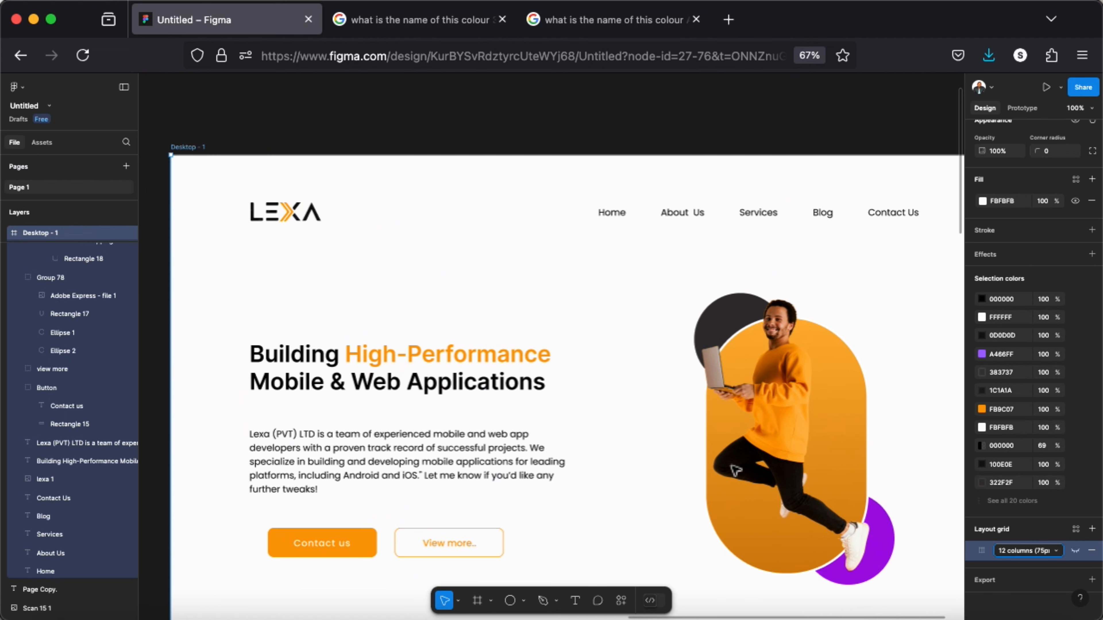
Step: Review the finished LEXA landing page design from the hero section down to the testimonials and contact section
scroll(733, 469, down, 5)
scroll(625, 417, down, 3)
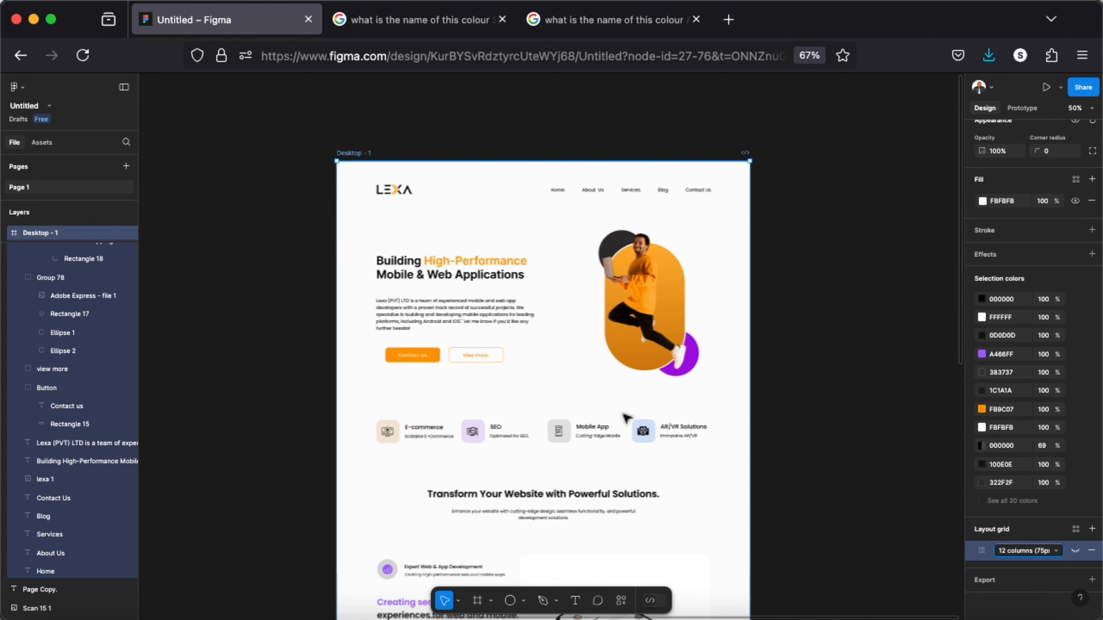
scroll(625, 417, down, 3)
scroll(627, 419, down, 5)
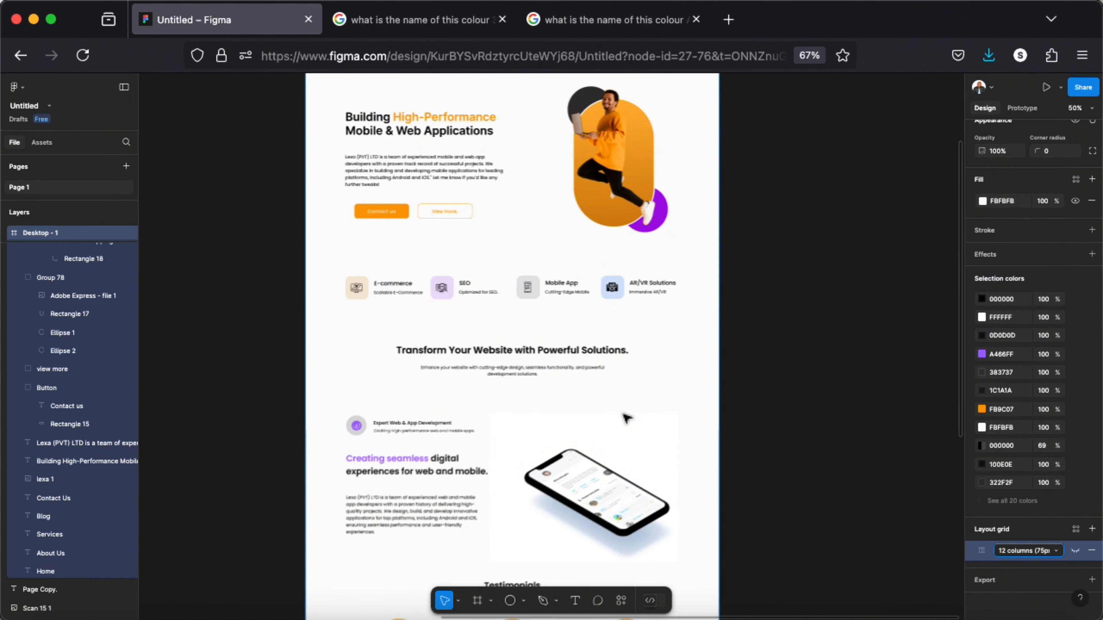
scroll(627, 418, down, 10)
scroll(626, 418, down, 7)
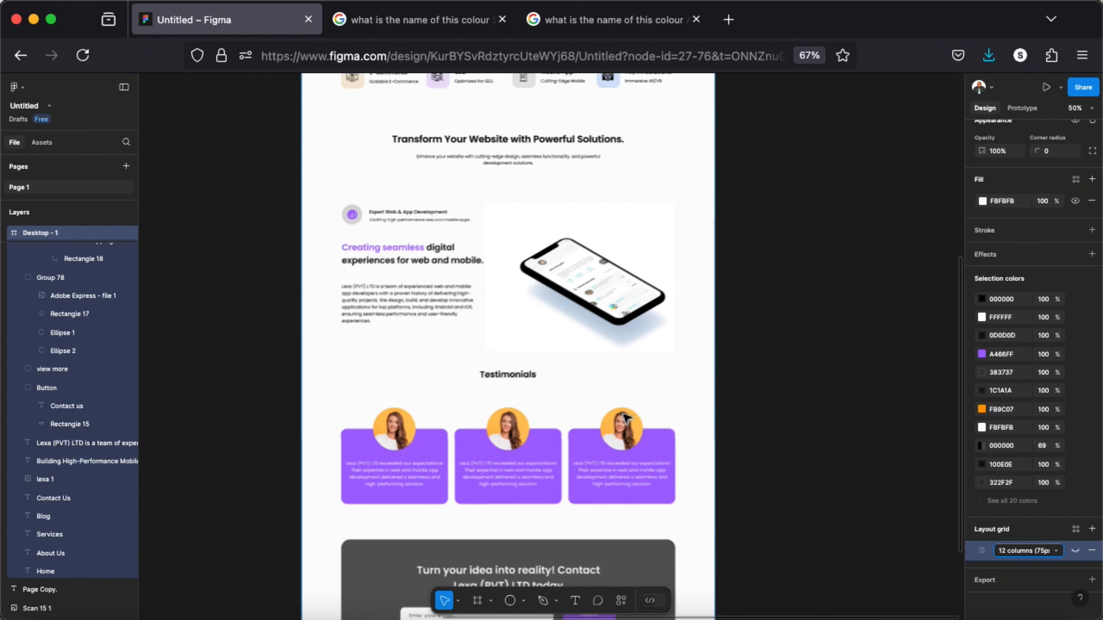
scroll(627, 418, down, 7)
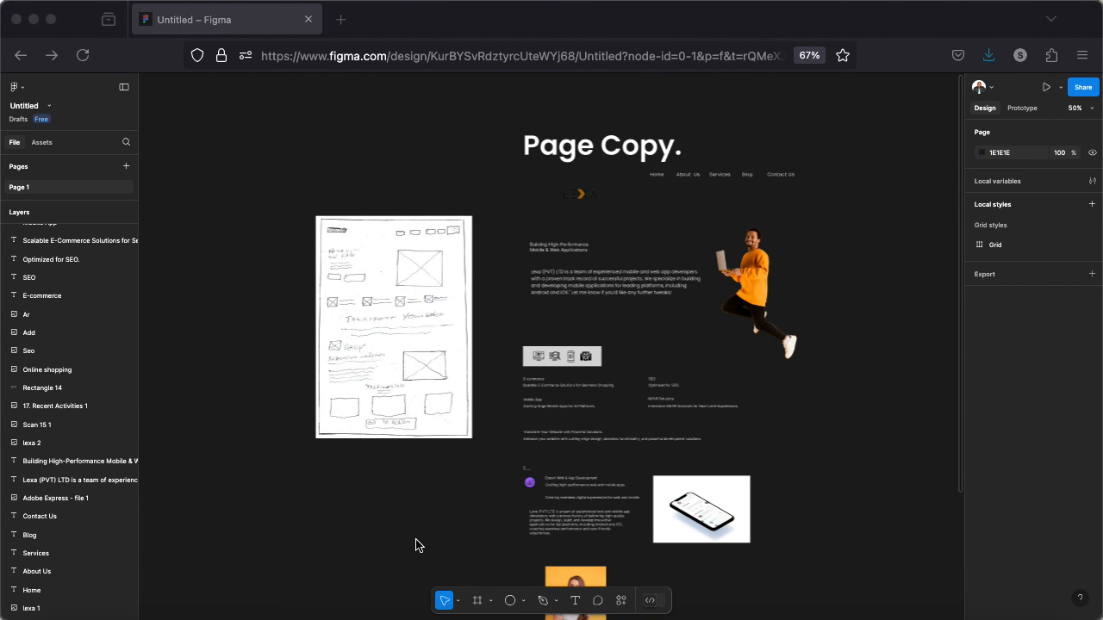
Step: Examine the hand-drawn wireframe sketch and compare its sections with the page copy text, icons and images beside it
scroll(657, 266, down, 2)
scroll(658, 266, right, 3)
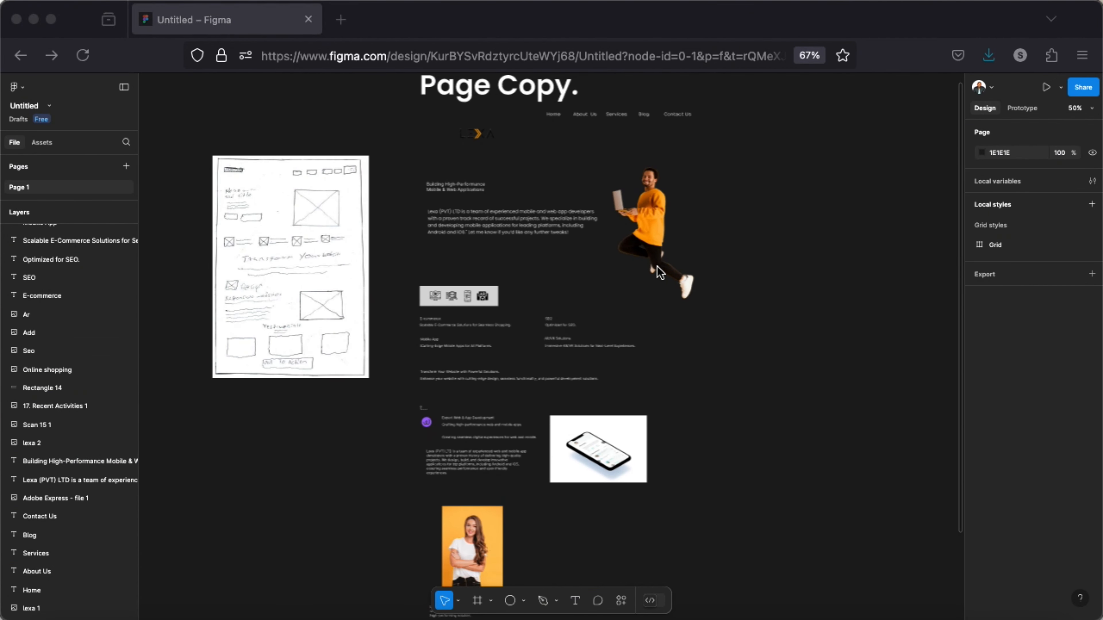
click(657, 266)
key(shift+0)
scroll(657, 267, up, 4)
scroll(657, 267, left, 2)
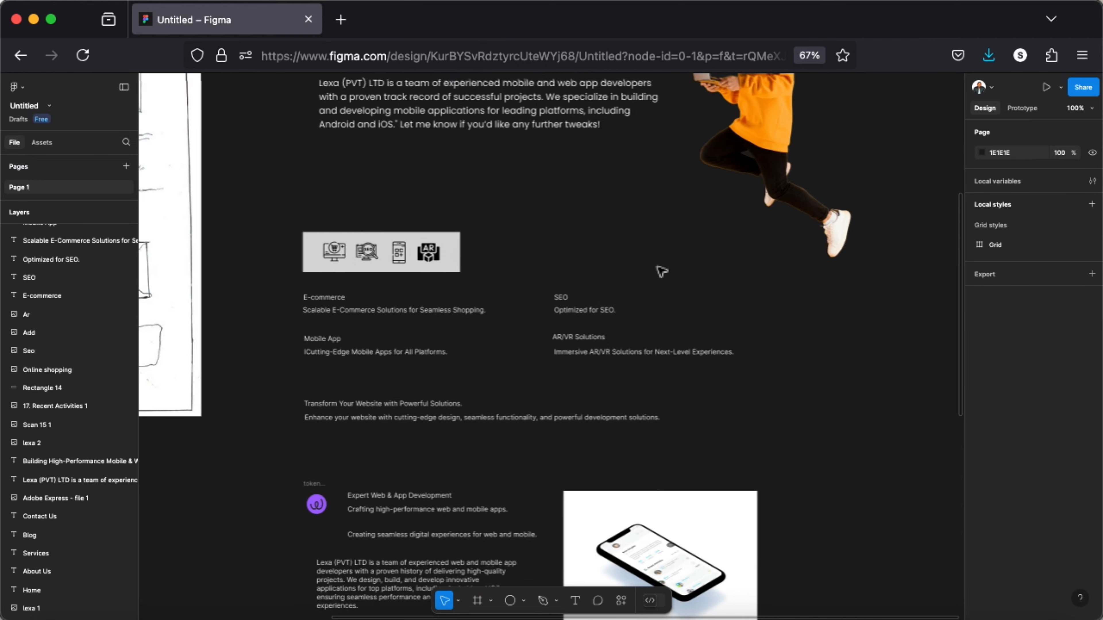
scroll(660, 272, up, 1)
scroll(659, 271, left, 7)
scroll(677, 269, down, 2)
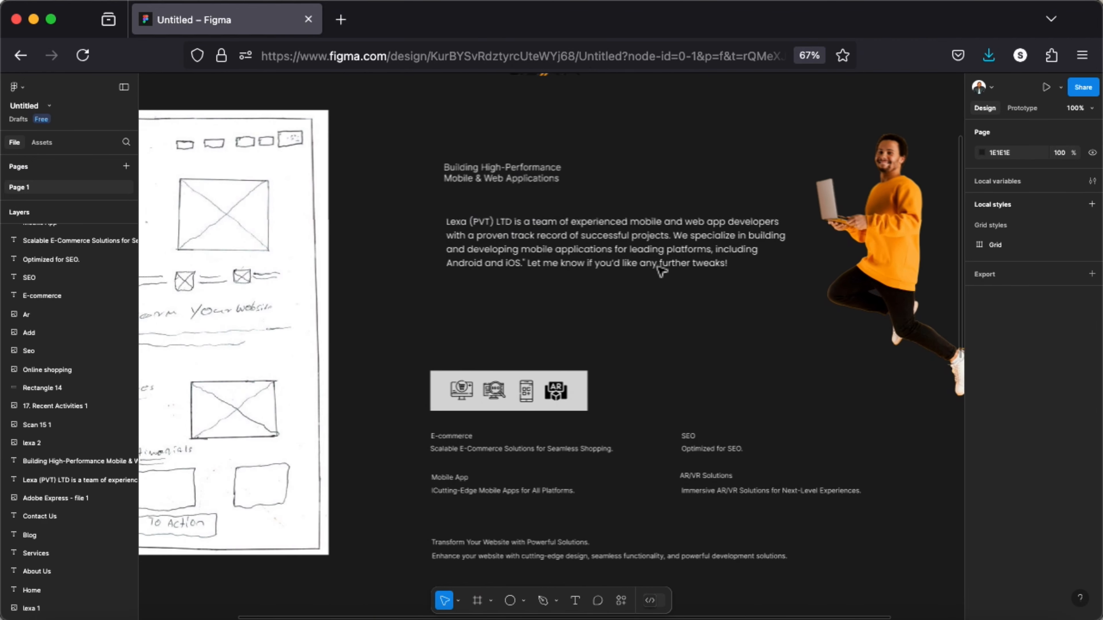
scroll(696, 267, left, 2)
scroll(696, 267, up, 1)
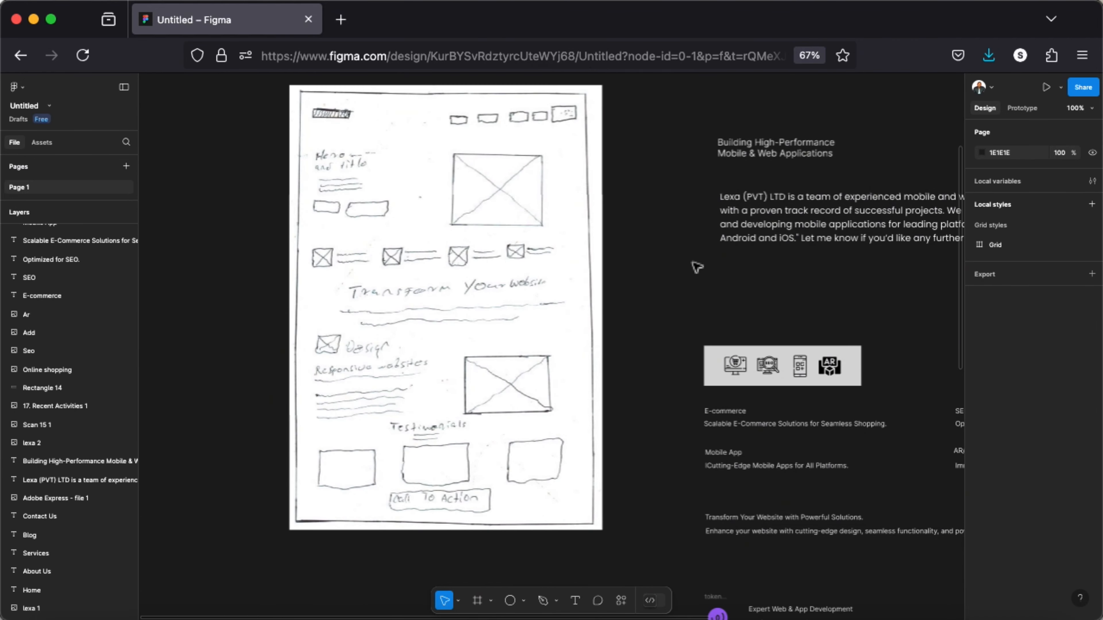
scroll(697, 267, right, 5)
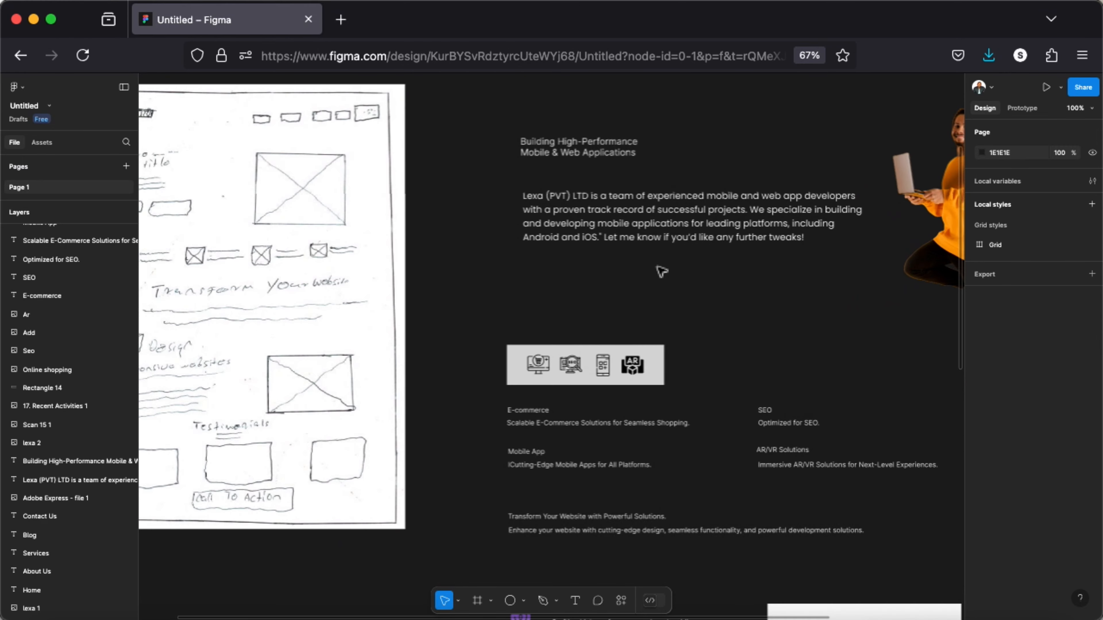
scroll(697, 267, left, 3)
scroll(696, 266, left, 3)
scroll(697, 267, down, 1)
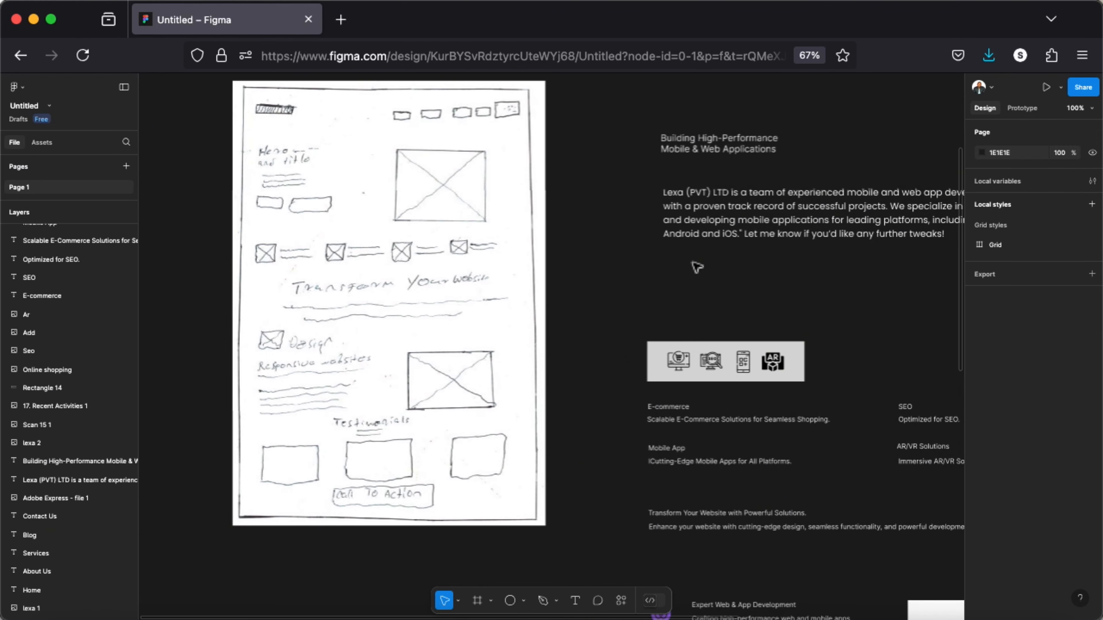
scroll(697, 267, left, 1)
scroll(696, 266, up, 1)
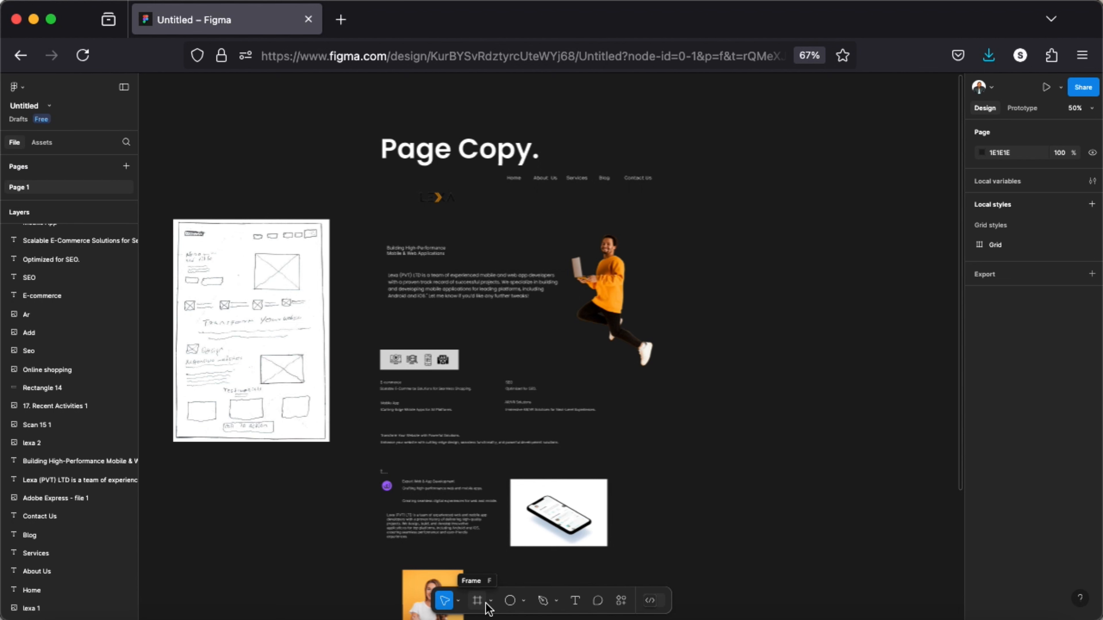
Step: Add a 1440 × 1024 Desktop frame and place it beside the page copy at about X -237, Y 18
click(478, 601)
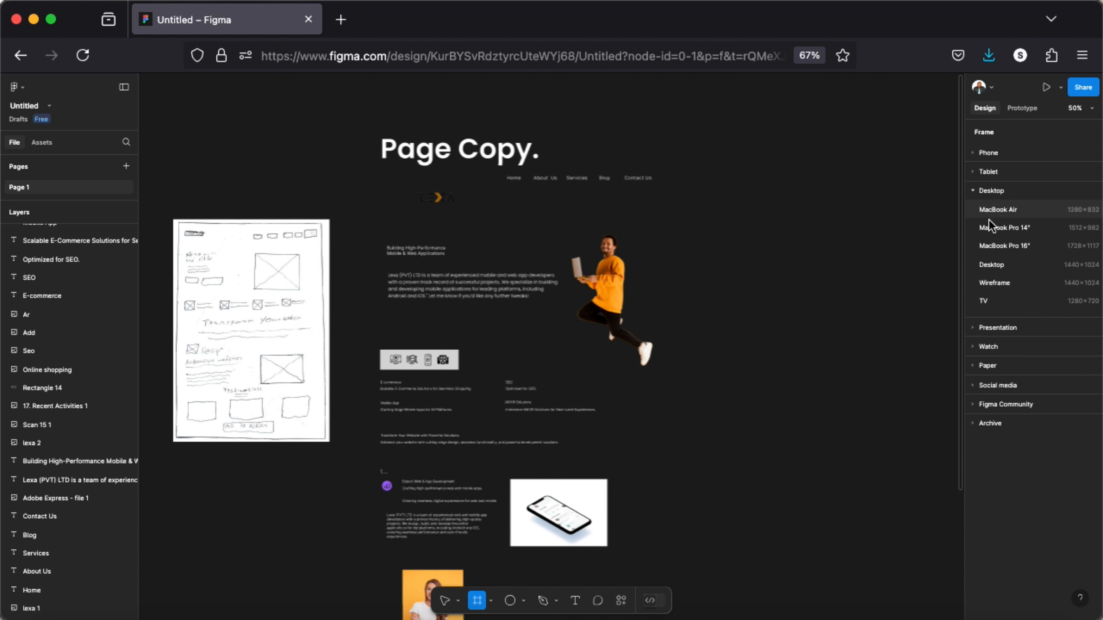
click(1011, 265)
scroll(768, 216, down, 2)
scroll(768, 216, right, 2)
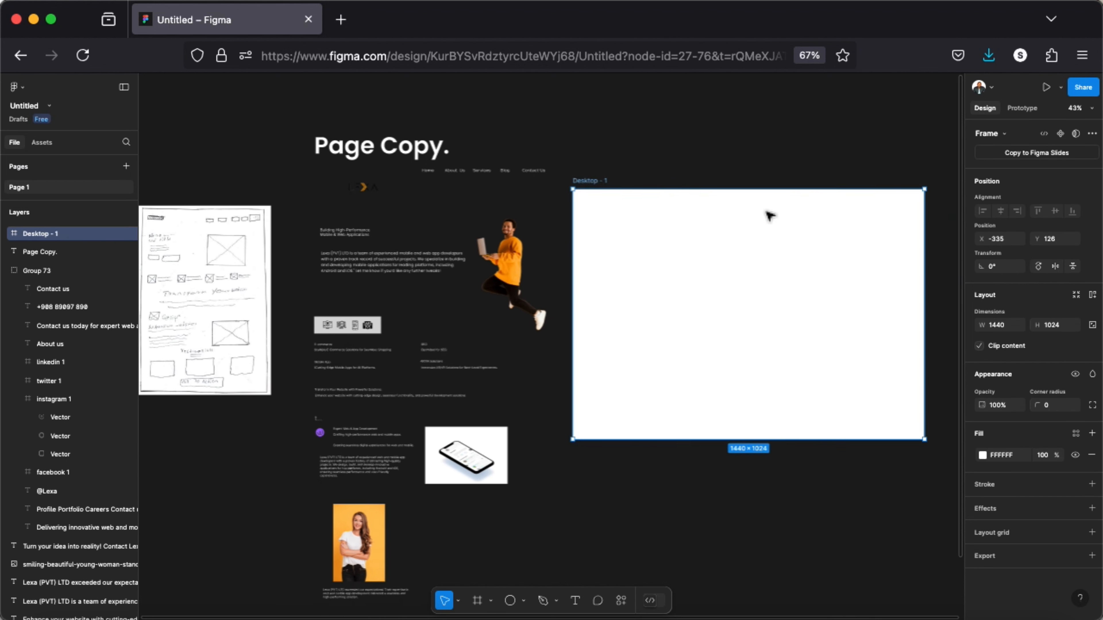
drag(626, 293, 649, 267)
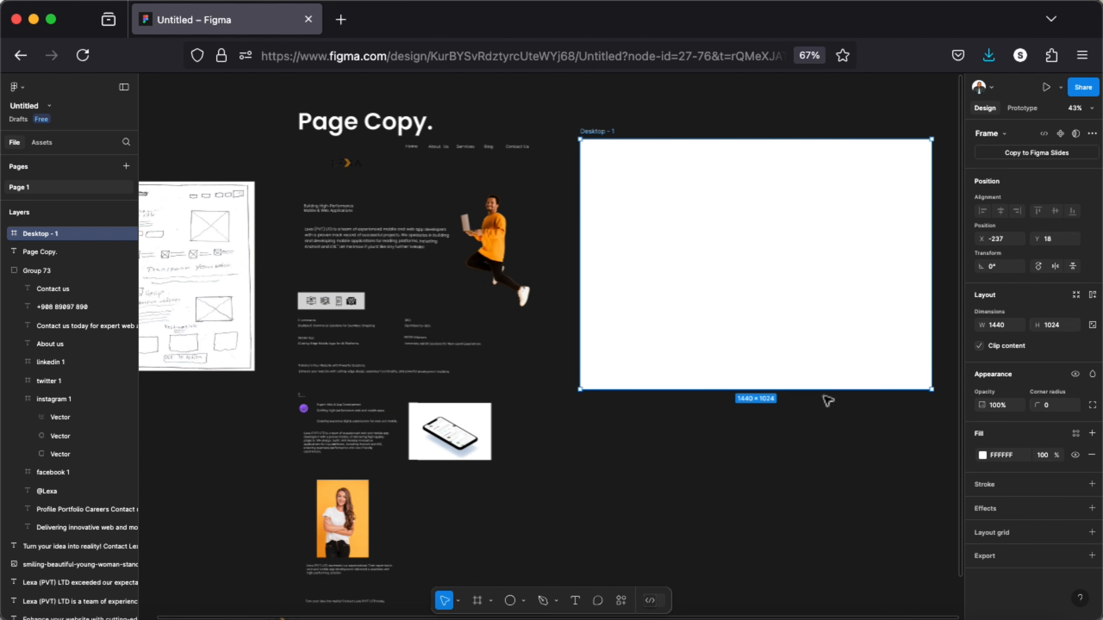
Step: Extend the Desktop frame downward to a height of about 4082 and shift it slightly to about X -216, Y -3
drag(790, 388, 832, 609)
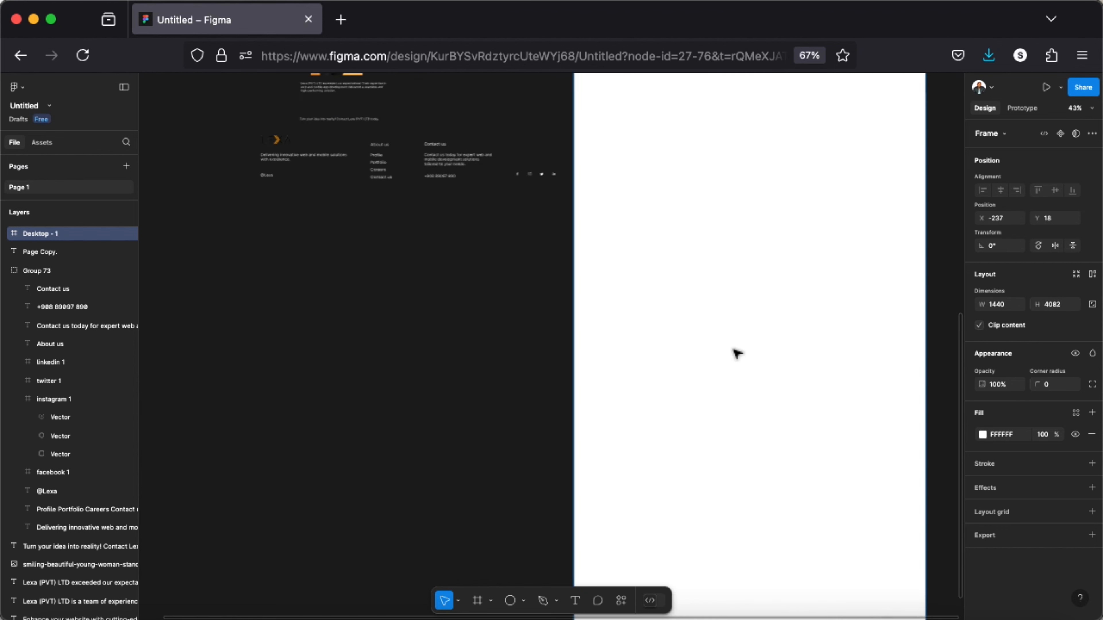
scroll(737, 355, up, 15)
scroll(732, 349, up, 1)
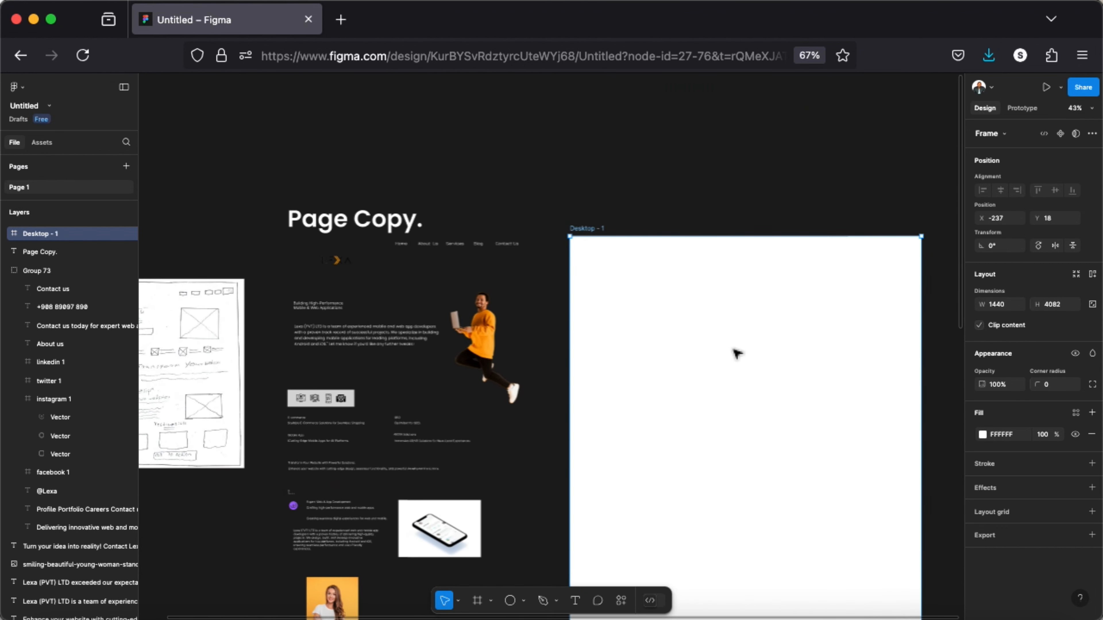
scroll(734, 353, down, 2)
scroll(734, 353, right, 1)
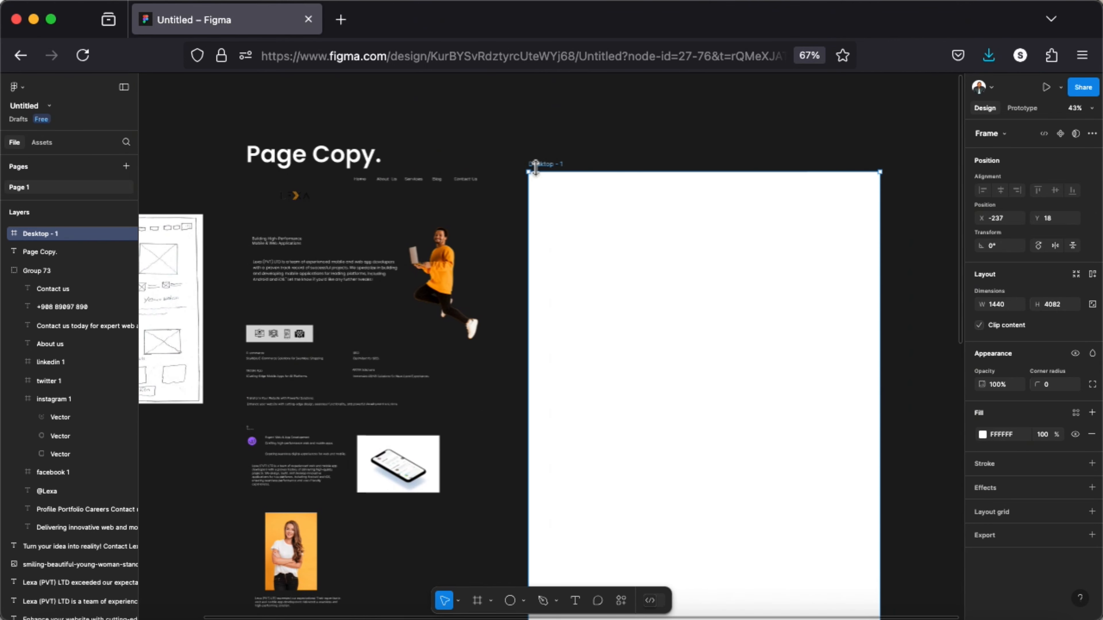
drag(554, 167, 559, 162)
Step: Change the Desktop frame's fill to the off-white colour FBFBFB
click(983, 434)
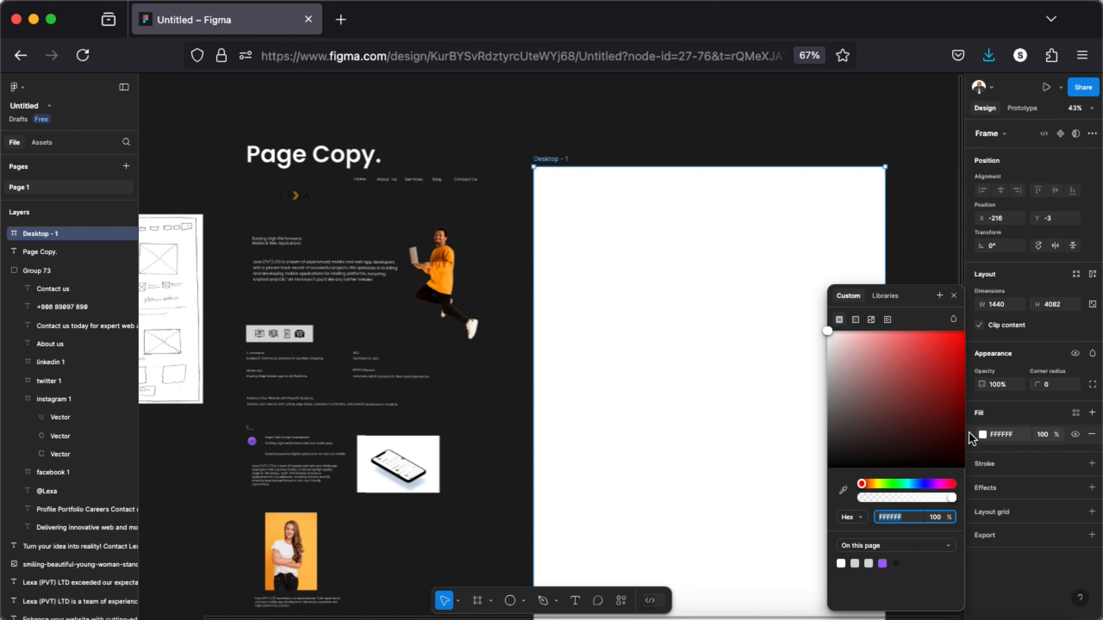
click(879, 428)
drag(873, 452, 819, 335)
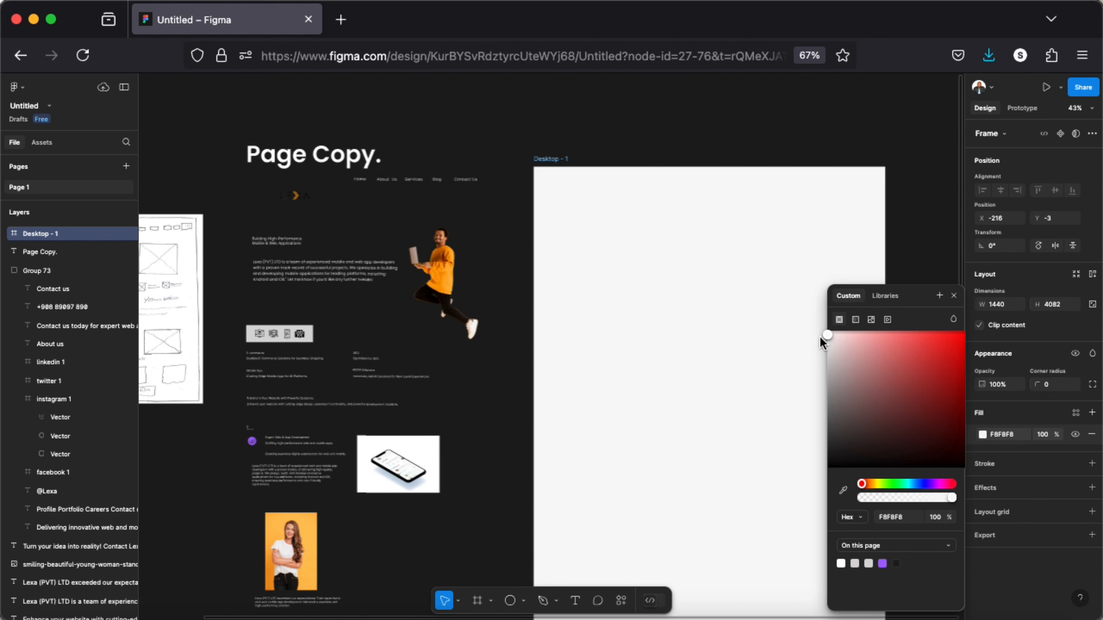
click(955, 297)
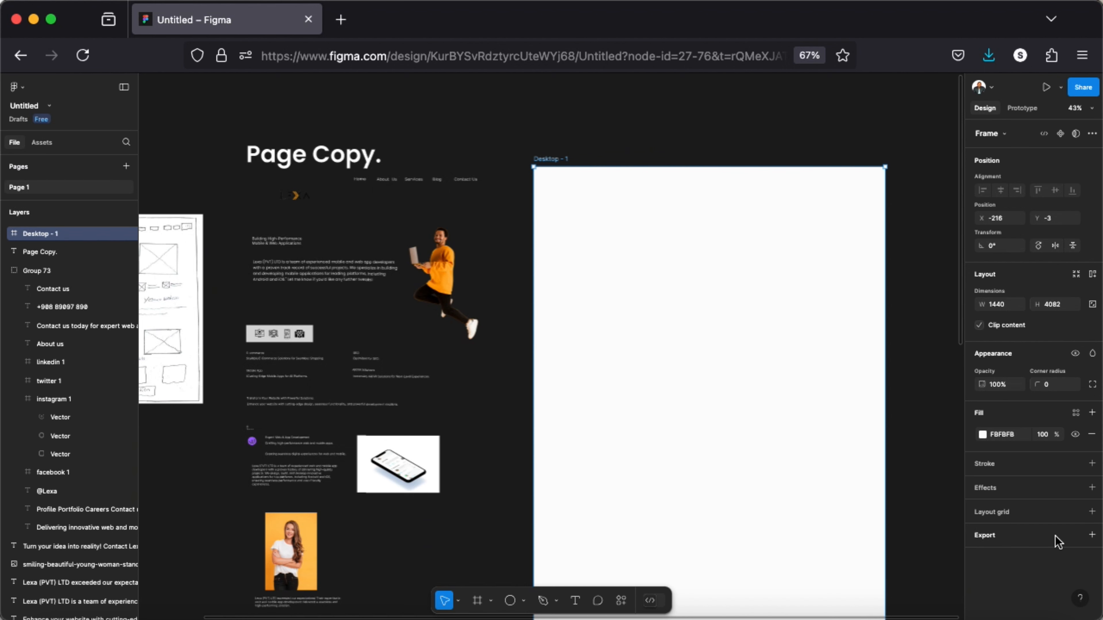
Step: Add a layout grid to the Desktop frame and switch it from a uniform grid to columns
click(1092, 513)
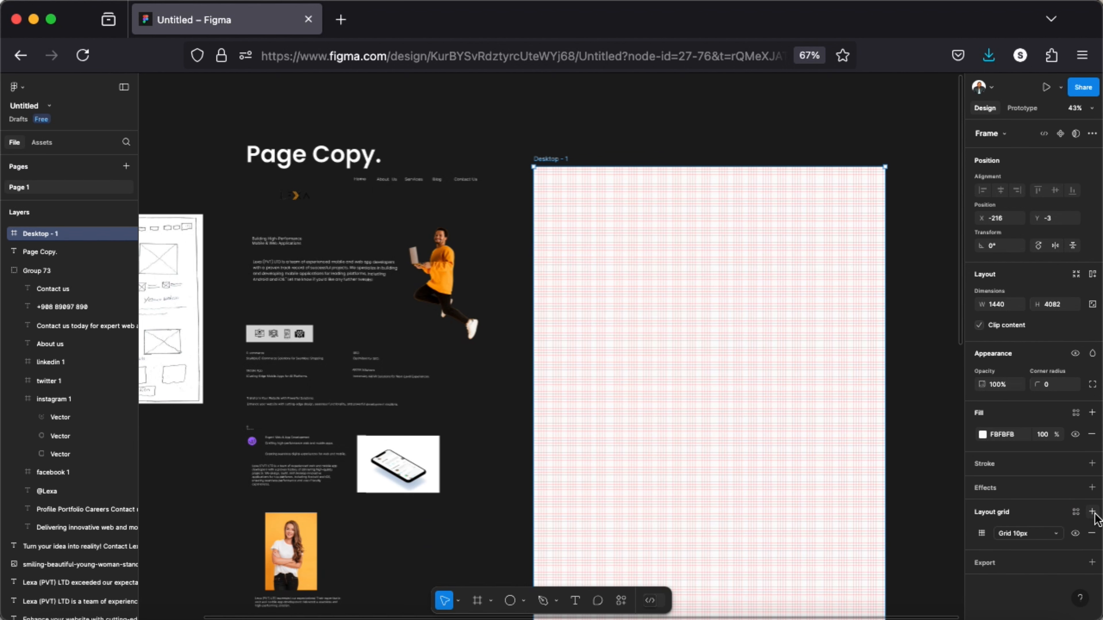
click(982, 533)
click(856, 535)
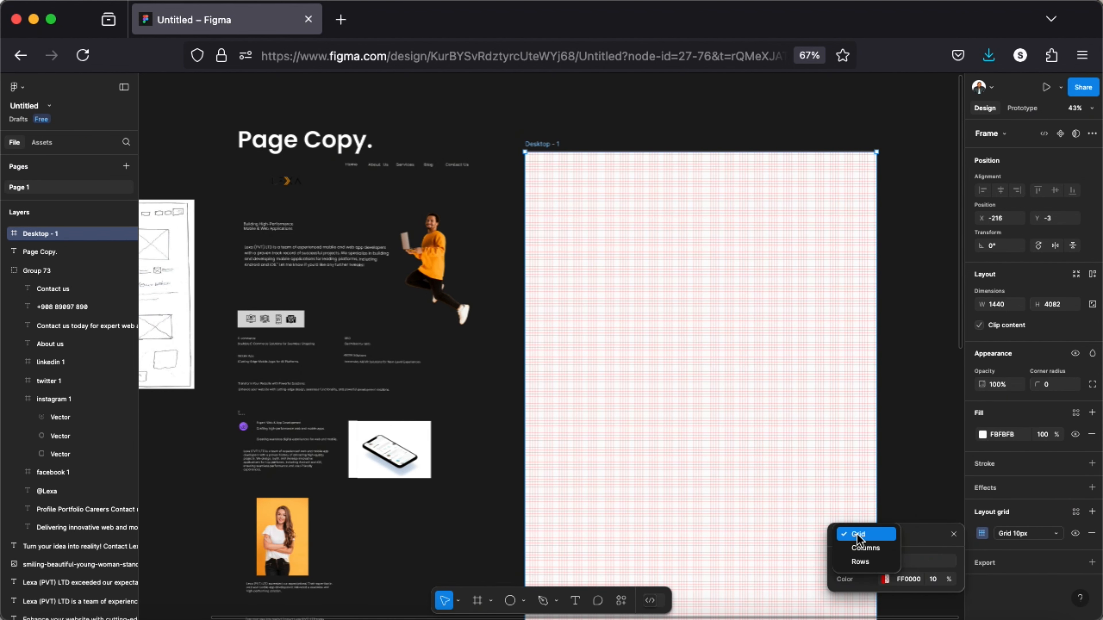
click(859, 546)
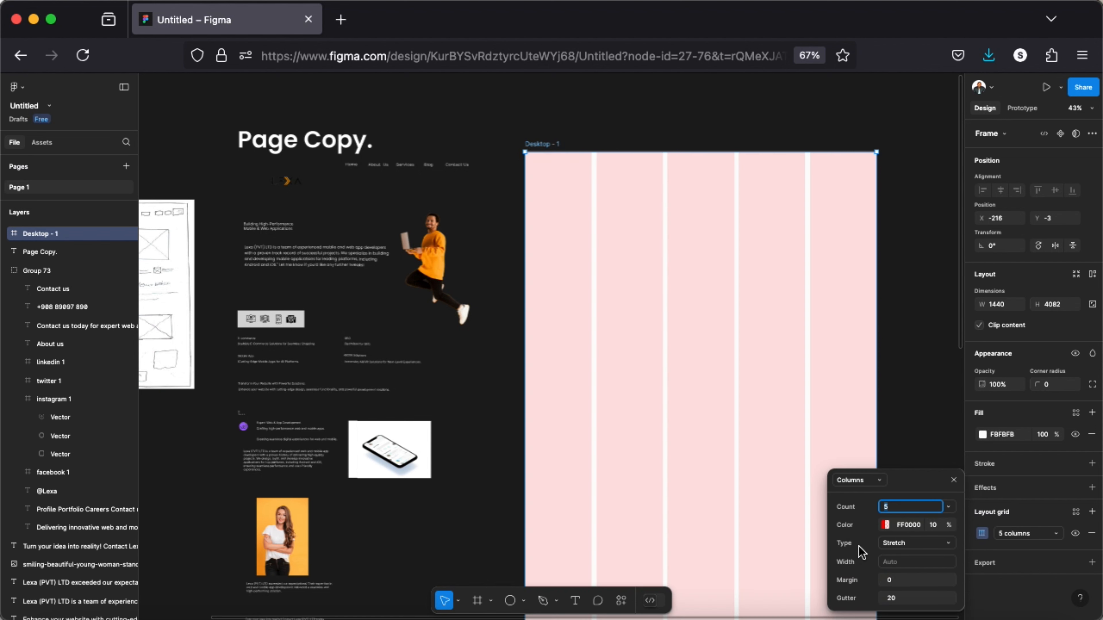
Step: Set the column grid's type to Center and its count to 12
click(941, 544)
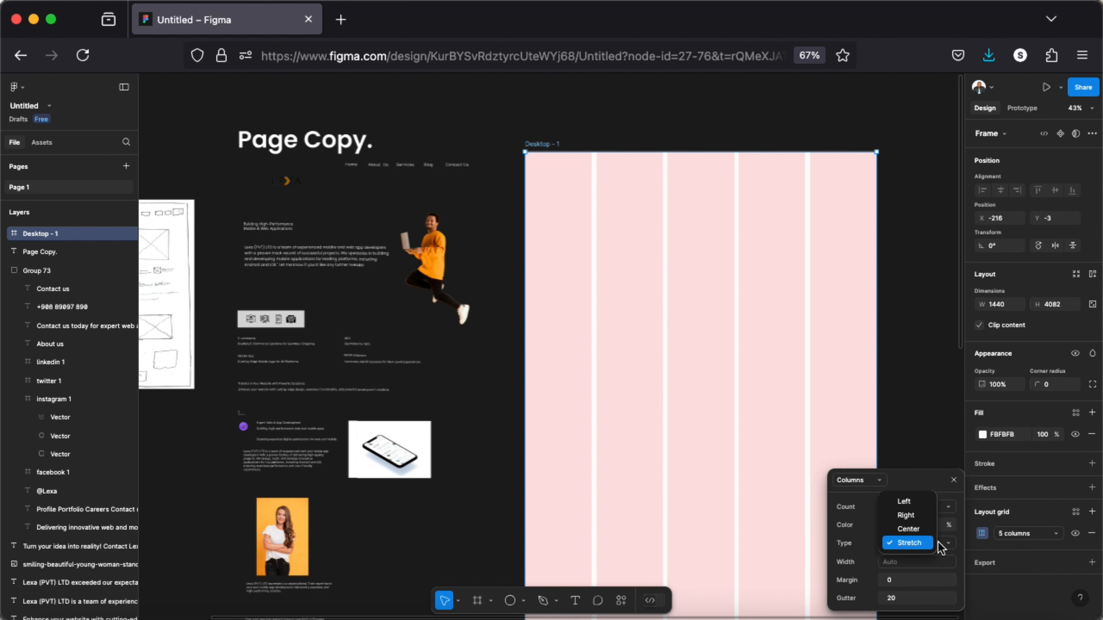
click(916, 529)
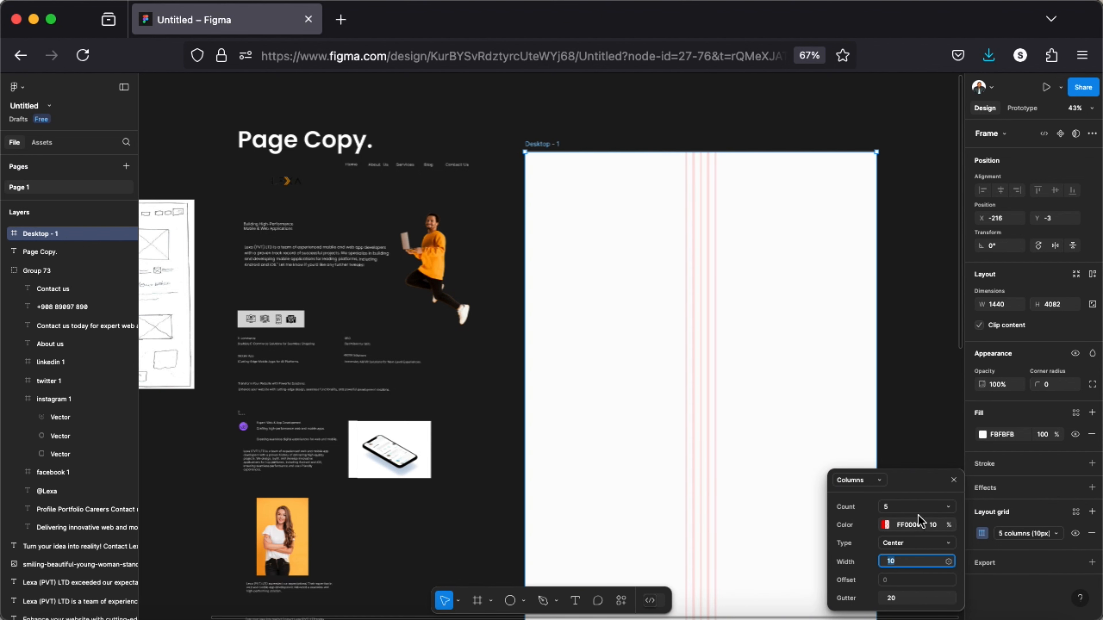
click(911, 507)
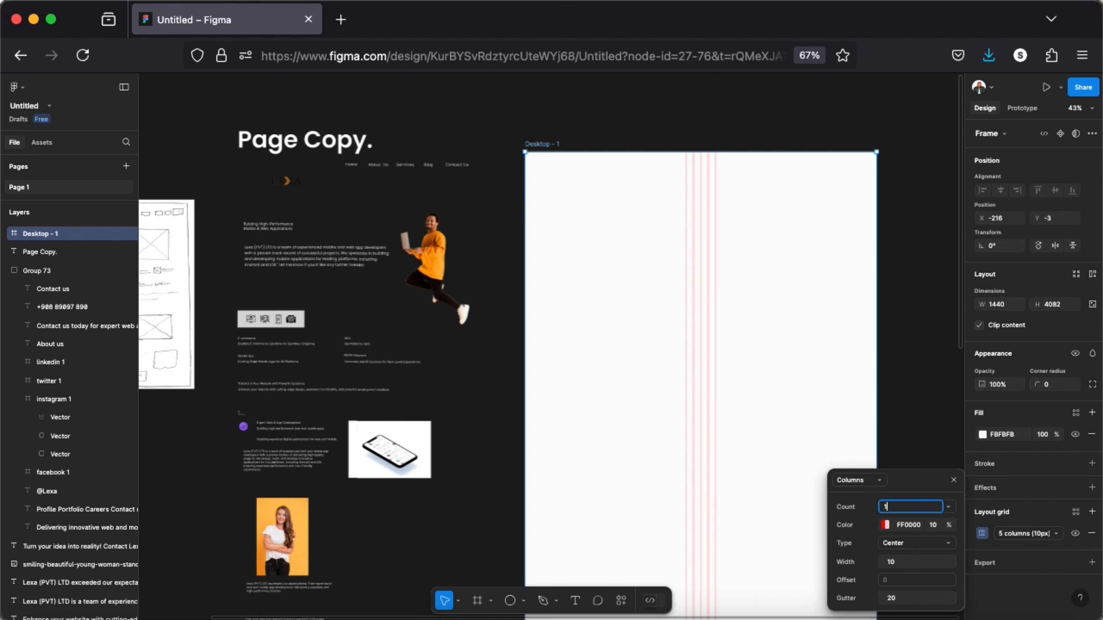
key(Return)
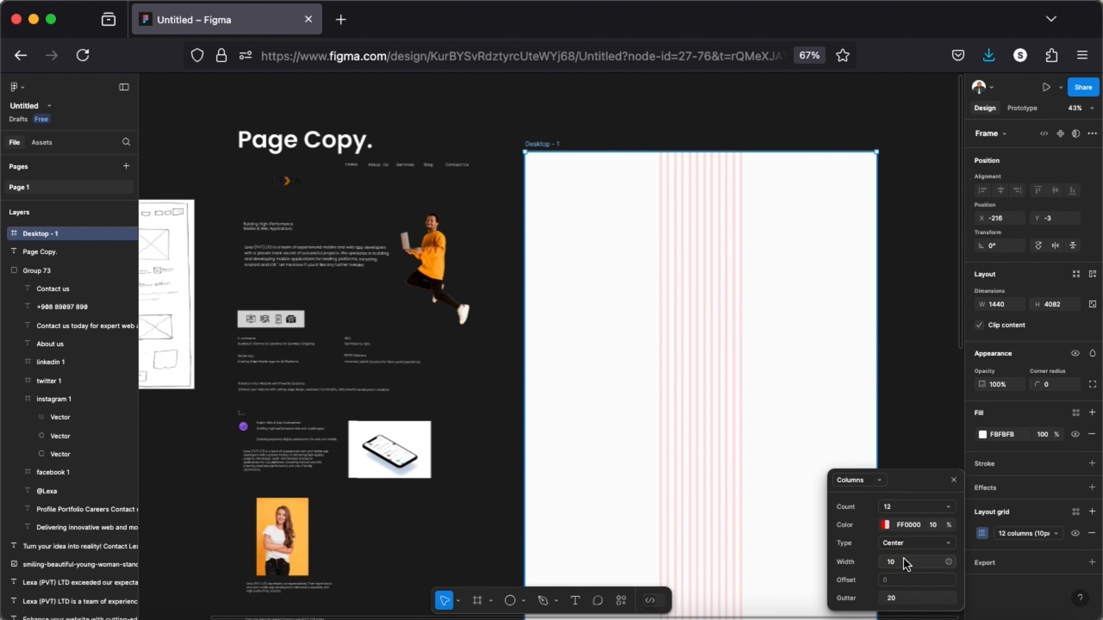
Step: Set the grid's column width to 75 and gutter to 24, then deselect the frame
click(906, 563)
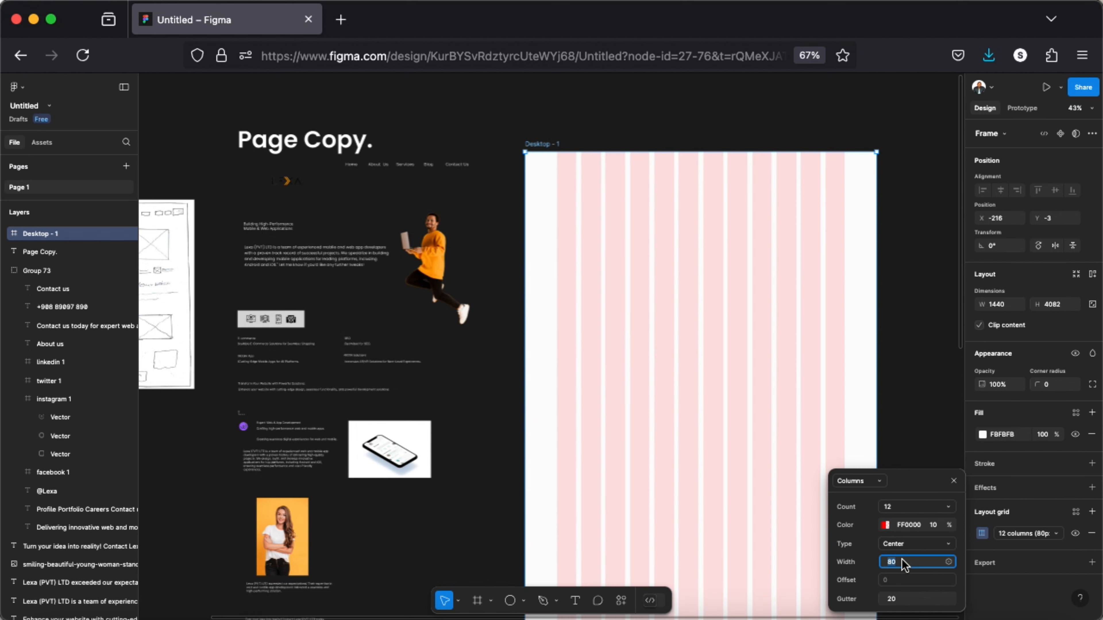
text(75)
key(Return)
scroll(898, 604, down, 1)
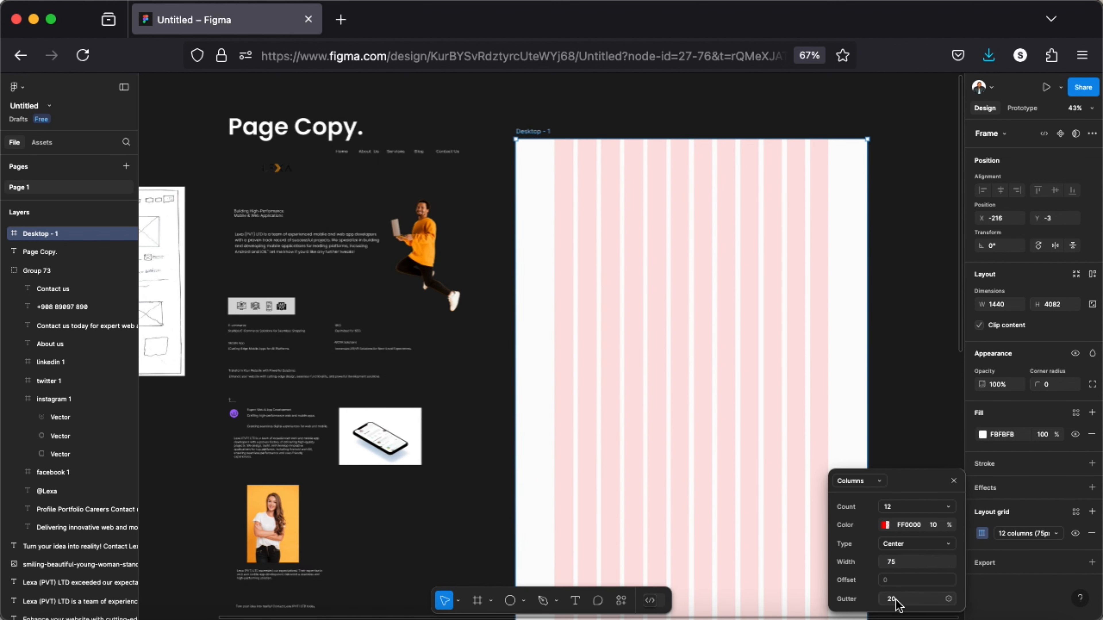
click(896, 604)
key(Return)
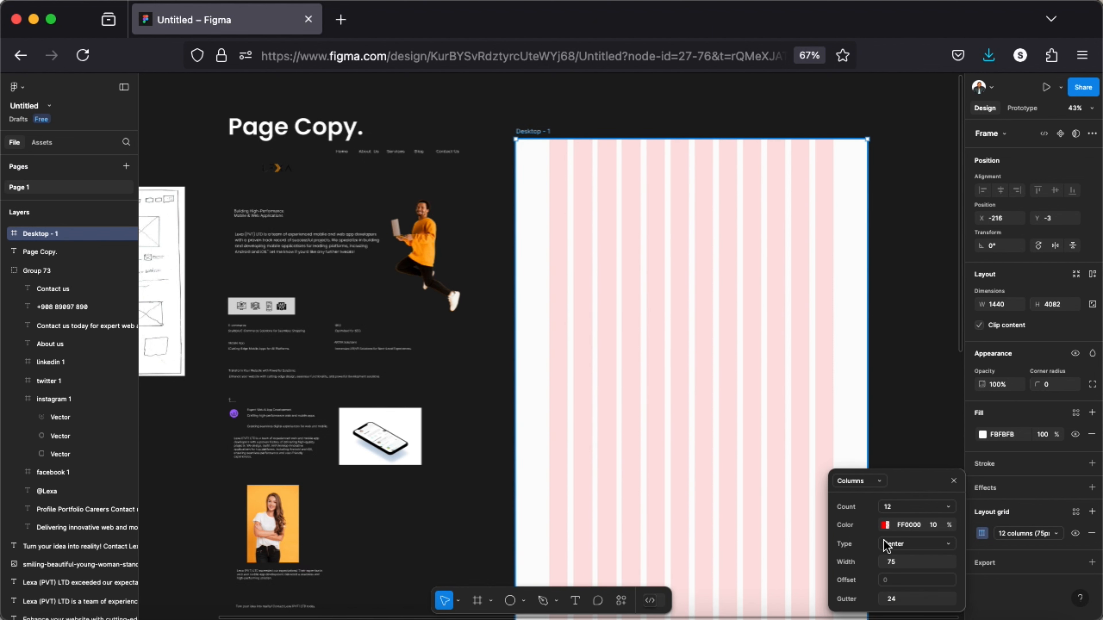
click(926, 421)
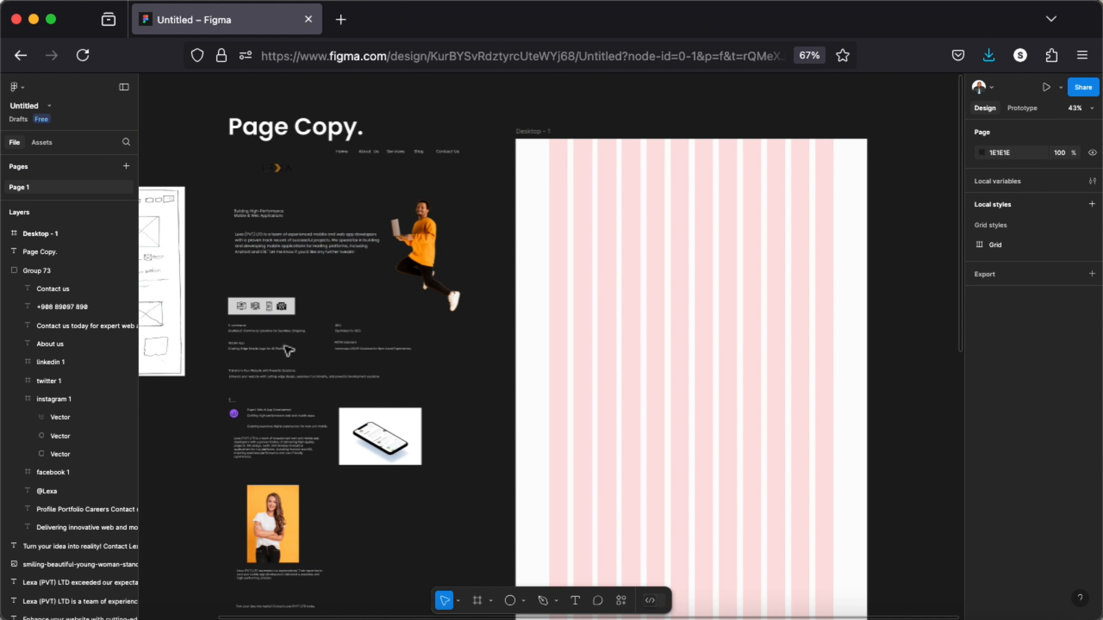
Step: Move the five navigation links from the page copy into the Desktop frame's header, ending at the last grid column
scroll(278, 454, down, 1)
scroll(277, 451, down, 5)
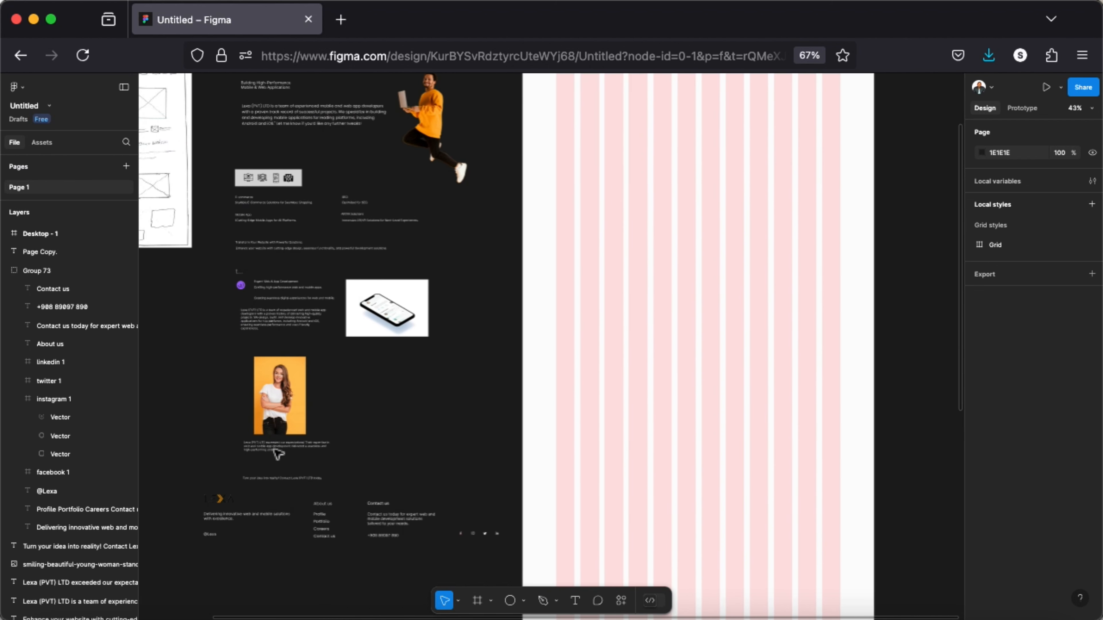
scroll(274, 451, up, 5)
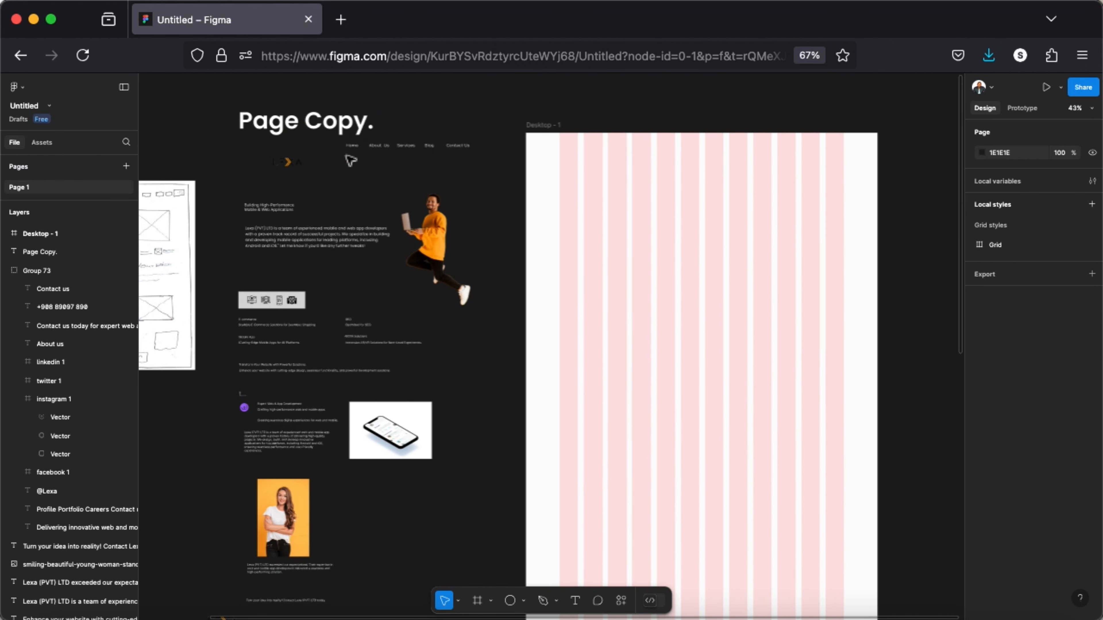
drag(349, 165, 608, 165)
drag(674, 175, 831, 168)
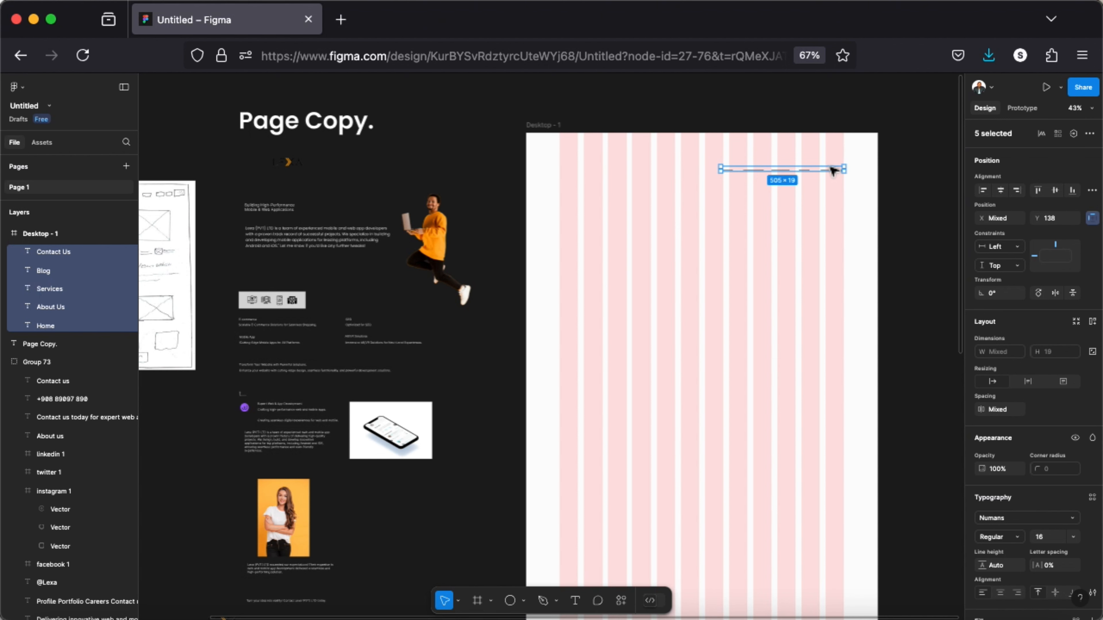
Step: Set the fill of the five navigation links to black (000000) and deselect them
scroll(988, 513, down, 3)
click(982, 503)
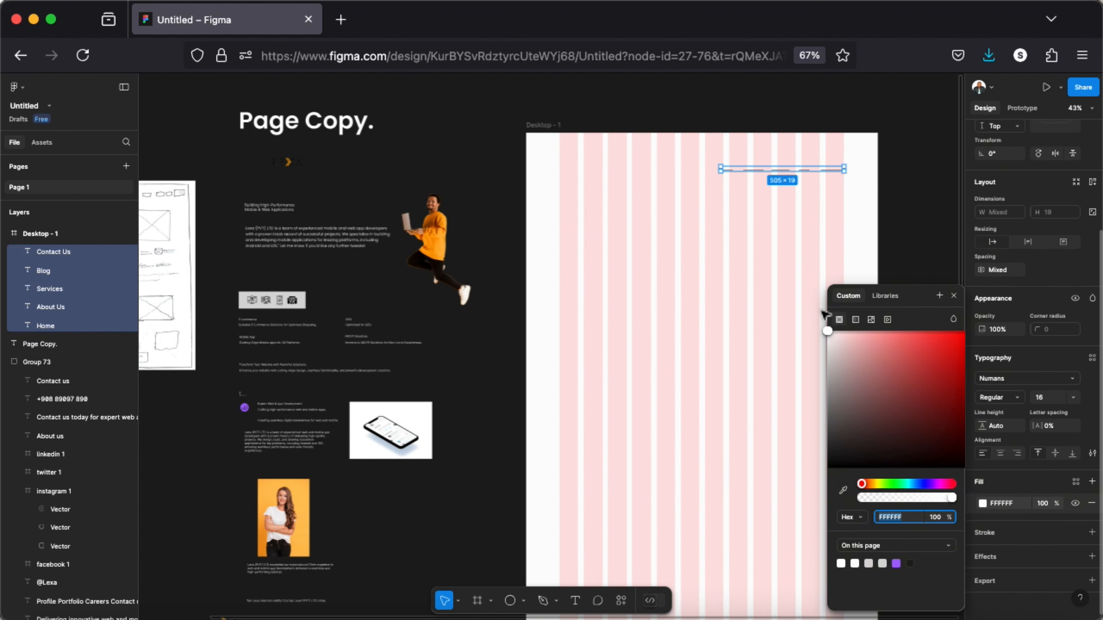
drag(827, 331, 850, 524)
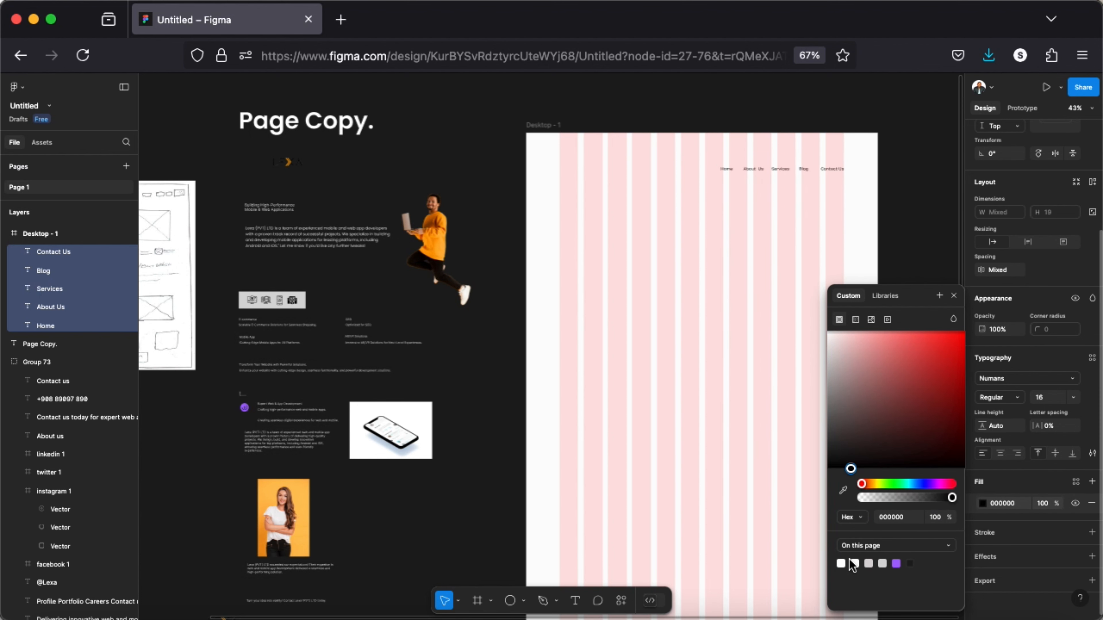
click(951, 299)
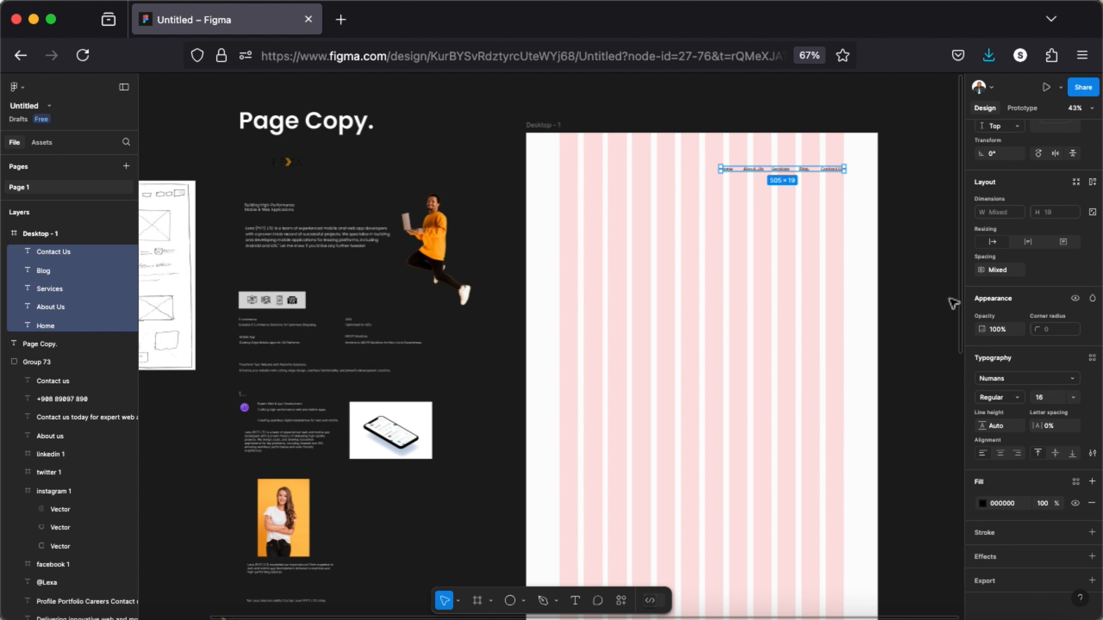
click(780, 277)
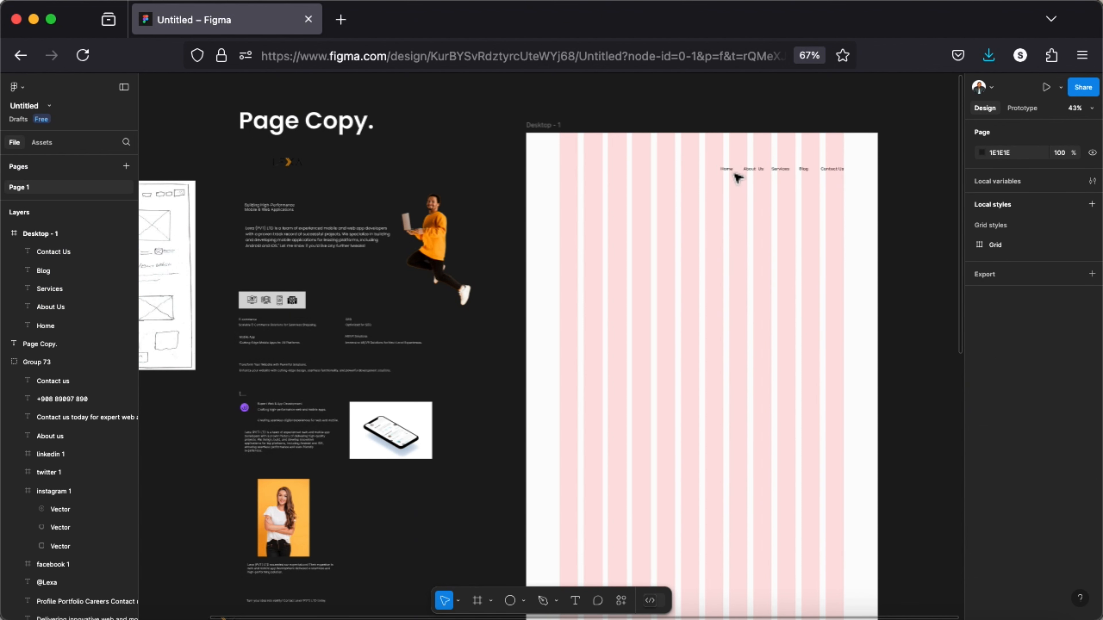
Step: Move the Home link left into the seventh grid column, away from the About Us link
click(725, 172)
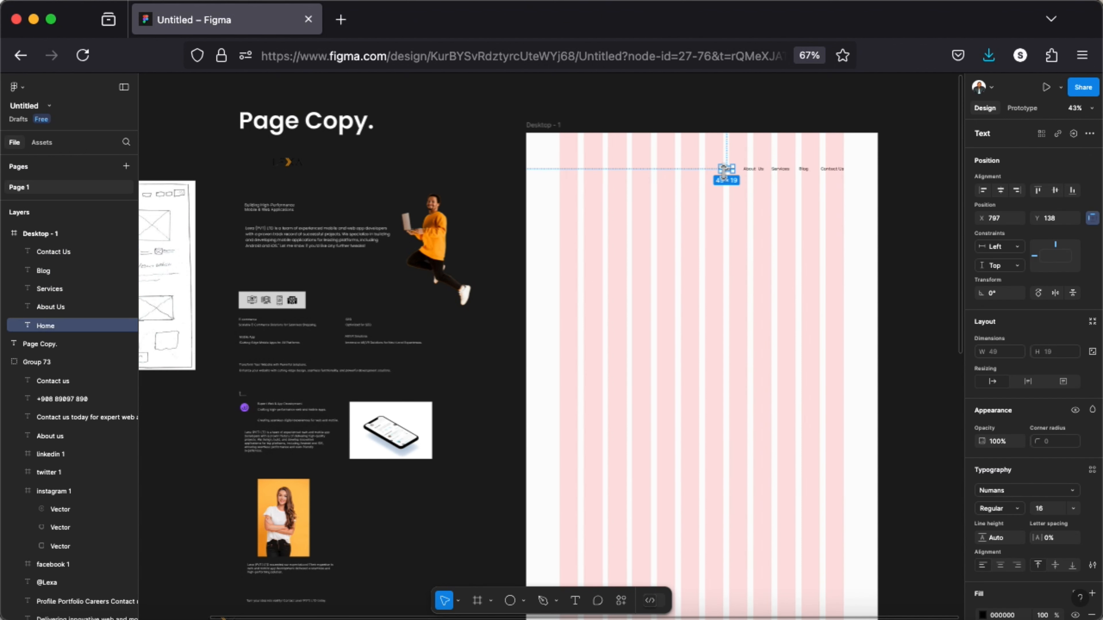
key(Left)
key(Left)
drag(725, 173, 714, 175)
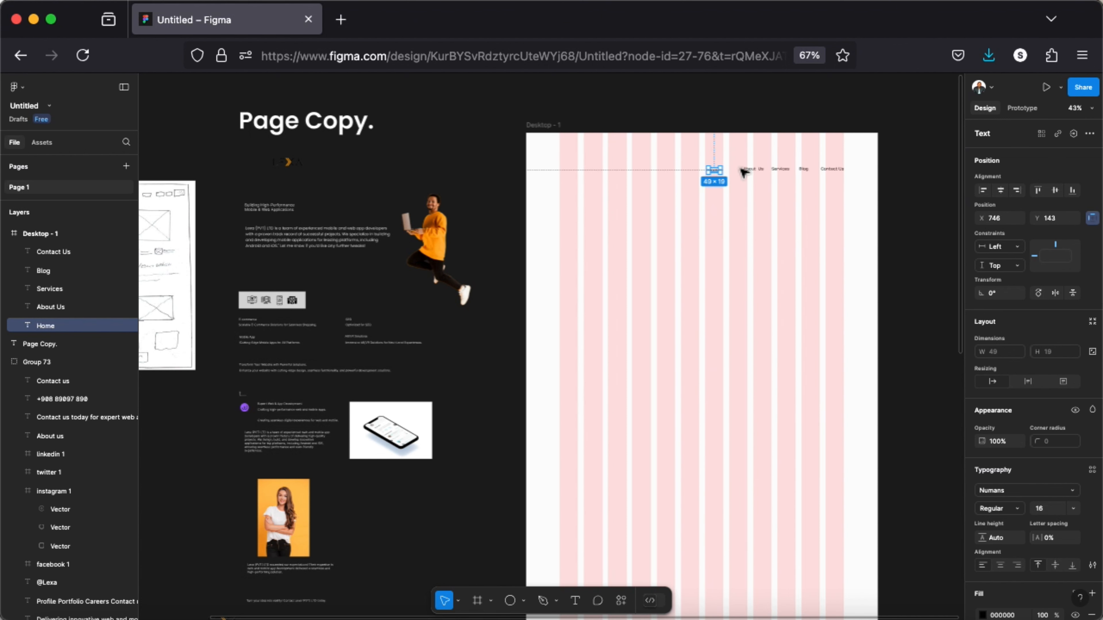
Step: Select all five navigation links and space them evenly across the header
click(716, 158)
drag(714, 155, 847, 182)
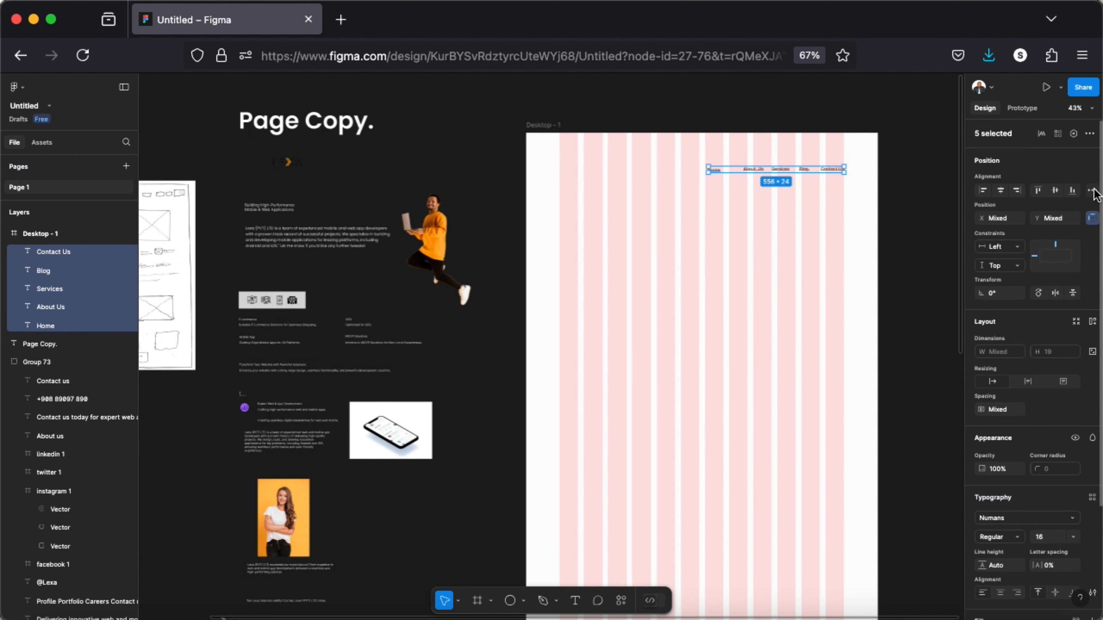
click(1093, 192)
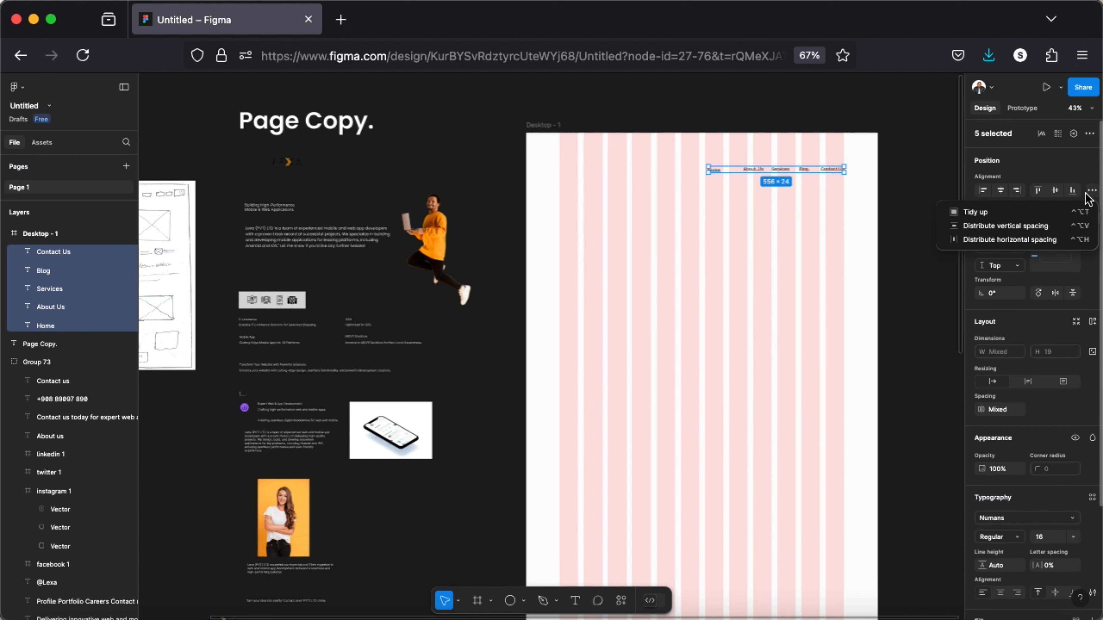
click(1028, 216)
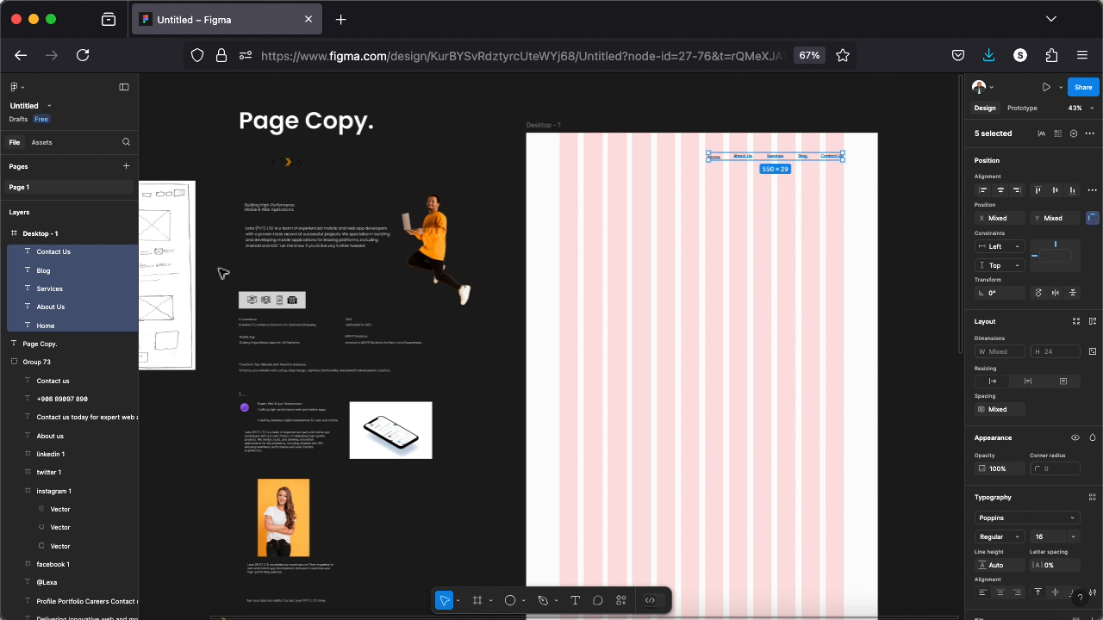
Step: Move the LEXA logo from the page copy into the Desktop frame's header, at the first grid column (X 138, Y 80)
click(286, 163)
drag(287, 164, 577, 159)
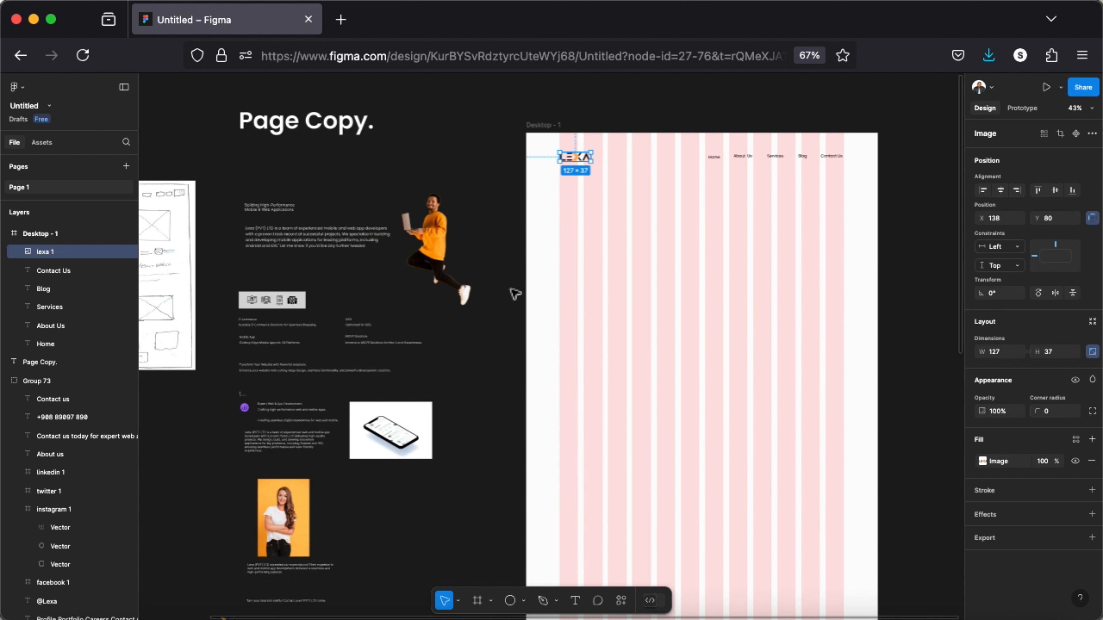
click(604, 321)
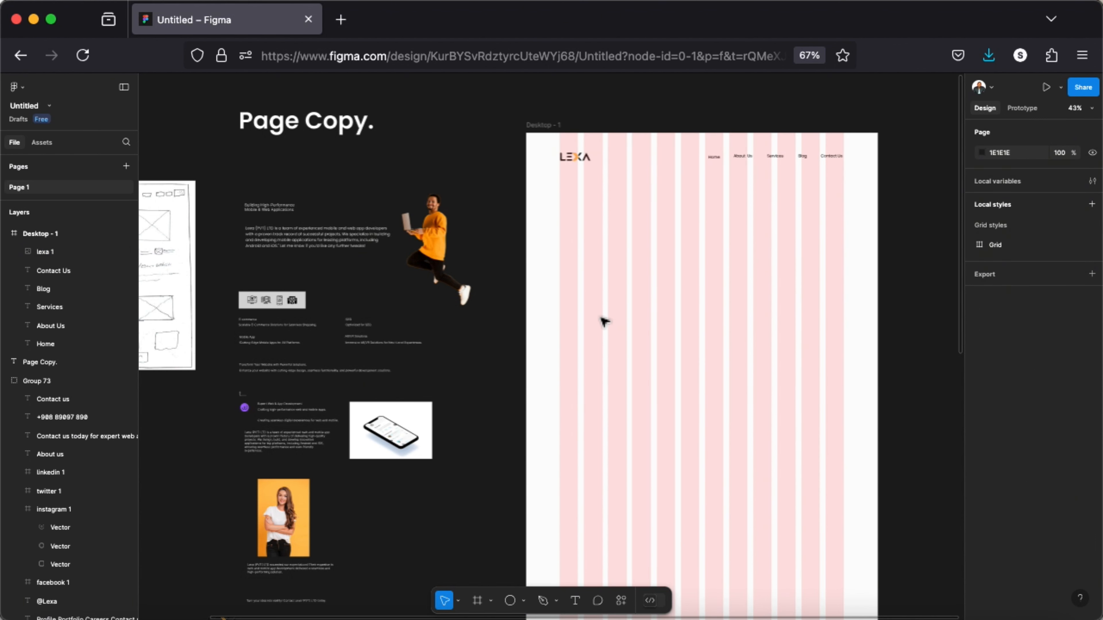
Step: Hide the Desktop frame's column grid to check the header without it, and show the grid again
click(542, 126)
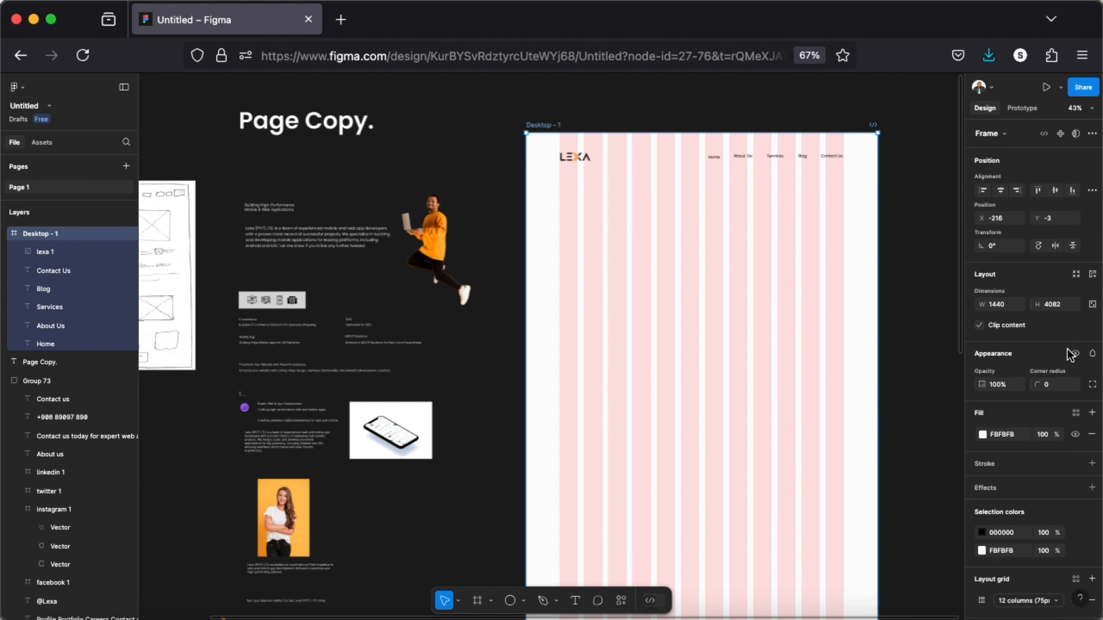
scroll(1075, 565, down, 2)
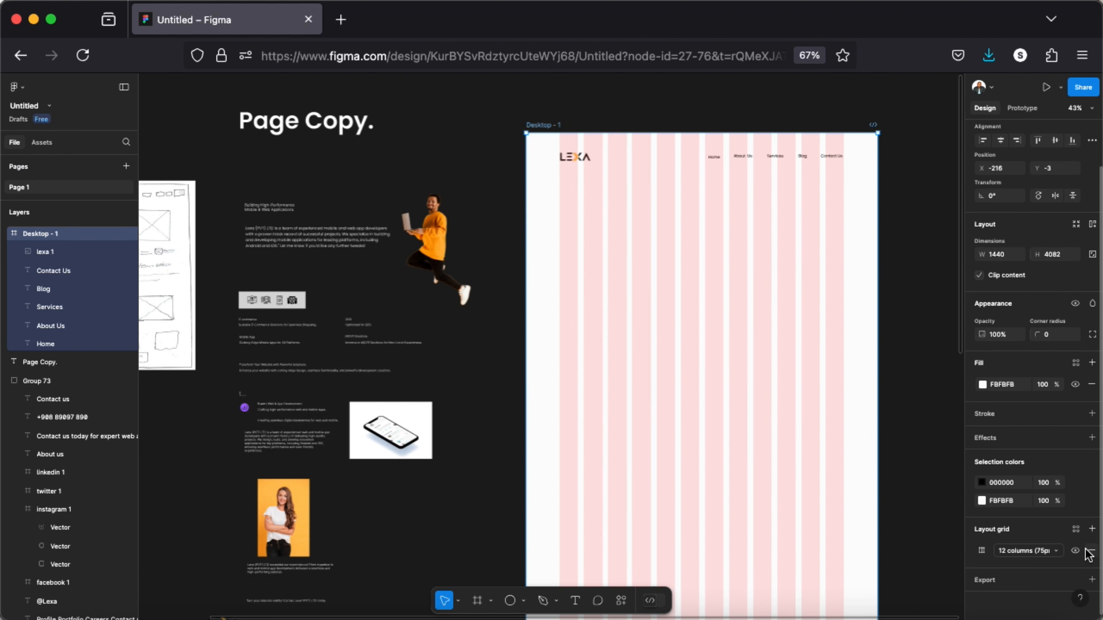
click(1075, 550)
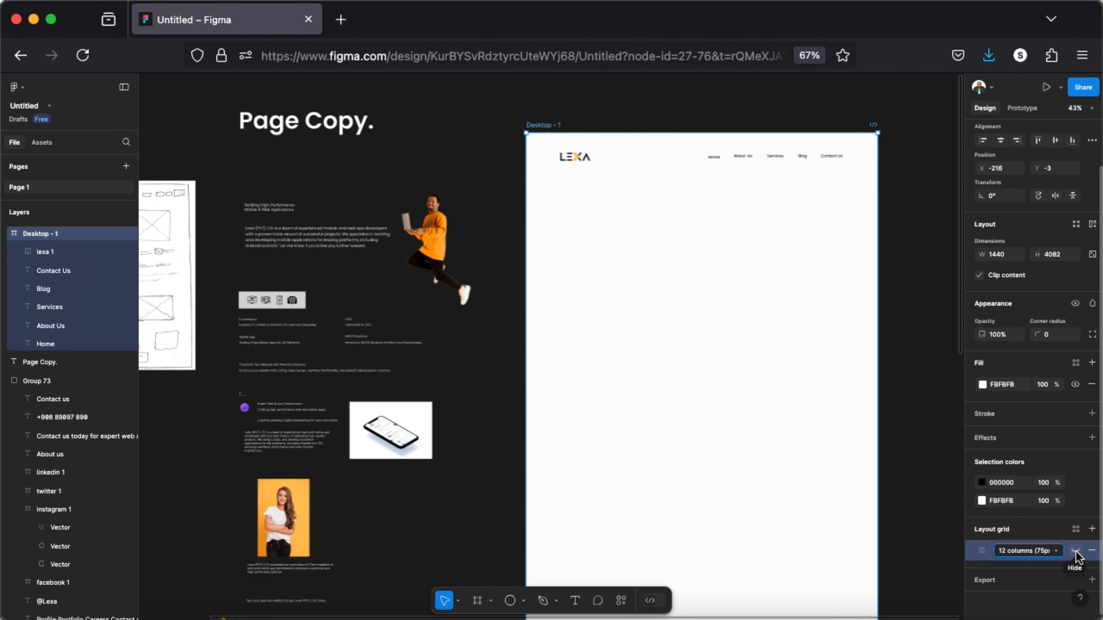
scroll(761, 497, down, 1)
scroll(761, 497, right, 2)
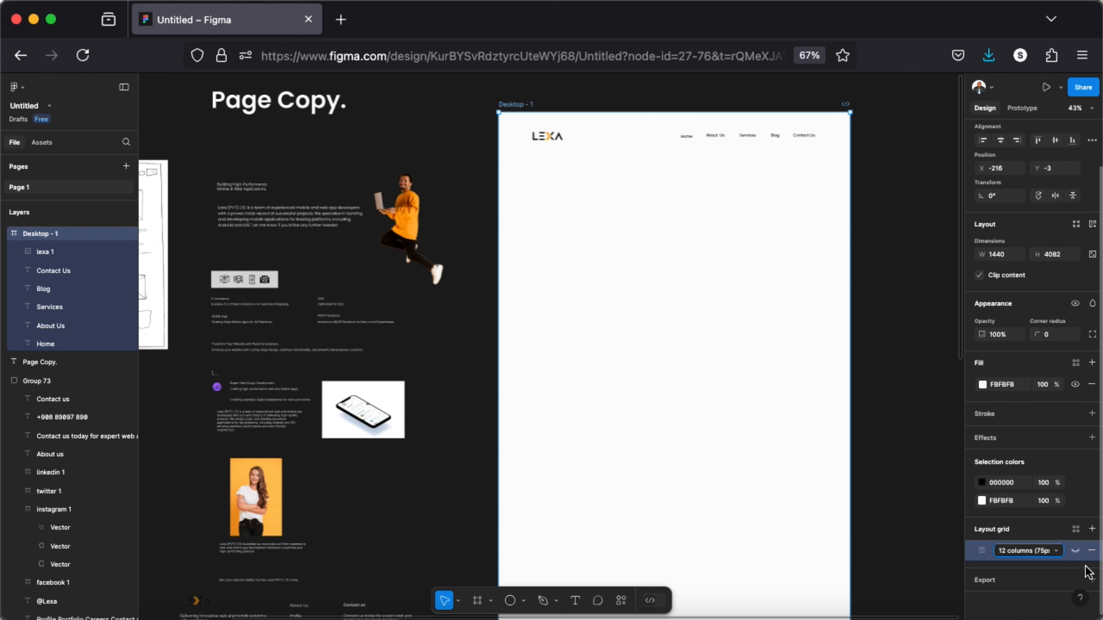
click(1075, 550)
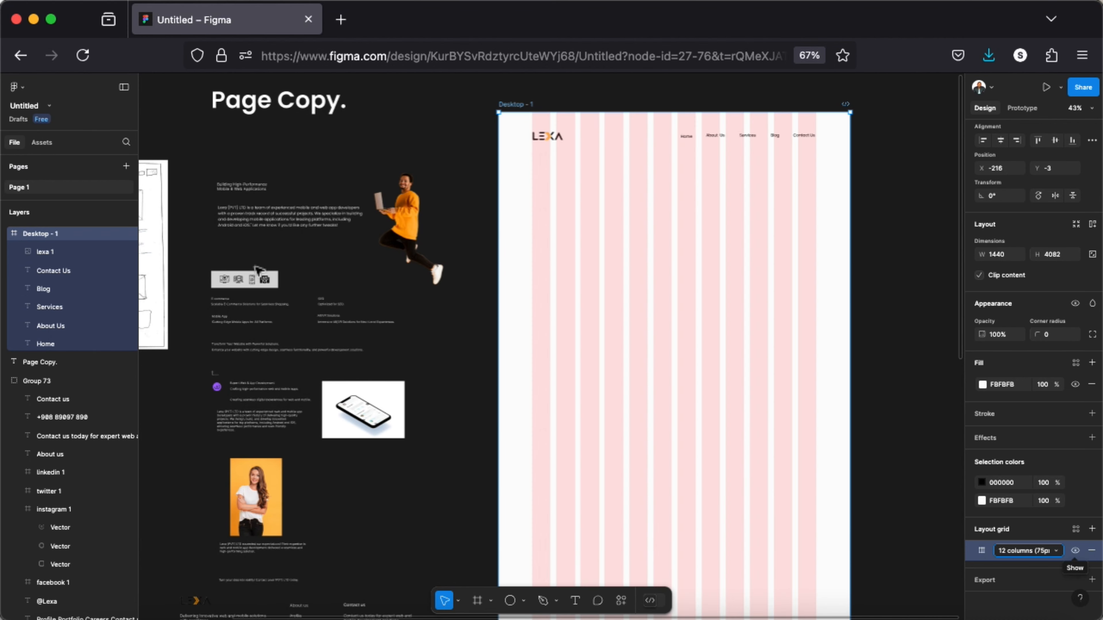
Step: Move the "Building High-Performance Mobile & Web Applications" headline into the Desktop frame, fill it with 000000 and place it at X 138, Y 321
click(240, 190)
mouse_move(532, 208)
mouse_down()
mouse_move(596, 205)
mouse_move(548, 210)
mouse_up()
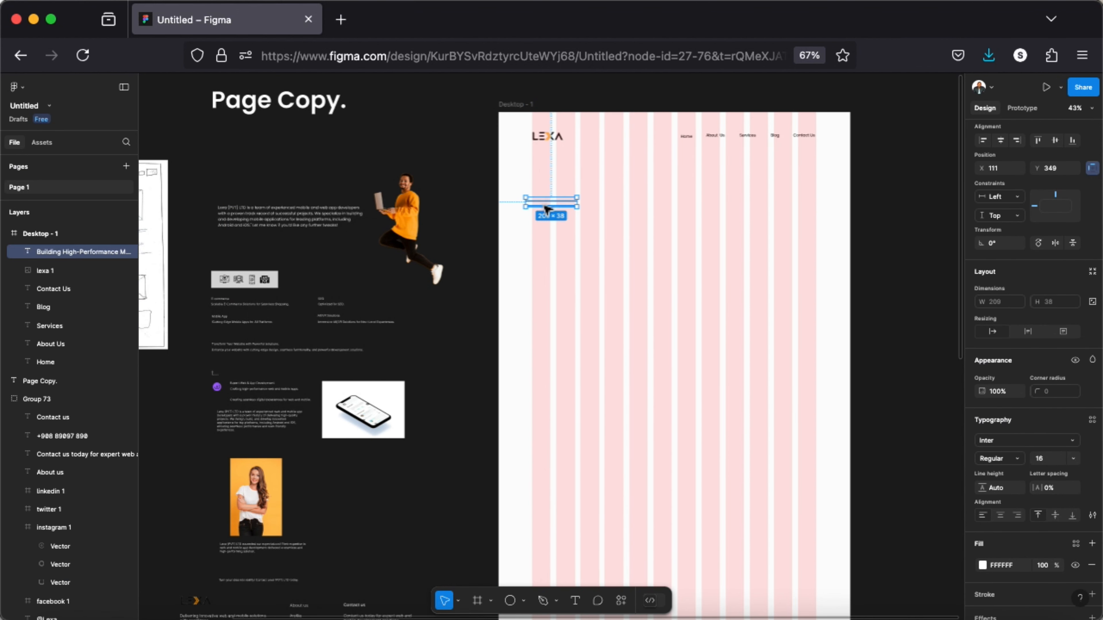
click(982, 564)
click(828, 468)
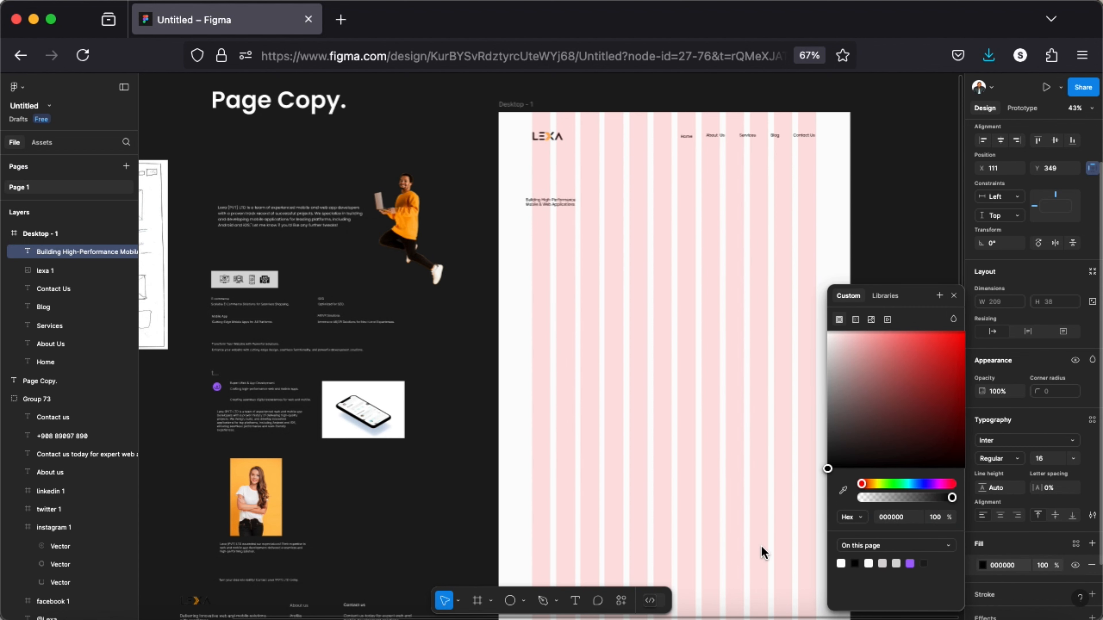
click(953, 296)
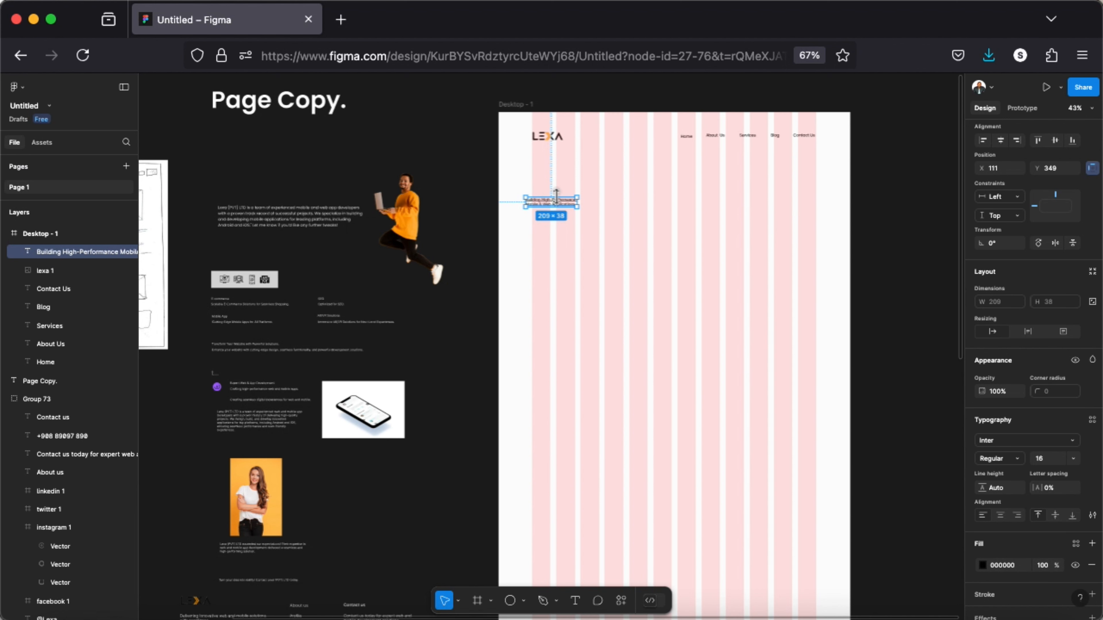
drag(567, 206, 573, 200)
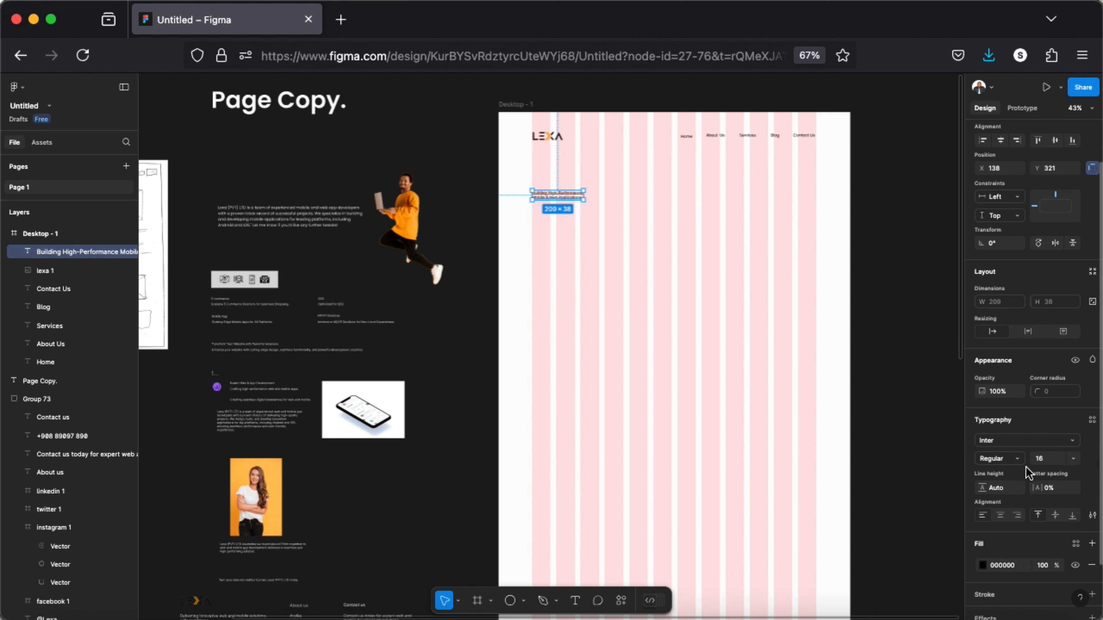
Step: Set the headline's font size to 40 and its weight to Semi Bold
click(1055, 460)
text(40)
key(Return)
click(733, 320)
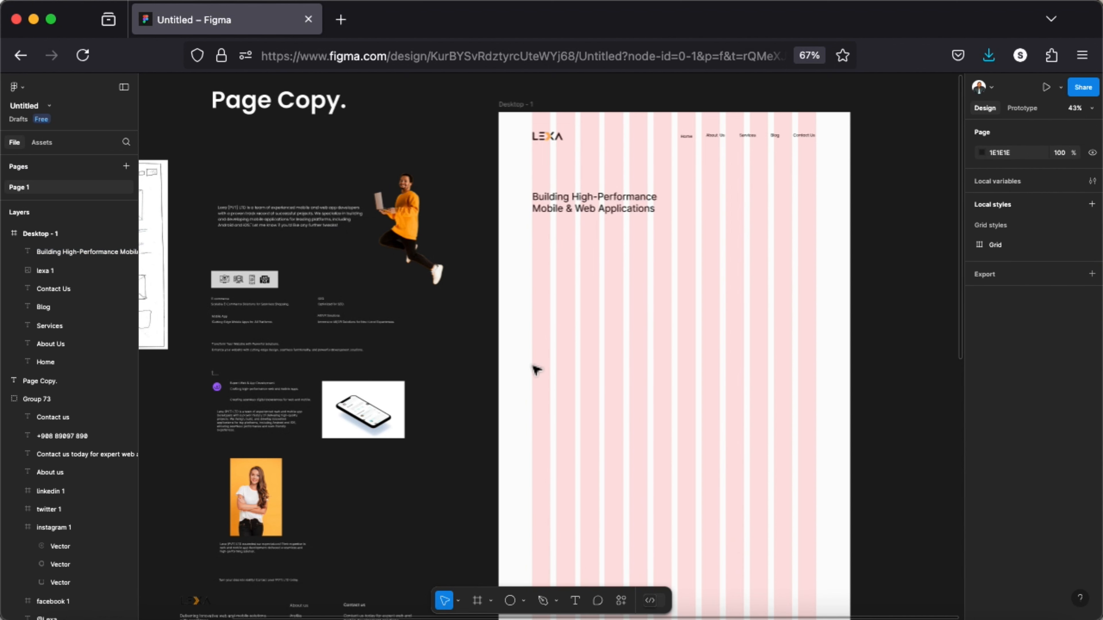
click(636, 209)
click(1006, 513)
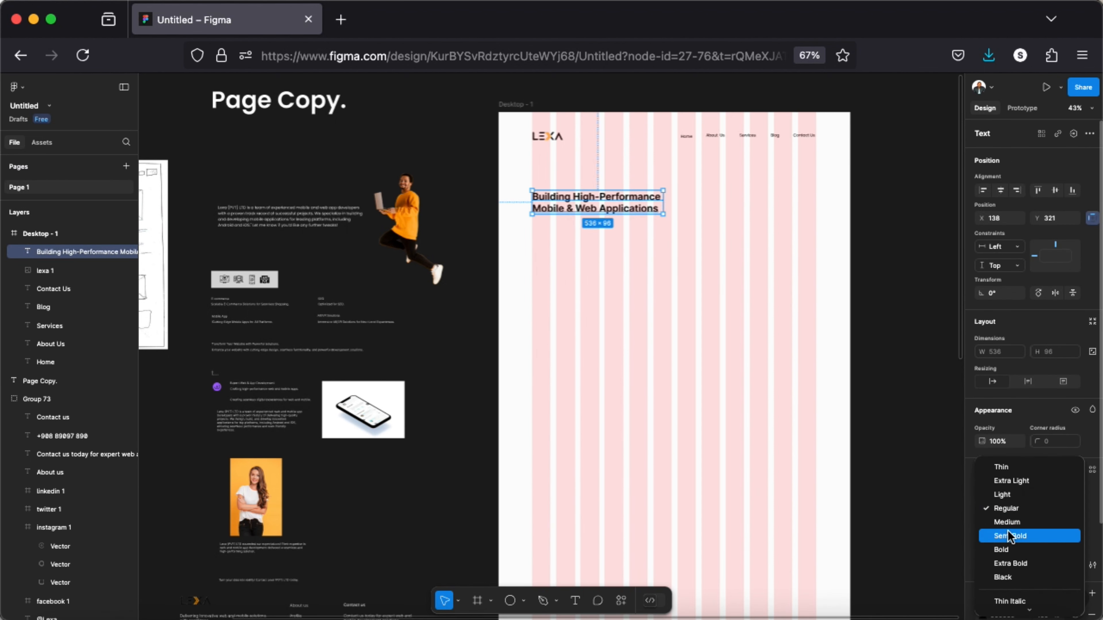
click(1008, 536)
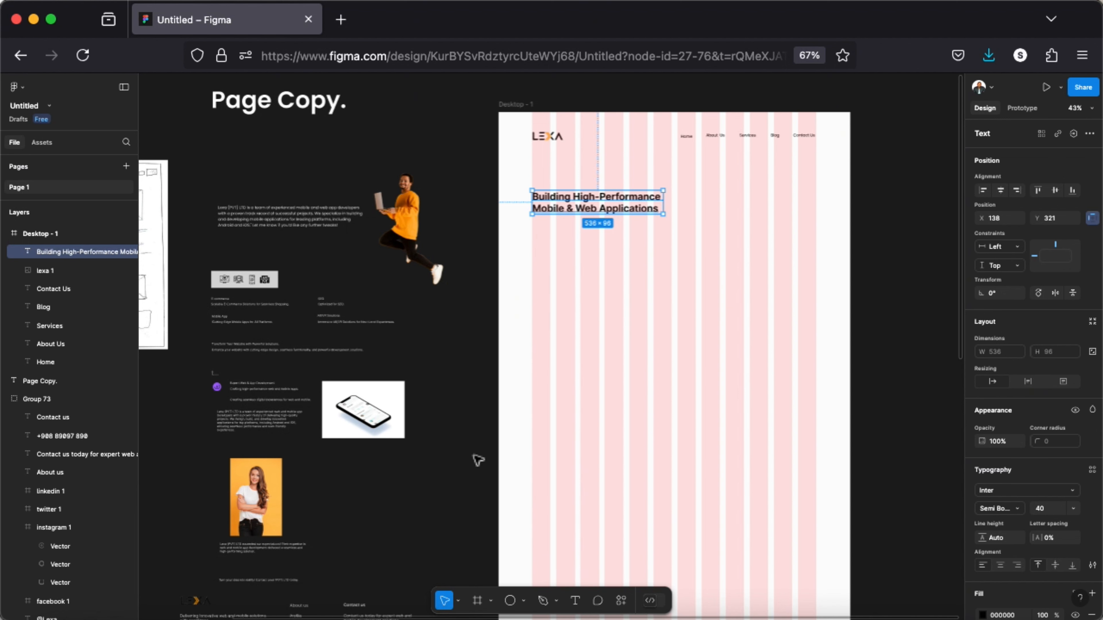
Step: Move the Lexa (PVT) LTD description paragraph from the page copy to below the headline and set its fill to 000000
click(319, 229)
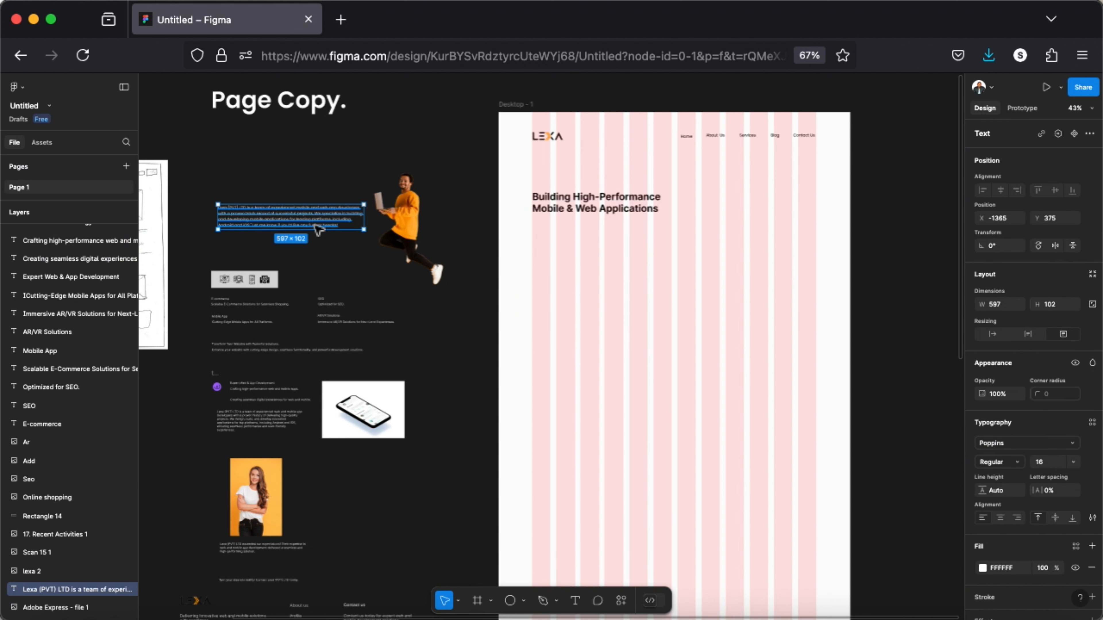
drag(319, 230, 606, 243)
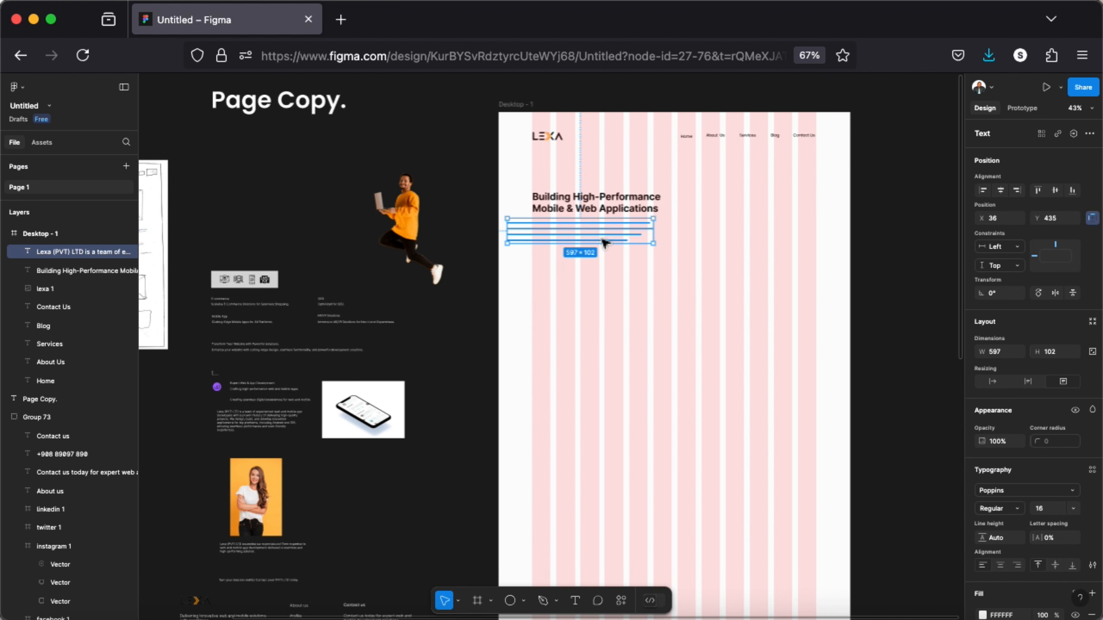
scroll(994, 500, down, 5)
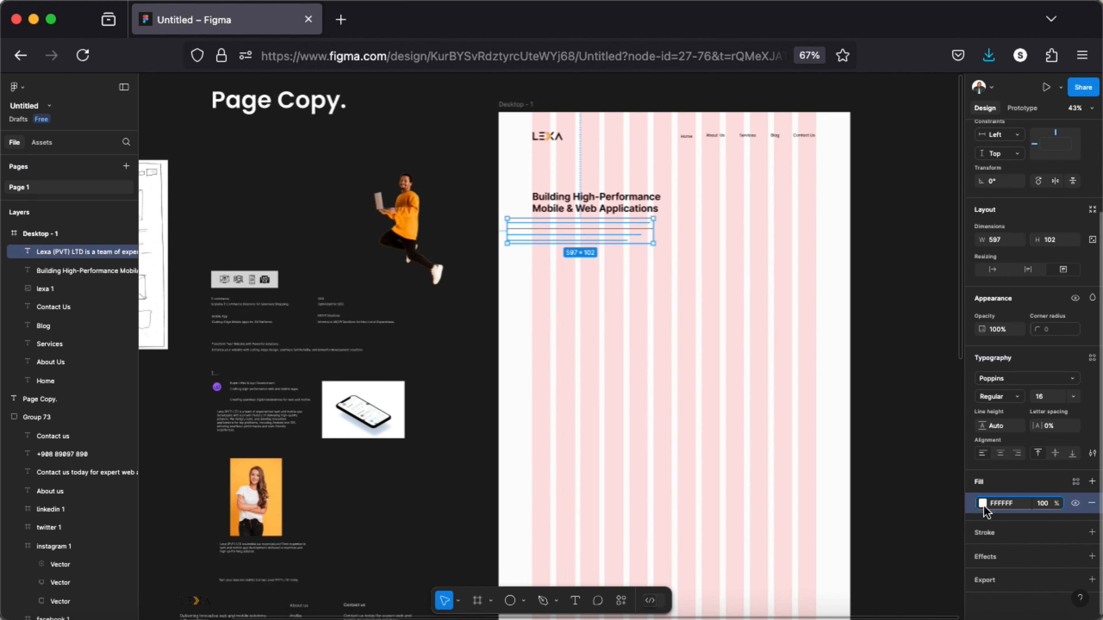
click(982, 503)
click(828, 468)
click(953, 295)
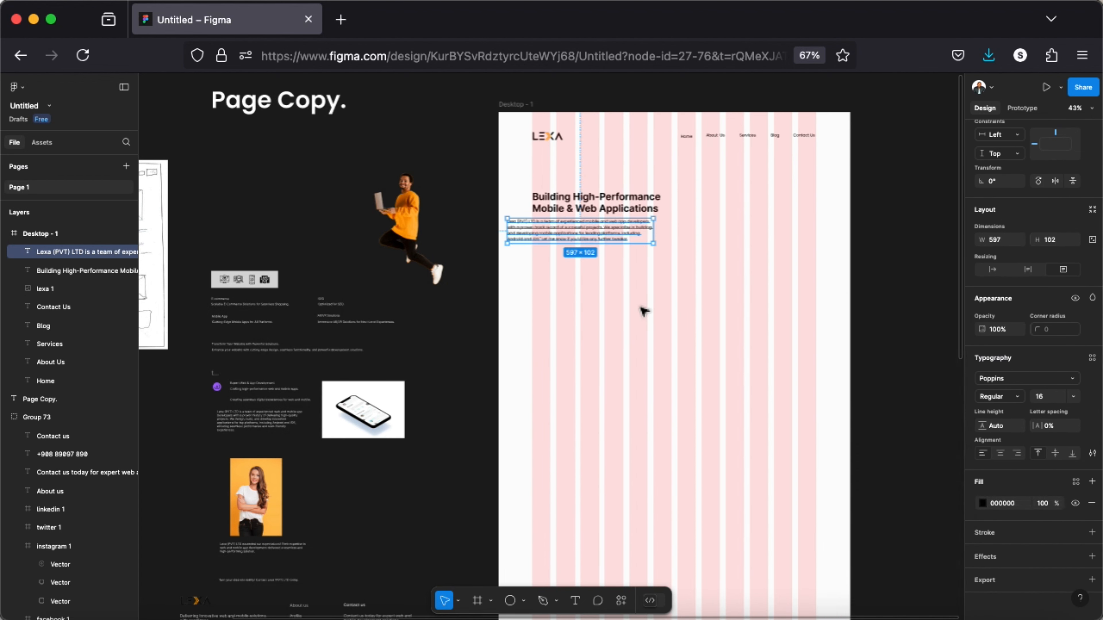
Step: Align the description paragraph with the headline's left edge, a little lower, and narrow its text box to about 570 wide
drag(565, 242, 591, 260)
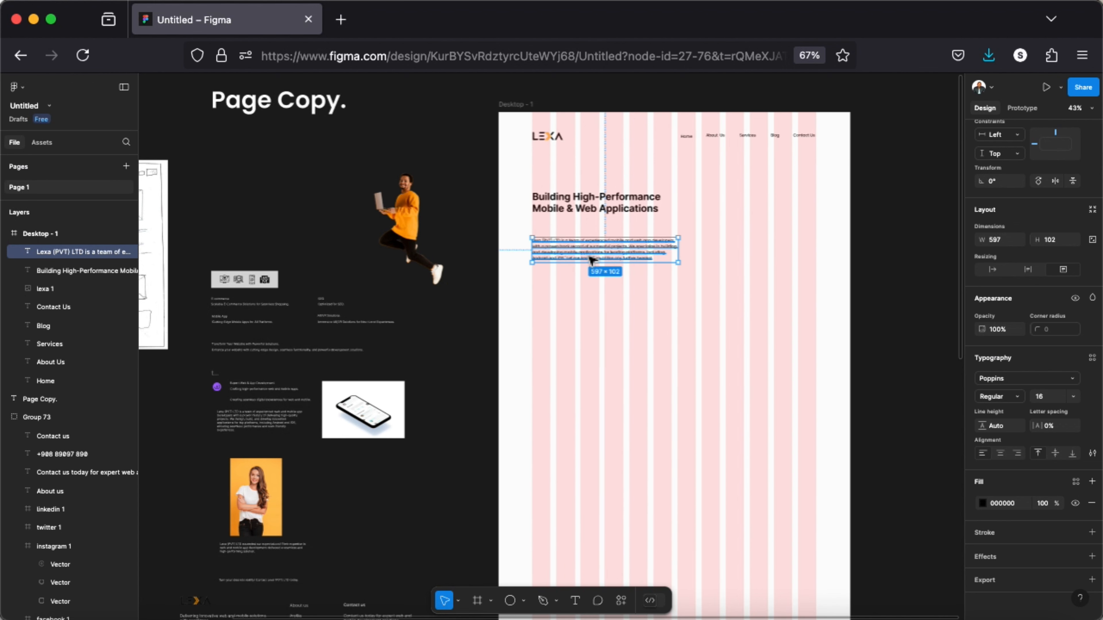
drag(677, 254, 641, 268)
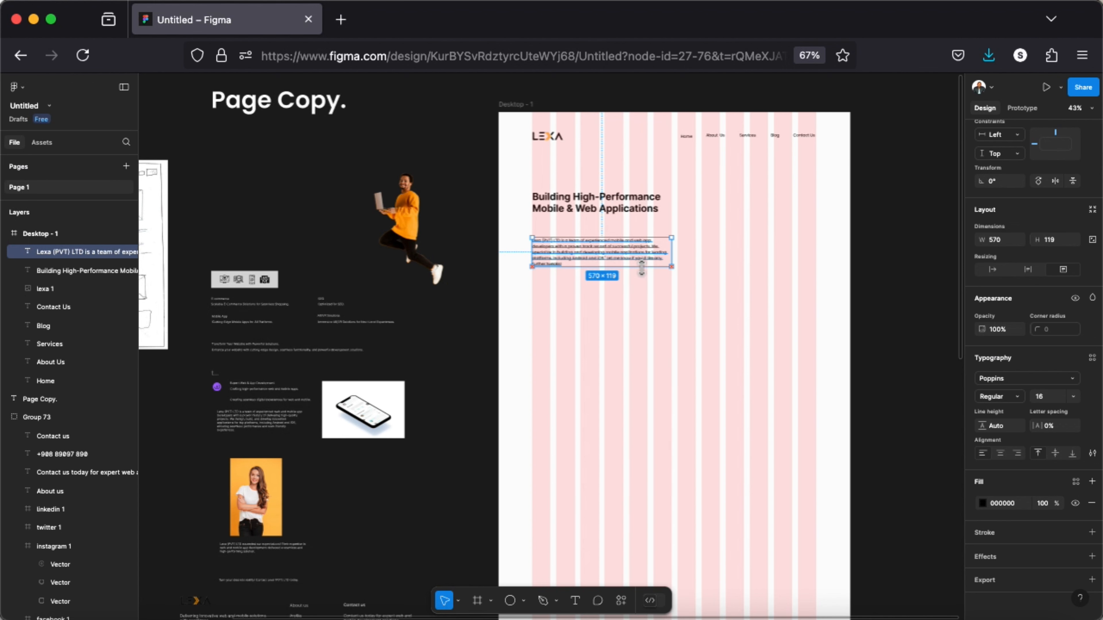
click(699, 343)
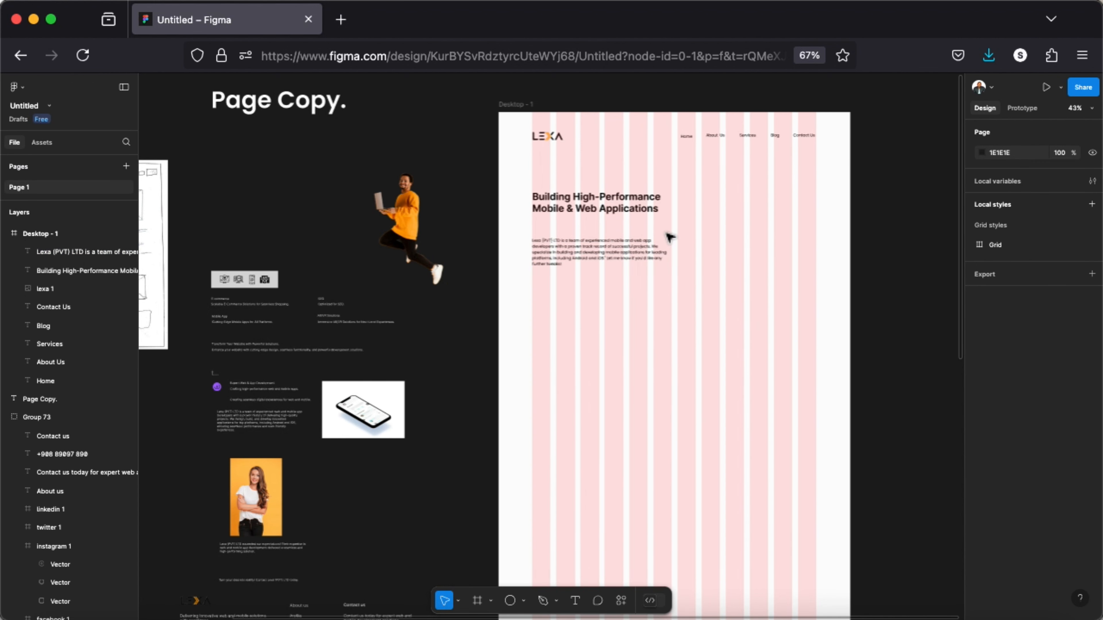
Step: Recolor the word "High-Performance" in the headline with the orange FB9C07 sampled from the jumping man's sweater
key(t)
scroll(534, 283, up, 10)
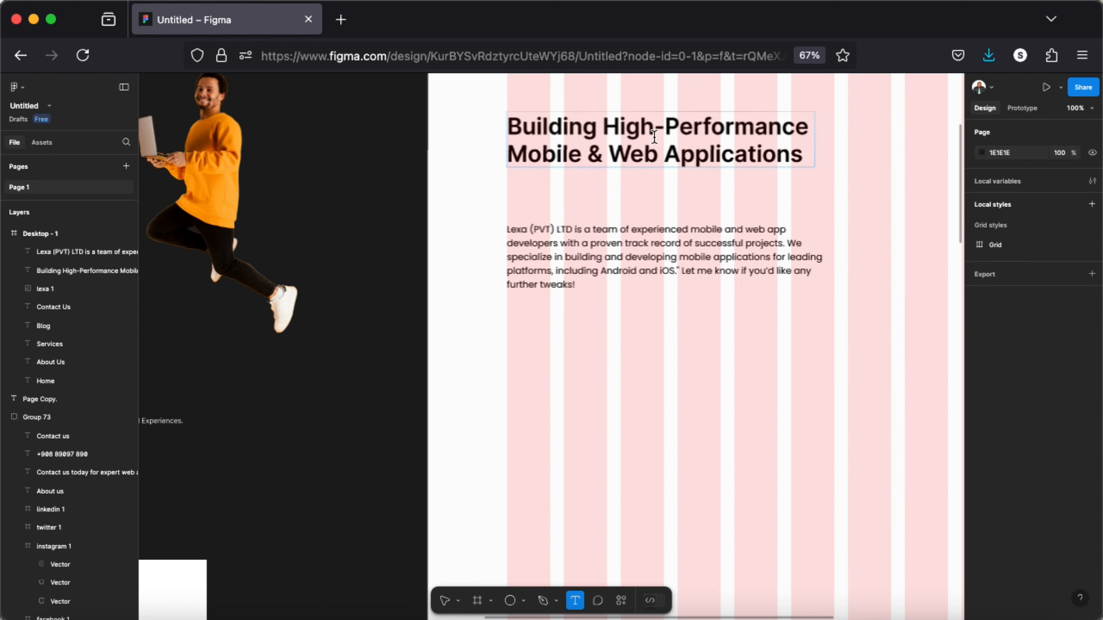
click(654, 137)
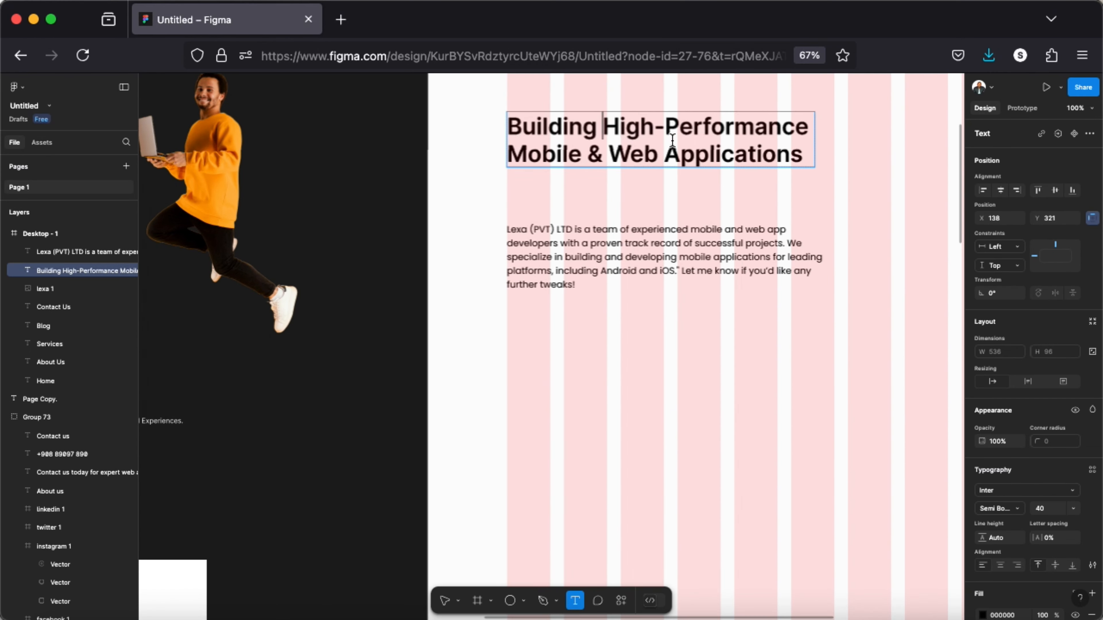
drag(672, 140, 809, 124)
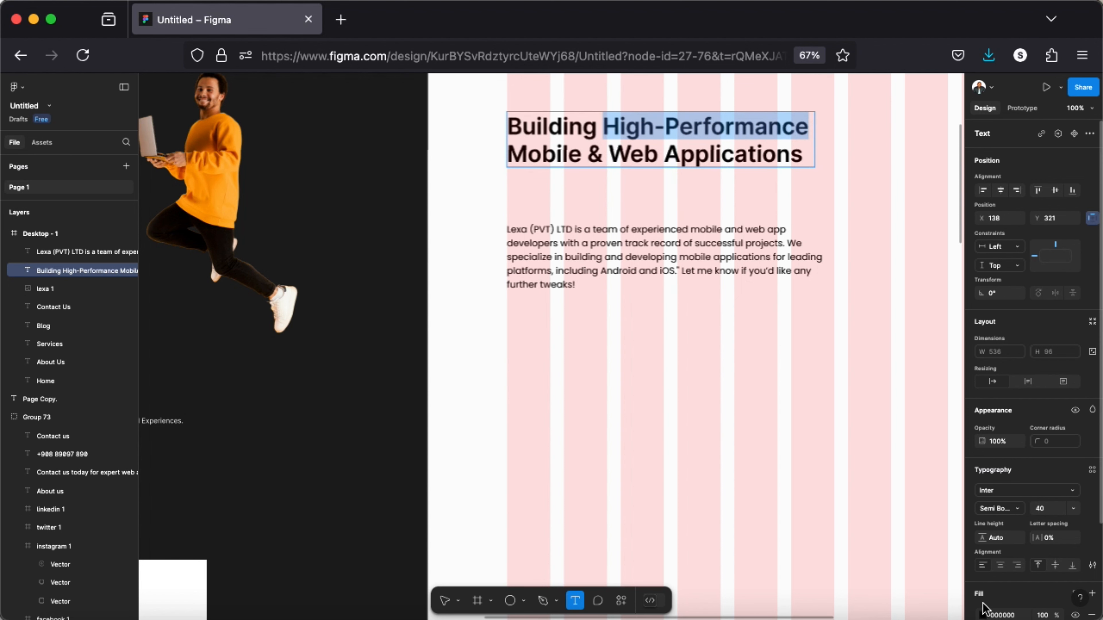
click(983, 615)
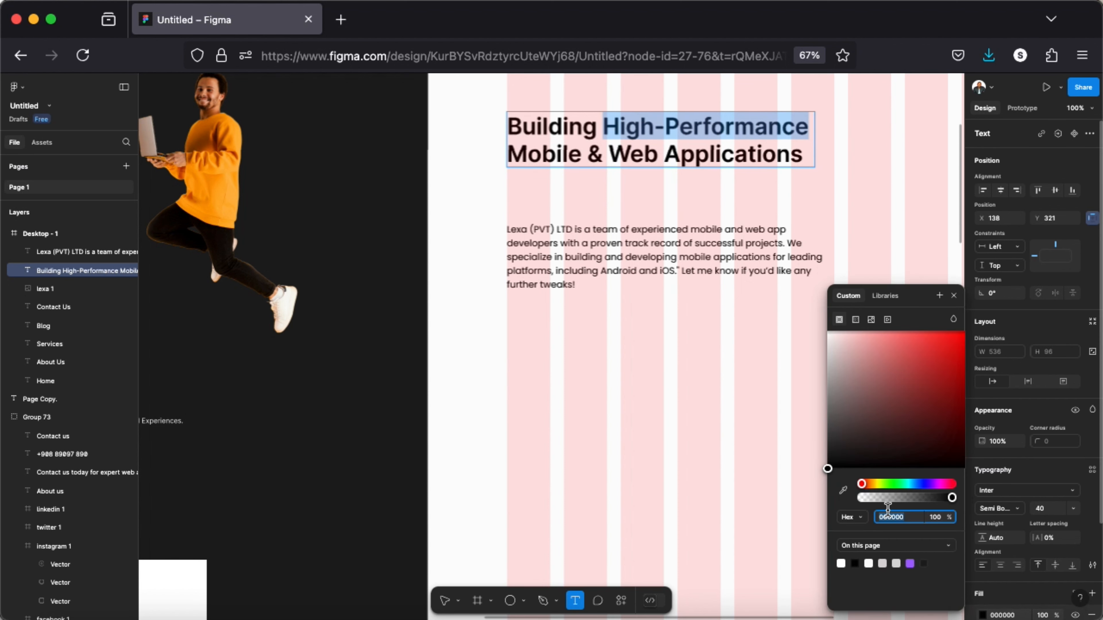
click(849, 493)
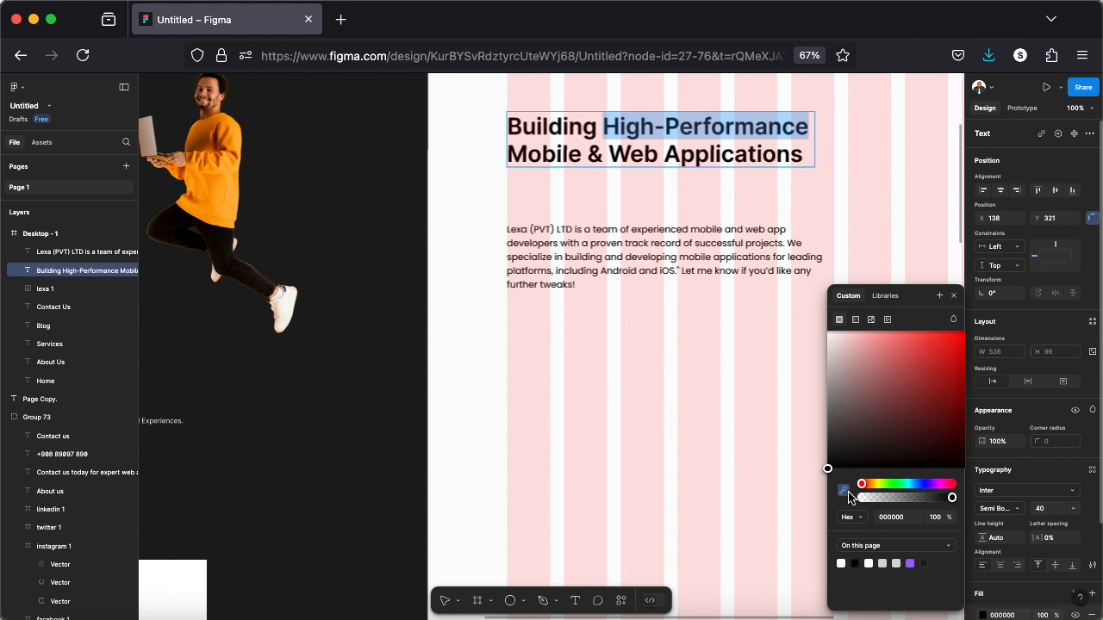
click(229, 204)
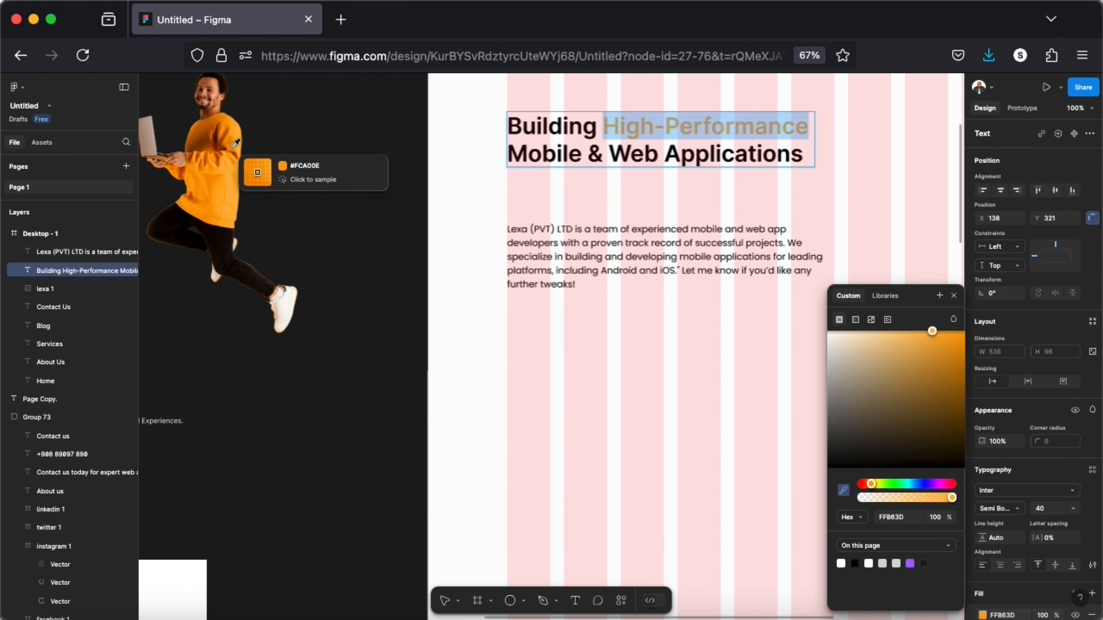
click(233, 149)
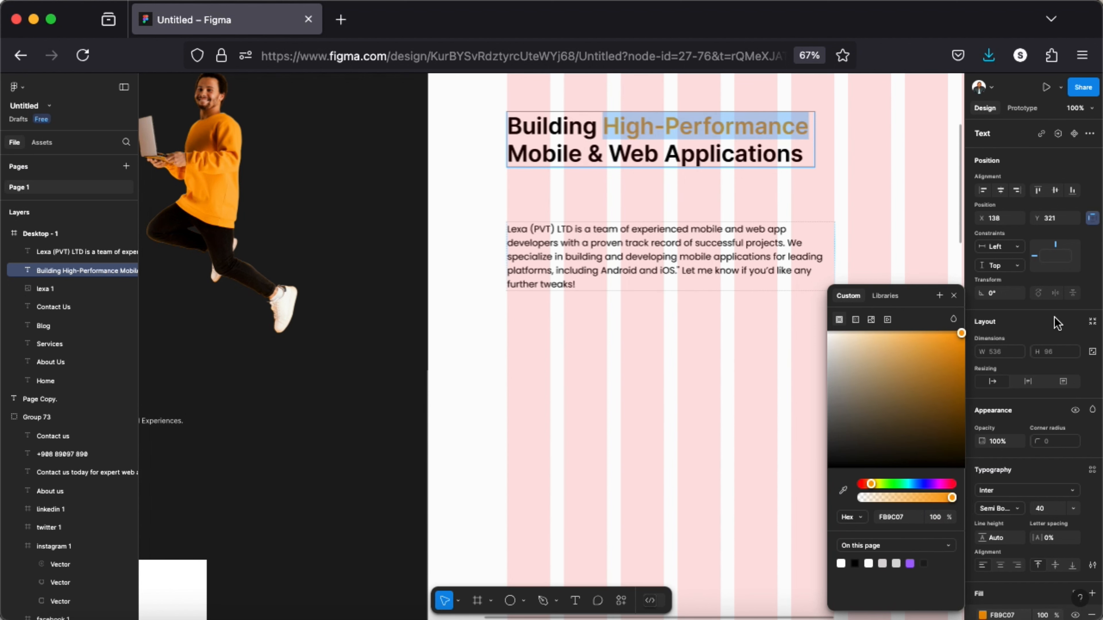
click(953, 297)
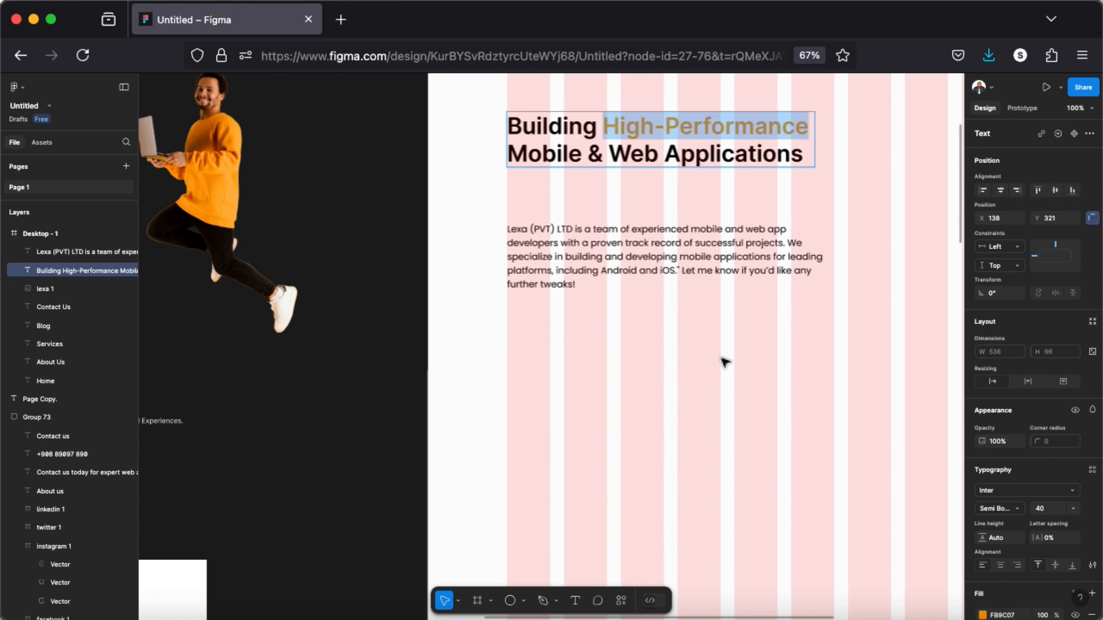
key(Escape)
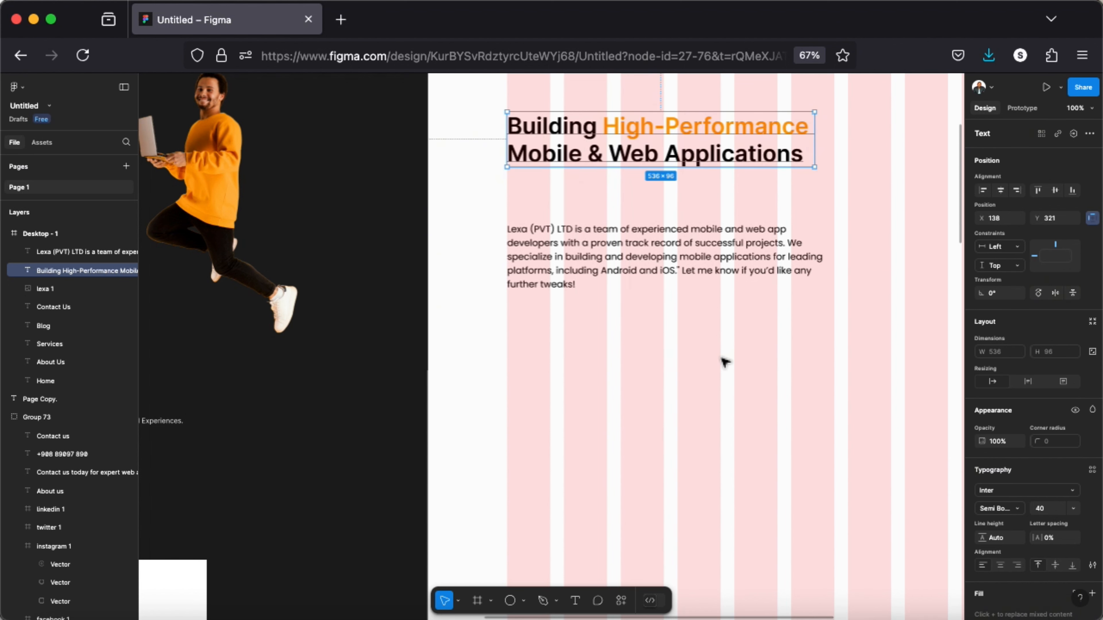
key(Escape)
Step: Add a "Contact us" text below the description paragraph in the Desktop frame
scroll(723, 362, up, 3)
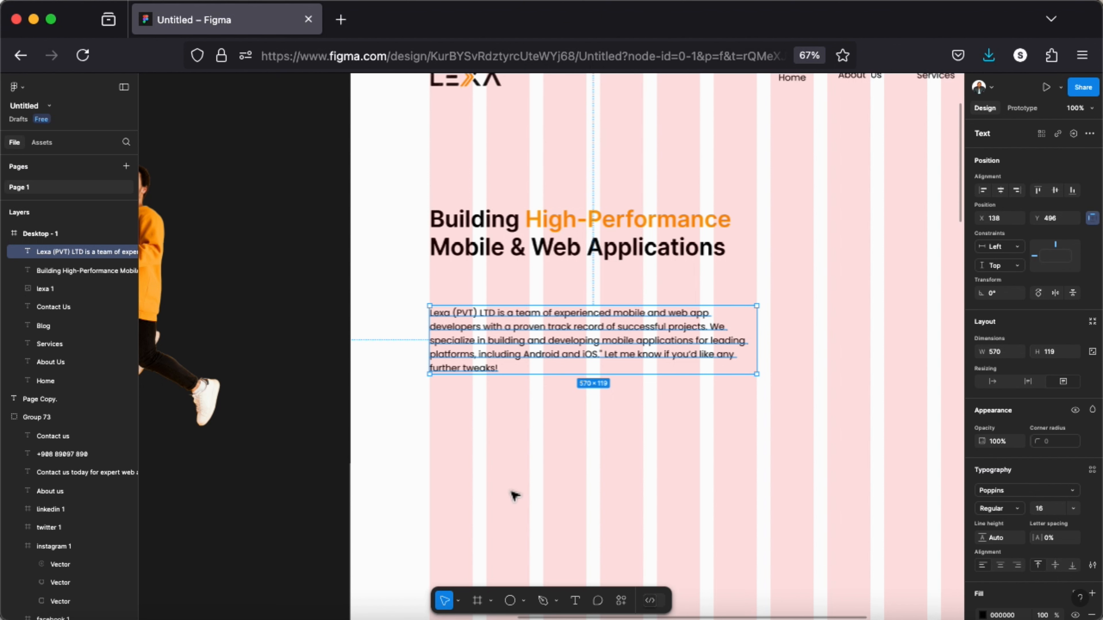
click(555, 552)
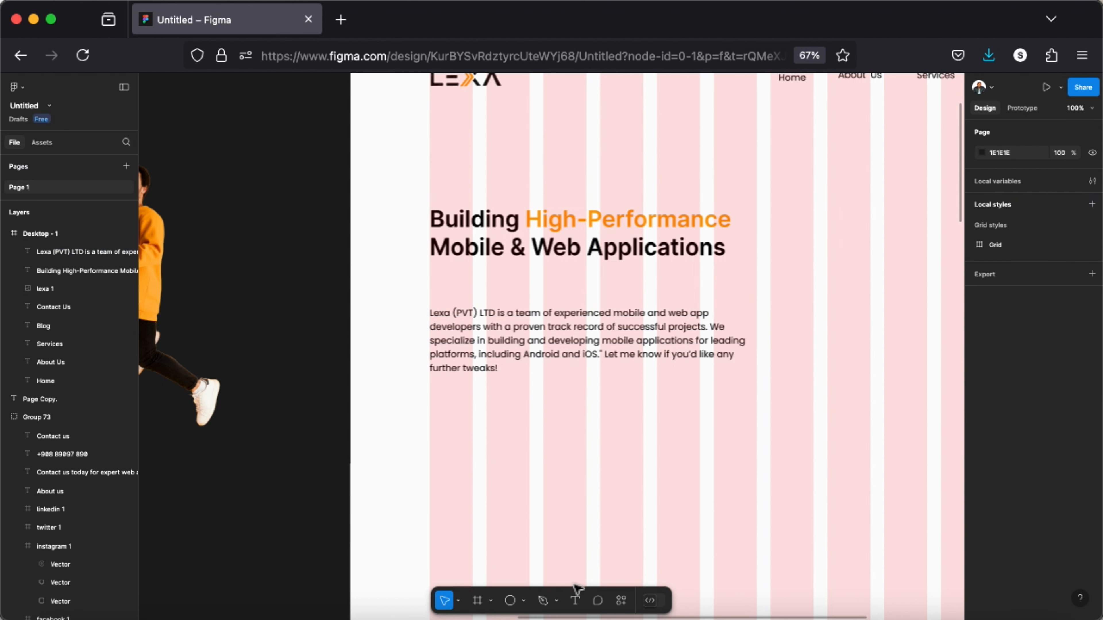
click(576, 601)
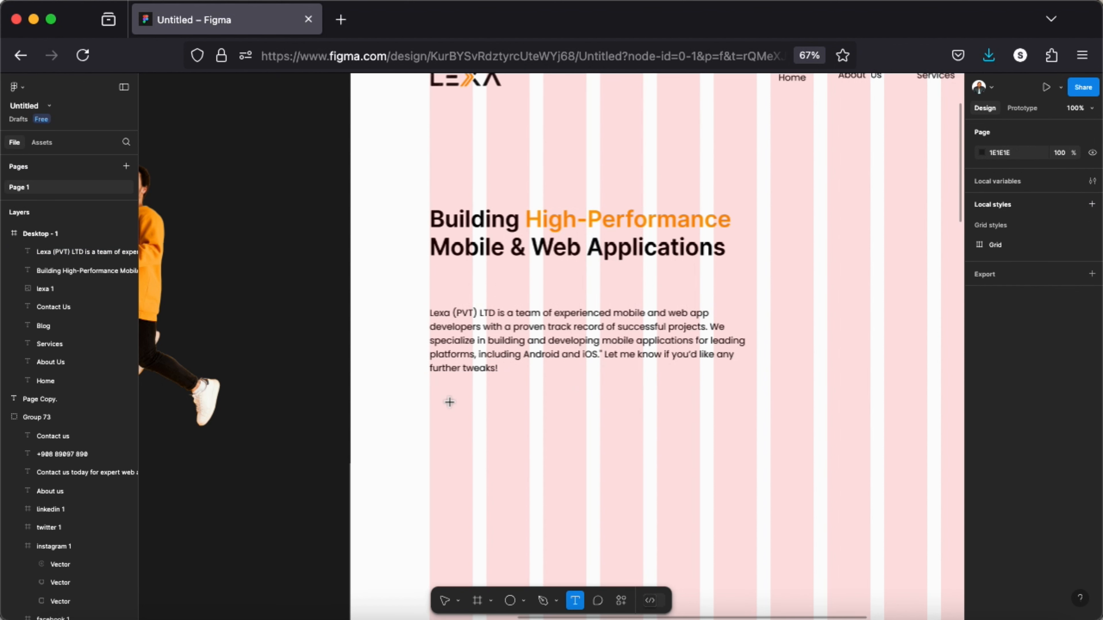
click(468, 403)
text(Contact us)
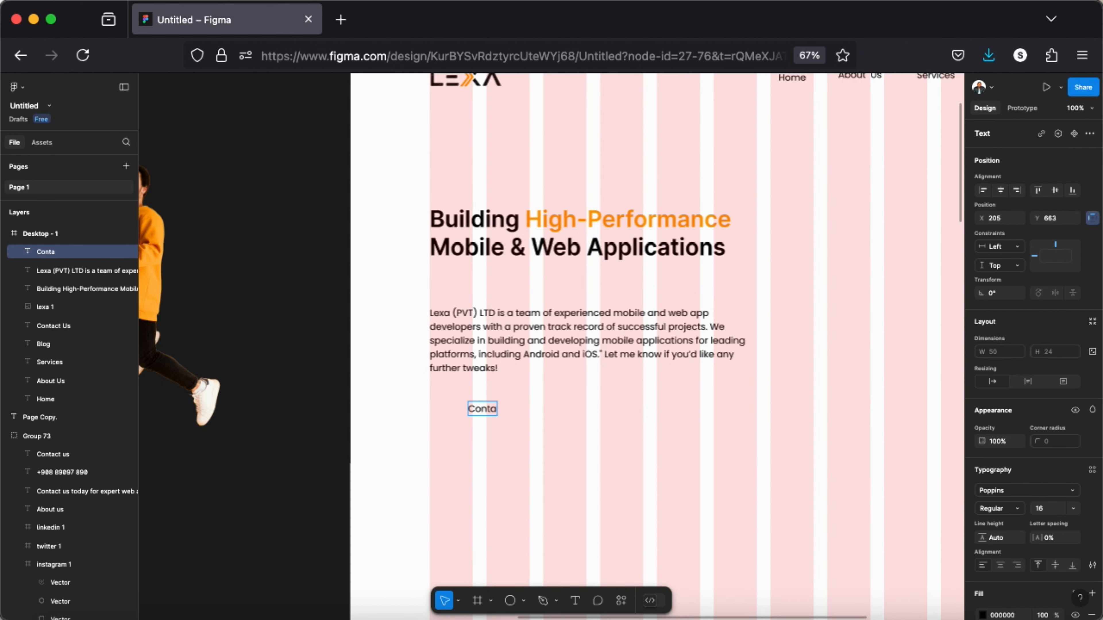
key(Escape)
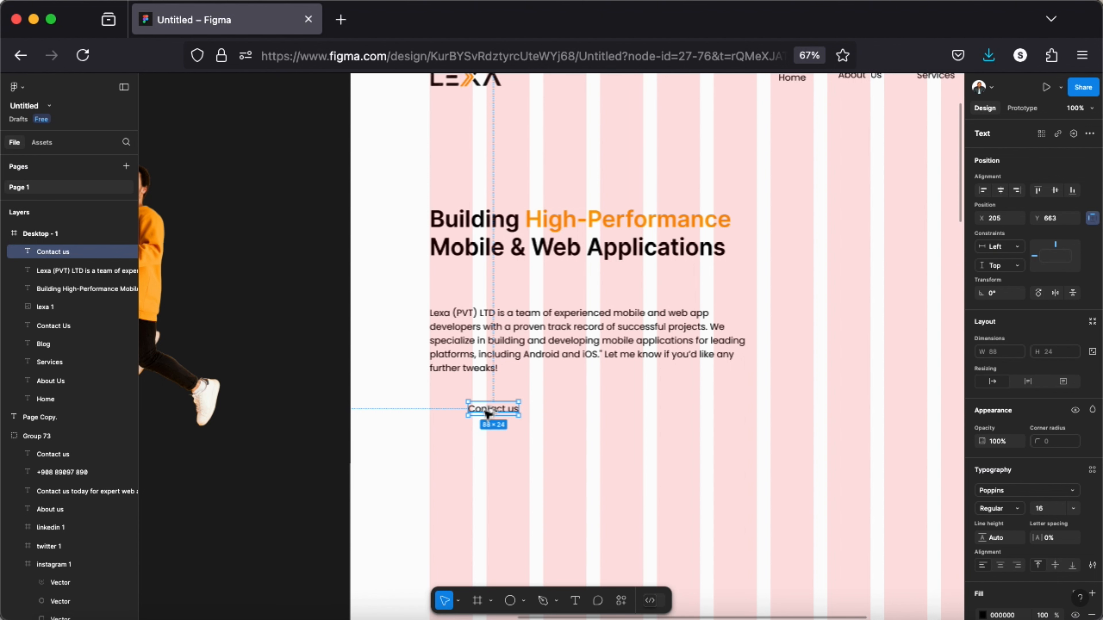
Step: Duplicate the "Contact us" text beside the original at X 392, Y 663 and change the copy to "View more.."
drag(488, 413, 612, 414)
double_click(613, 413)
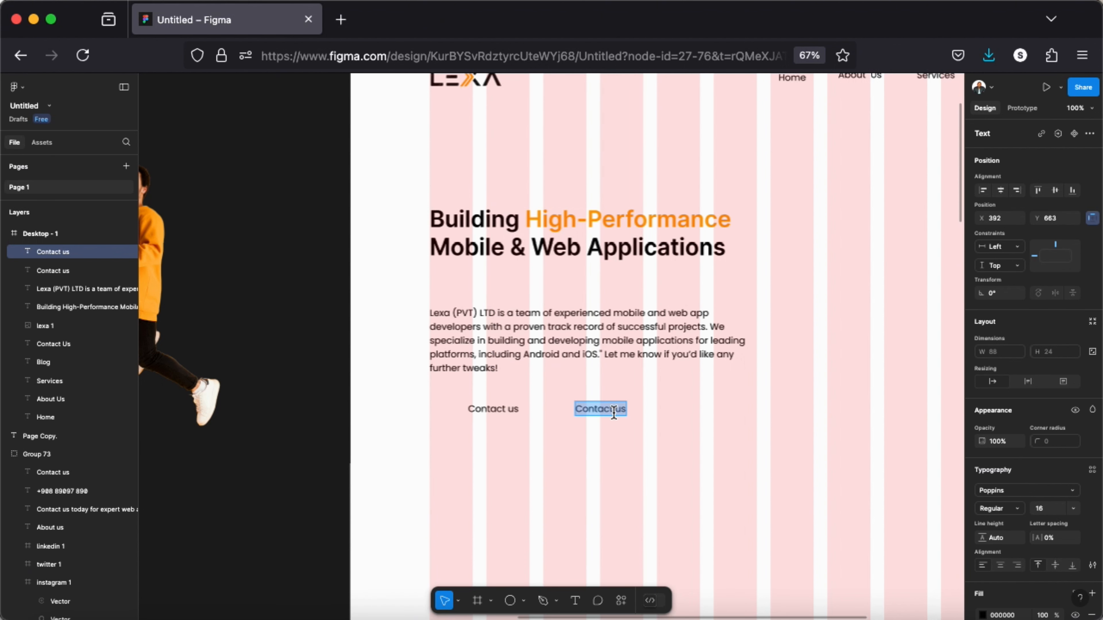
text(View more..)
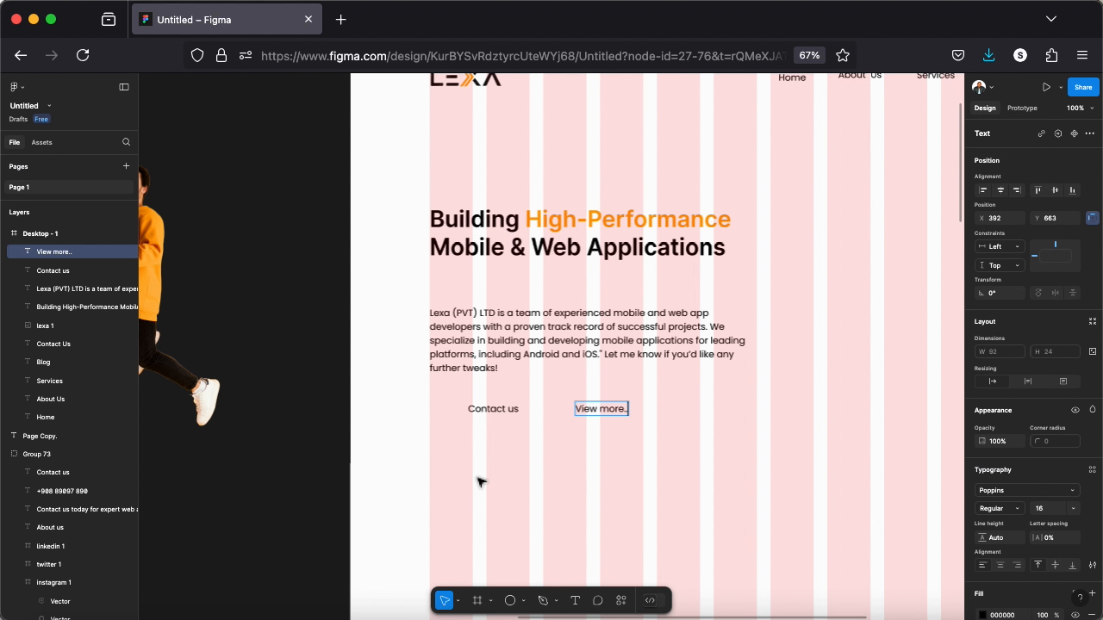
key(Escape)
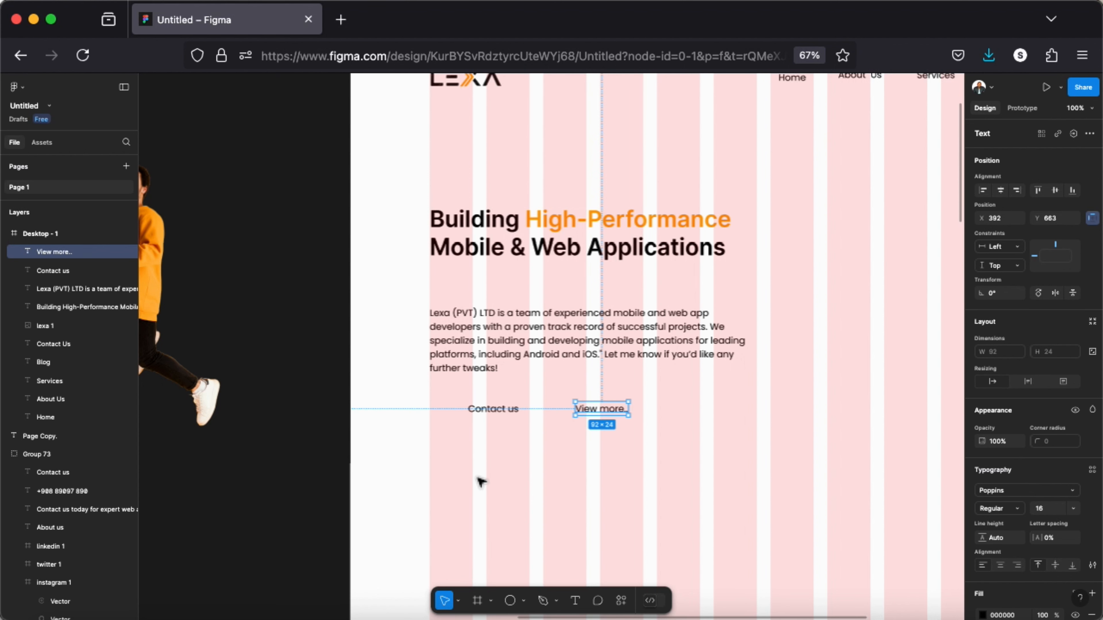
Step: Draw a button rectangle over the "Contact us" text, size it 190 by 51 and place it at about X 186, Y 655
click(481, 481)
click(524, 601)
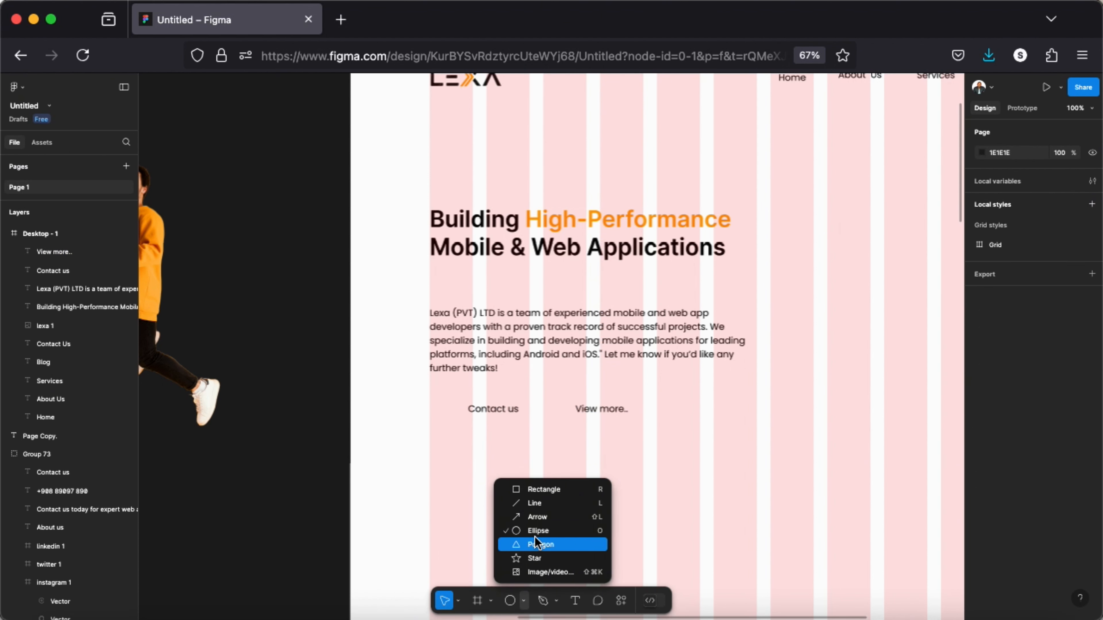
click(534, 493)
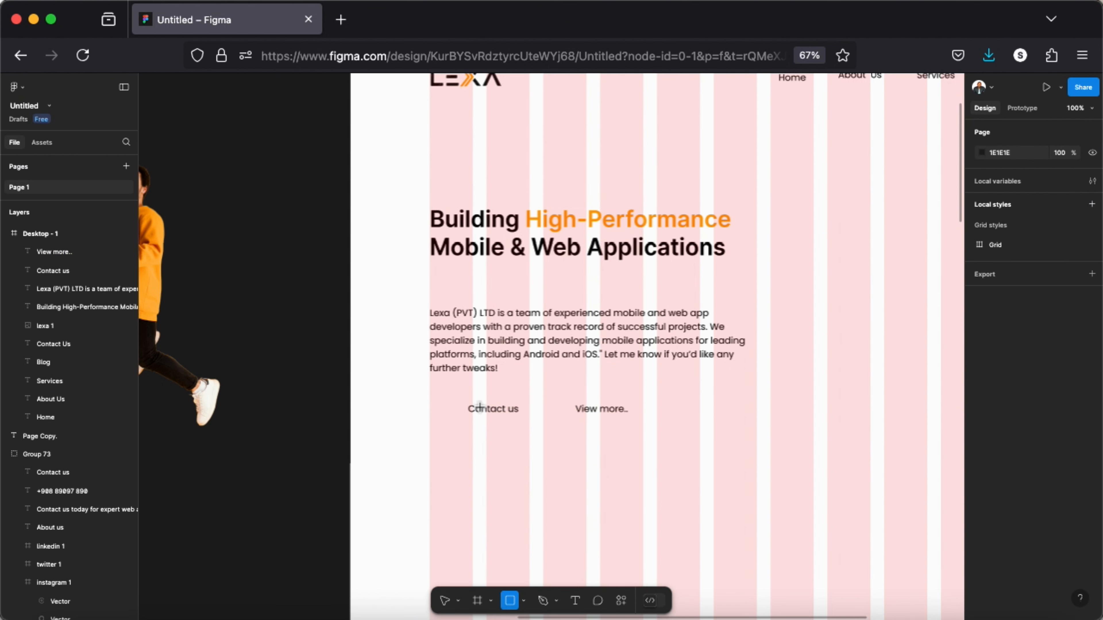
drag(461, 402, 536, 424)
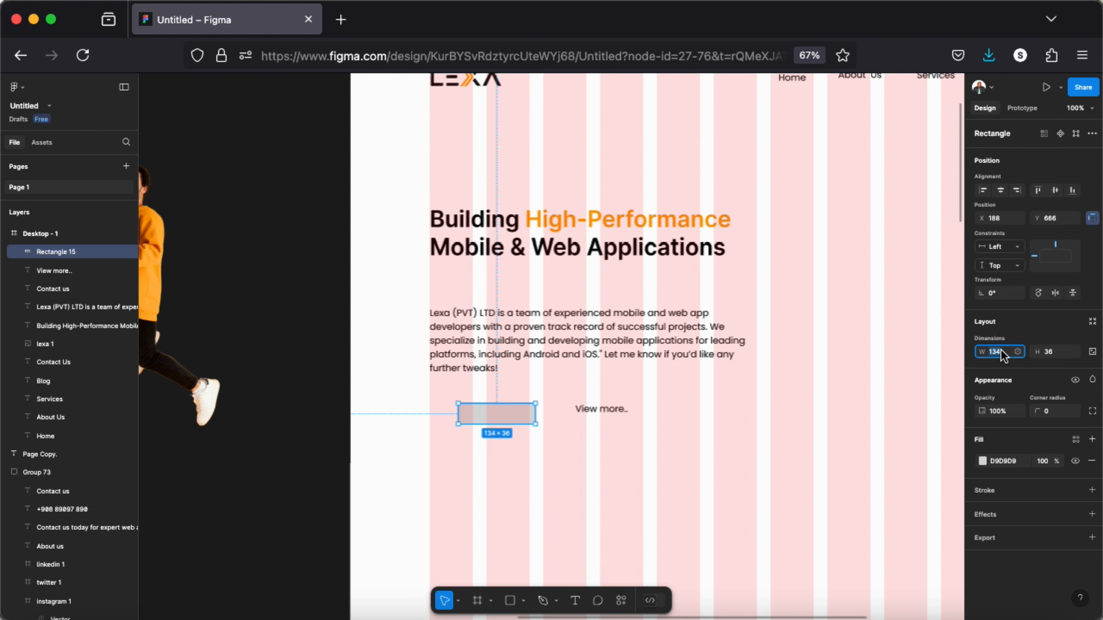
text(190)
click(1049, 353)
text(5)
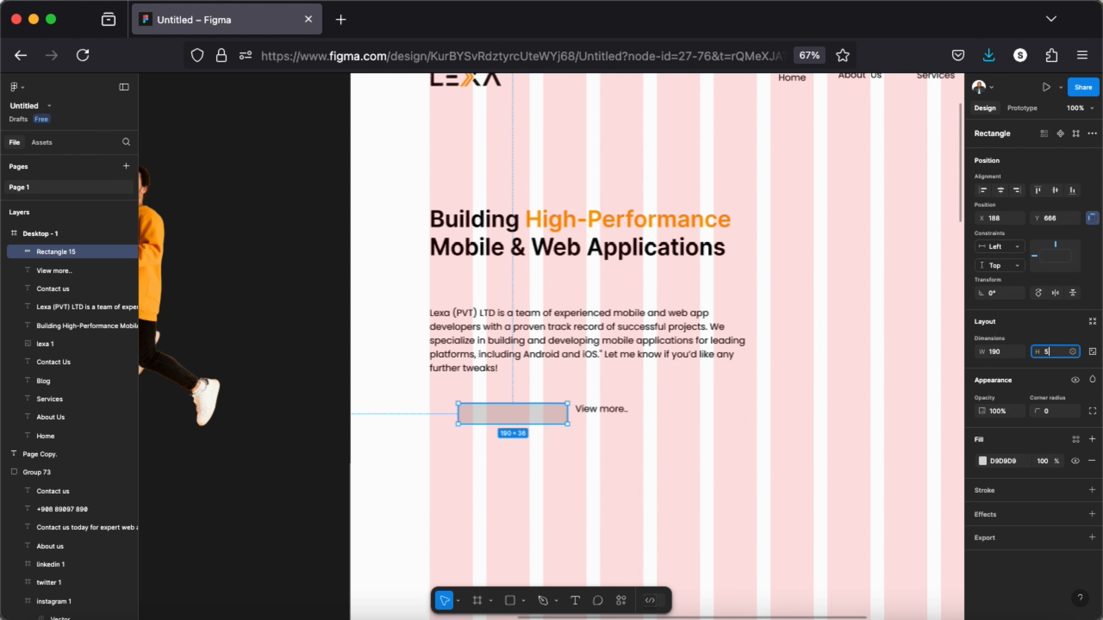
text(1)
key(Return)
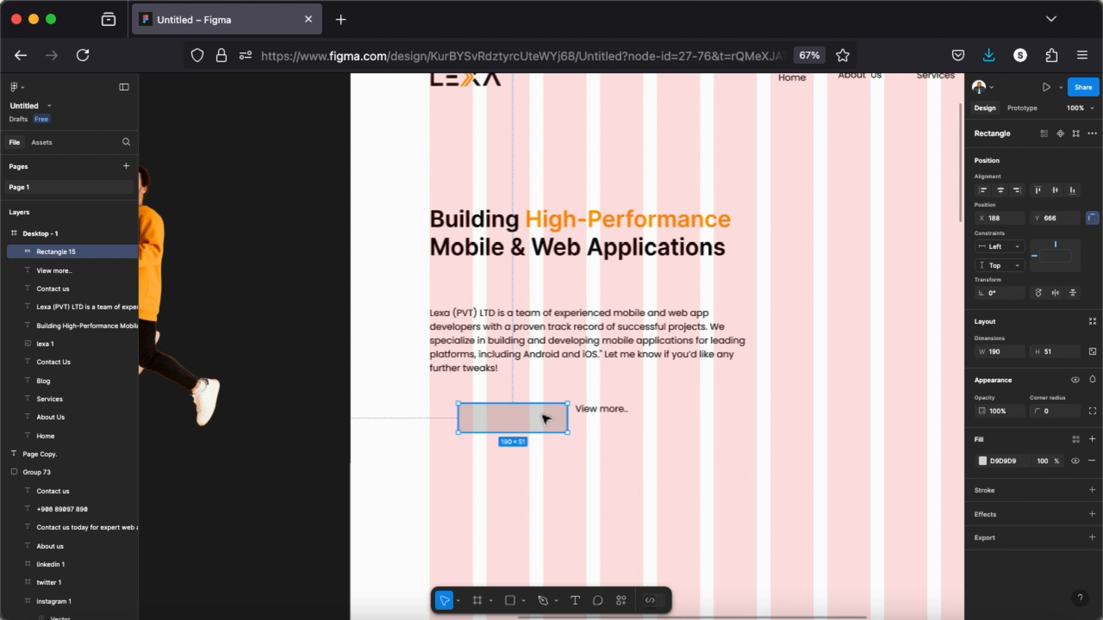
drag(546, 419, 544, 411)
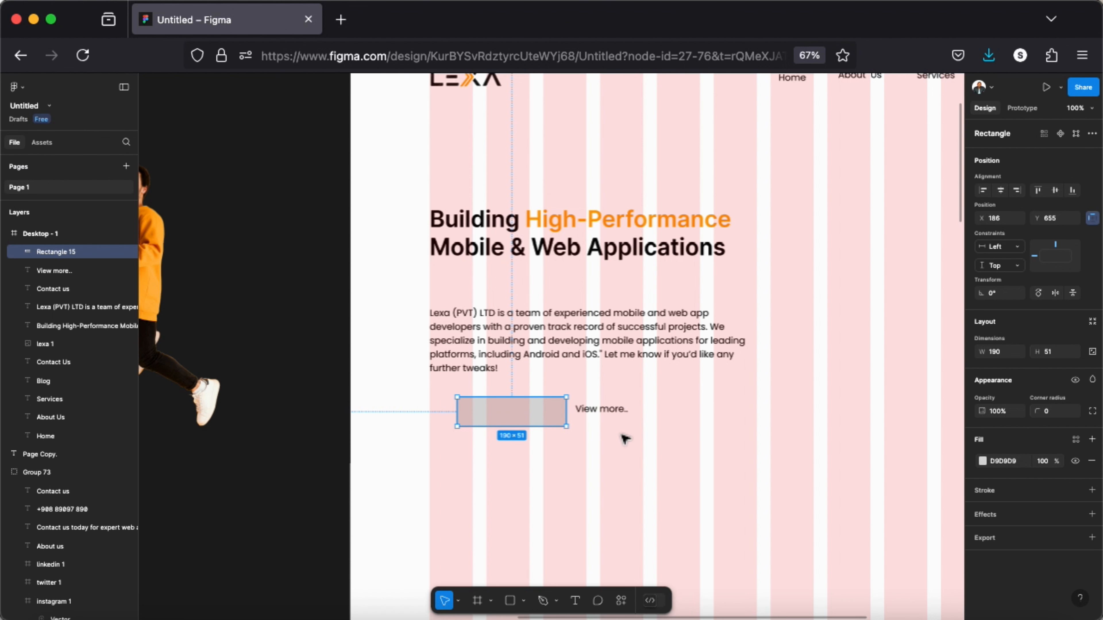
Step: Fill the button rectangle with the headline's orange FB9C07 and set its corner radius to 10
click(983, 461)
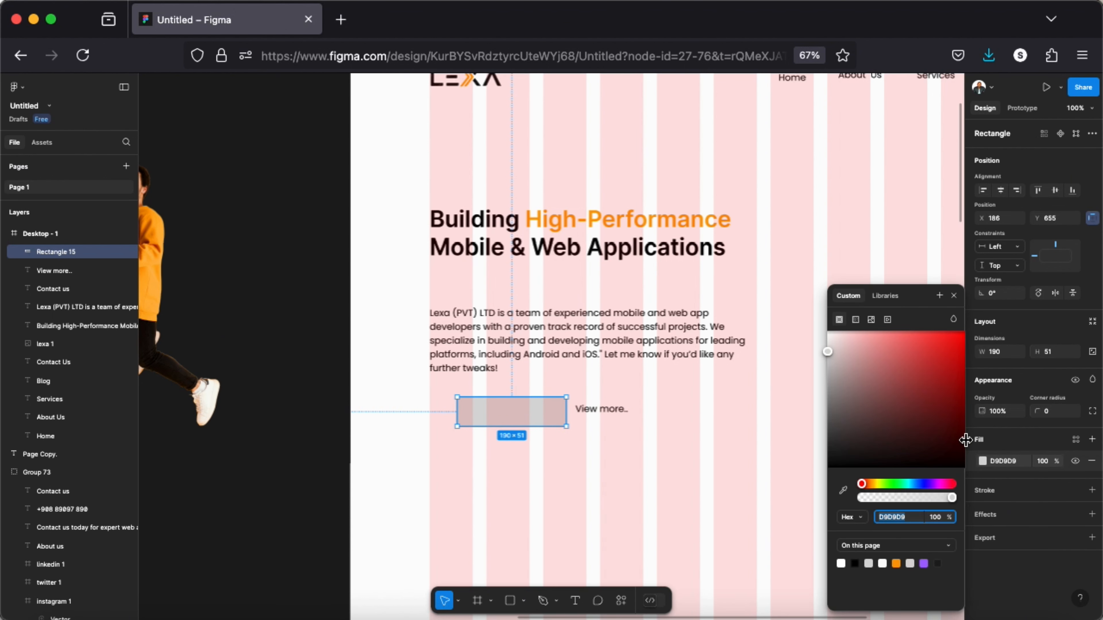
click(842, 490)
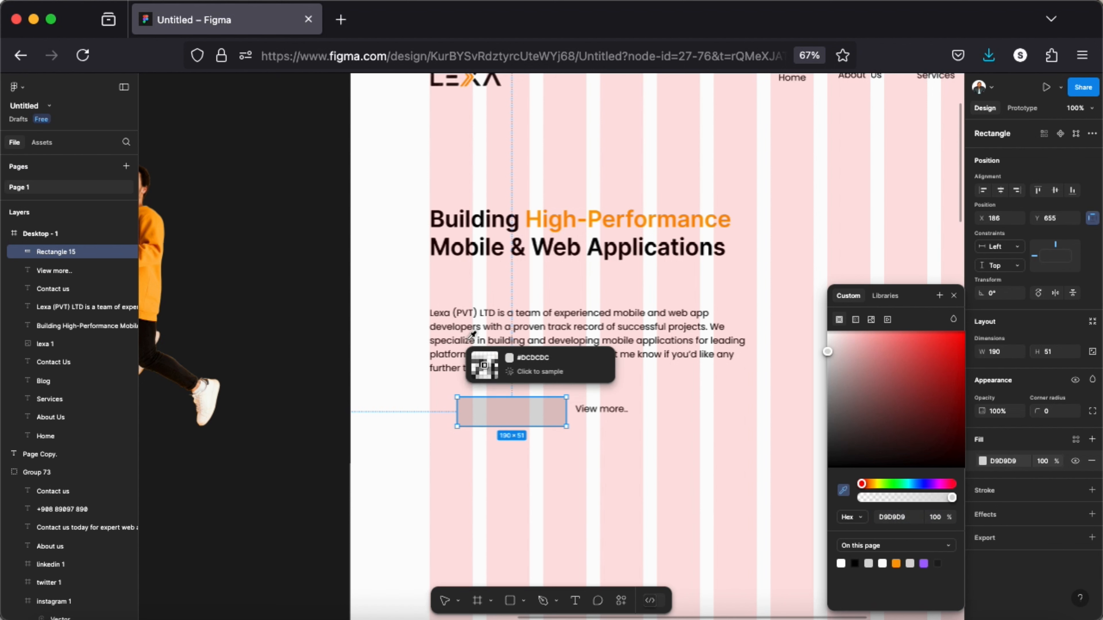
click(540, 214)
click(953, 295)
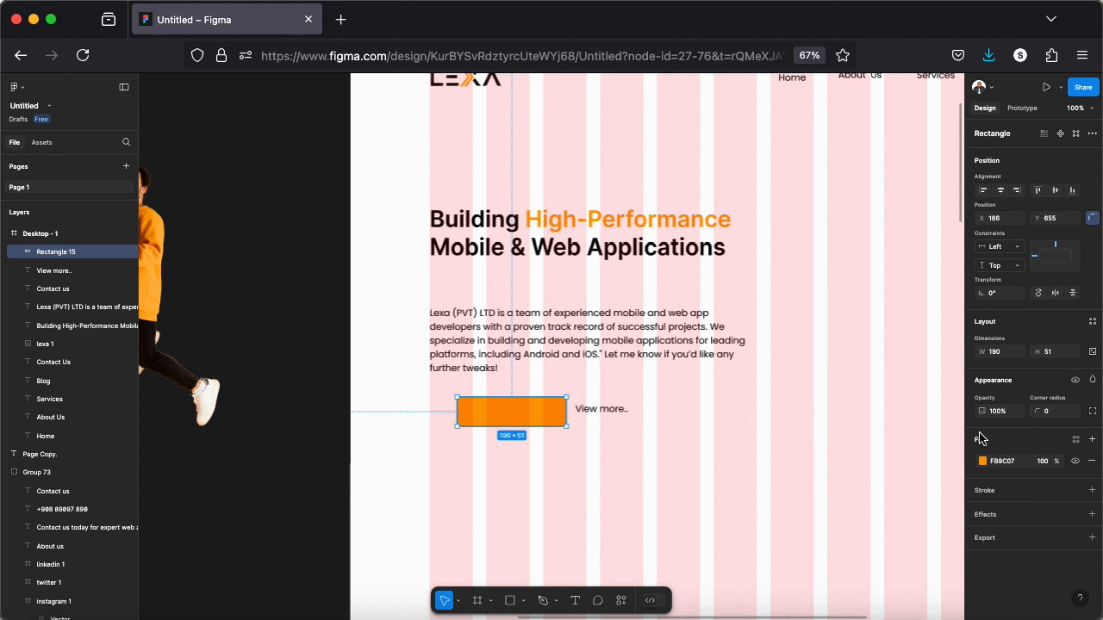
click(1049, 415)
text(10)
key(Return)
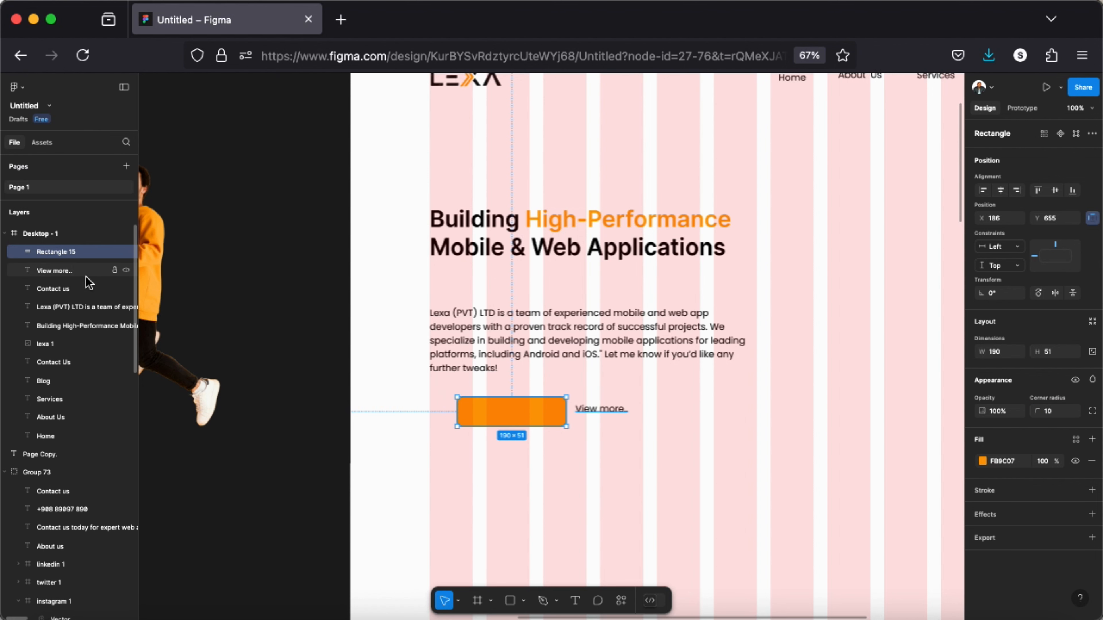
Step: Move the orange rectangle to X 170, Y 649, order it behind the "Contact us" text and center the text on it
mouse_move(535, 421)
mouse_down()
mouse_move(521, 402)
mouse_move(525, 418)
mouse_up()
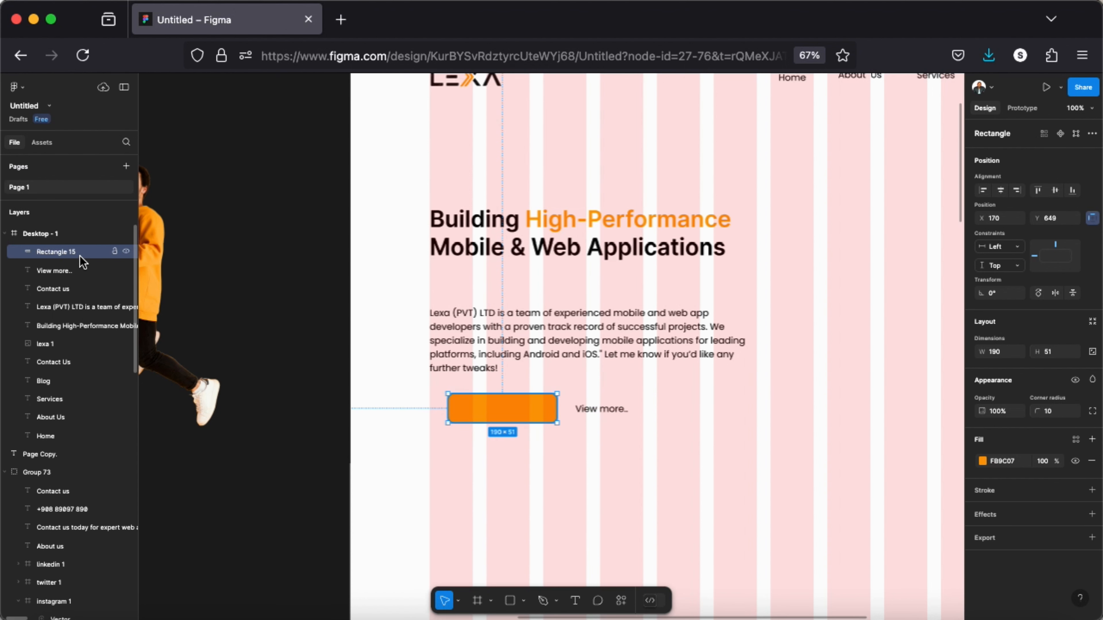
drag(83, 256, 78, 290)
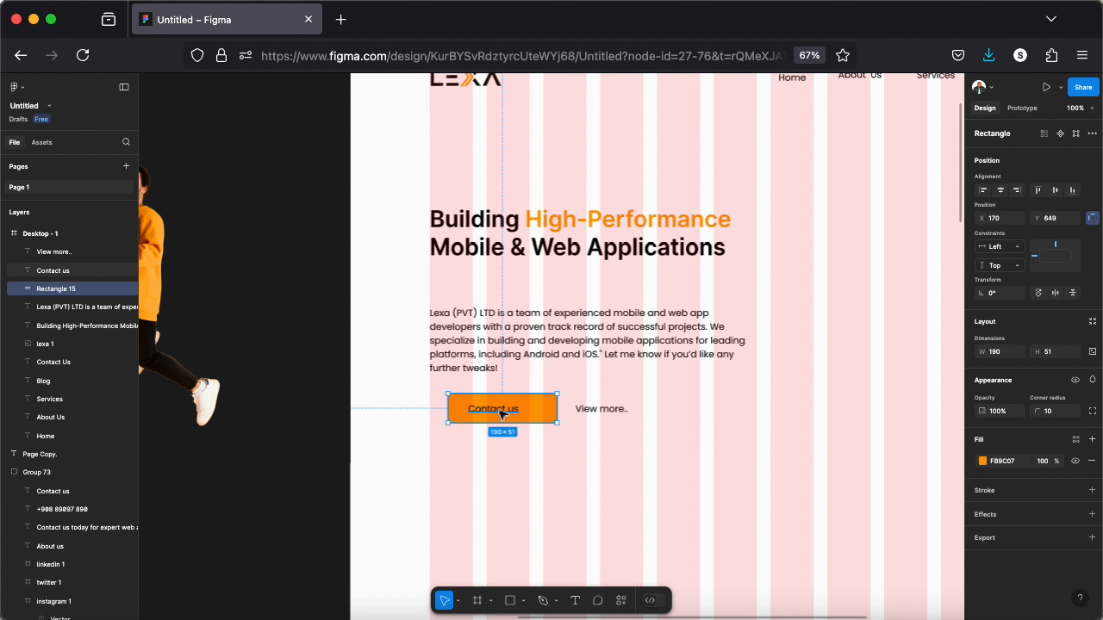
drag(502, 420, 510, 416)
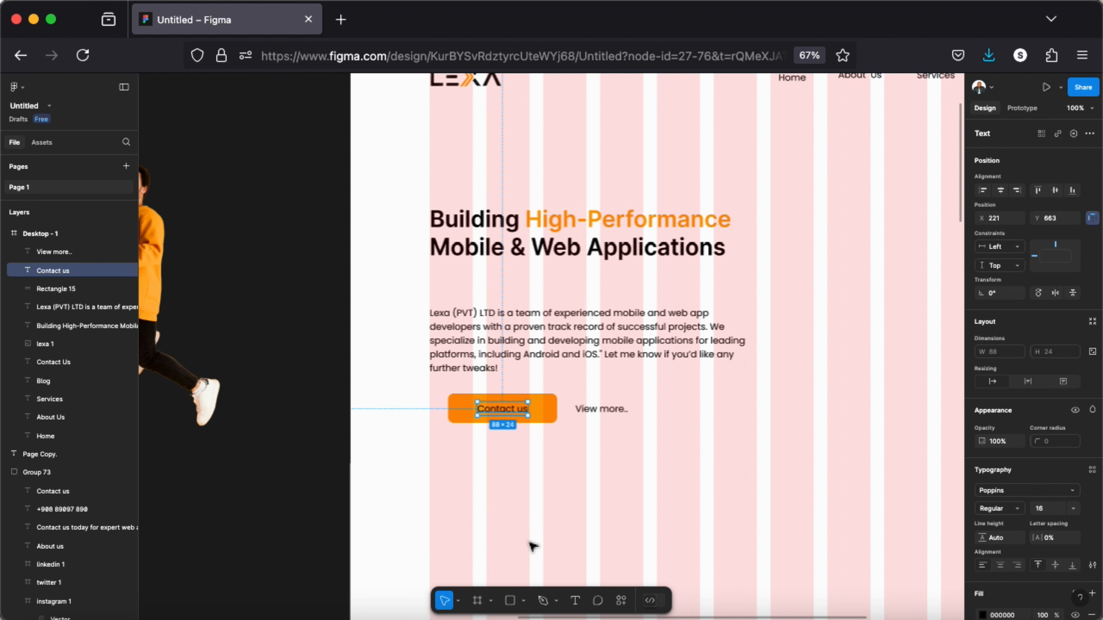
Step: Set the "Contact us" button label's fill to FFFFFF and its font weight to Medium
scroll(993, 587, down, 5)
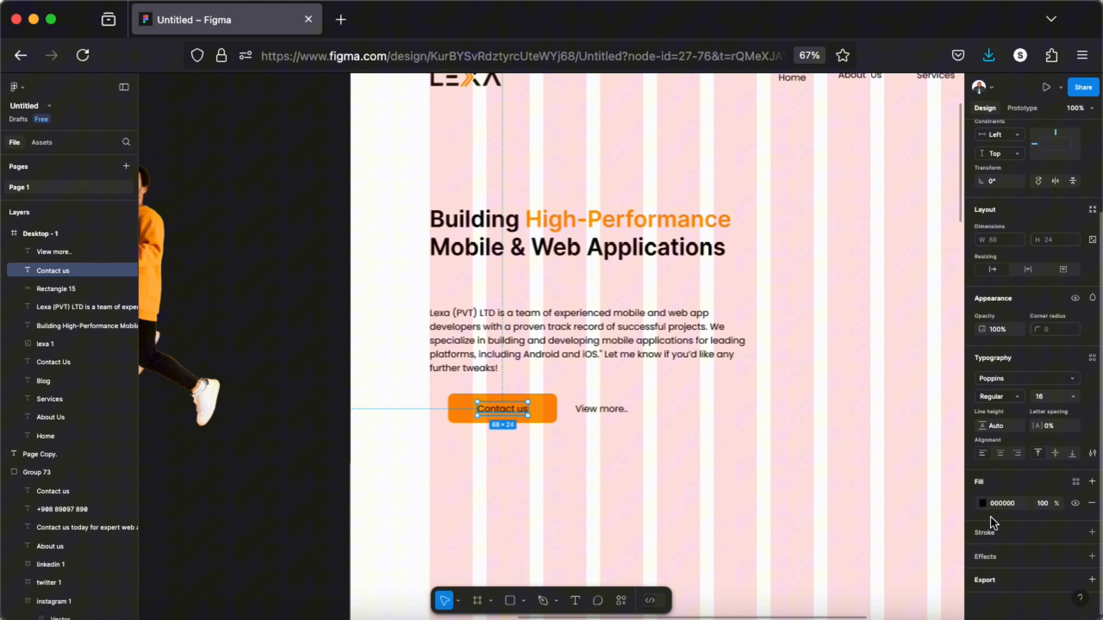
click(984, 504)
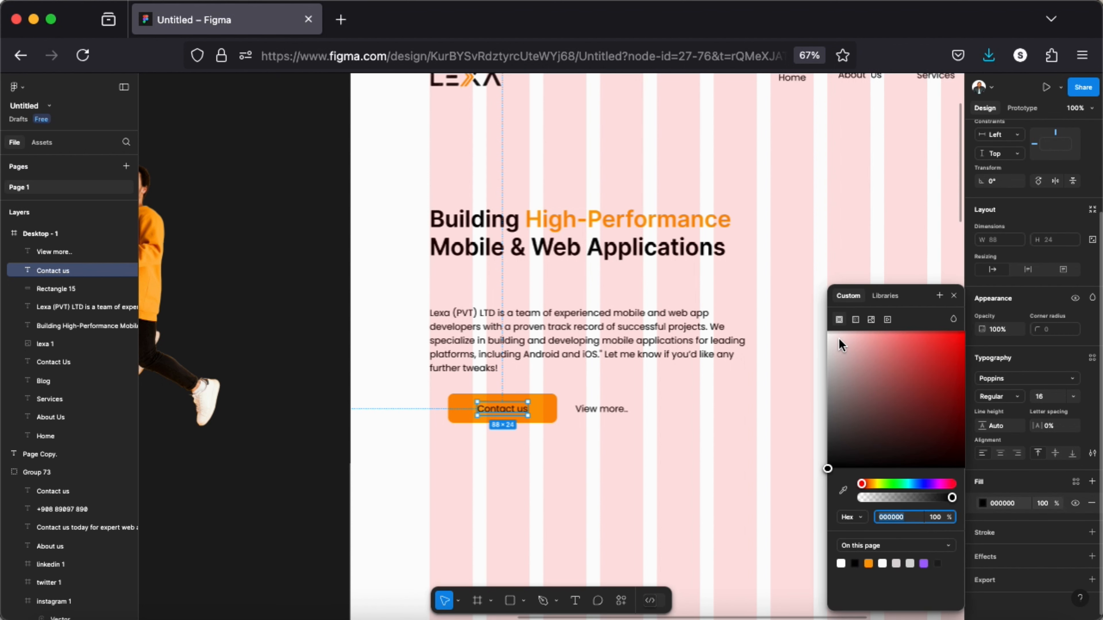
drag(838, 337, 782, 274)
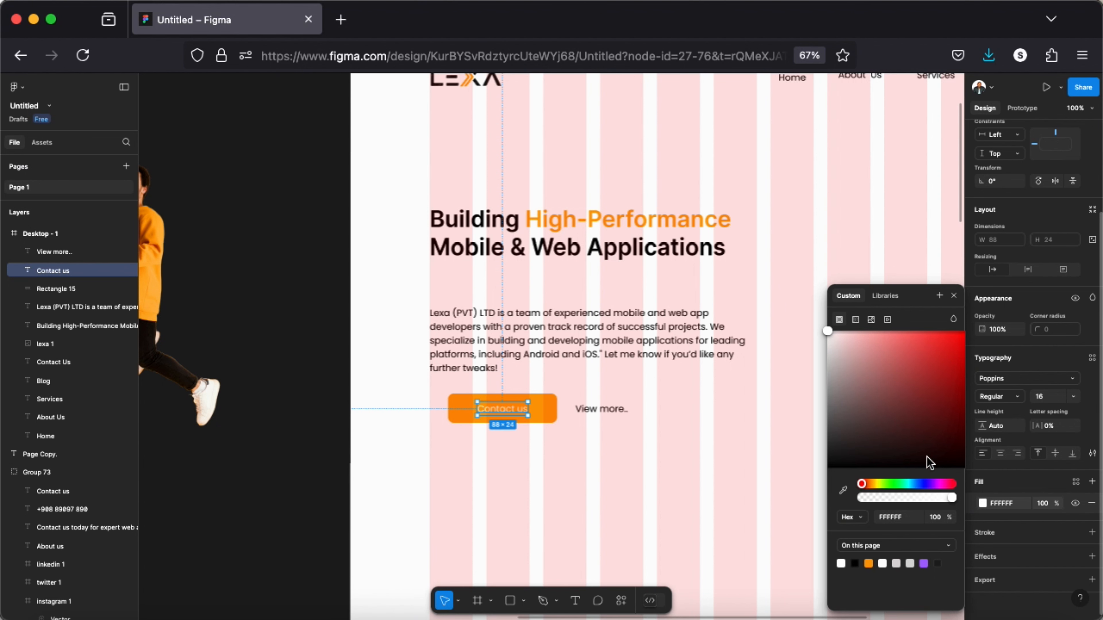
click(1007, 400)
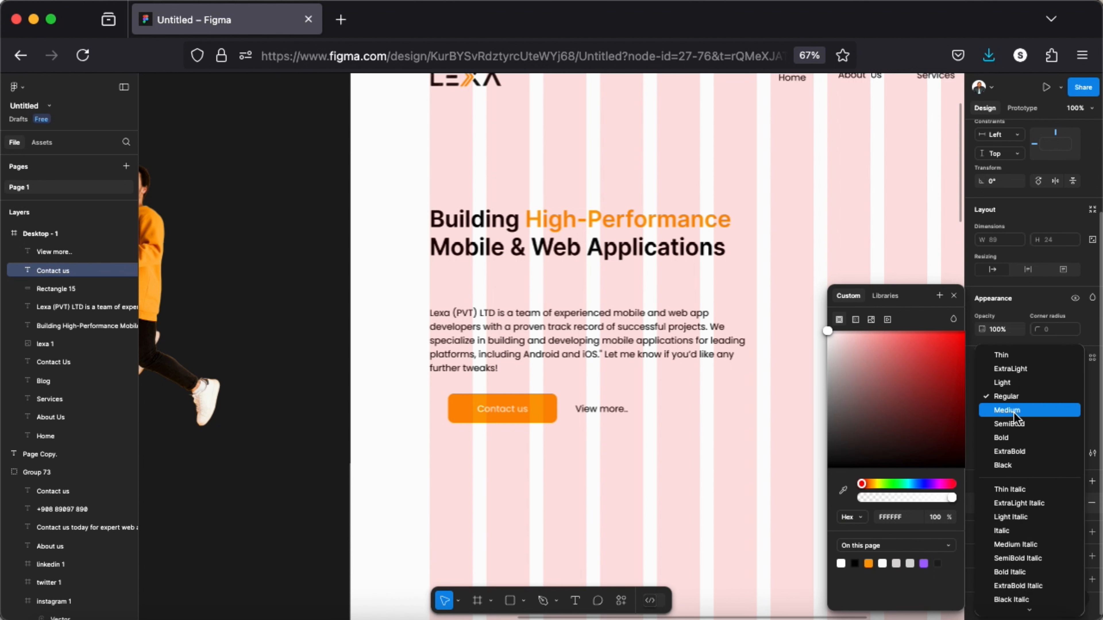
click(1014, 412)
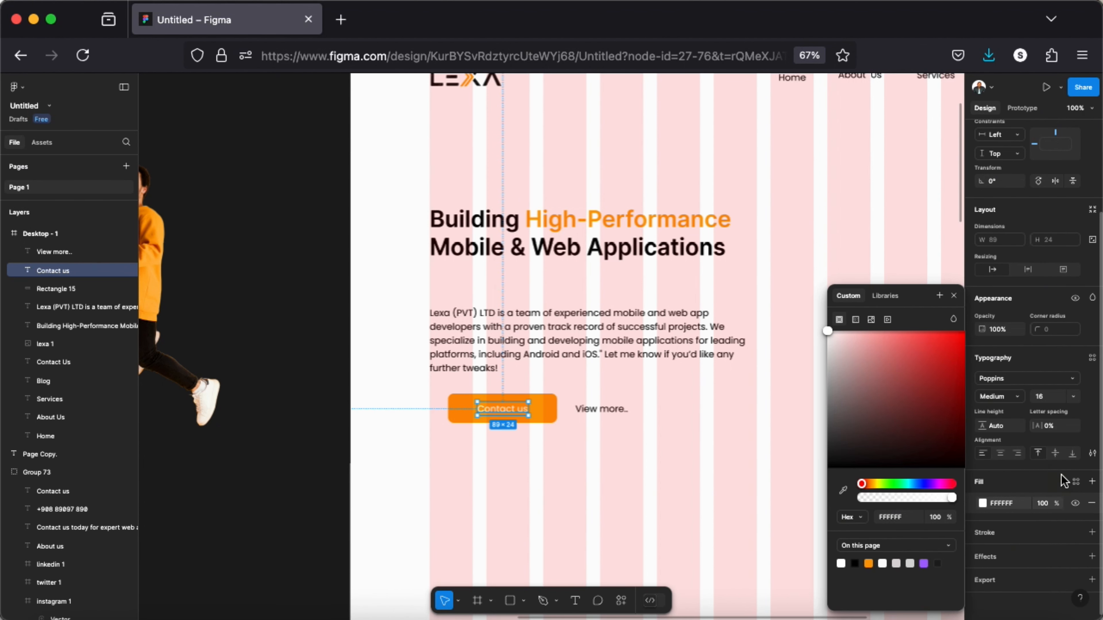
Step: Set the letter spacing of the "Contact us" button label to 7%
click(1053, 429)
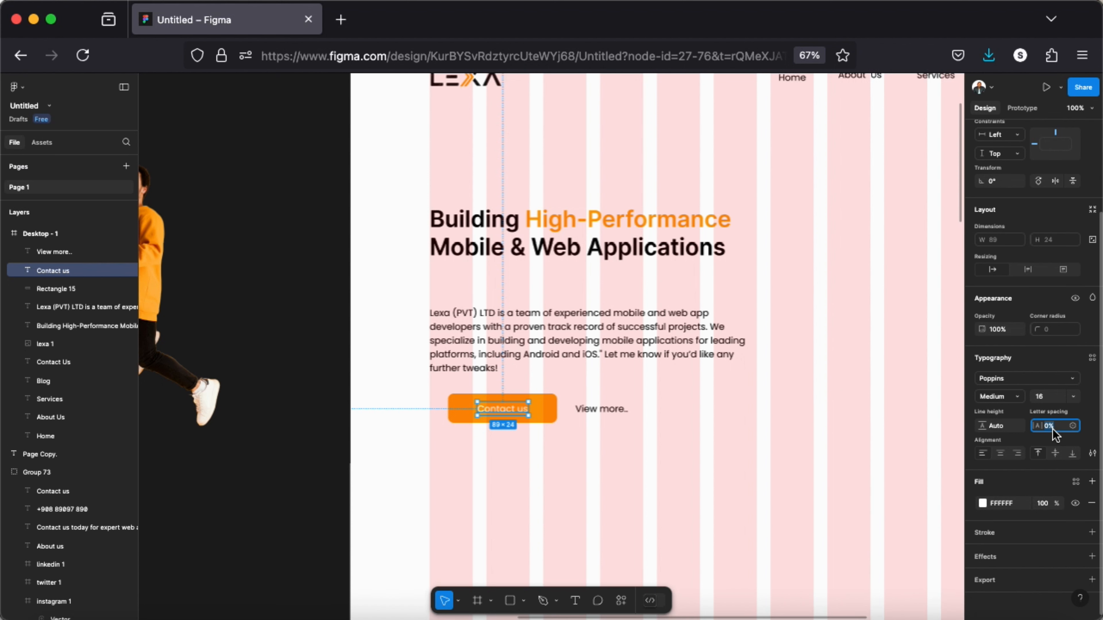
drag(1042, 432, 1051, 430)
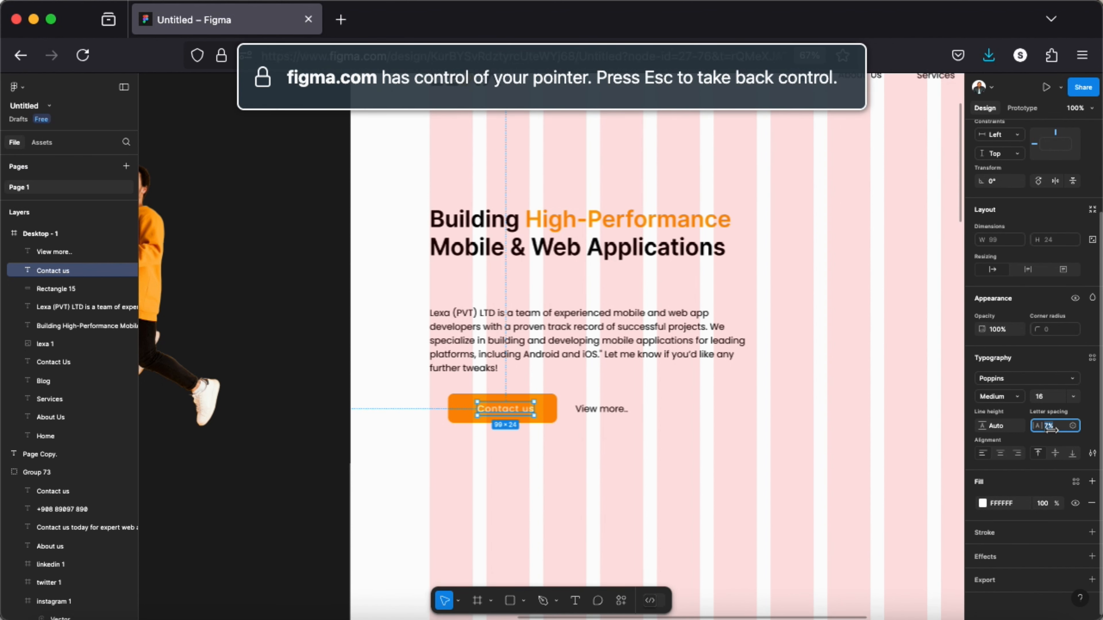
Step: Group the "Contact us" label with its orange rectangle and rename the group "Button"
drag(443, 391, 547, 429)
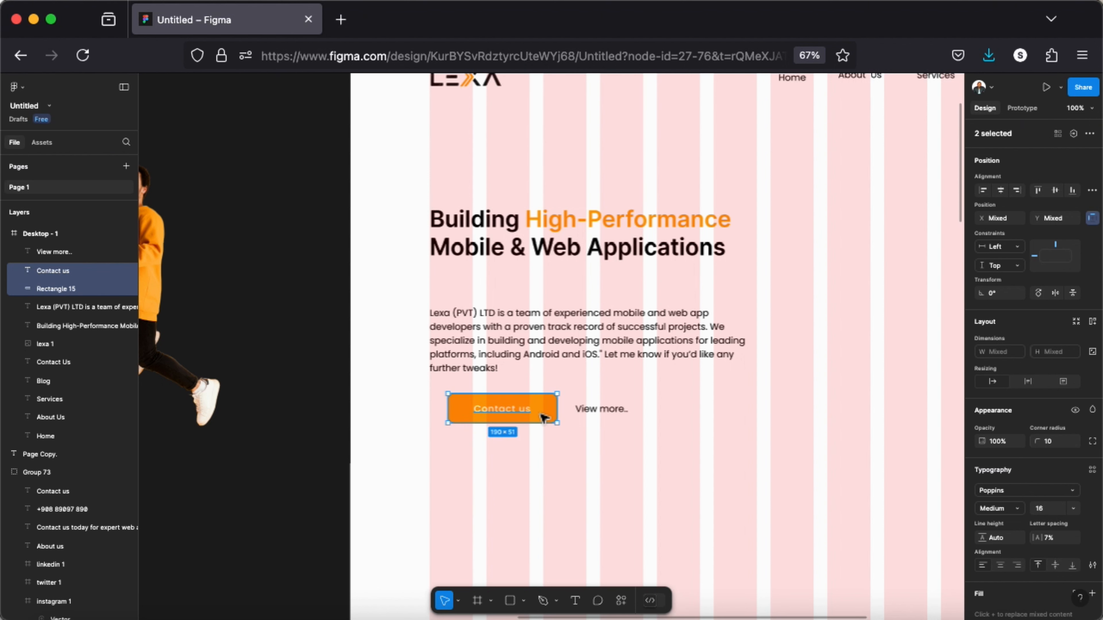
key(ctrl+g)
double_click(64, 274)
text(B)
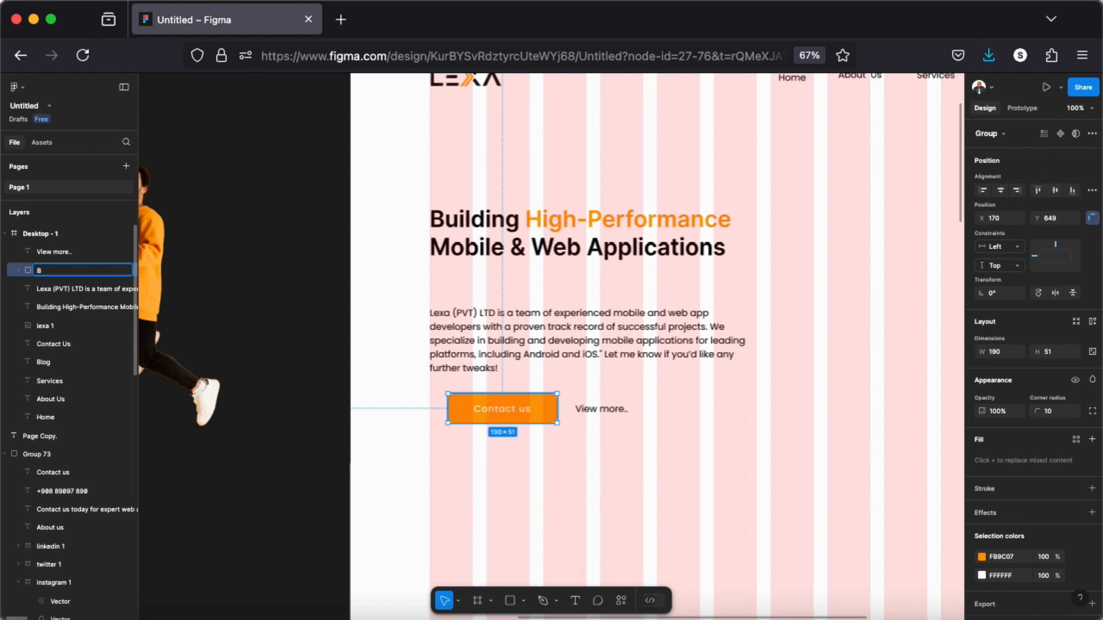
text(utton)
key(Return)
click(18, 270)
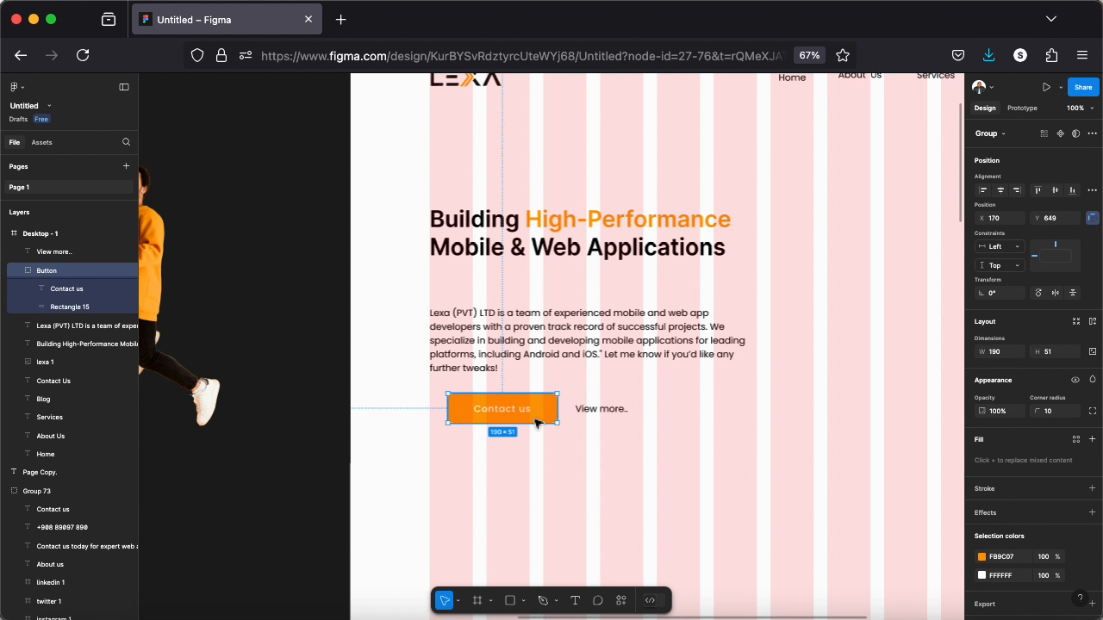
mouse_move(539, 424)
mouse_down()
mouse_move(492, 423)
mouse_move(527, 419)
mouse_up()
Step: Move the "View more.." text to about X 423, Y 657 and draw a 190 by 51 rectangle over it
click(618, 416)
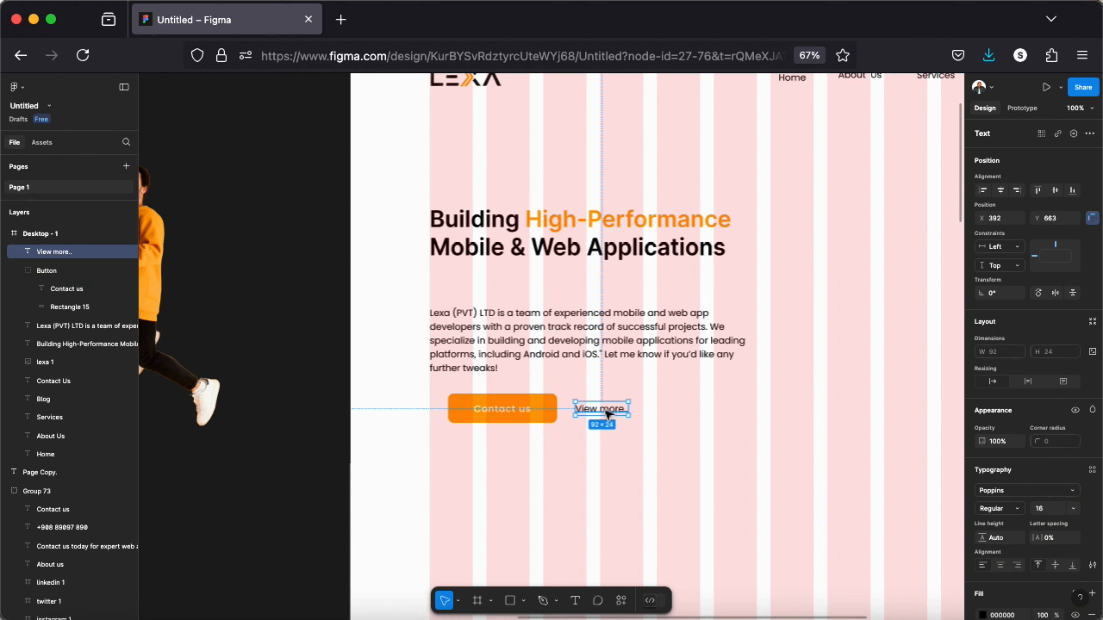
drag(607, 414, 625, 410)
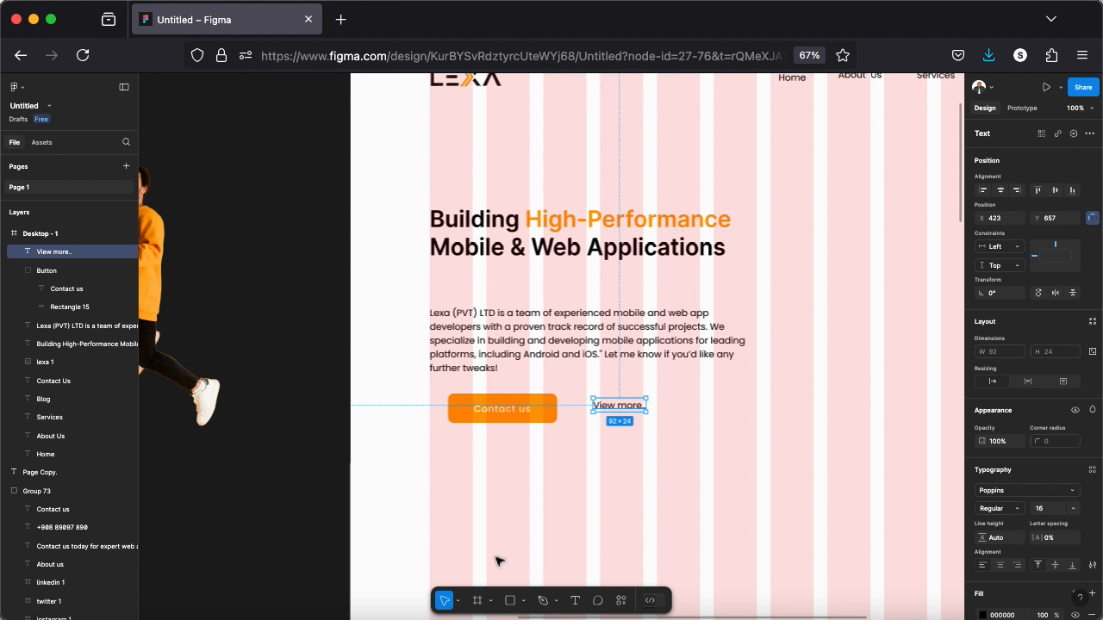
click(511, 601)
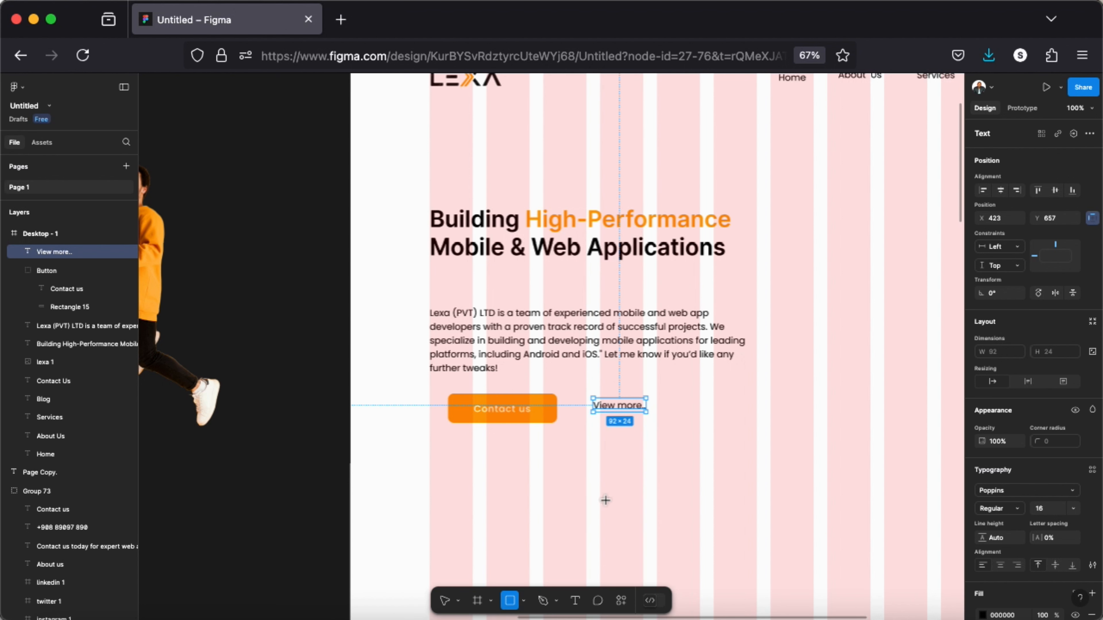
drag(571, 397, 686, 424)
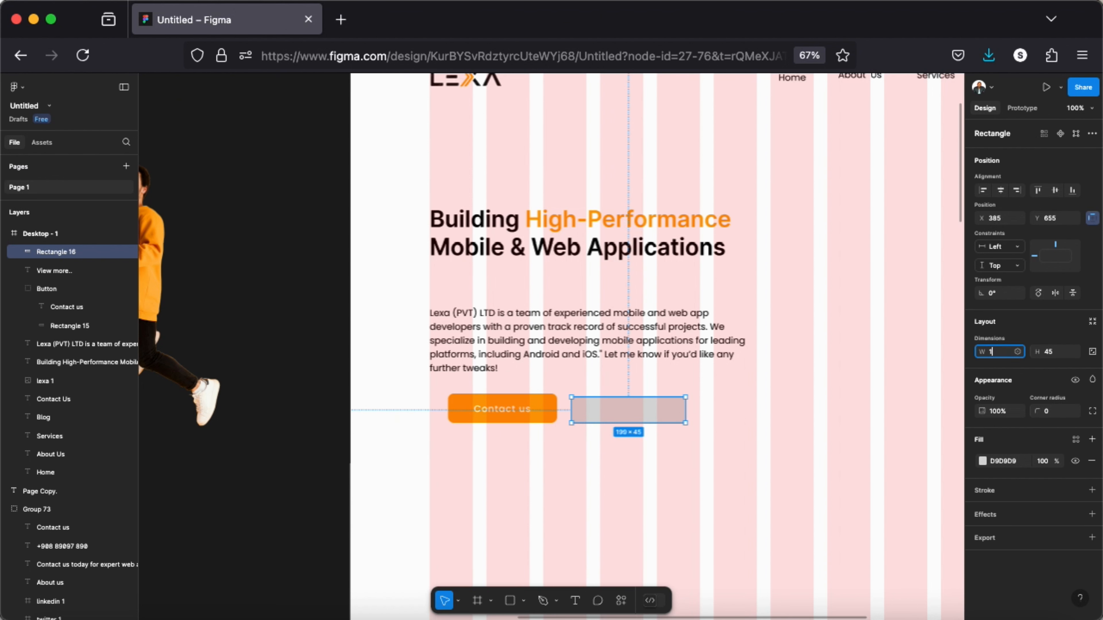
text(190)
click(1054, 352)
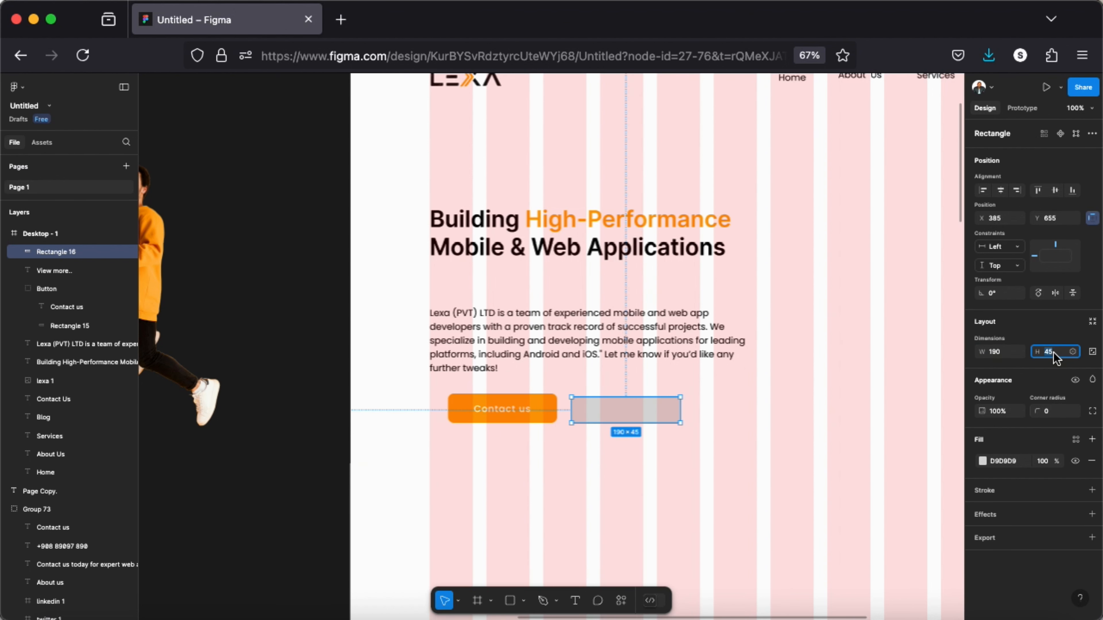
text(51)
key(Return)
Step: Move the new rectangle to X 391, Y 649, order it behind the "View more.." text and center the text on it
drag(627, 412, 633, 408)
drag(91, 251, 91, 278)
drag(624, 412, 635, 417)
Step: Set the corner radius of the "View more.." rectangle to 10 and remove its fill
click(673, 415)
click(1049, 412)
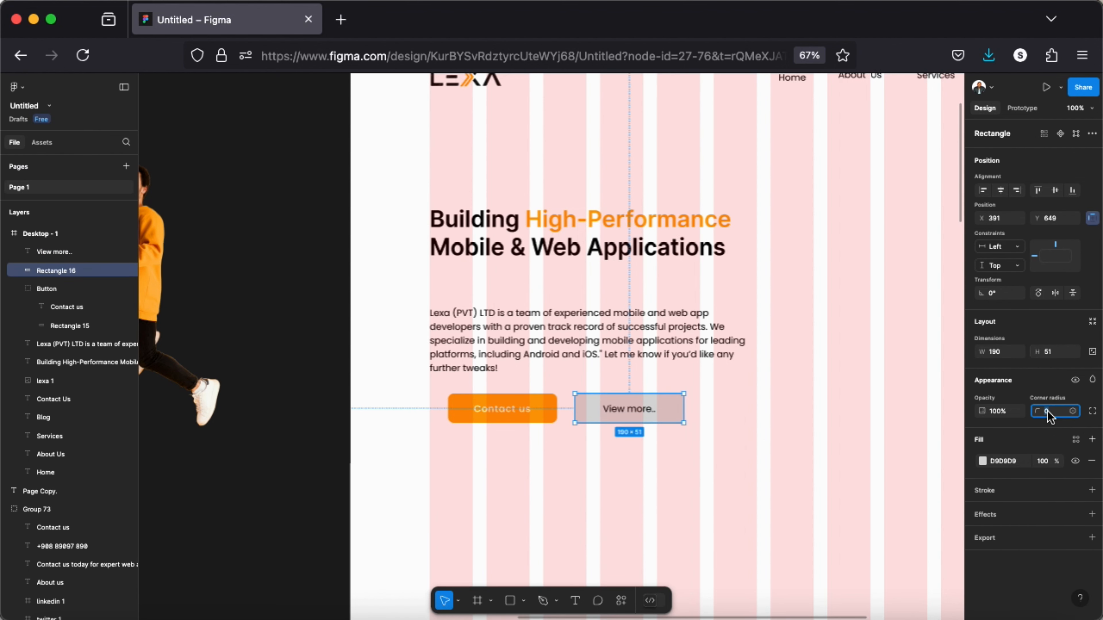
text(10)
key(Return)
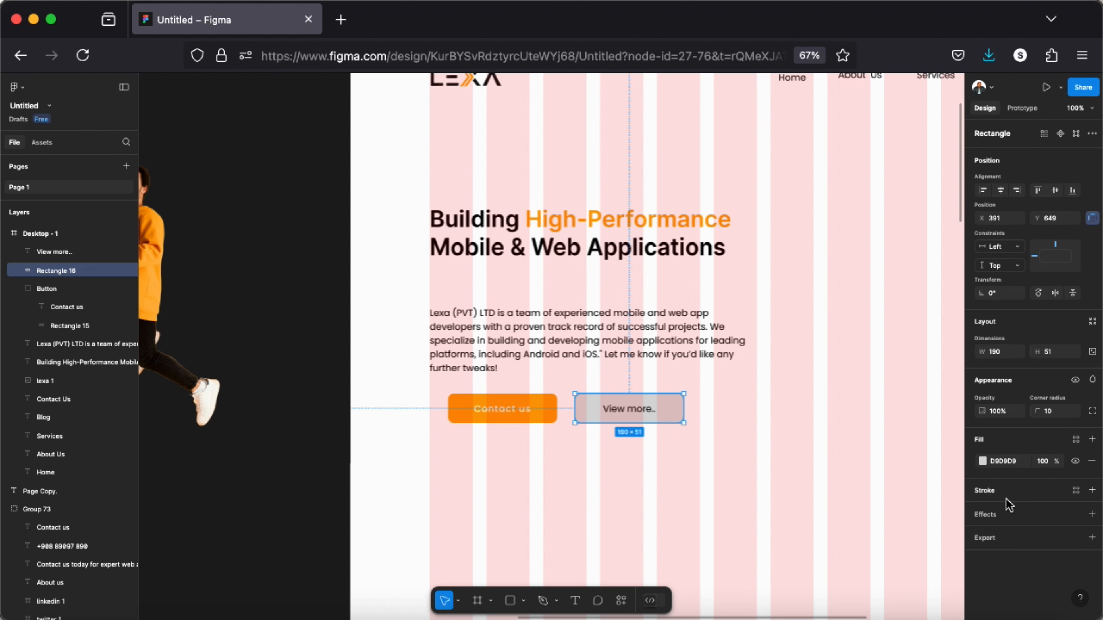
click(1093, 461)
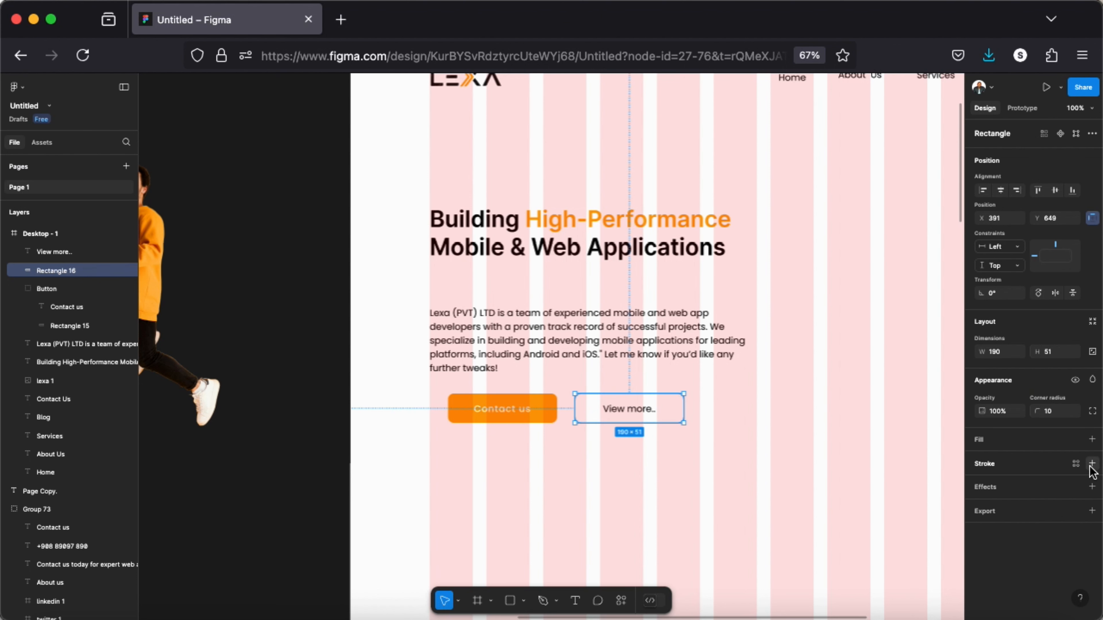
Step: Add a stroke to the "View more.." rectangle in orange FB9C07 sampled from the "Contact us" button
click(1091, 464)
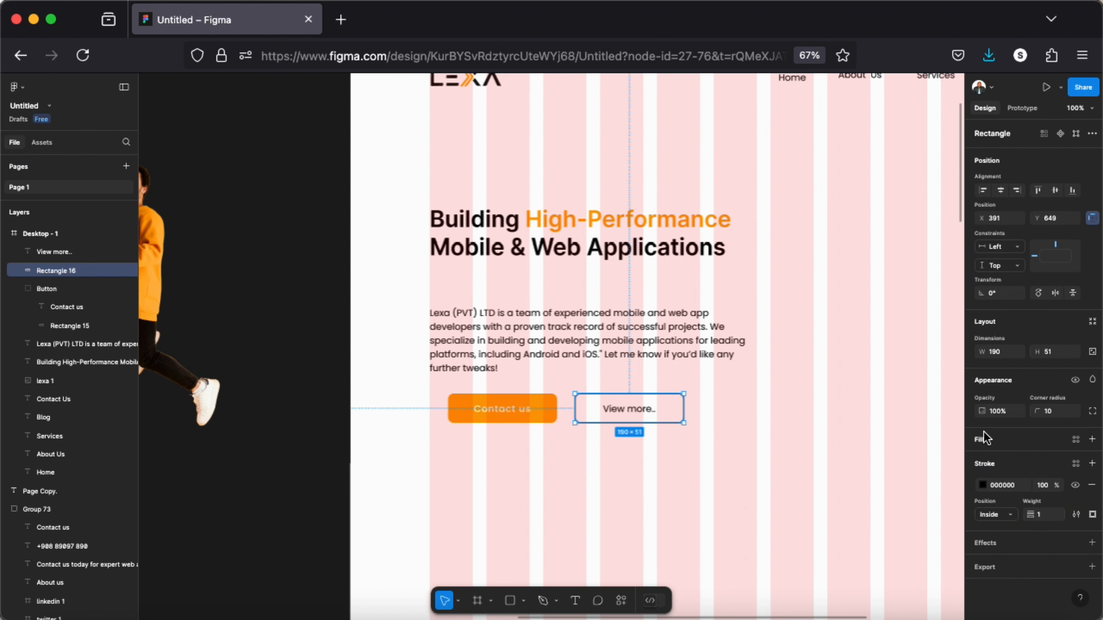
click(982, 485)
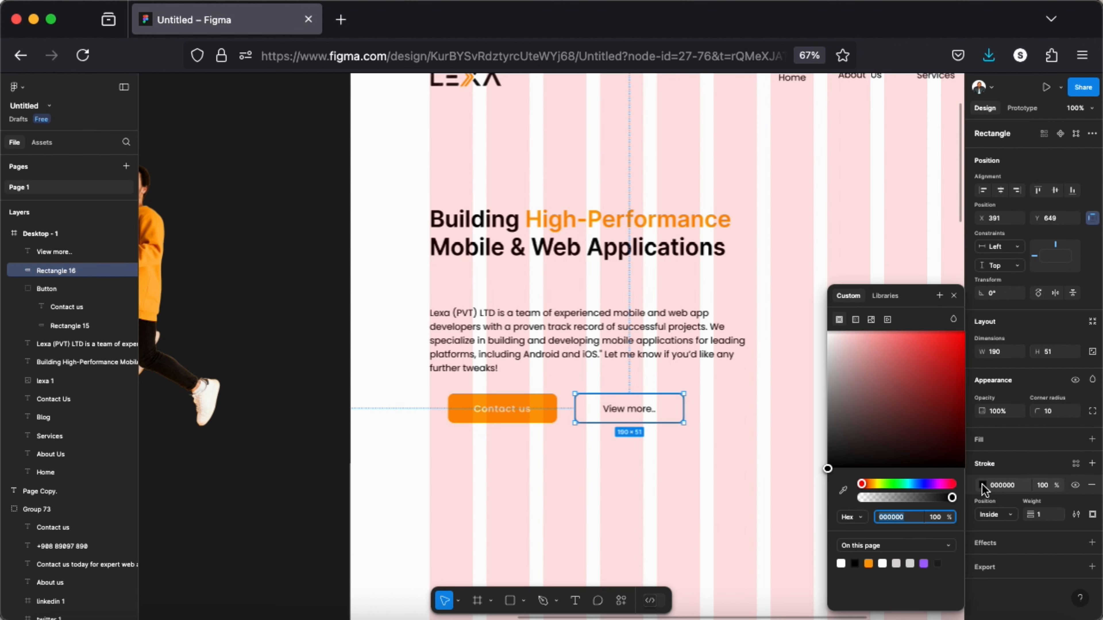
click(842, 490)
click(549, 415)
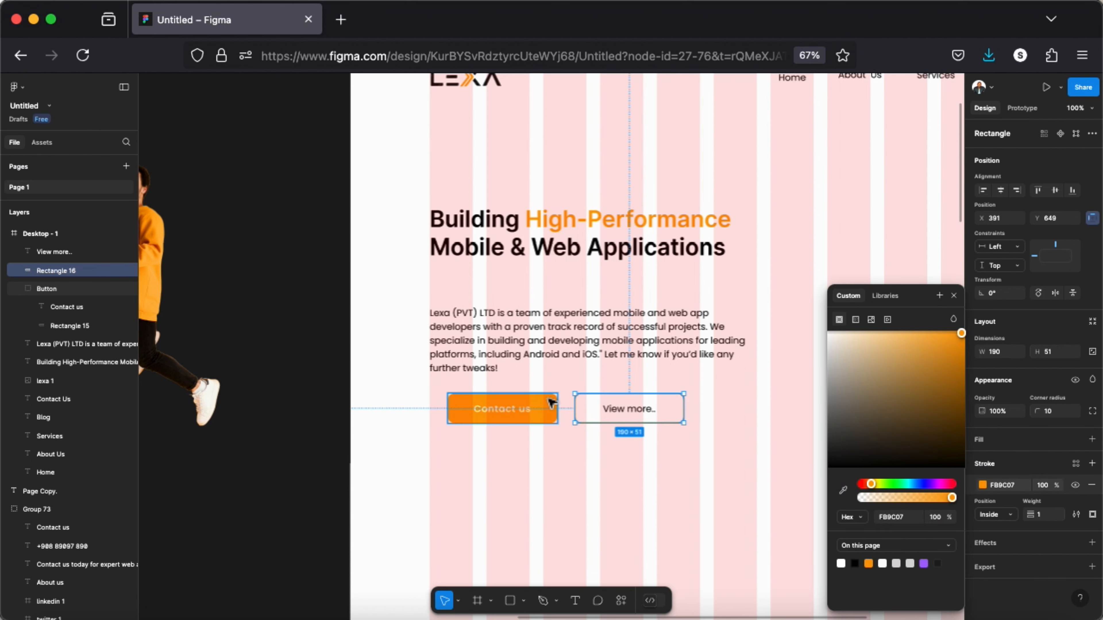
click(954, 296)
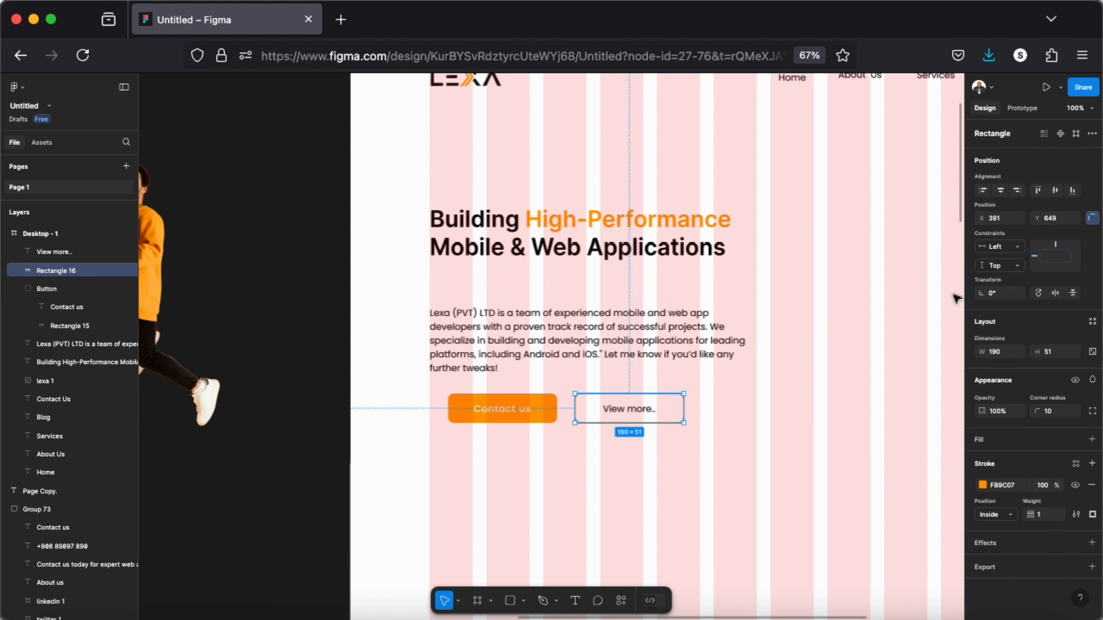
Step: Fill the "View more.." label with the button's orange FB9C07 and set its font weight to Medium
click(650, 416)
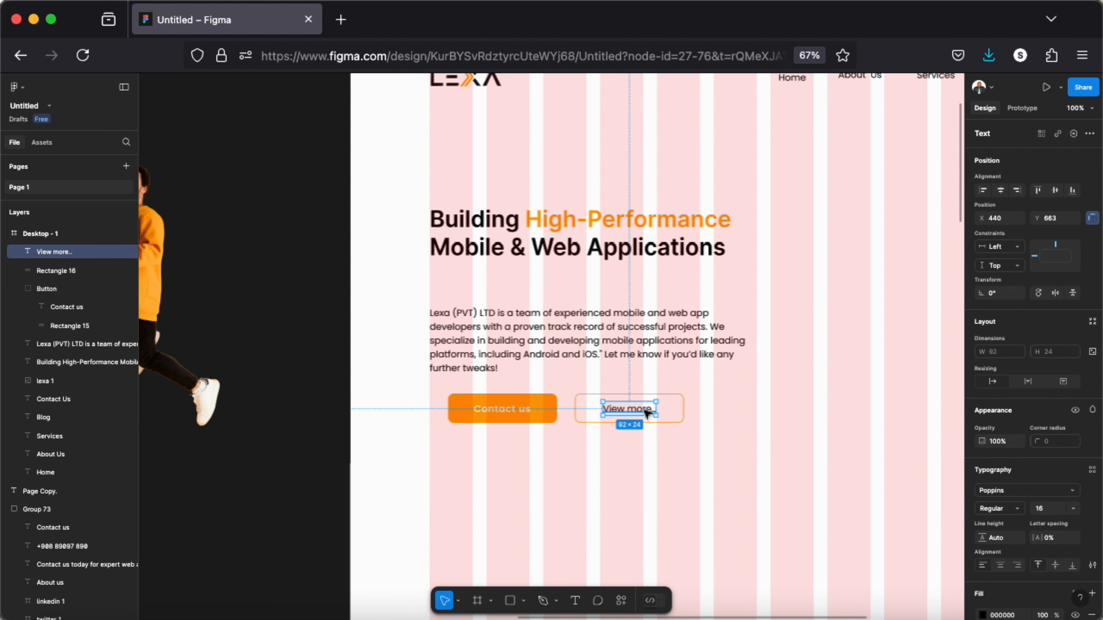
double_click(650, 417)
scroll(986, 546, down, 3)
click(982, 504)
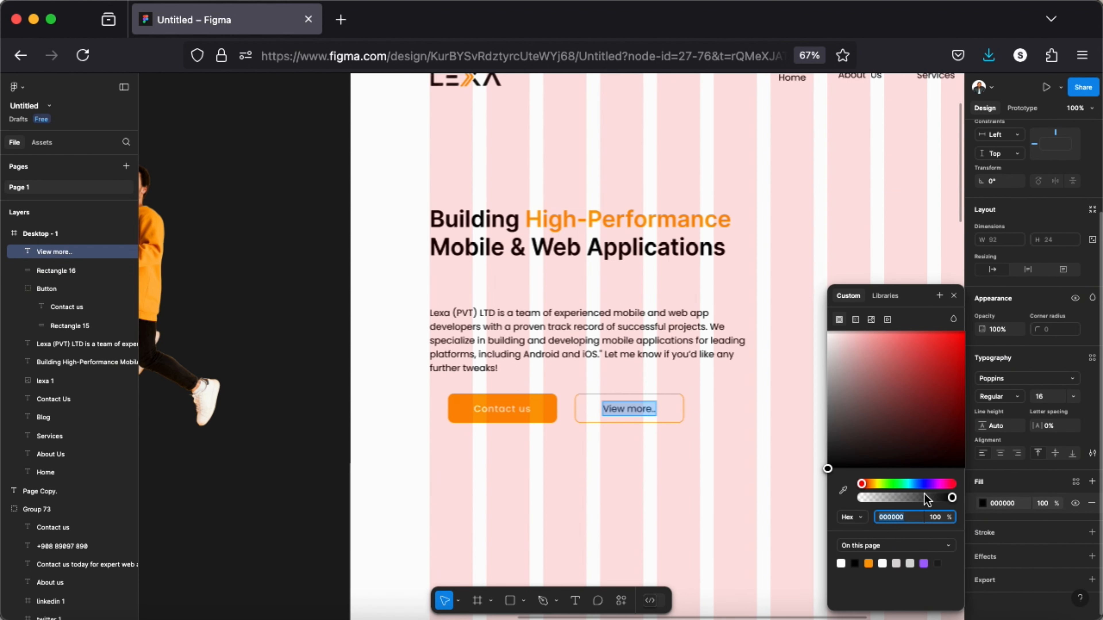
click(842, 490)
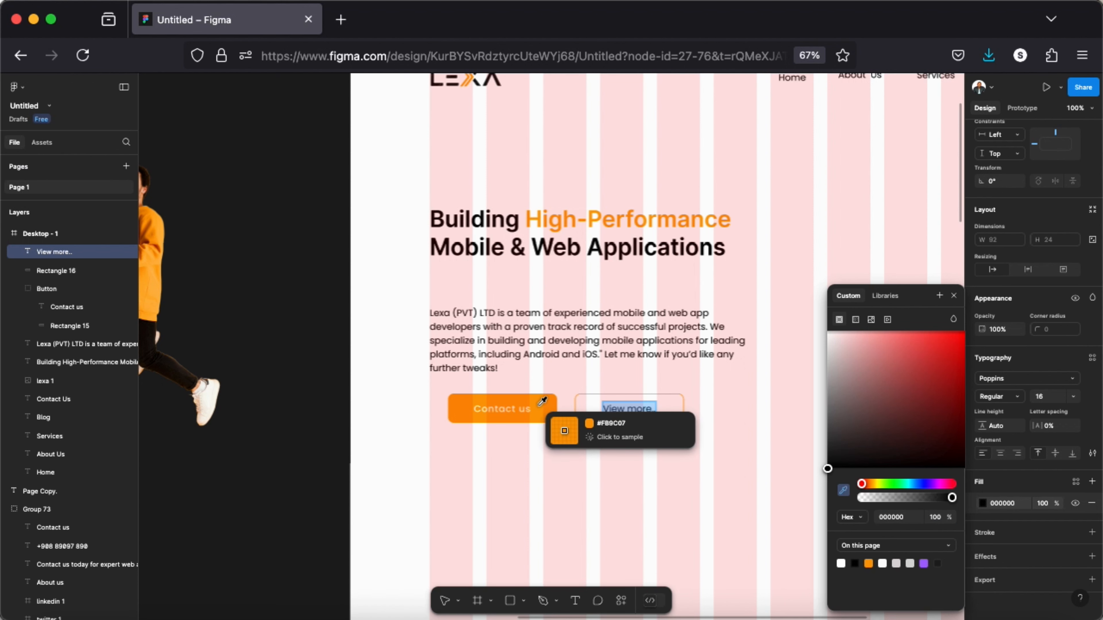
click(554, 405)
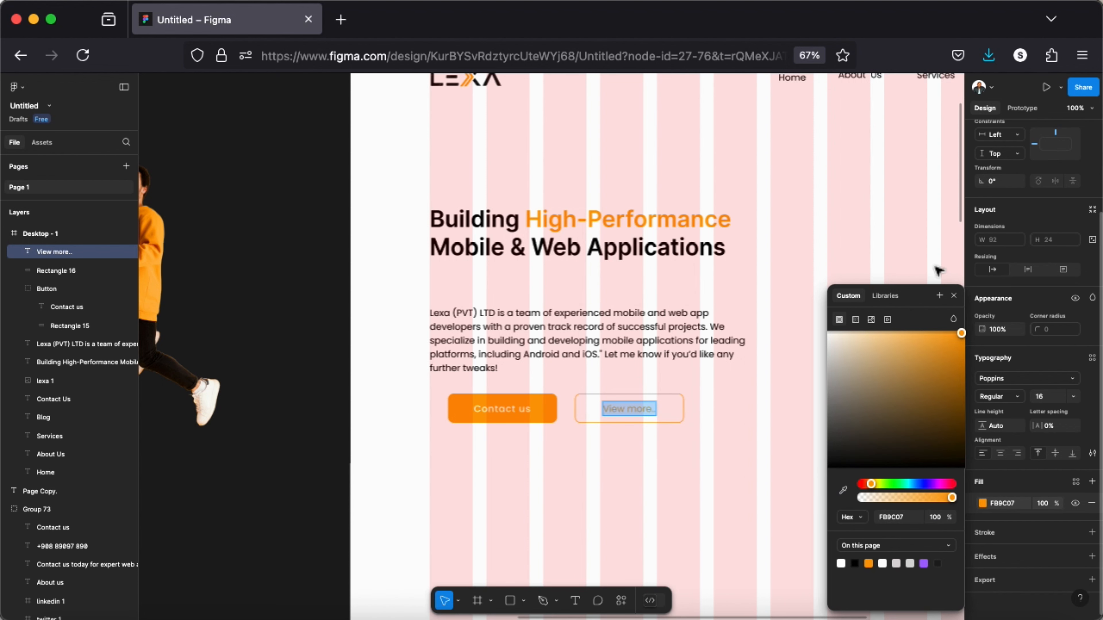
click(954, 295)
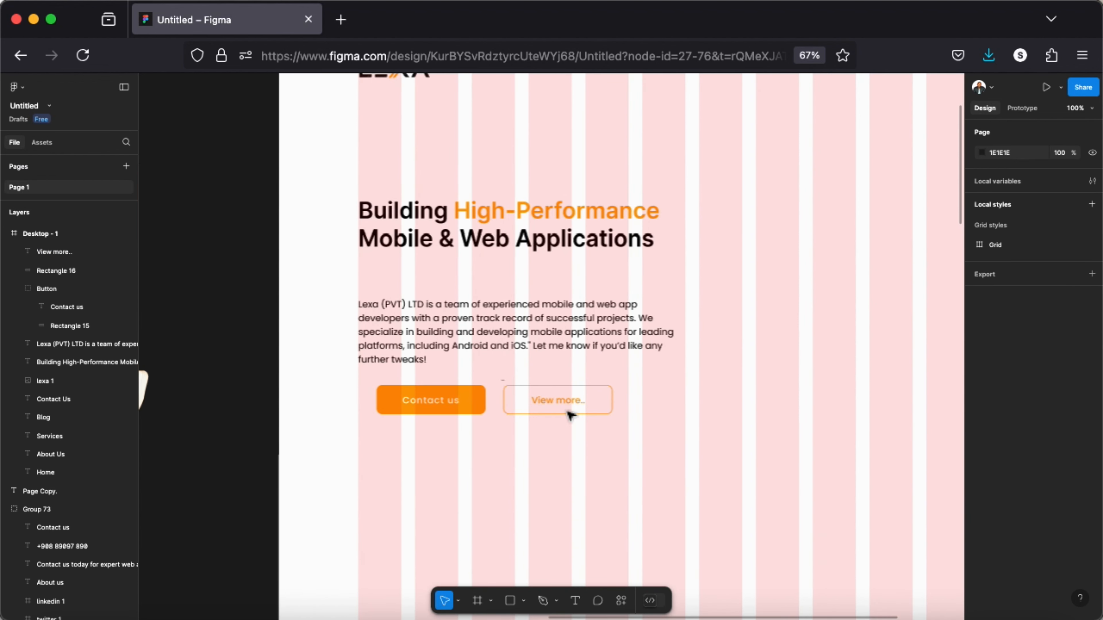
Step: Group the "View more.." label with its outlined rectangle and rename the group "view more"
drag(501, 381, 596, 412)
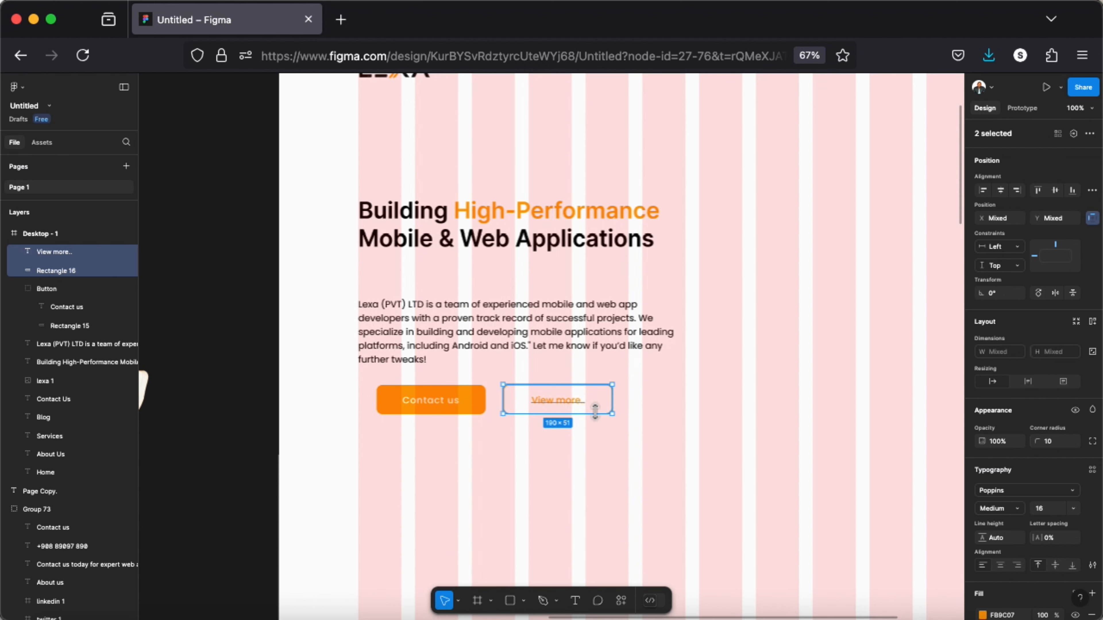
key(super+g)
double_click(49, 251)
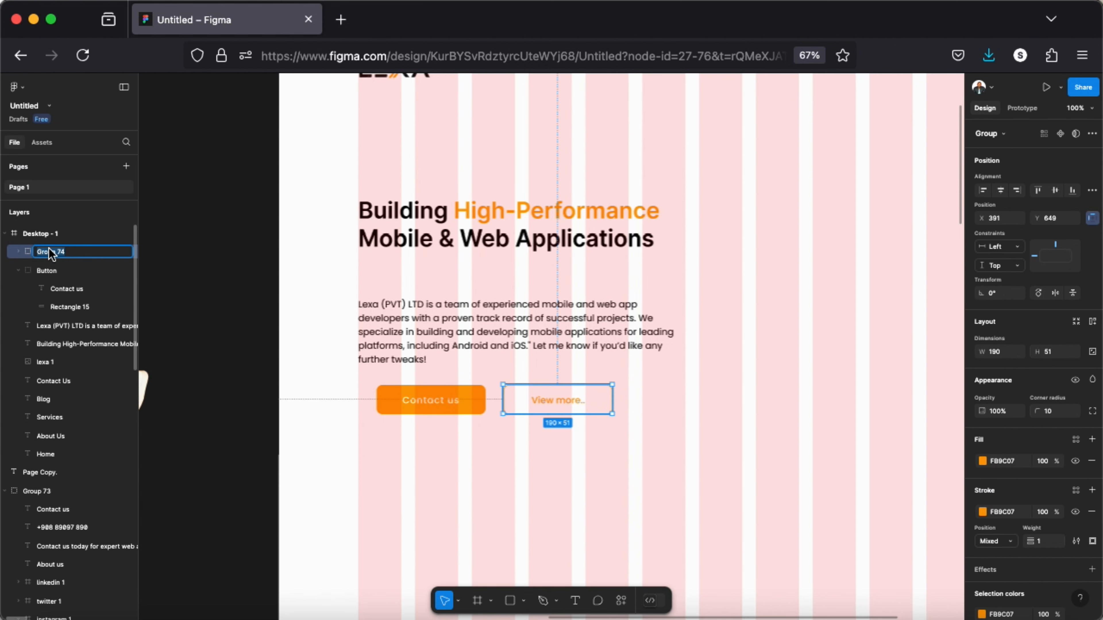
text(view more)
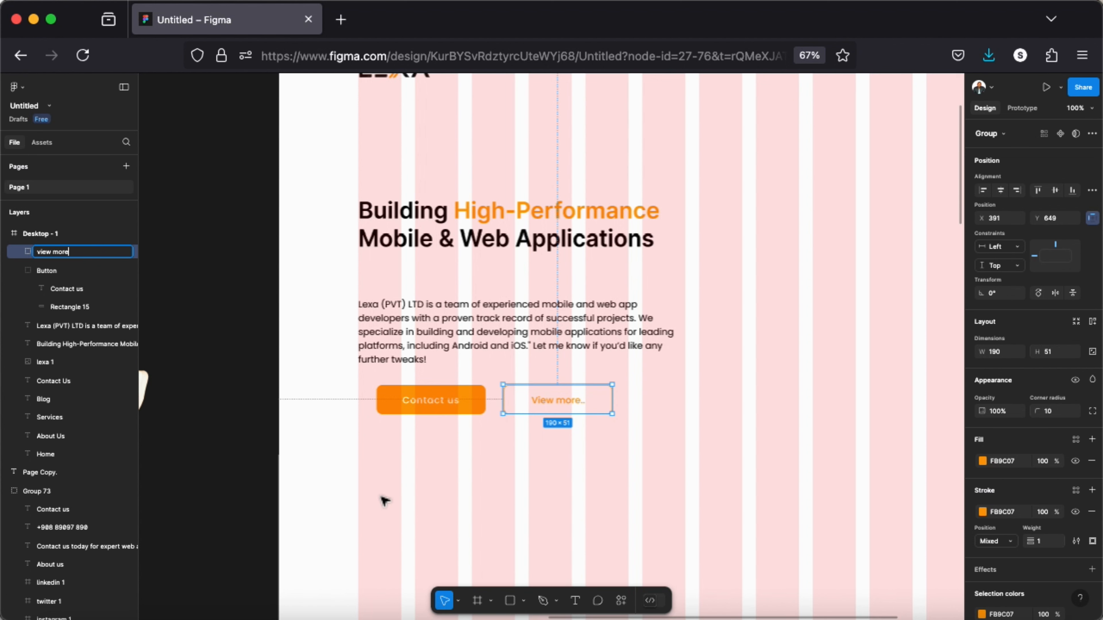
click(384, 501)
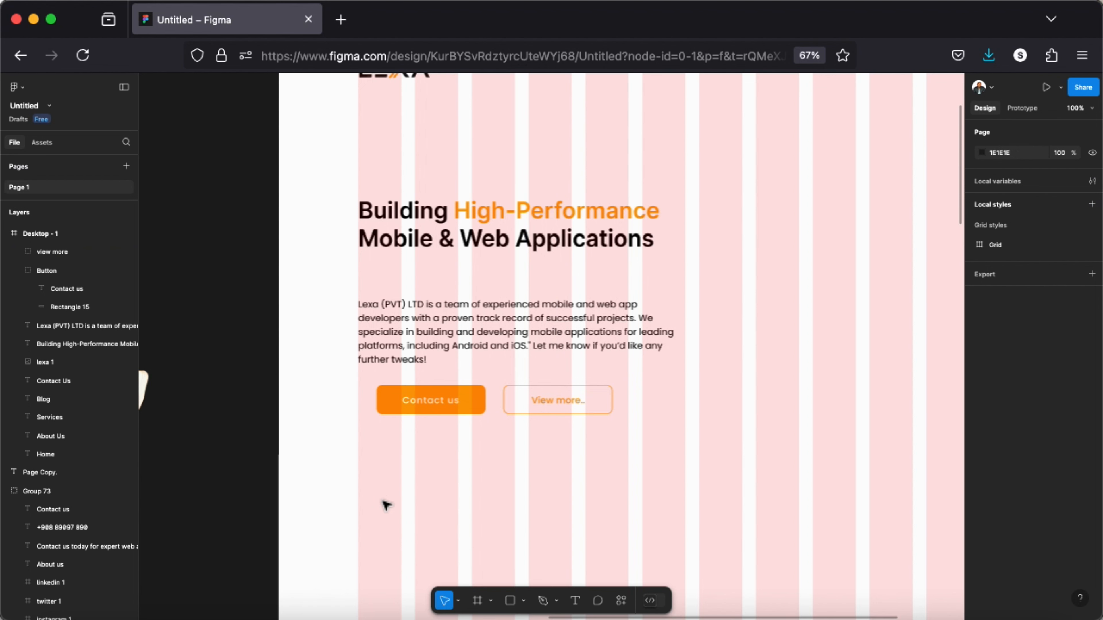
Step: Draw a rectangle about 452 high in the empty area beside the hero text and set its width to 287
scroll(638, 485, up, 1)
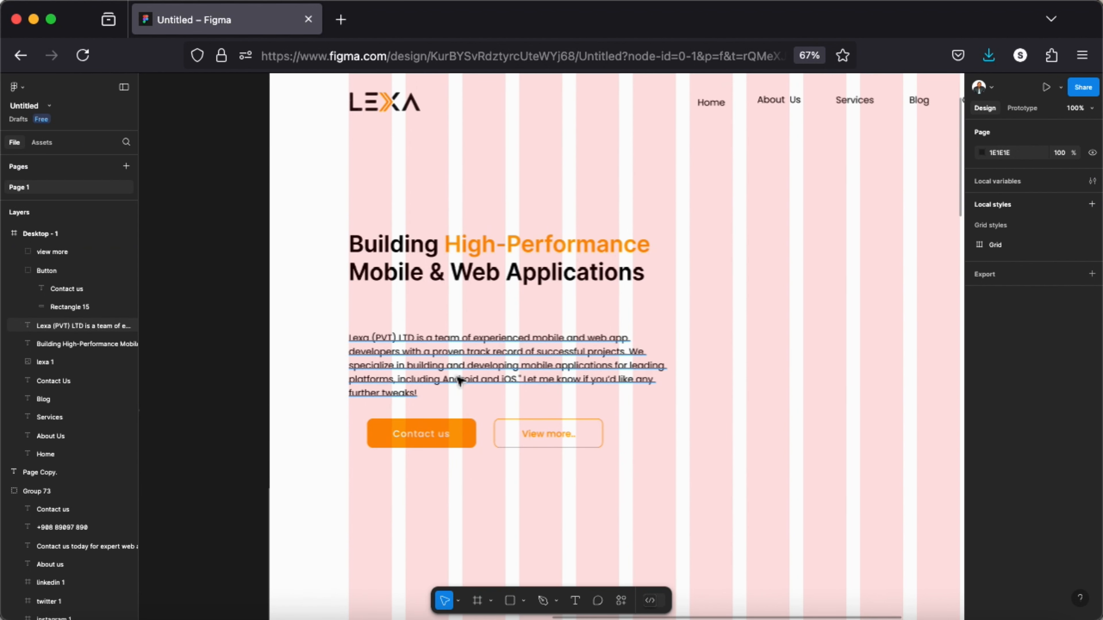
scroll(468, 347, right, 1)
scroll(467, 347, up, 2)
click(510, 602)
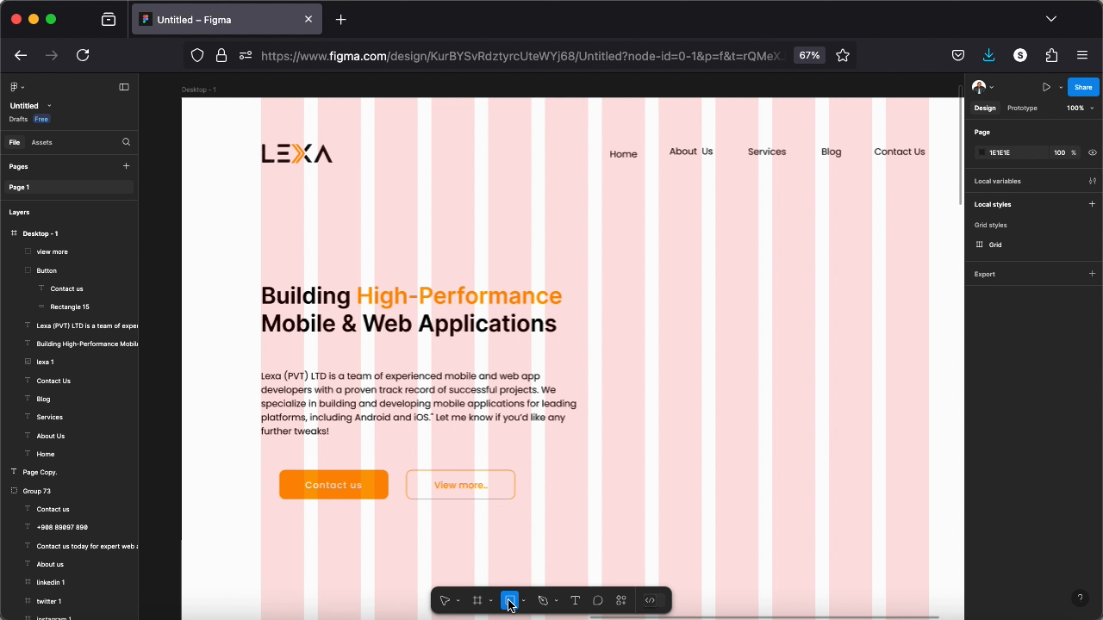
mouse_move(658, 270)
mouse_down()
mouse_move(820, 382)
mouse_move(868, 452)
mouse_move(871, 546)
mouse_move(871, 529)
mouse_up()
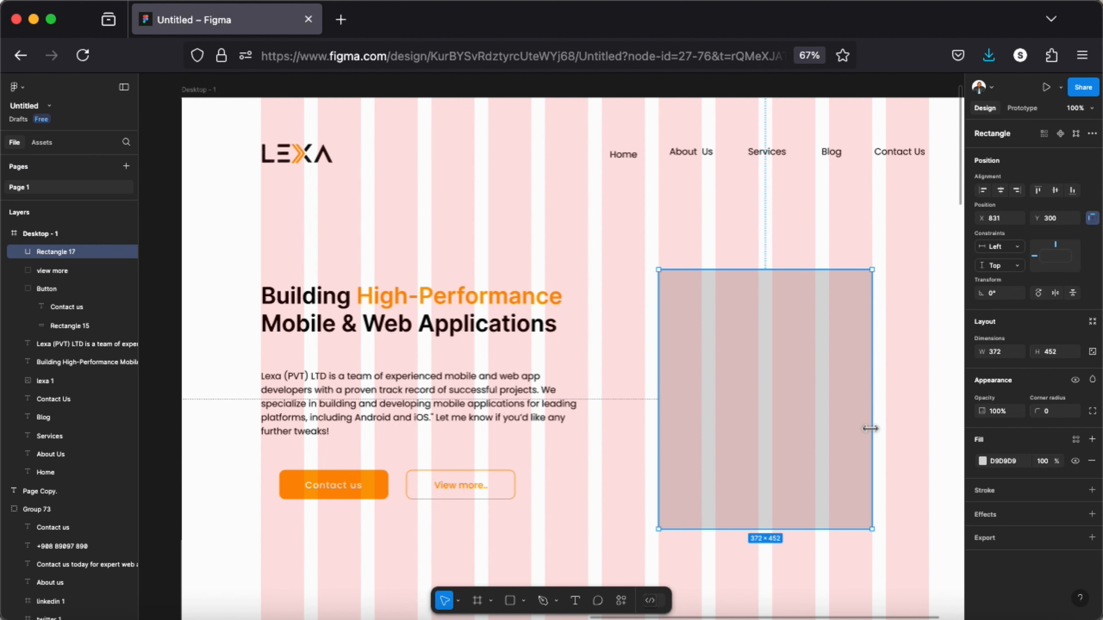
click(1000, 353)
text(287)
key(Return)
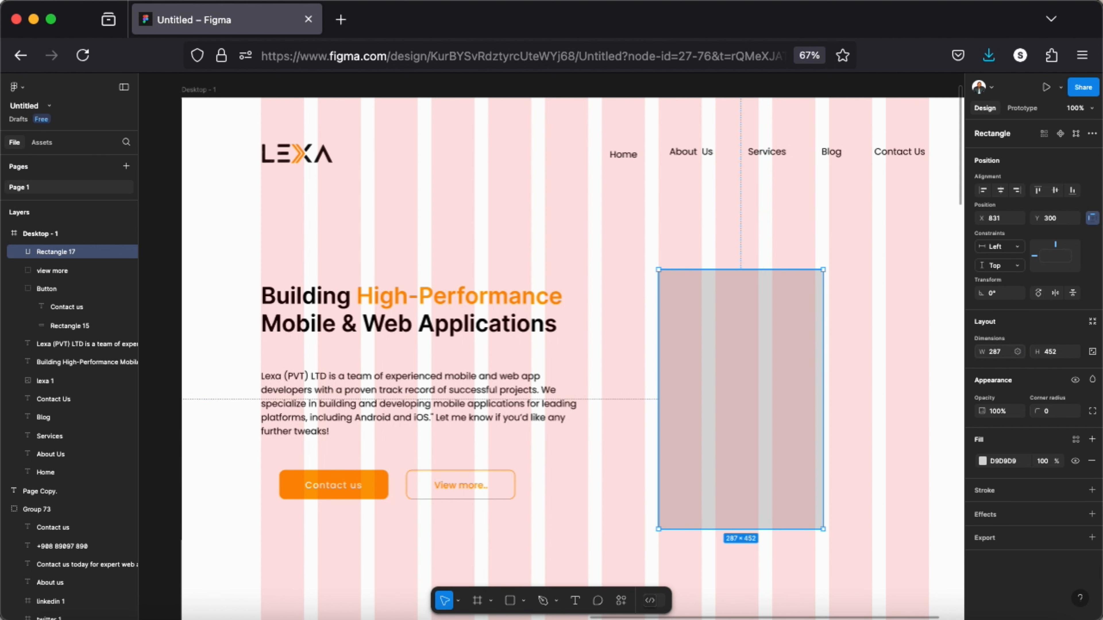
Step: Move the tall hero rectangle to about X 930, Y 280 and set its corner radius to 141
drag(771, 348, 829, 335)
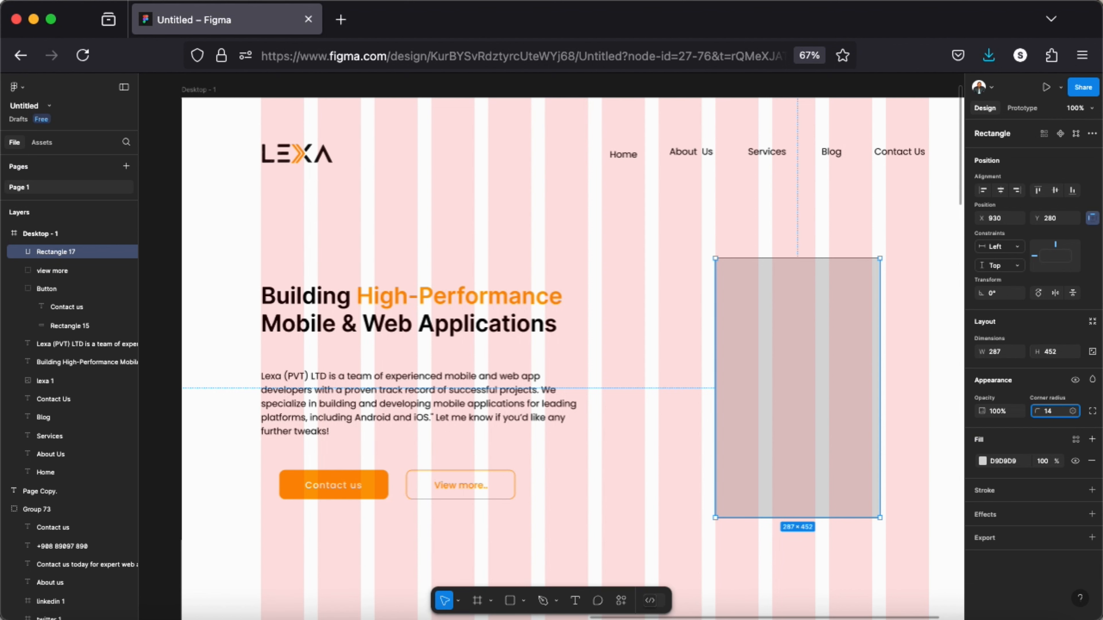
key(Return)
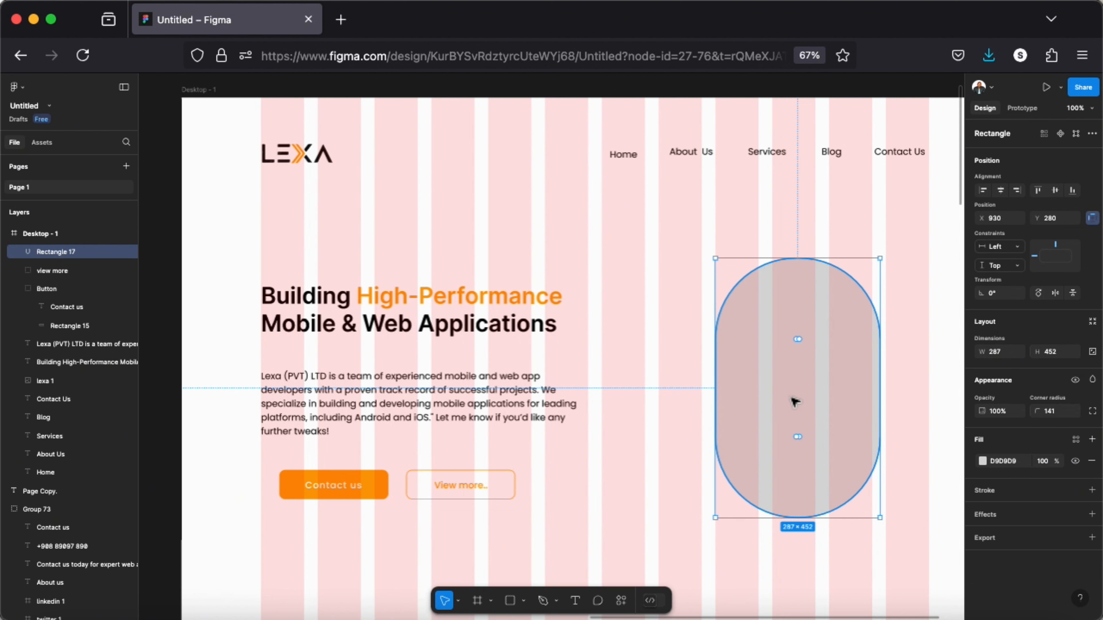
Step: Draw a circle of about 133 × 134 overlapping the upper-left edge of the tall rounded rectangle
click(524, 601)
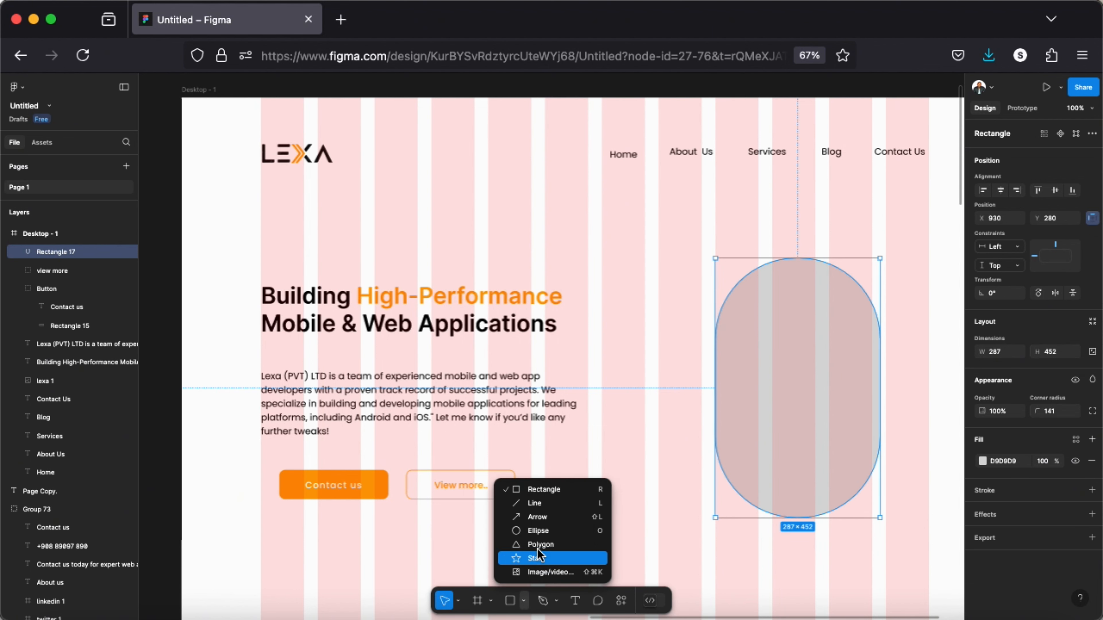
click(533, 532)
drag(702, 246, 778, 323)
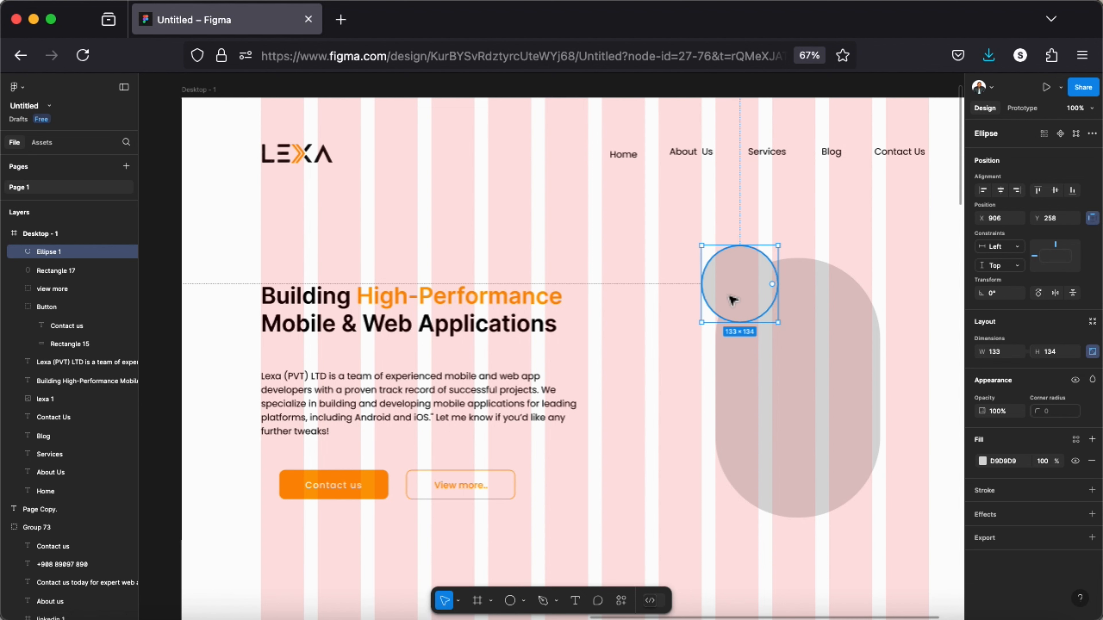
Step: Resize the circle to 161 × 161 and move it up to about Y 234
click(995, 353)
text(161)
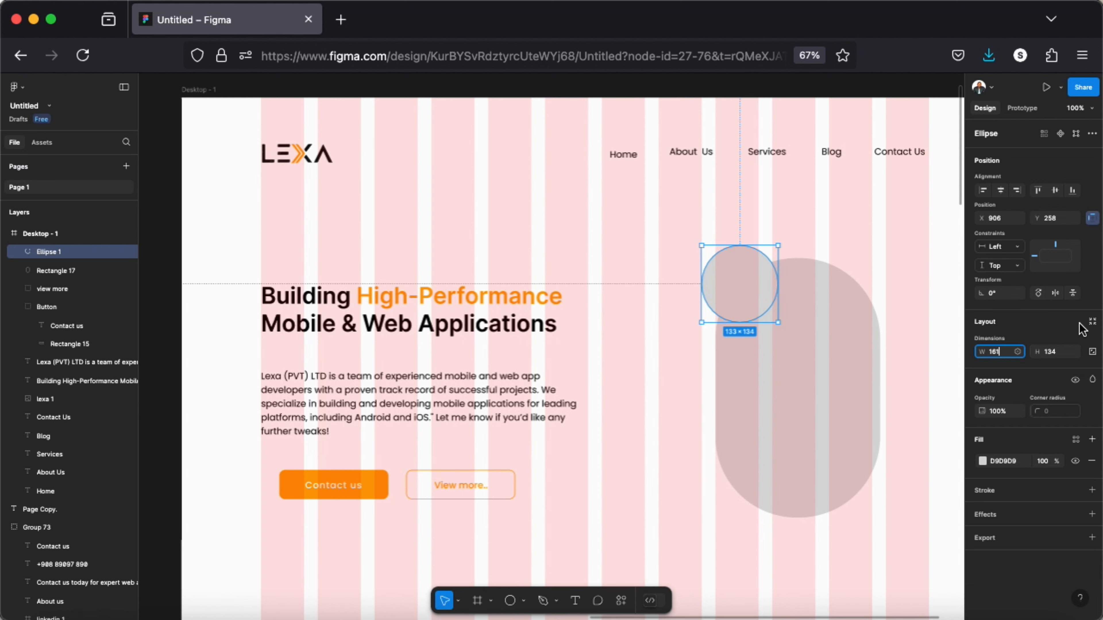
key(Tab)
text(1)
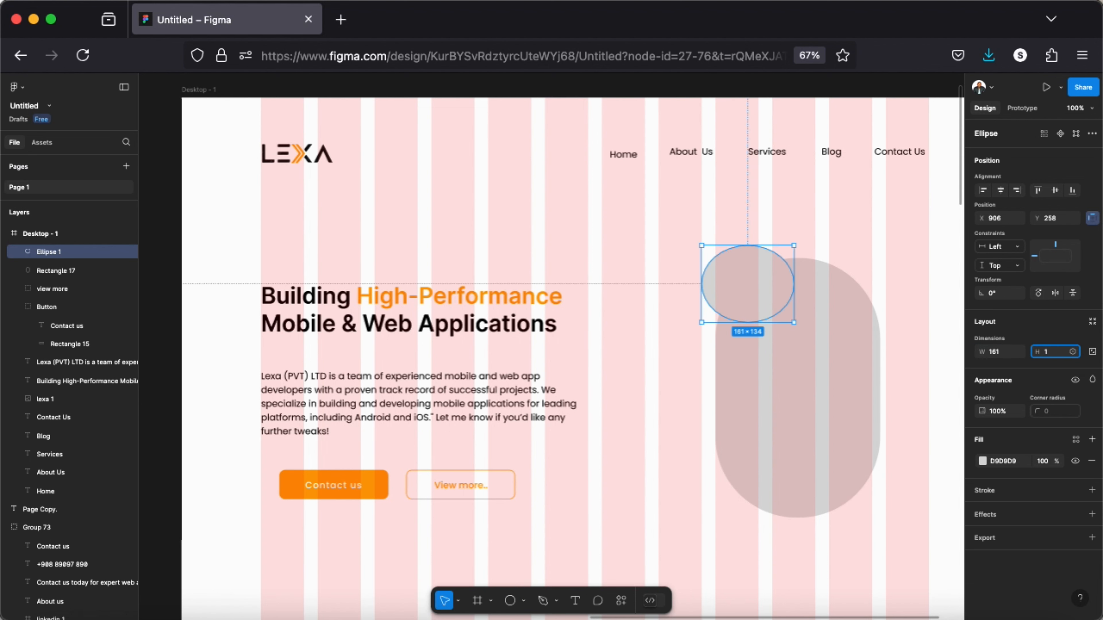
key(Return)
drag(742, 298, 743, 284)
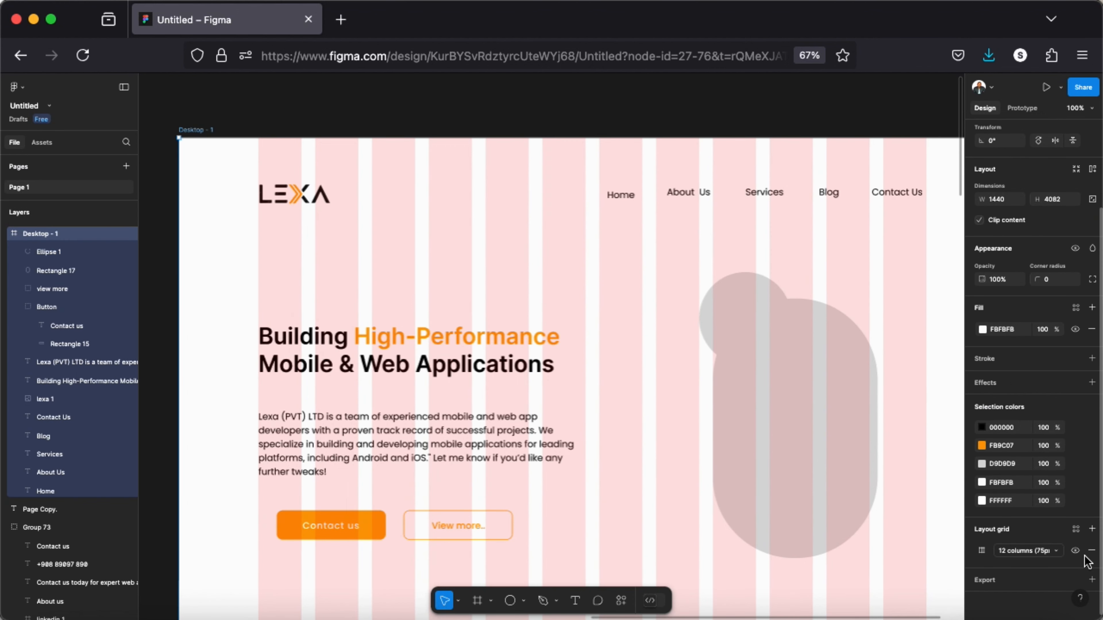
Step: Hide the frame's column grid and place a copy of the circle over the rounded rectangle's lower-right edge at about X 1101, Y 587
click(1075, 551)
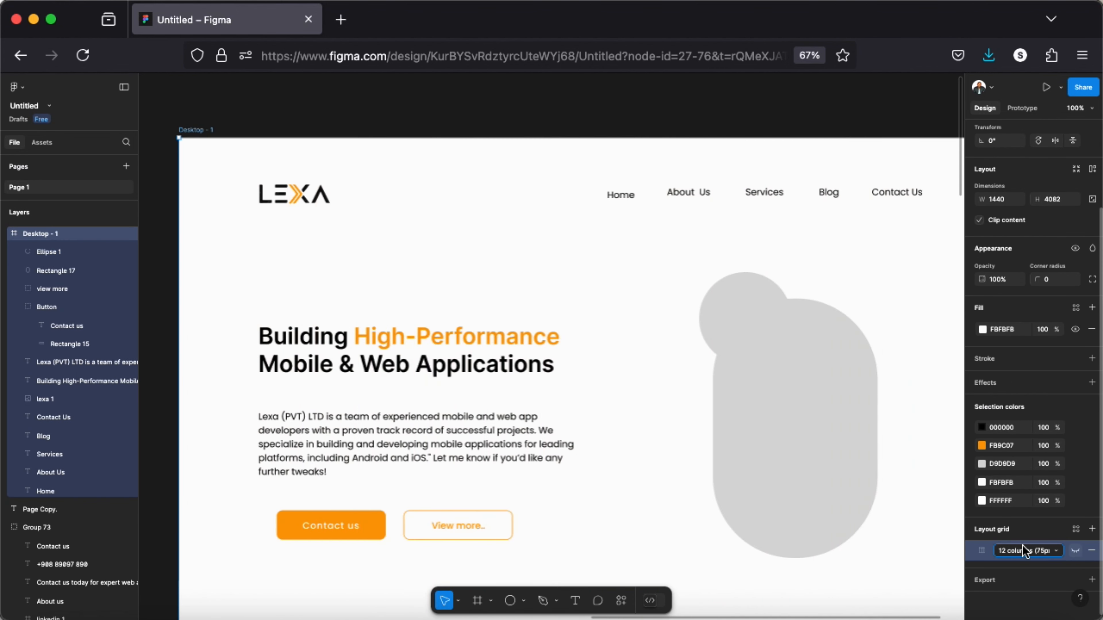
click(738, 310)
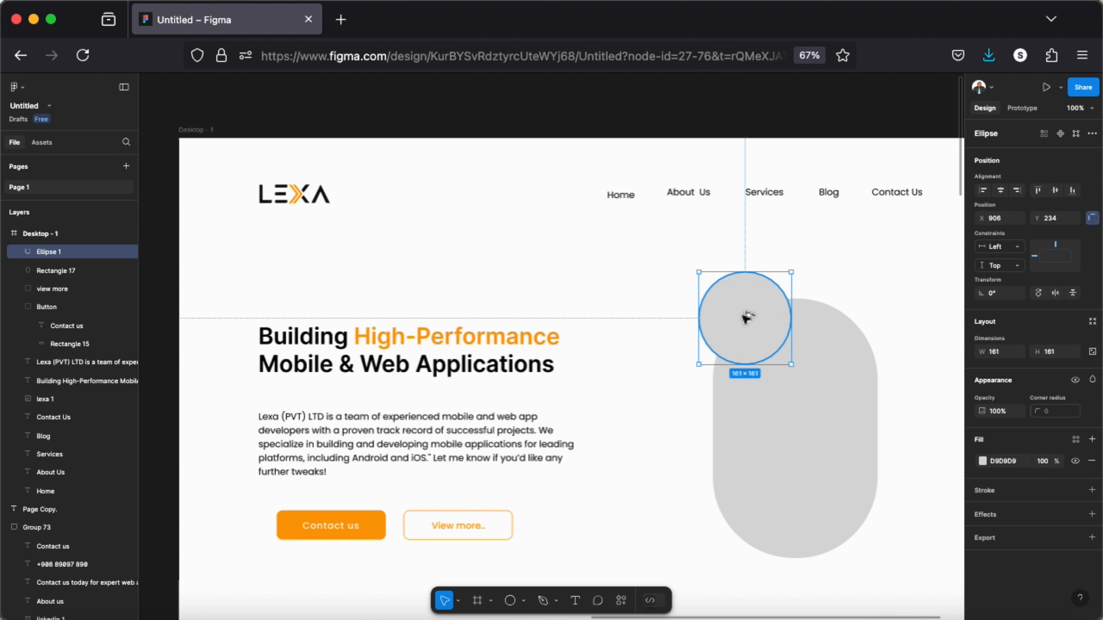
drag(741, 313, 849, 512)
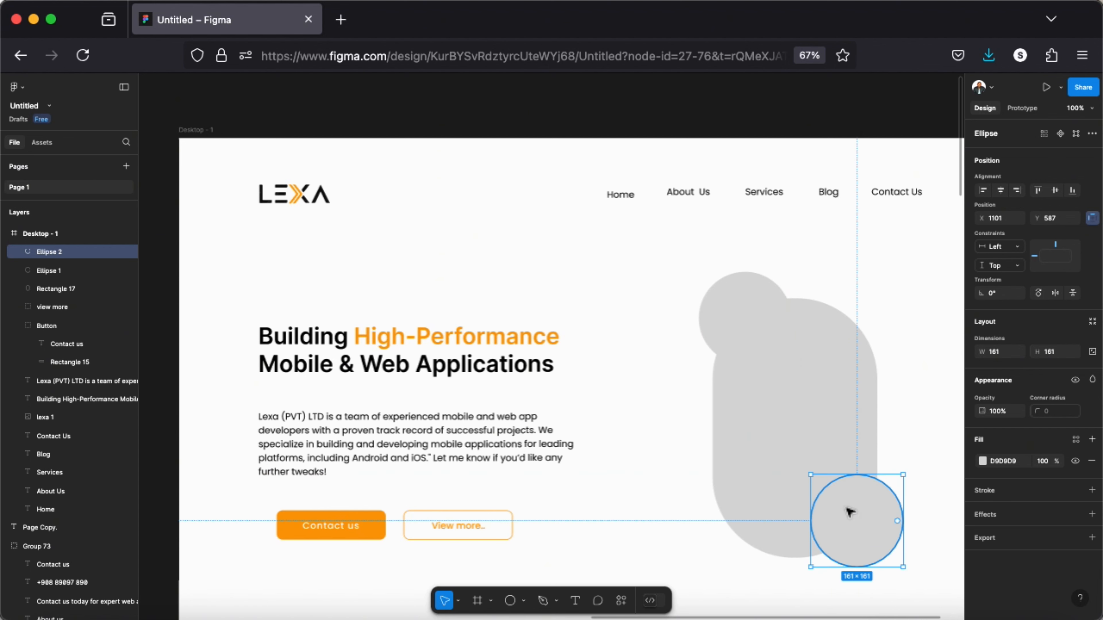
Step: Change the tall rounded rectangle's fill from solid to a linear gradient
click(822, 399)
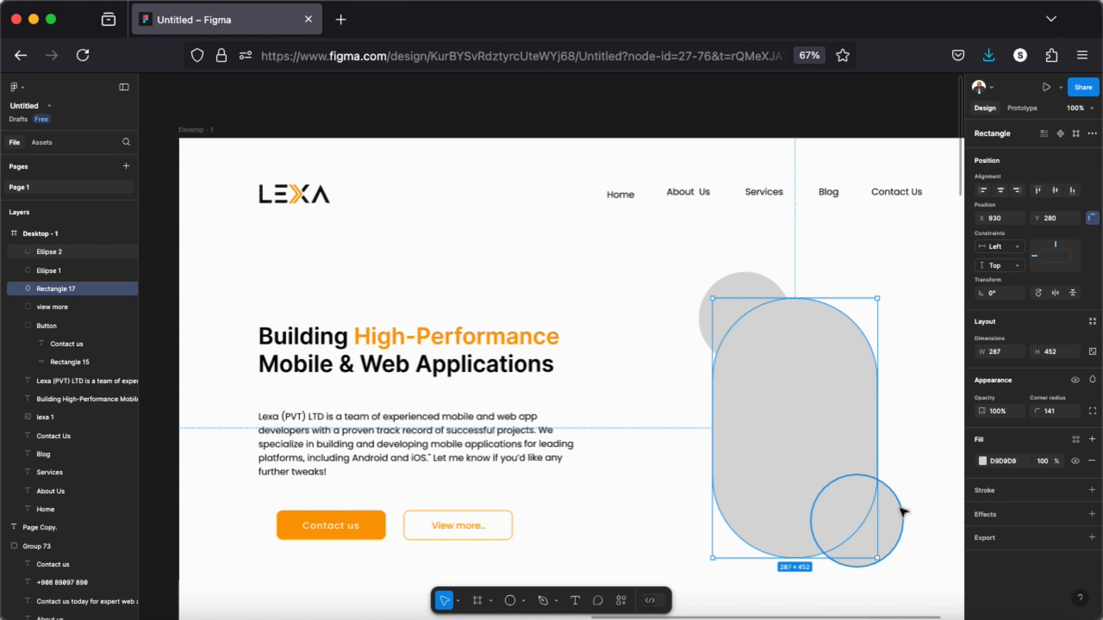
click(985, 462)
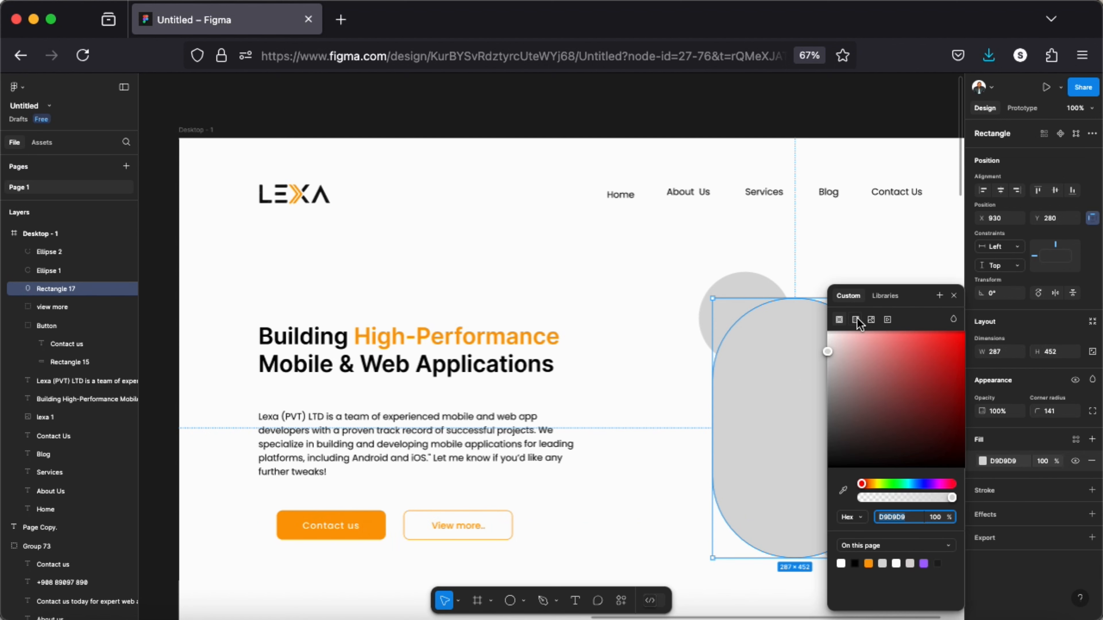
click(856, 320)
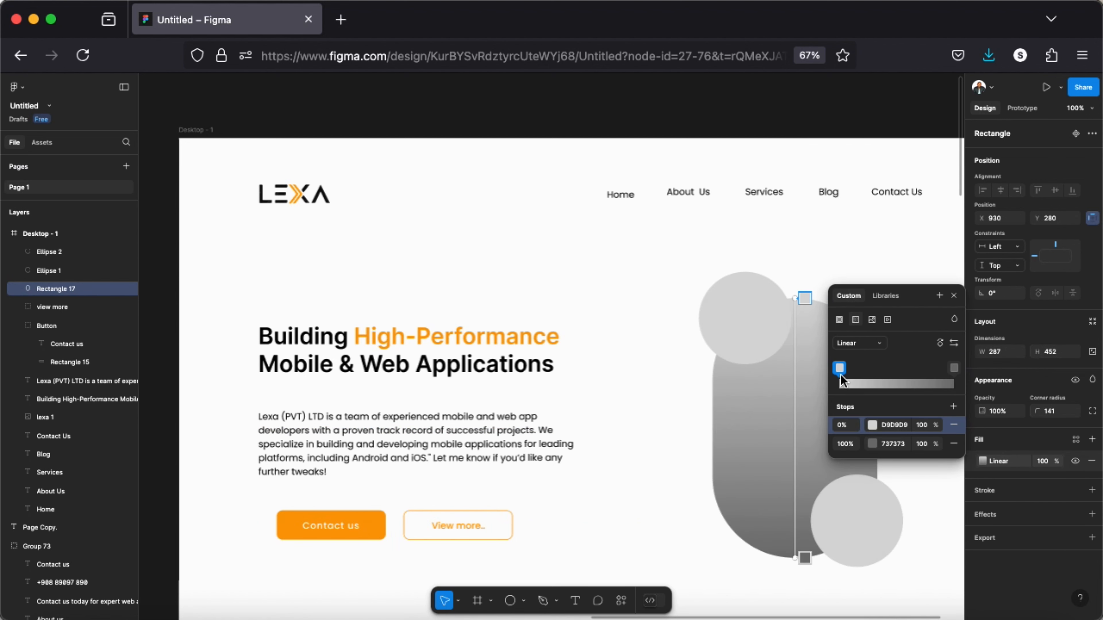
click(866, 343)
click(866, 343)
Step: Set the gradient's 0% stop to FEAD21 by sampling the orange sweater in the photo of the jumping man
click(838, 371)
click(705, 490)
scroll(401, 523, left, 3)
scroll(402, 522, left, 5)
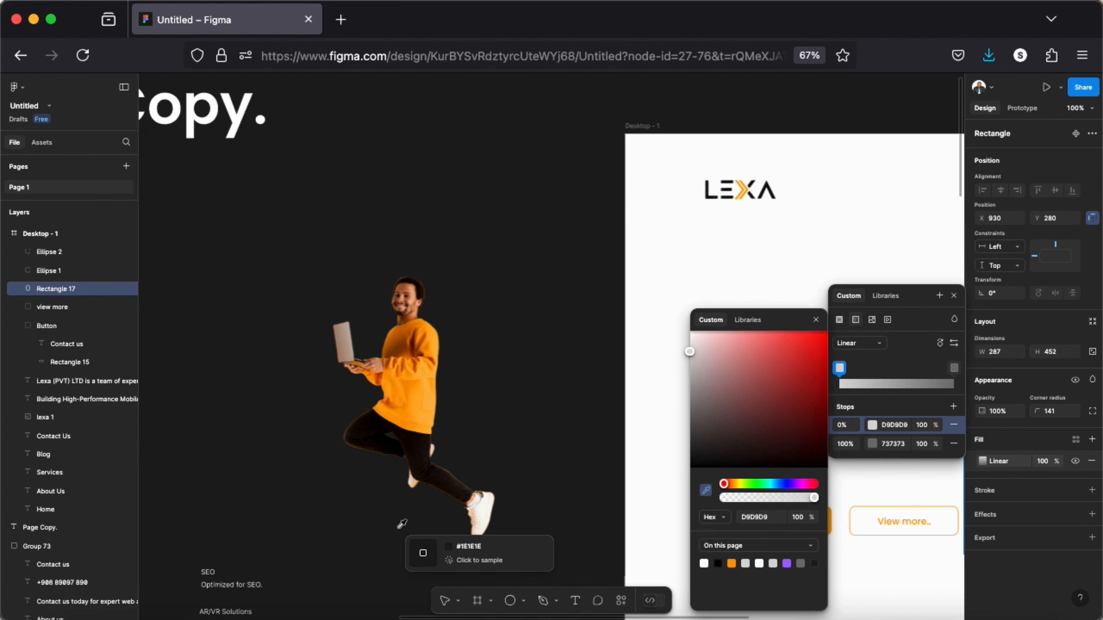
click(415, 399)
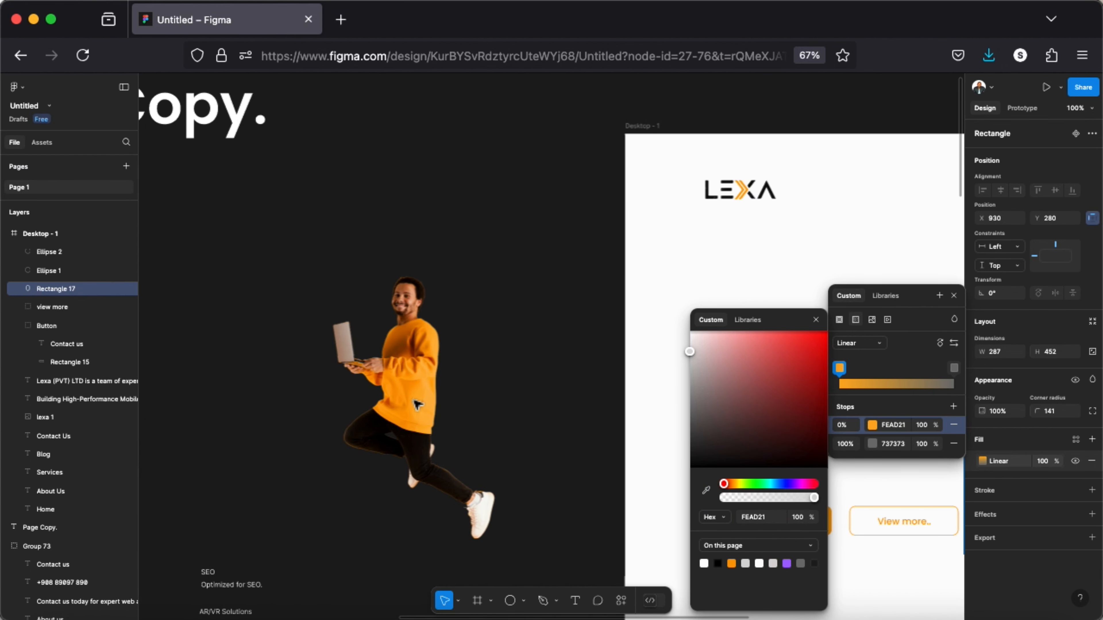
Step: Sample a darker orange from the sweater's edge for the gradient's 100% stop and close the color pickers
click(954, 369)
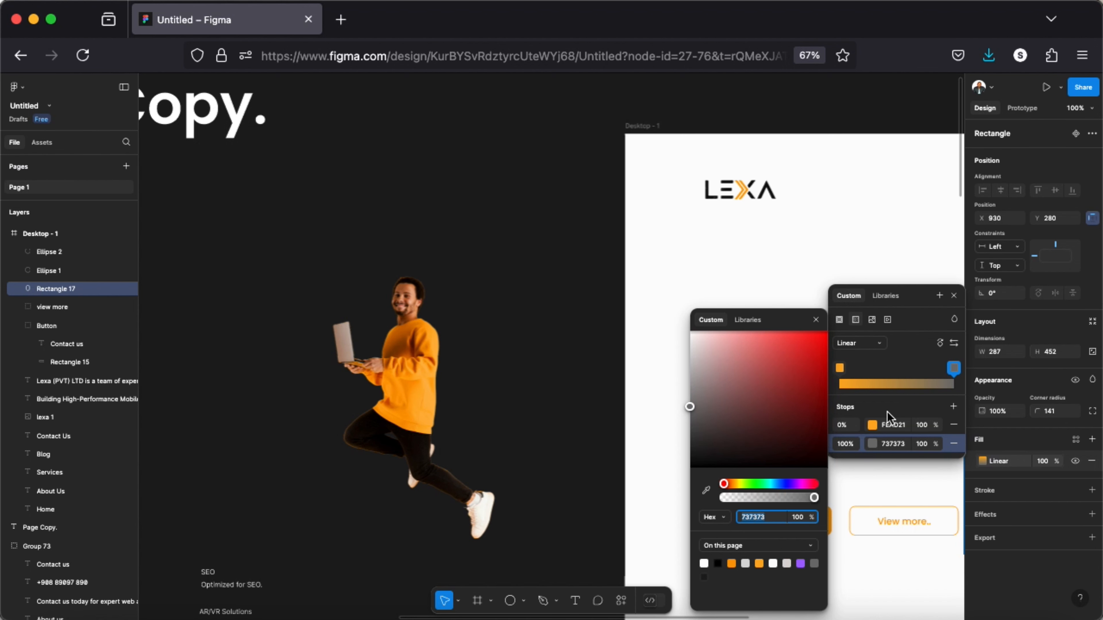
click(708, 493)
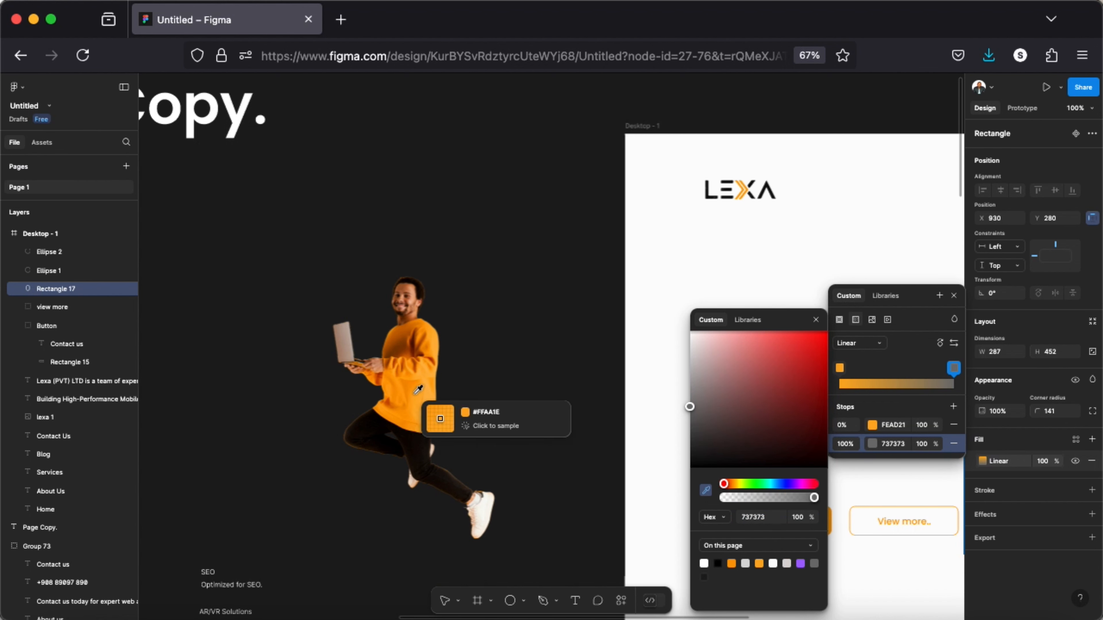
click(436, 380)
click(816, 320)
click(954, 295)
Step: Reorder the layers so both circles sit behind the orange rounded rectangle
drag(48, 270, 53, 296)
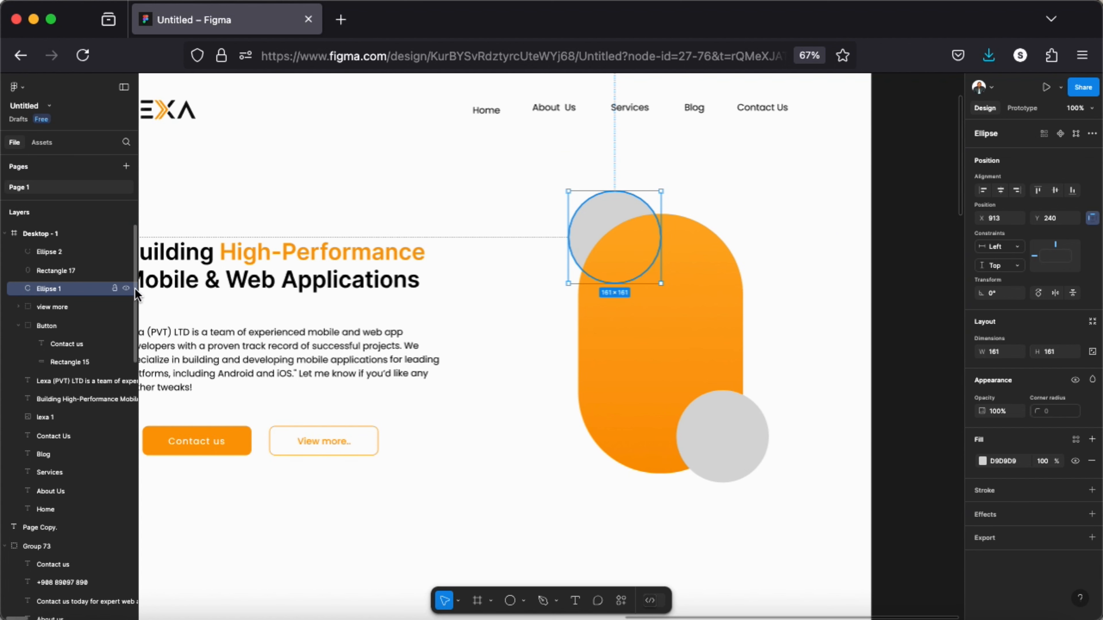
click(60, 253)
drag(62, 258, 62, 293)
Step: Add an inside stroke to the orange rounded rectangle with color FFFFFF and weight 4
click(663, 310)
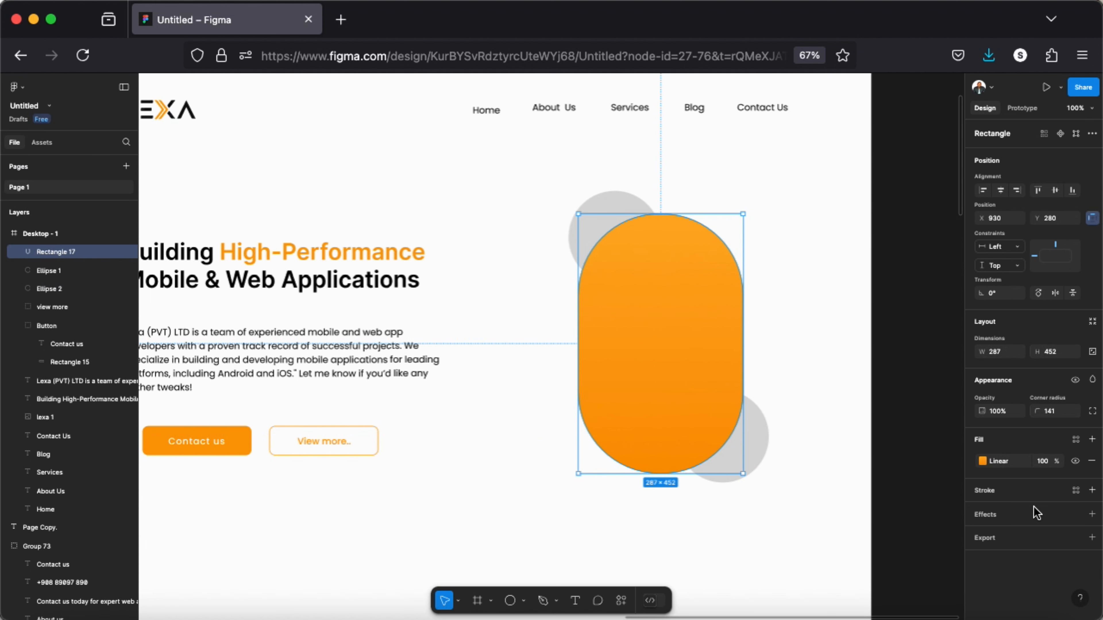
click(1093, 491)
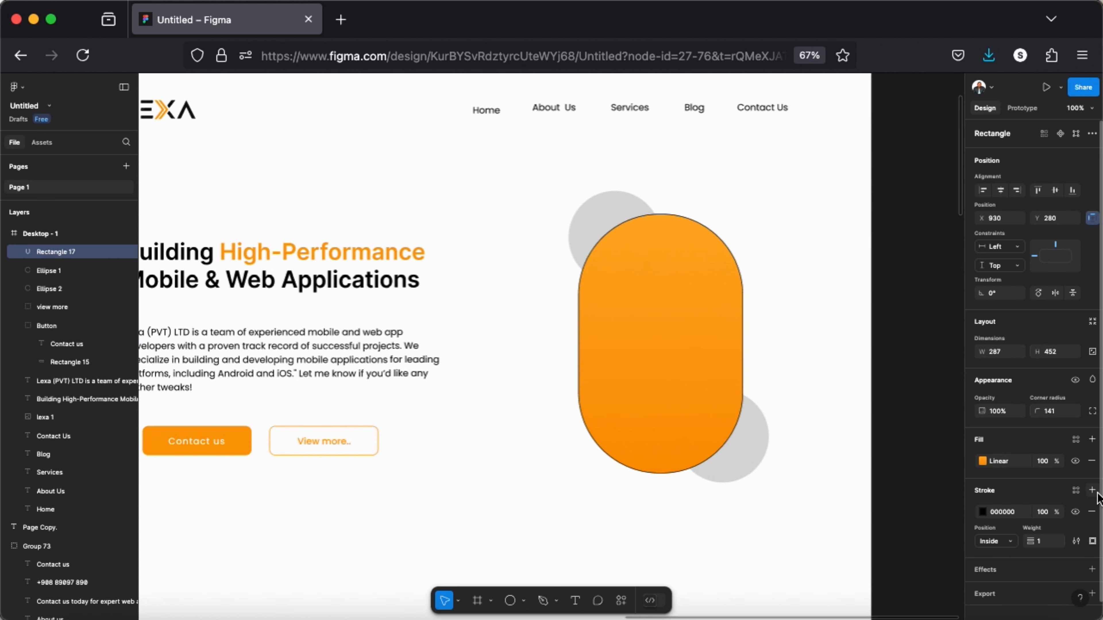
click(983, 512)
drag(843, 368, 780, 261)
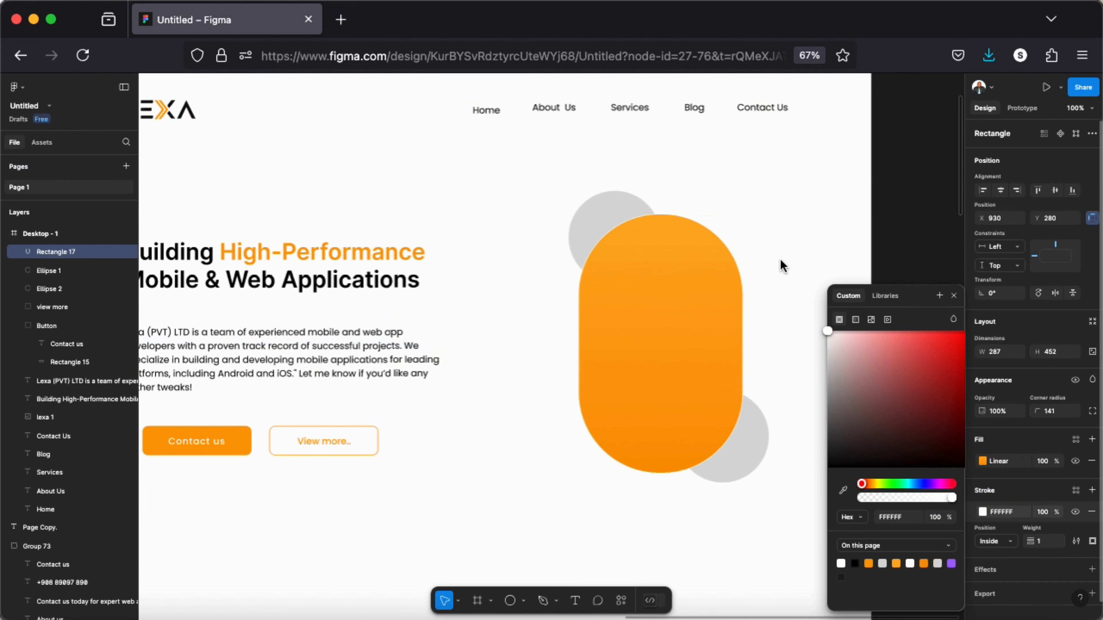
click(953, 298)
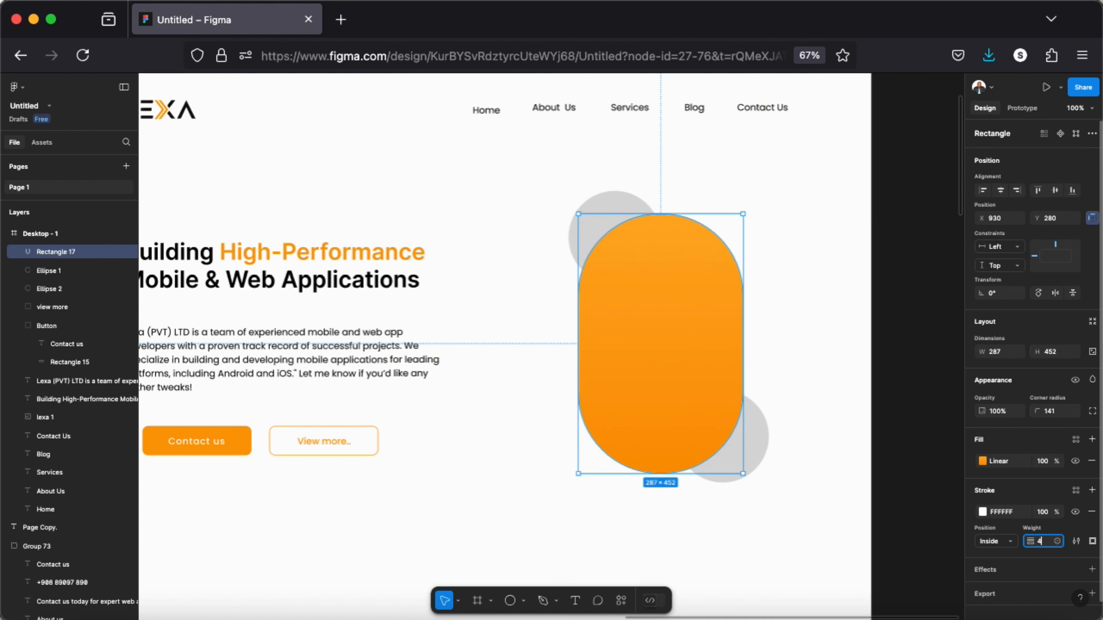
click(912, 516)
Step: Move the jumping man photo into the Desktop frame over the orange shape, at about X 836, Y 153
scroll(665, 468, left, 10)
drag(400, 354, 809, 433)
scroll(809, 433, right, 10)
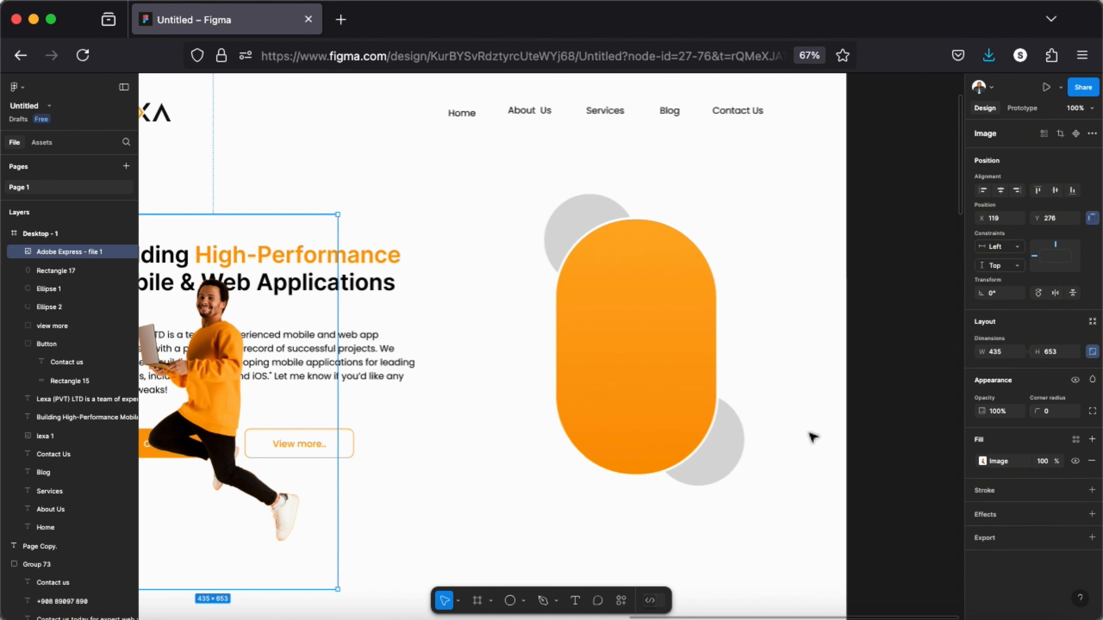
drag(195, 454, 611, 383)
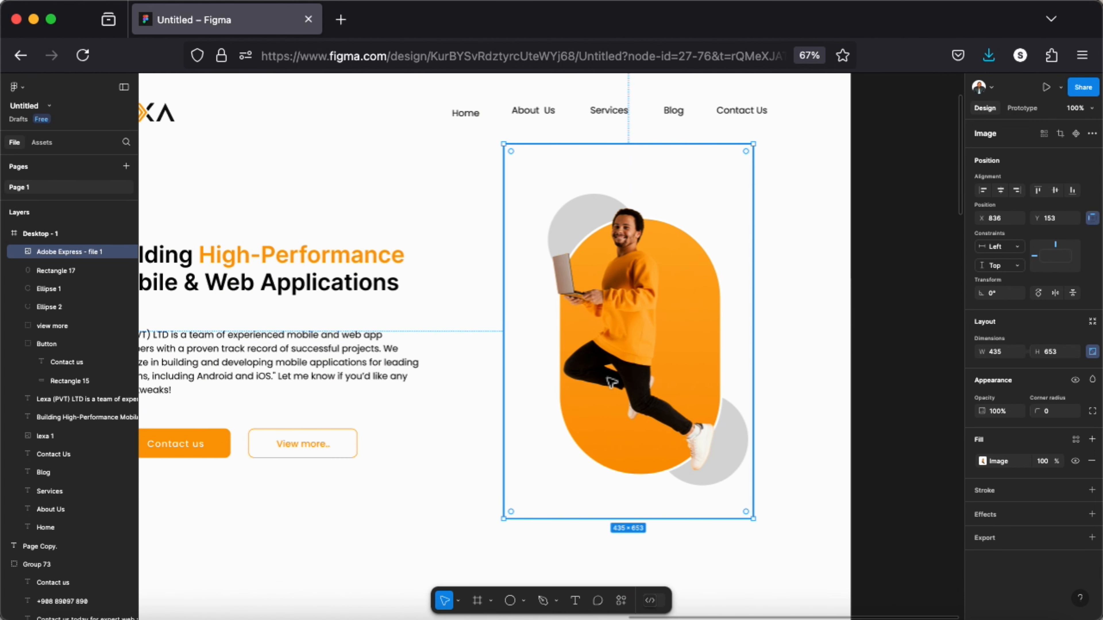
Step: Fill the upper circle behind the orange shape with the dark color 322F2F
click(32, 289)
click(983, 461)
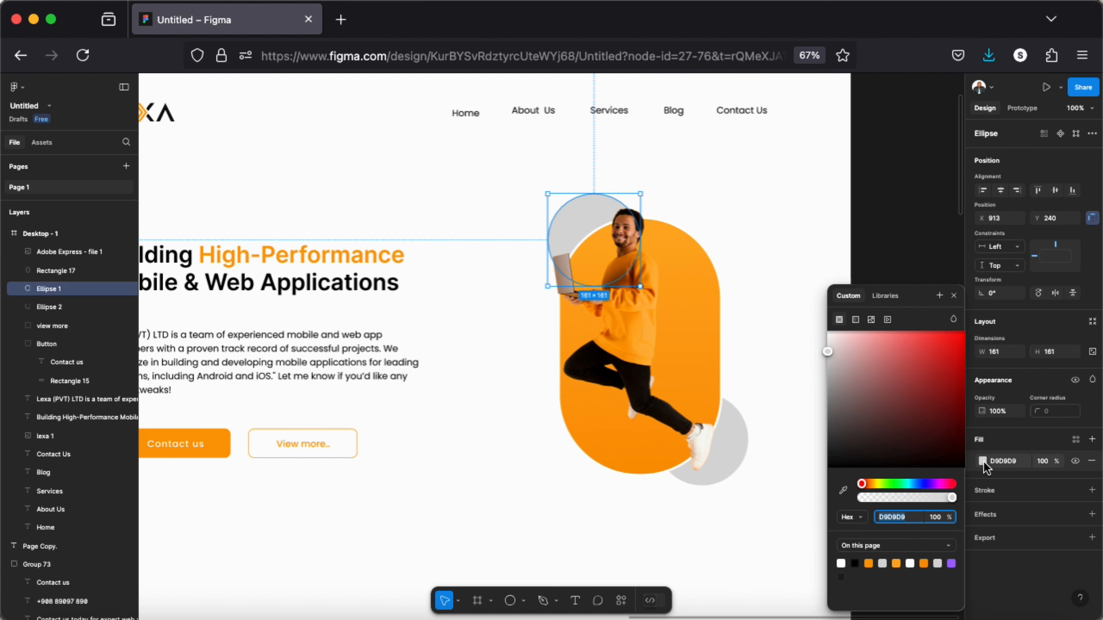
drag(827, 352, 837, 447)
click(954, 296)
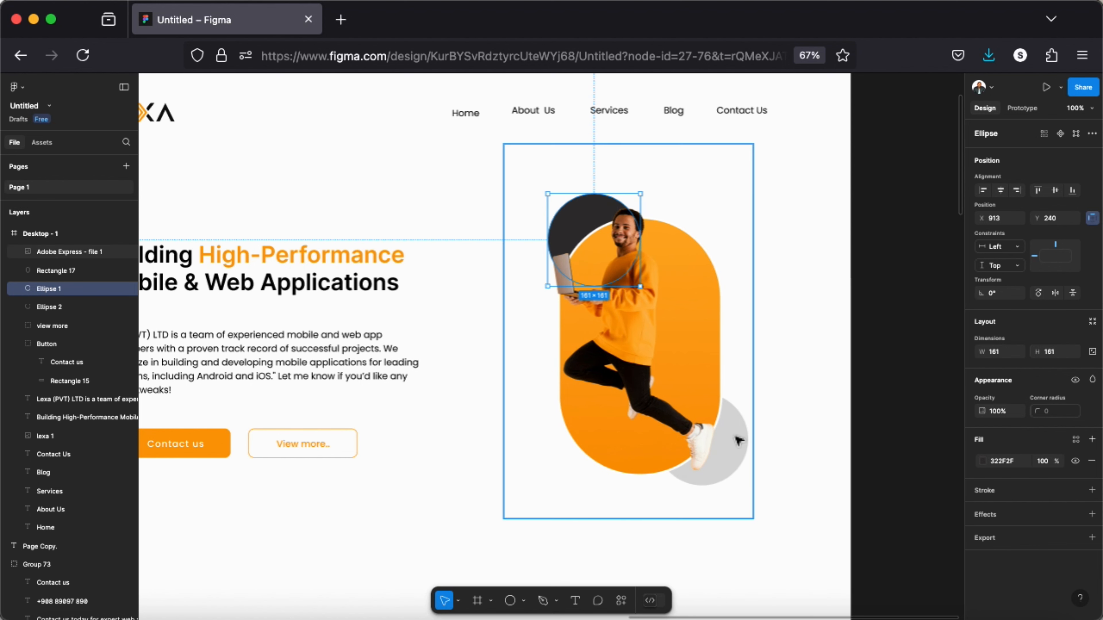
Step: Shift the man's photo aside and fill the lower circle with purple A30CE4
drag(734, 443, 699, 436)
click(739, 447)
click(984, 462)
text(a30ce4)
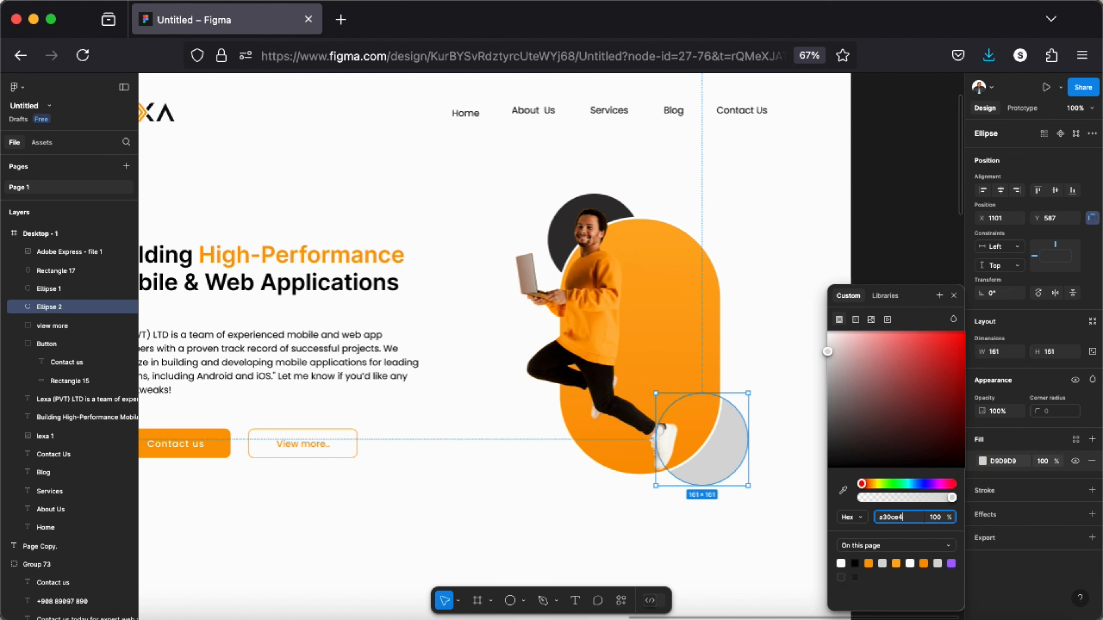
key(Return)
Step: Move the man's photo back over the orange shape, enlarge it slightly and fine-tune its position
drag(576, 364, 618, 360)
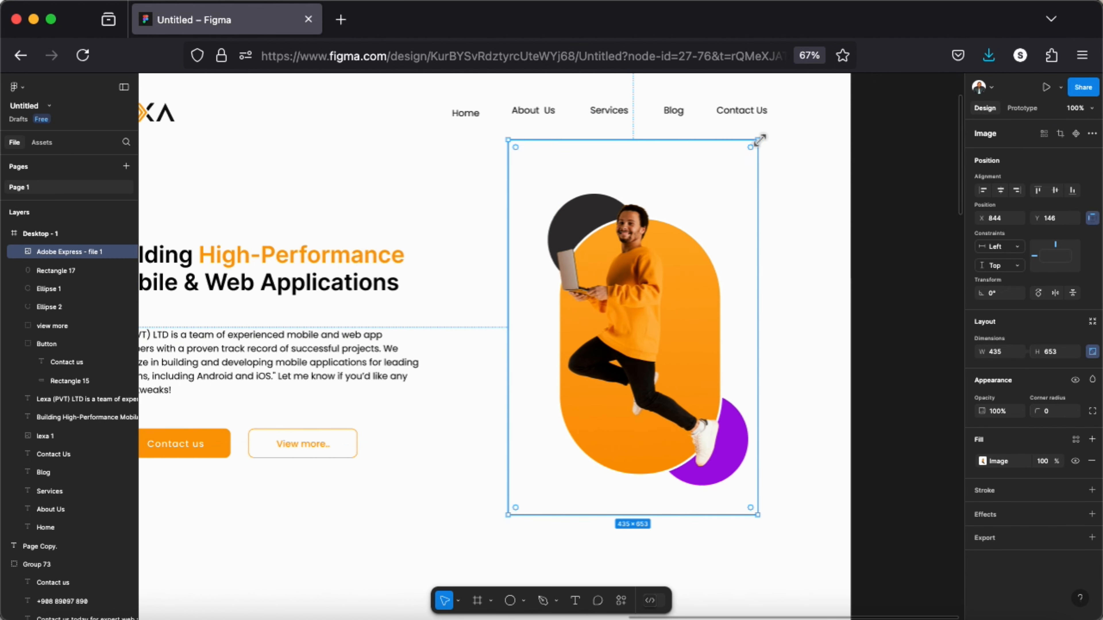
drag(759, 140, 767, 127)
drag(630, 321, 627, 325)
drag(627, 326, 626, 328)
Step: Check the wireframe sketch and move the four service icons with their gray background into the Desktop frame below the hero buttons
scroll(626, 329, left, 1)
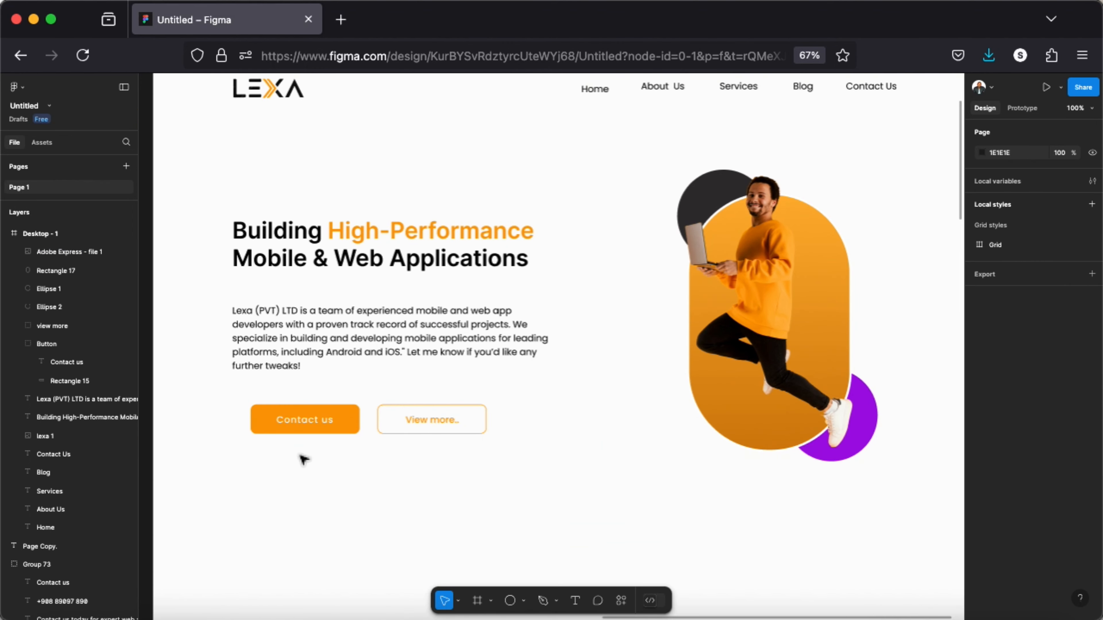
scroll(304, 459, left, 15)
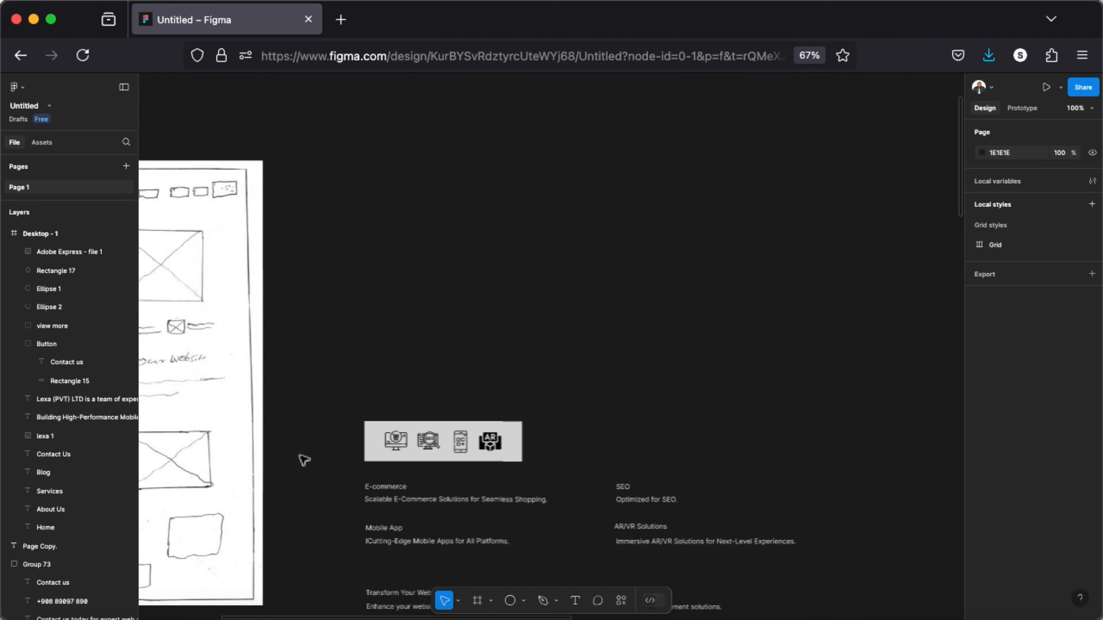
scroll(304, 460, left, 3)
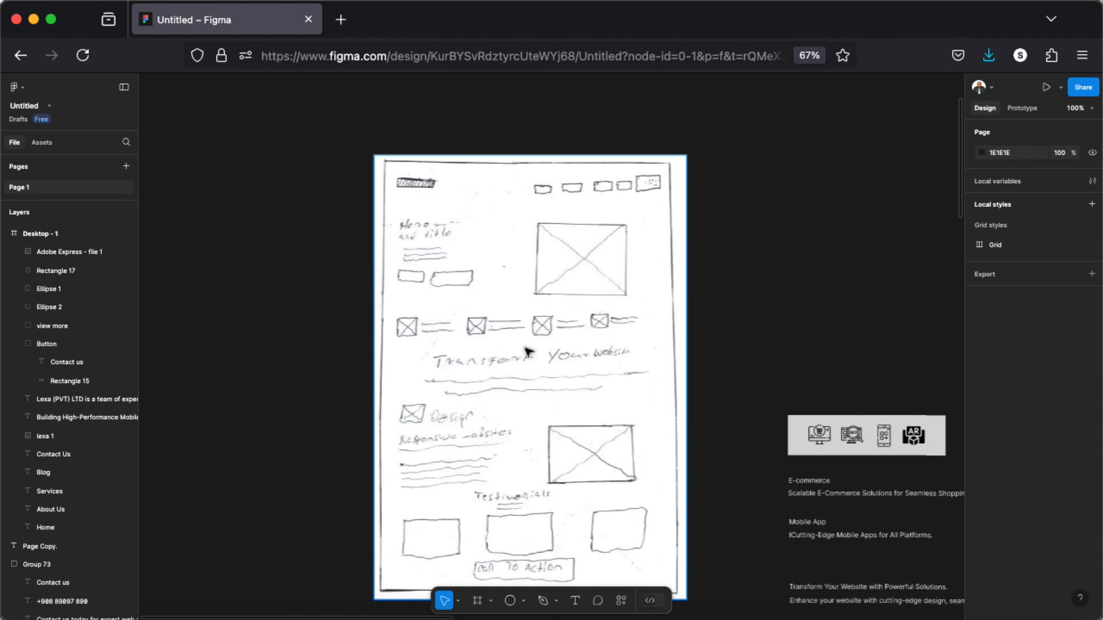
scroll(527, 351, down, 2)
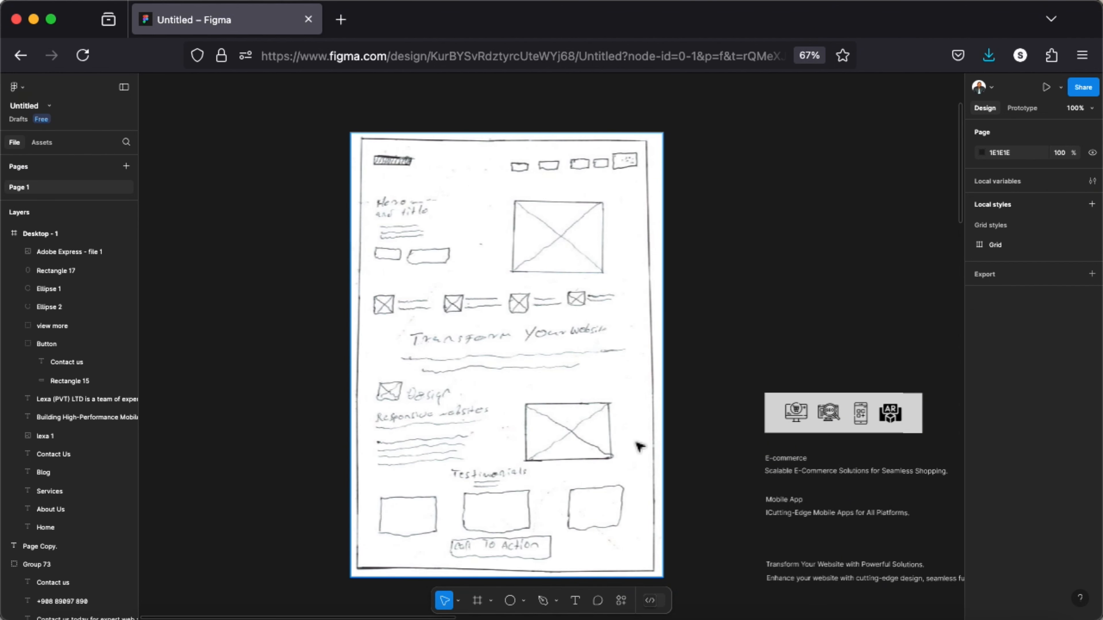
drag(757, 374, 895, 427)
scroll(894, 424, right, 10)
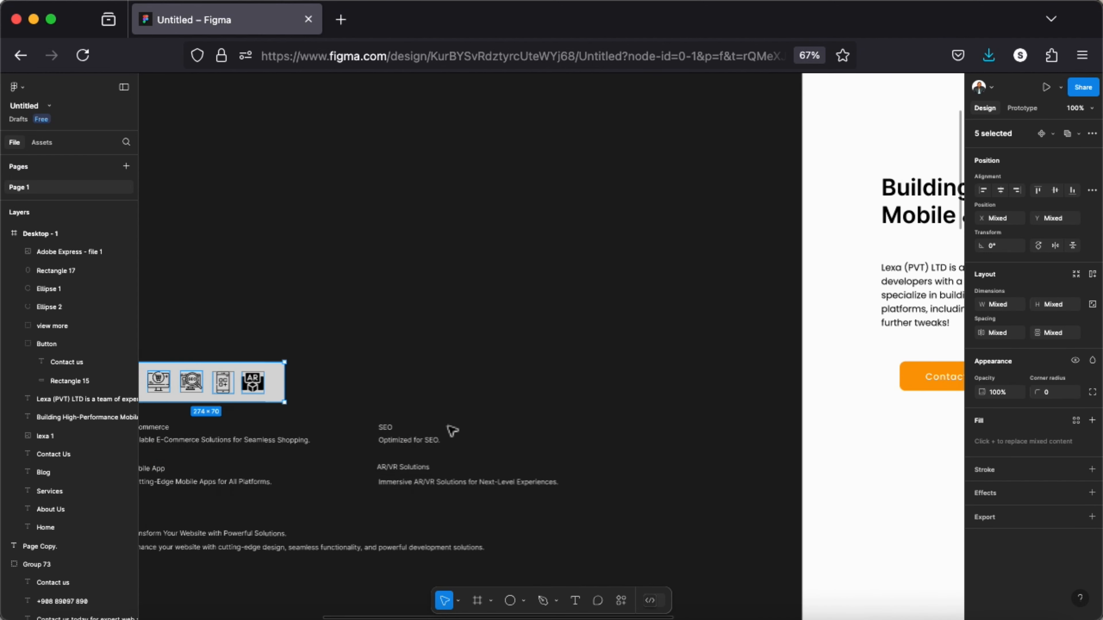
drag(263, 389, 934, 554)
scroll(739, 493, right, 4)
drag(731, 440, 862, 448)
scroll(862, 450, right, 10)
scroll(862, 450, up, 2)
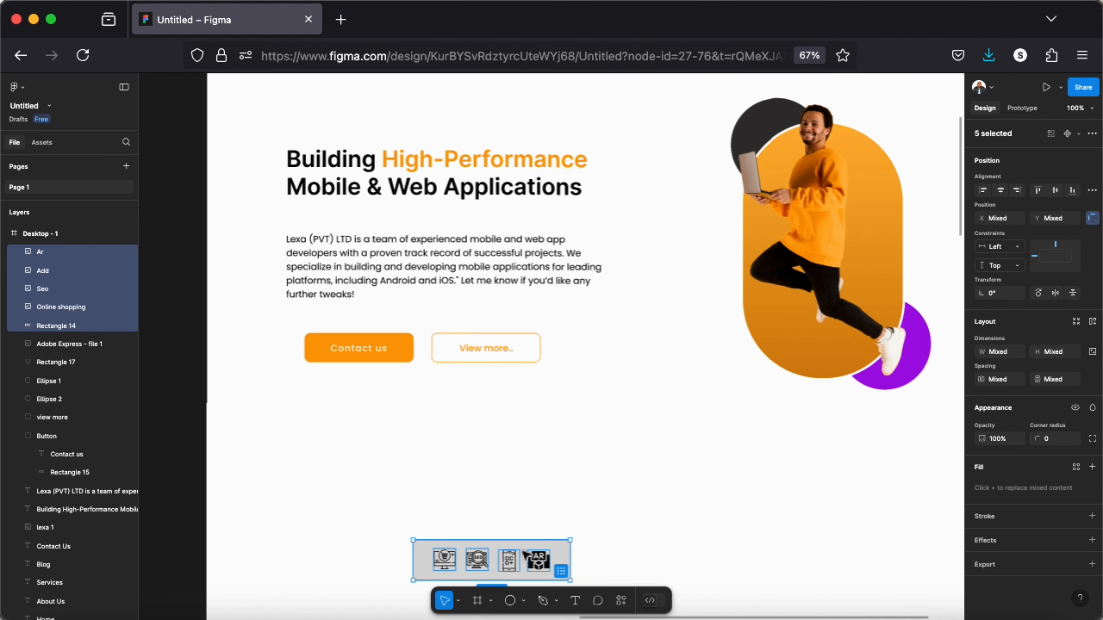
Step: Show the Desktop frame's column grid and draw an 81 × 81 square aligned to the first column below the Contact us button
click(516, 559)
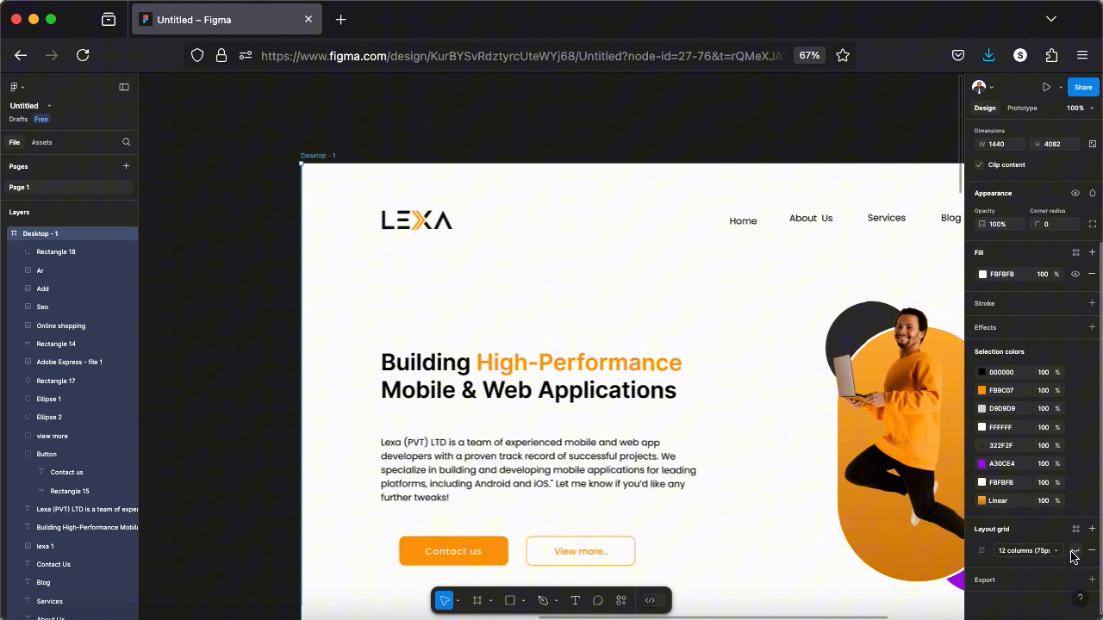
click(1072, 551)
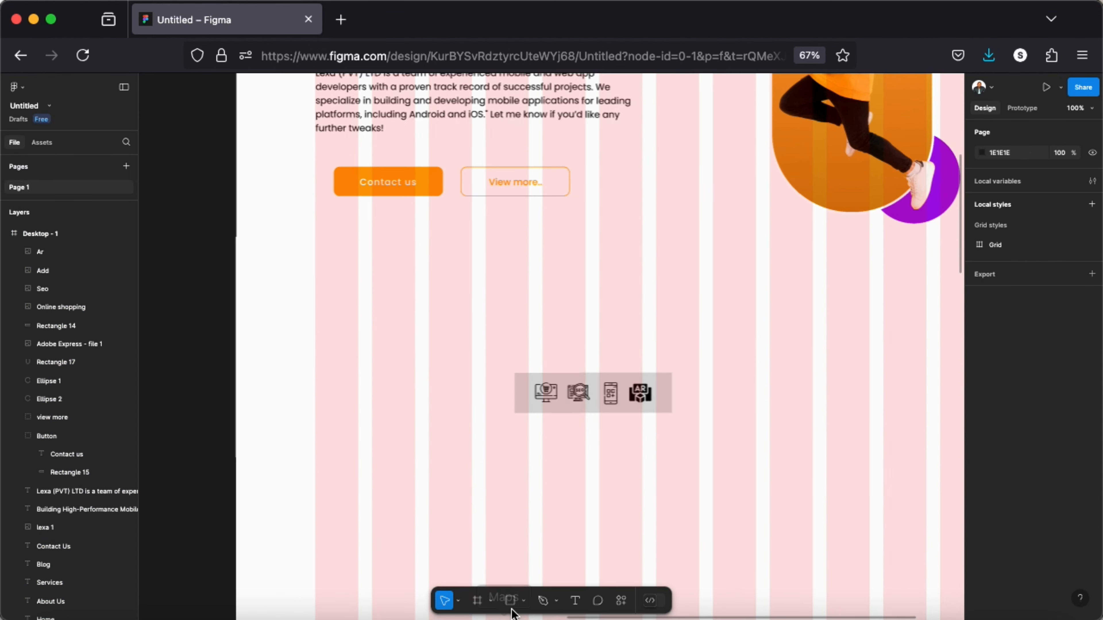
click(511, 602)
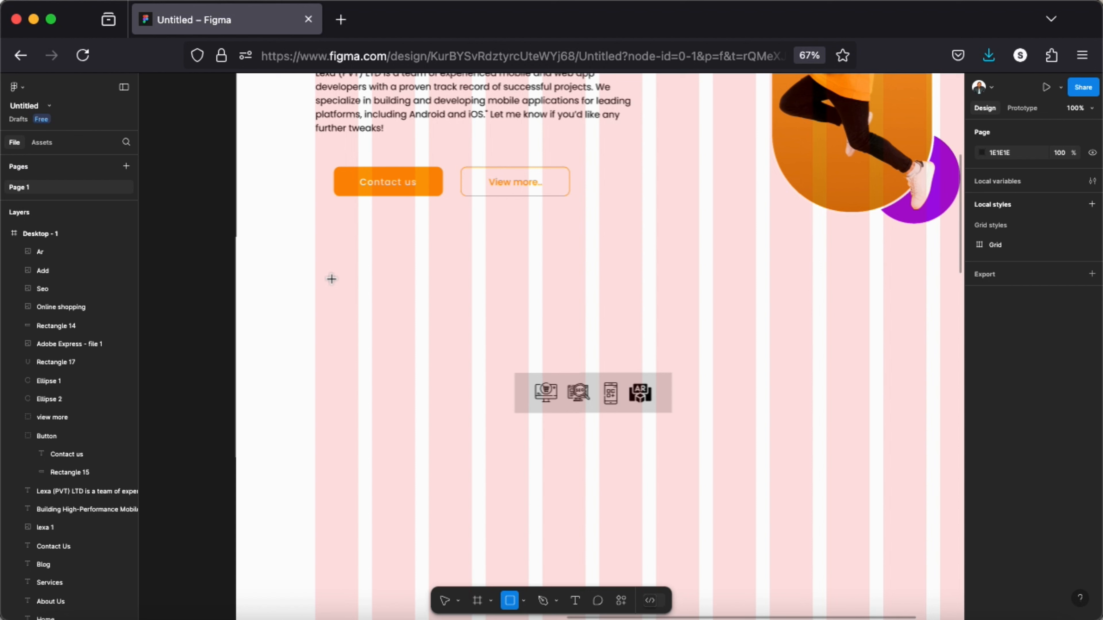
drag(331, 279, 378, 326)
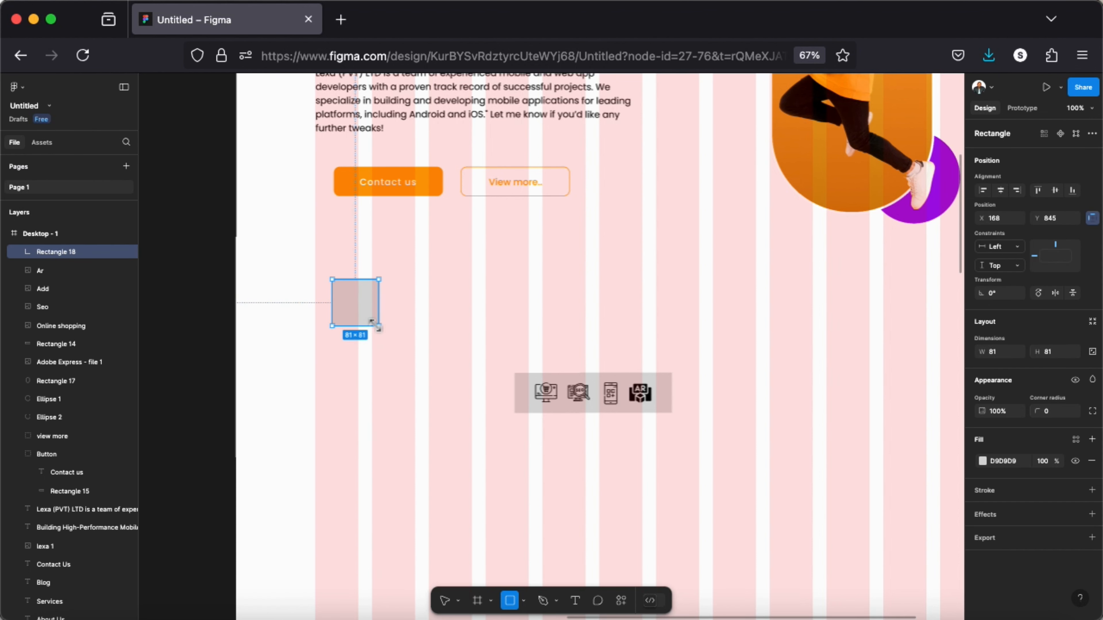
drag(356, 317, 341, 322)
Step: Round the square's corners with a radius of 19 and fill it with the orange F0A739, starting from the hero shape's sampled color
click(1057, 411)
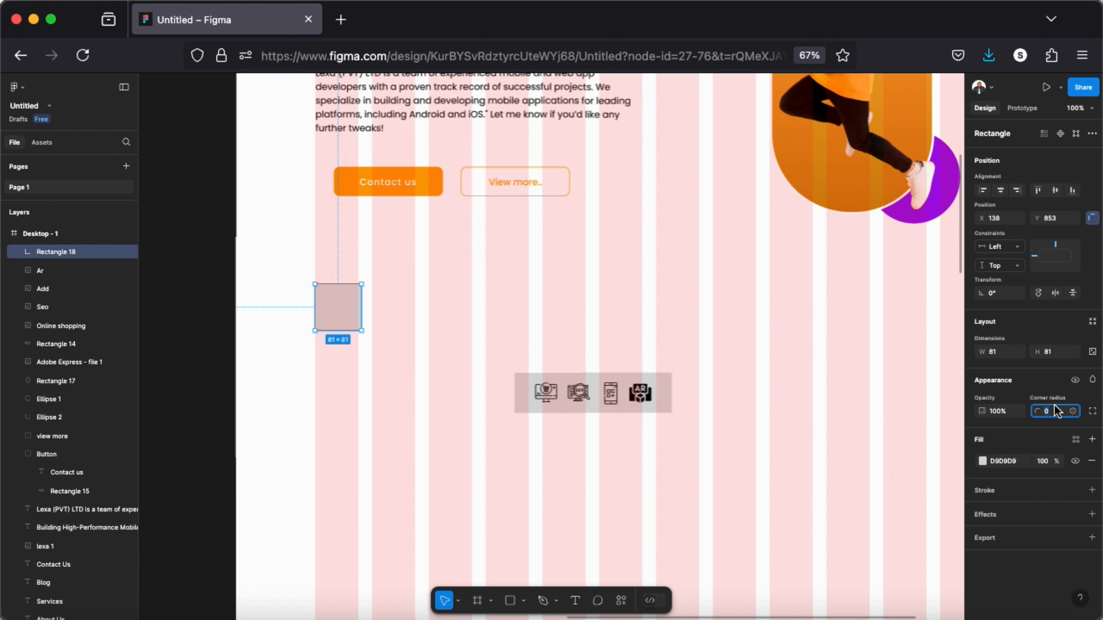
key(Return)
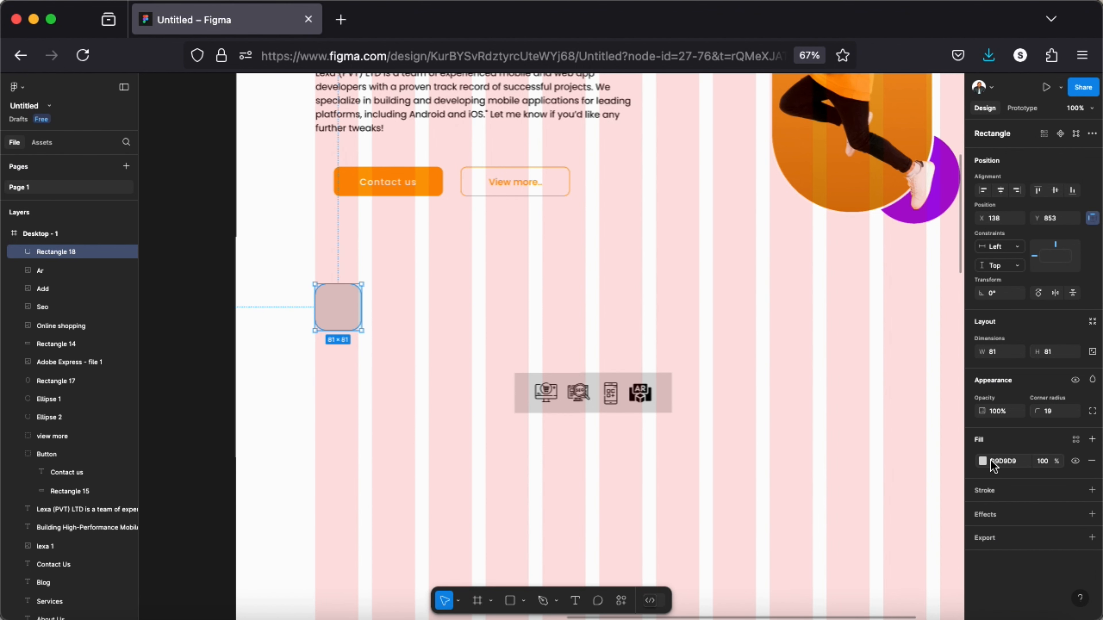
click(983, 461)
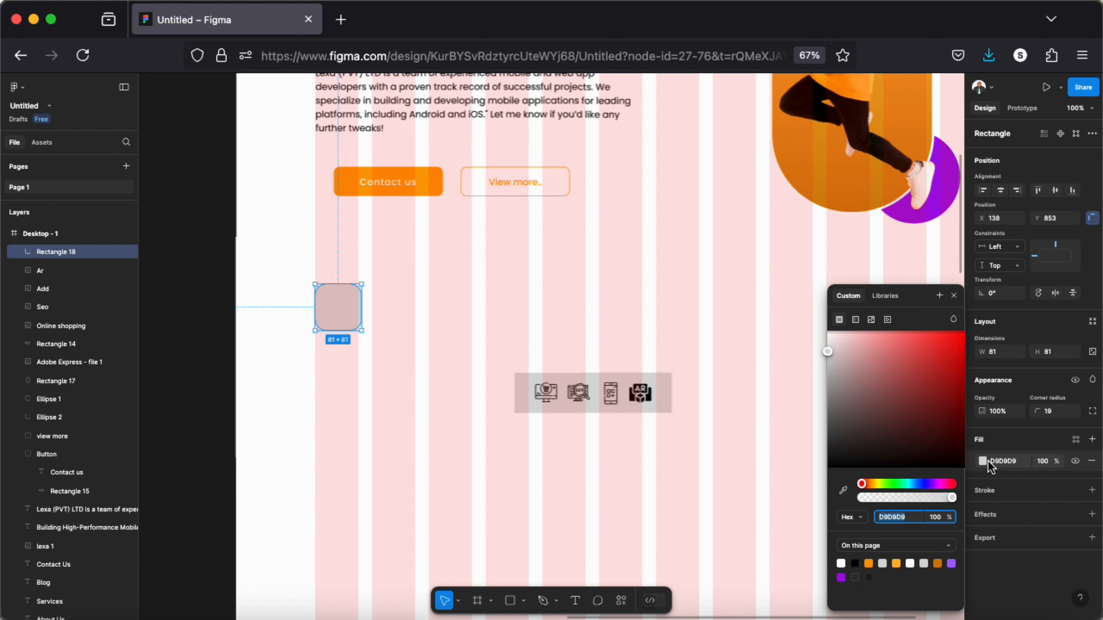
click(843, 490)
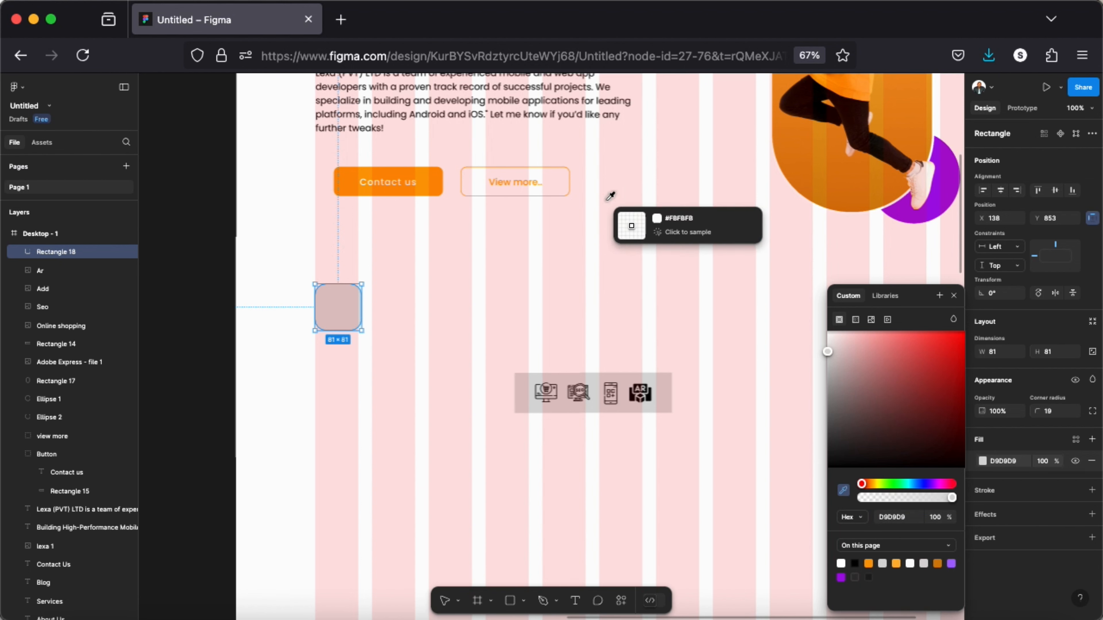
click(823, 147)
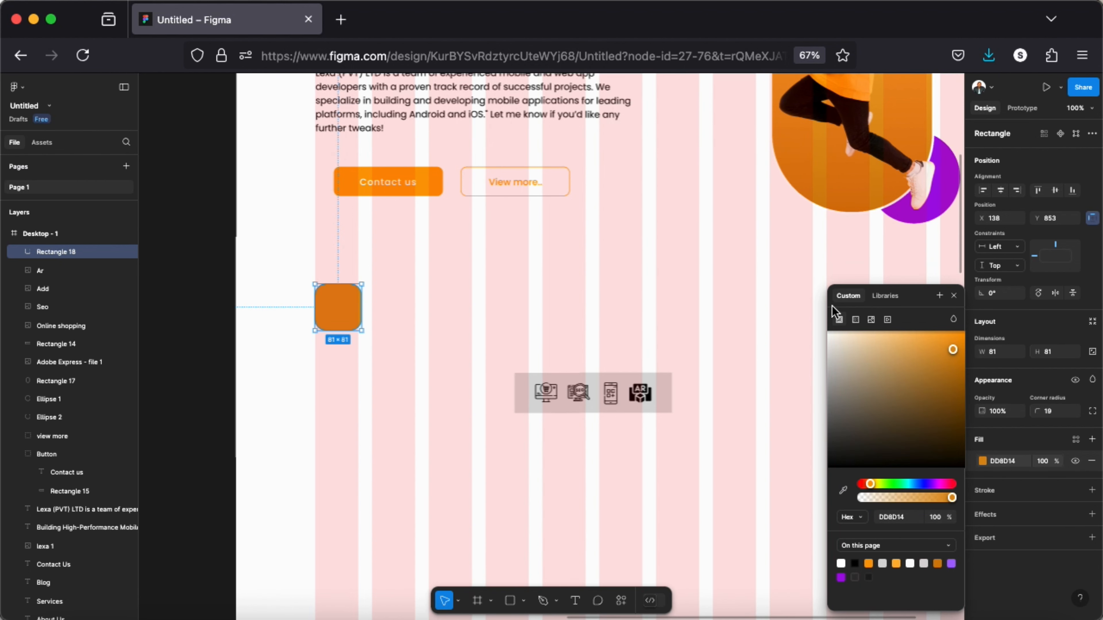
drag(953, 347, 933, 342)
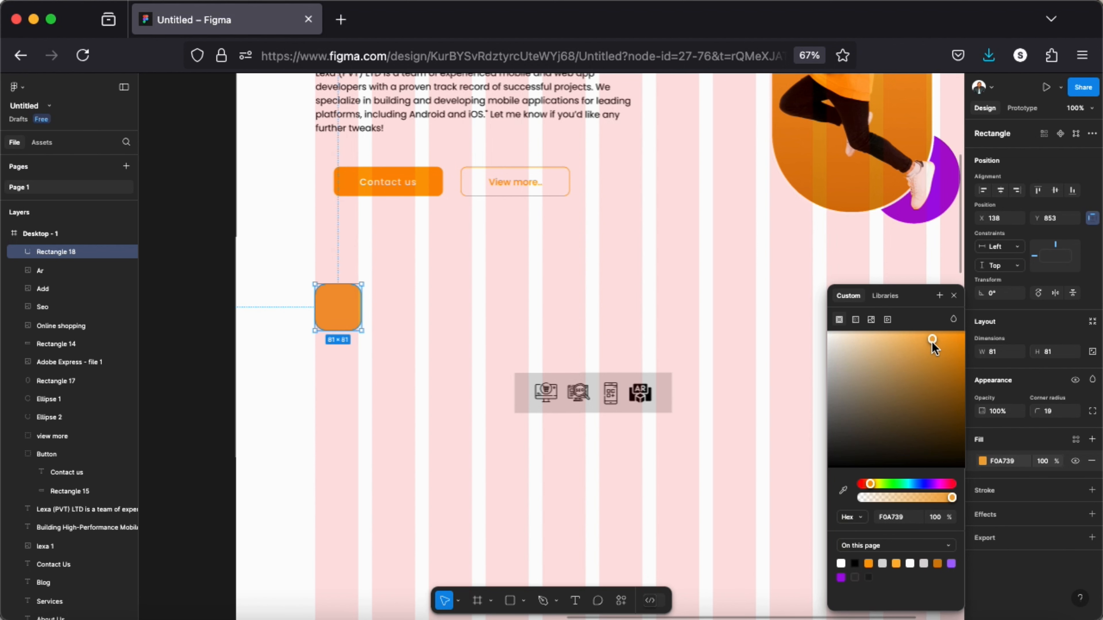
click(953, 295)
Step: Place the online shopping icon on the orange square, move the square's layer beneath it and center the icon
drag(560, 398, 343, 306)
click(355, 293)
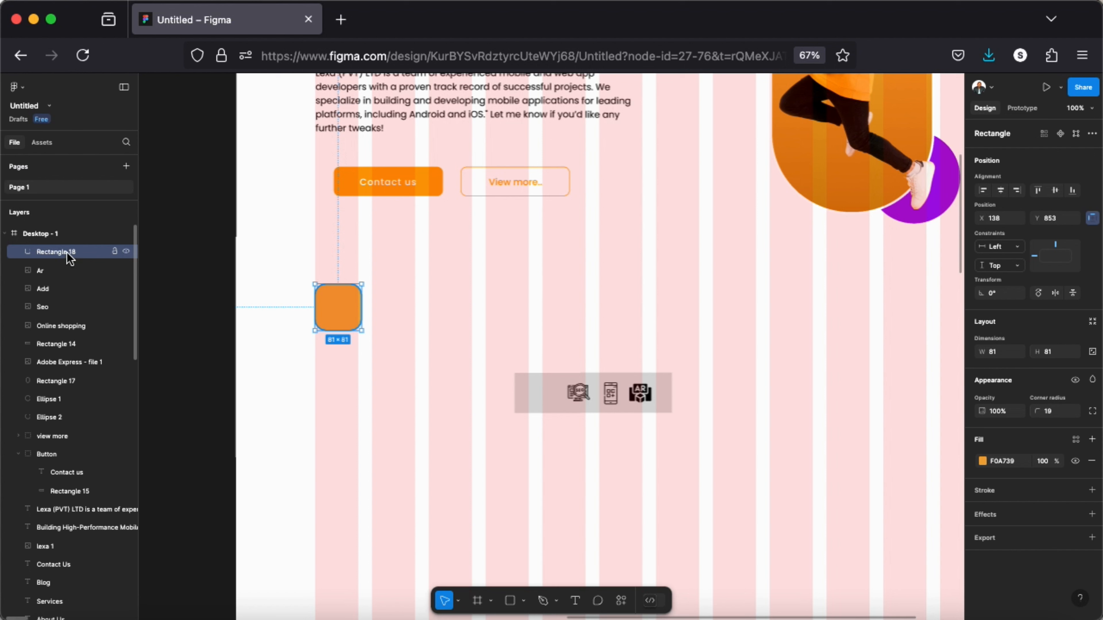
drag(76, 254, 61, 335)
click(339, 310)
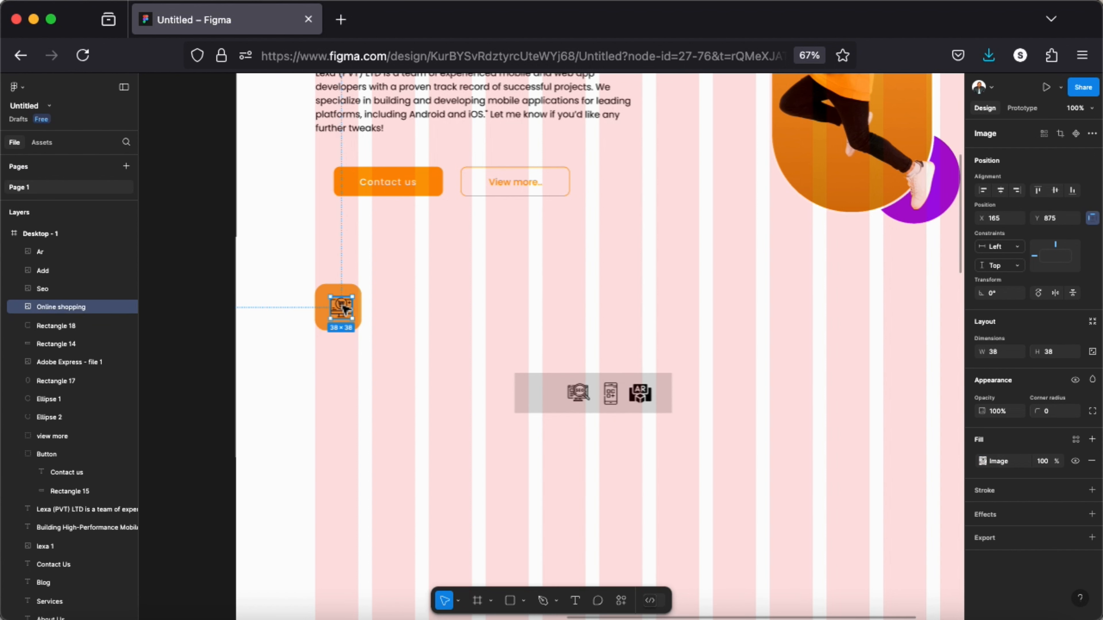
drag(338, 309, 343, 310)
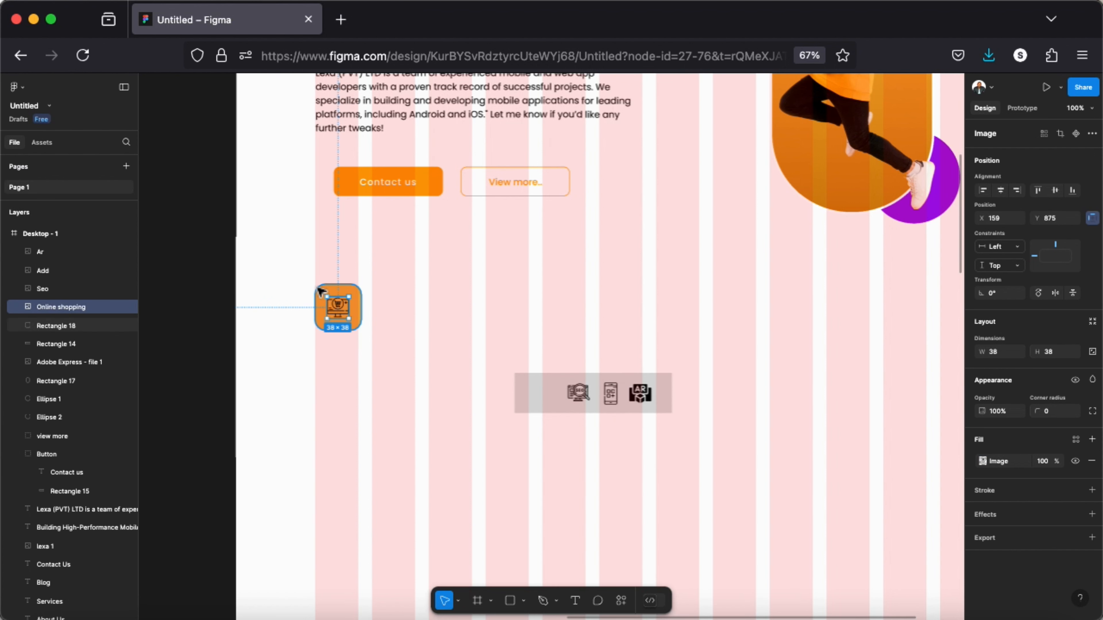
drag(332, 272, 338, 306)
click(416, 315)
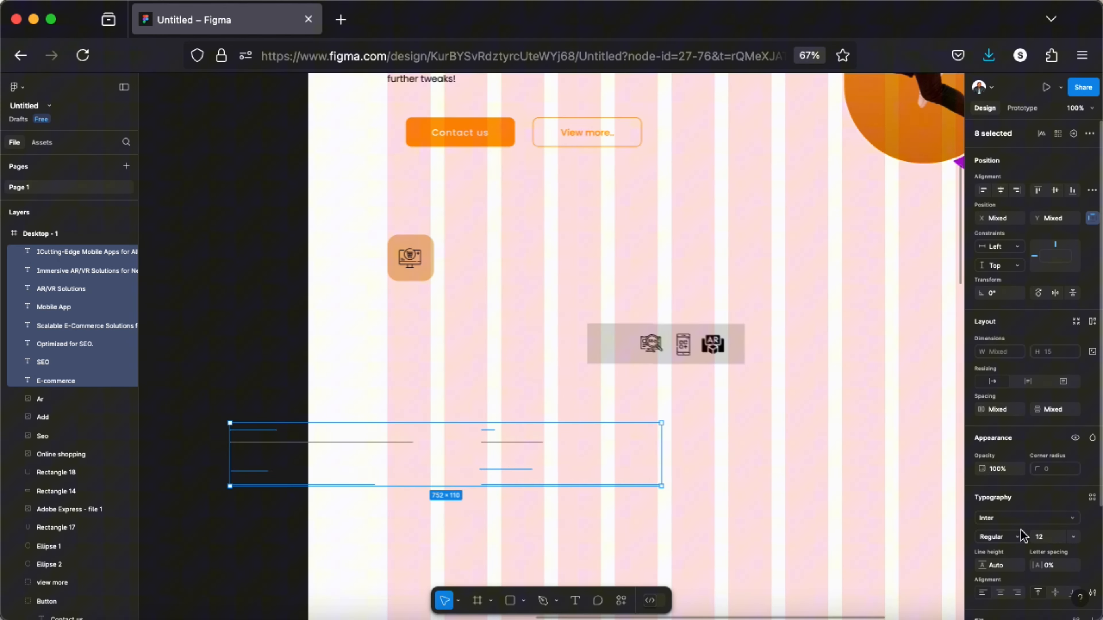
Step: Color the eight service texts 0D0D0D and place the E-commerce title and description beside the online shopping icon
scroll(955, 532, down, 1)
click(982, 504)
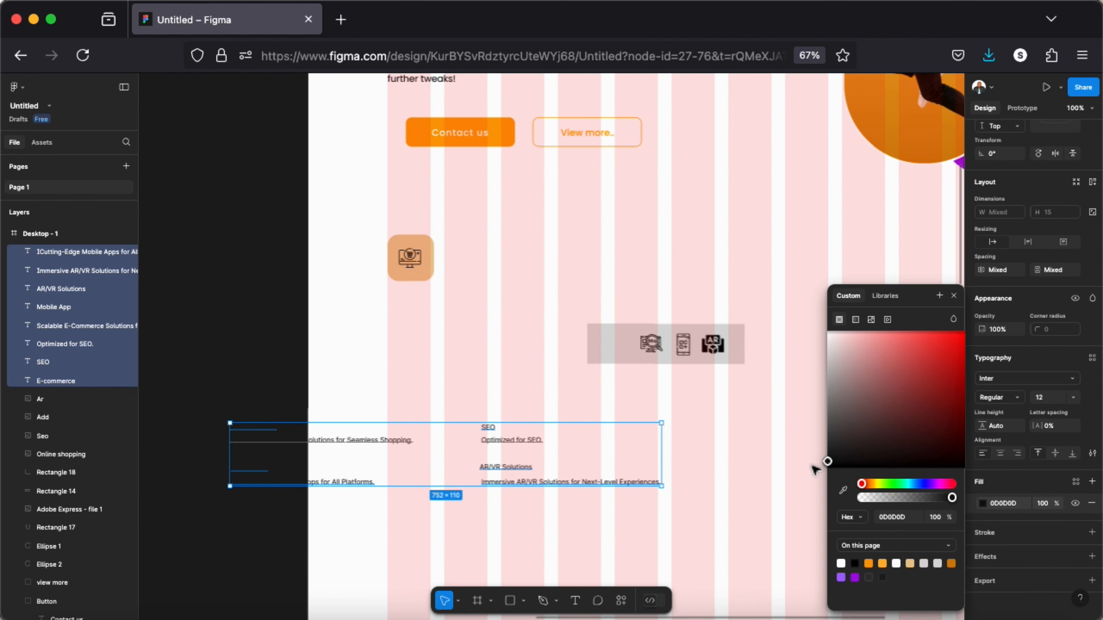
click(368, 423)
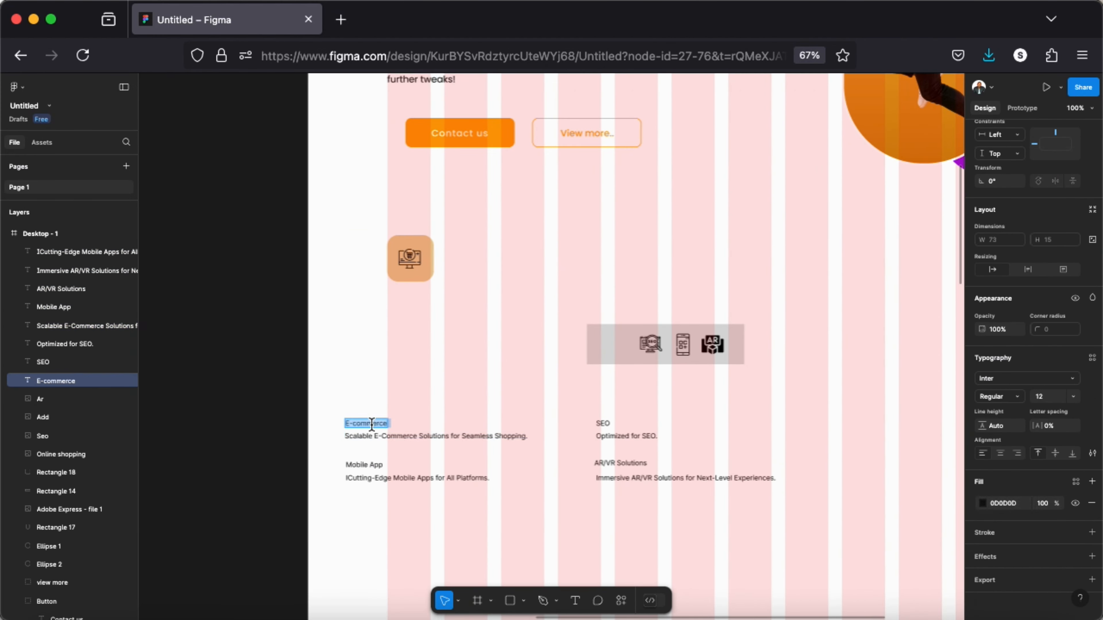
shift+click(368, 435)
drag(363, 423, 457, 253)
click(481, 265)
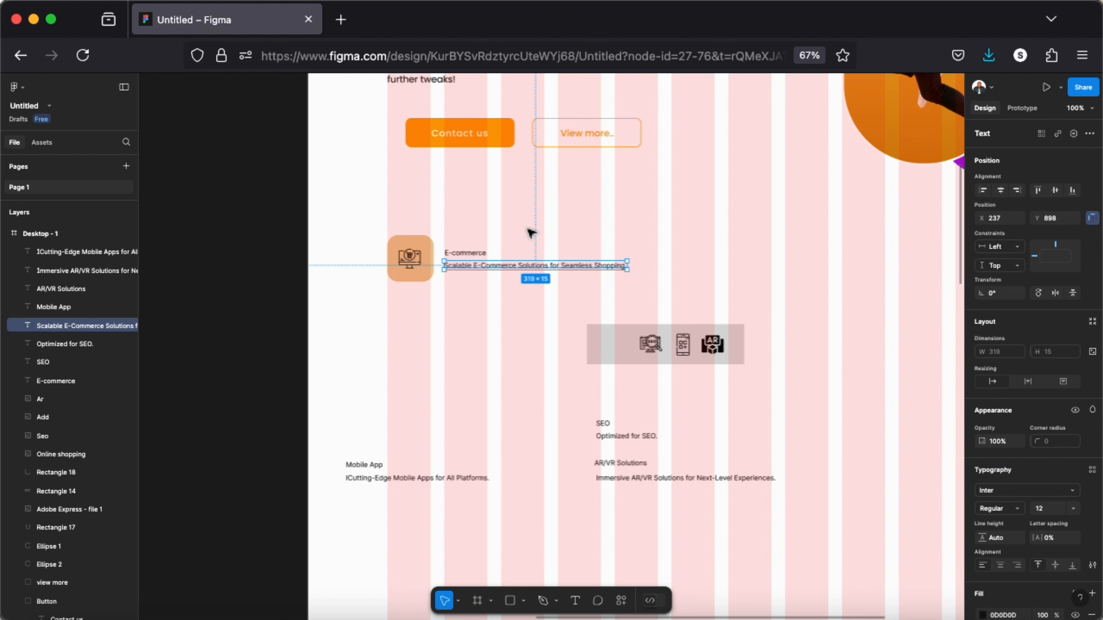
Step: Set the E-commerce title to the Poppins font at size 20 with a heavier weight
click(465, 252)
click(1073, 509)
click(1050, 526)
click(1026, 490)
text(popp)
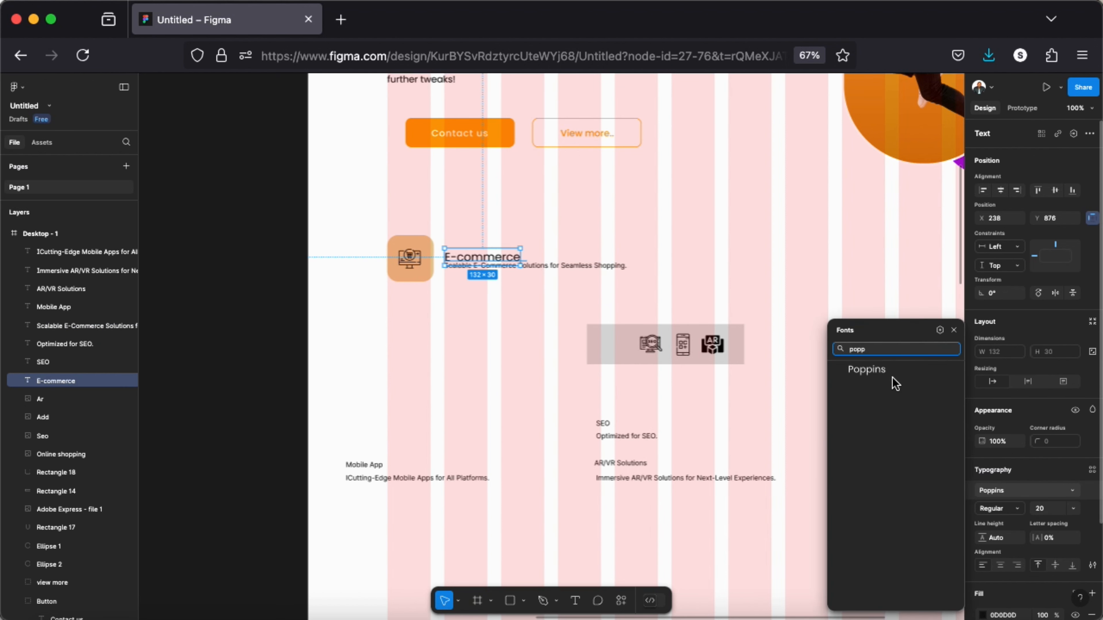
click(885, 371)
click(999, 508)
click(1001, 523)
Step: Set the description under the E-commerce title to Poppins at size 15
click(473, 266)
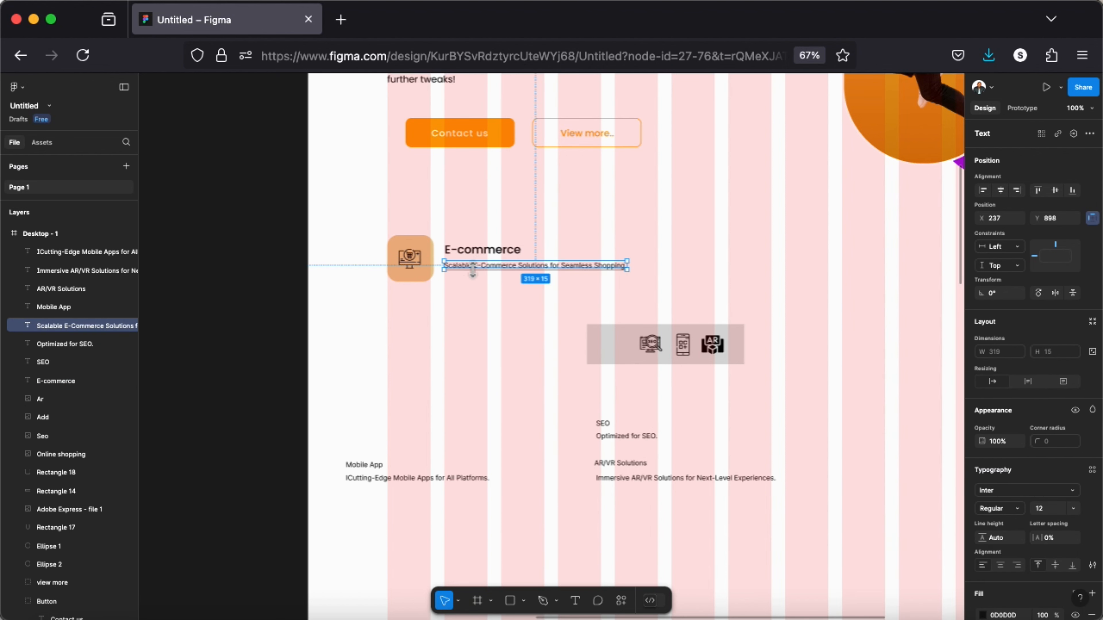
click(1027, 490)
text(popp)
click(869, 370)
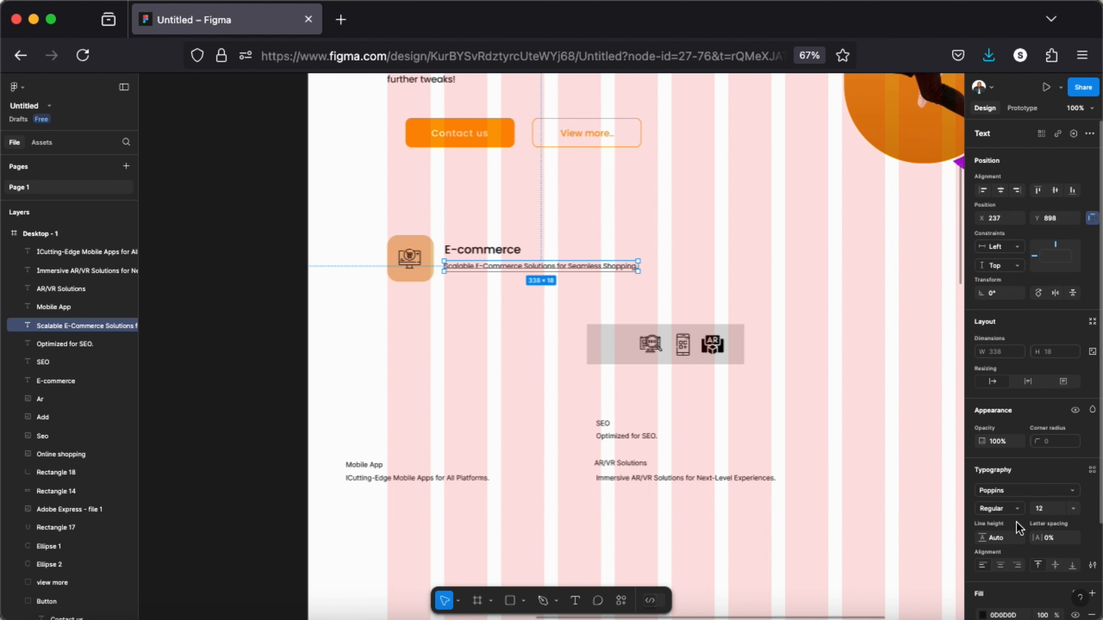
click(1055, 509)
text(15)
key(Return)
click(490, 276)
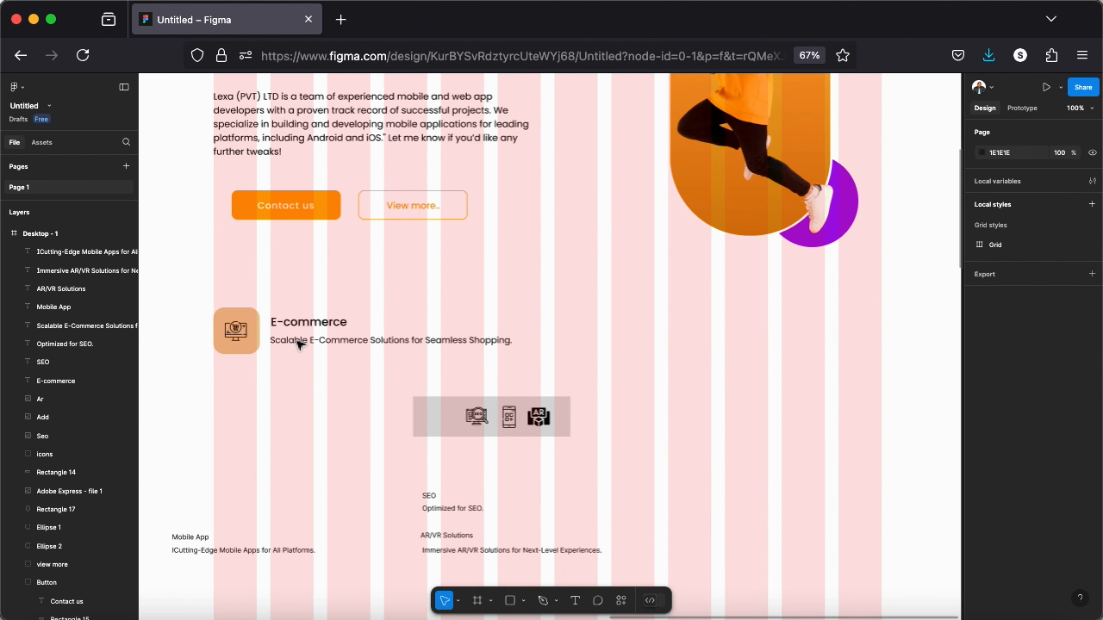
Step: Group the E-commerce icon, title and description into one card
click(297, 341)
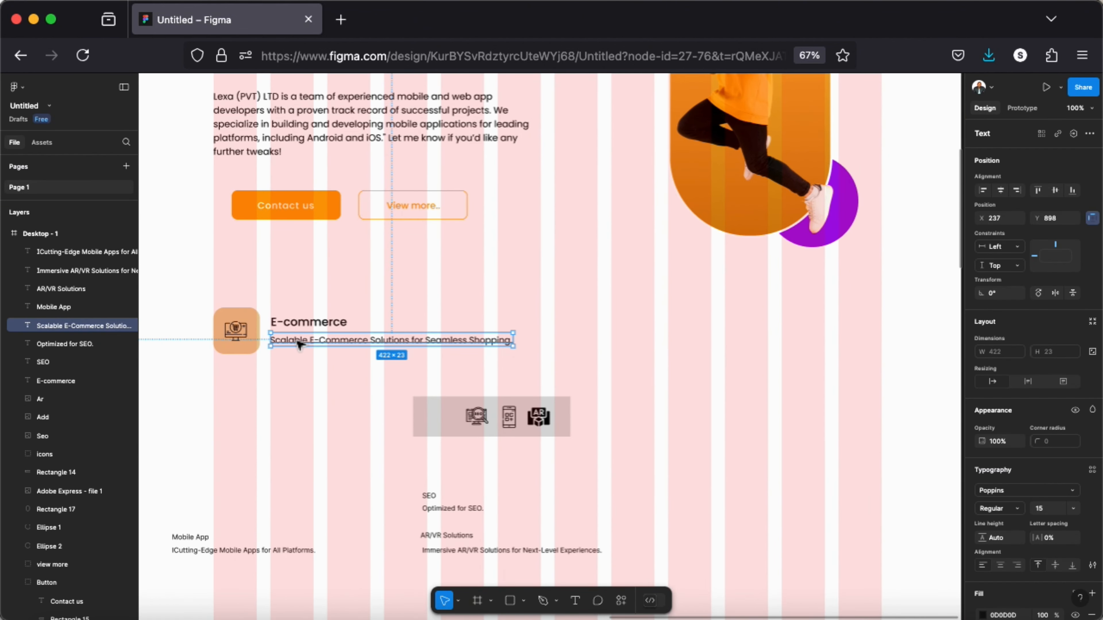
drag(524, 353, 221, 287)
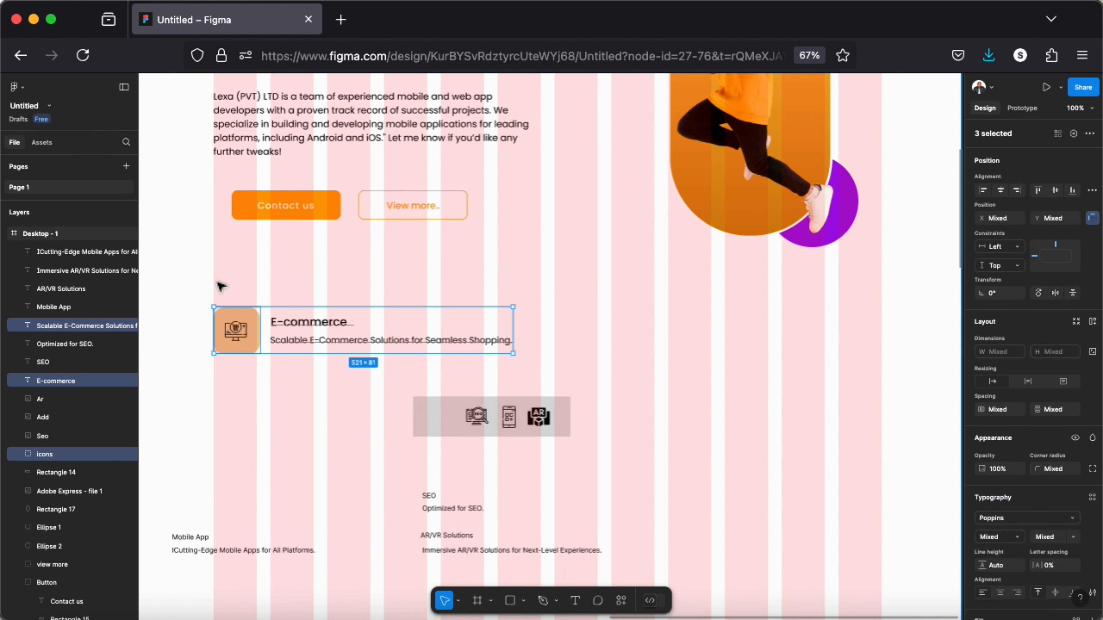
key(super+g)
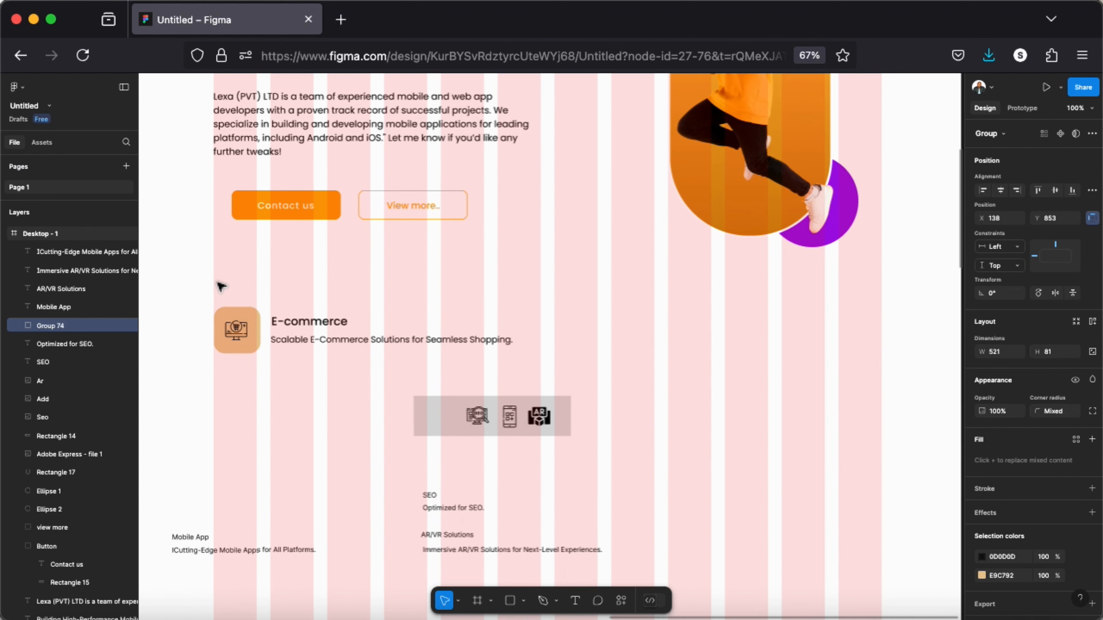
Step: Shorten the E-commerce card's description to "Scalable E-Commerce"
scroll(191, 312, left, 5)
click(593, 360)
double_click(593, 346)
key(BackSpace)
key(BackSpace)
key(BackSpace)
key(BackSpace)
key(BackSpace)
key(BackSpace)
key(BackSpace)
key(BackSpace)
key(BackSpace)
key(BackSpace)
key(BackSpace)
key(BackSpace)
key(BackSpace)
key(BackSpace)
key(BackSpace)
key(BackSpace)
key(BackSpace)
key(BackSpace)
key(BackSpace)
key(BackSpace)
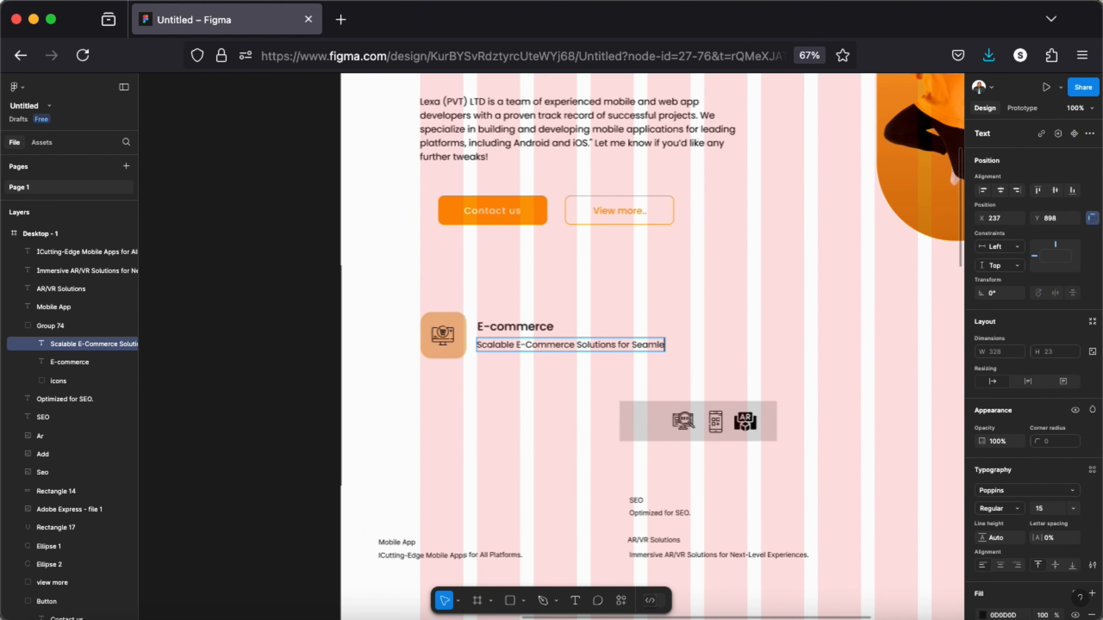
click(734, 347)
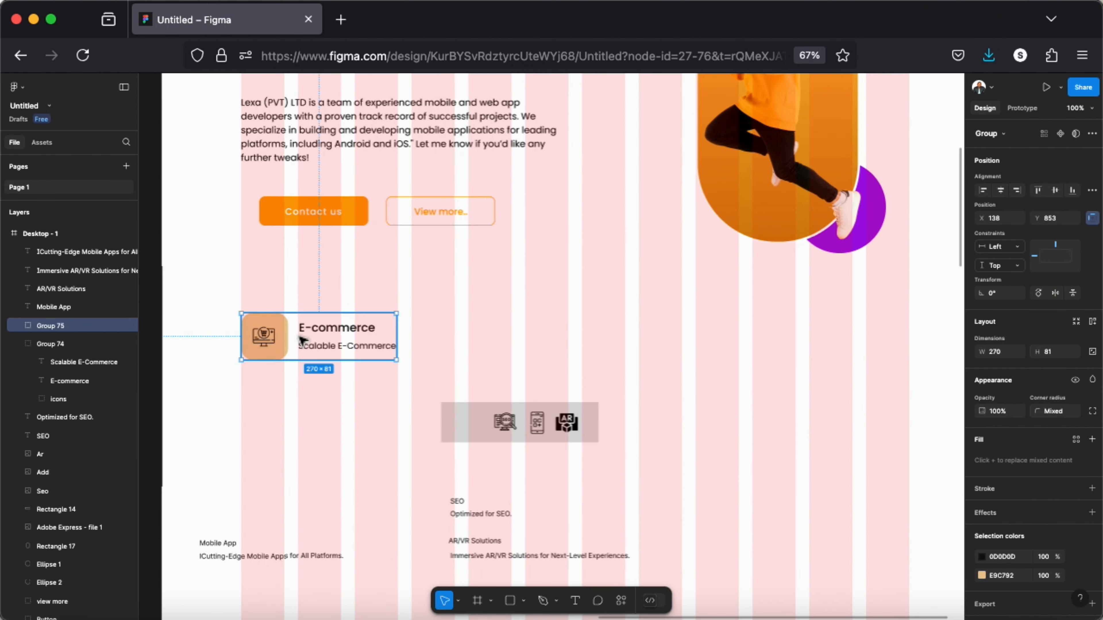
Step: Undo the in-place duplicate and lay out three copies of the E-commerce card in a row beside the original, following the column grid
key(super+z)
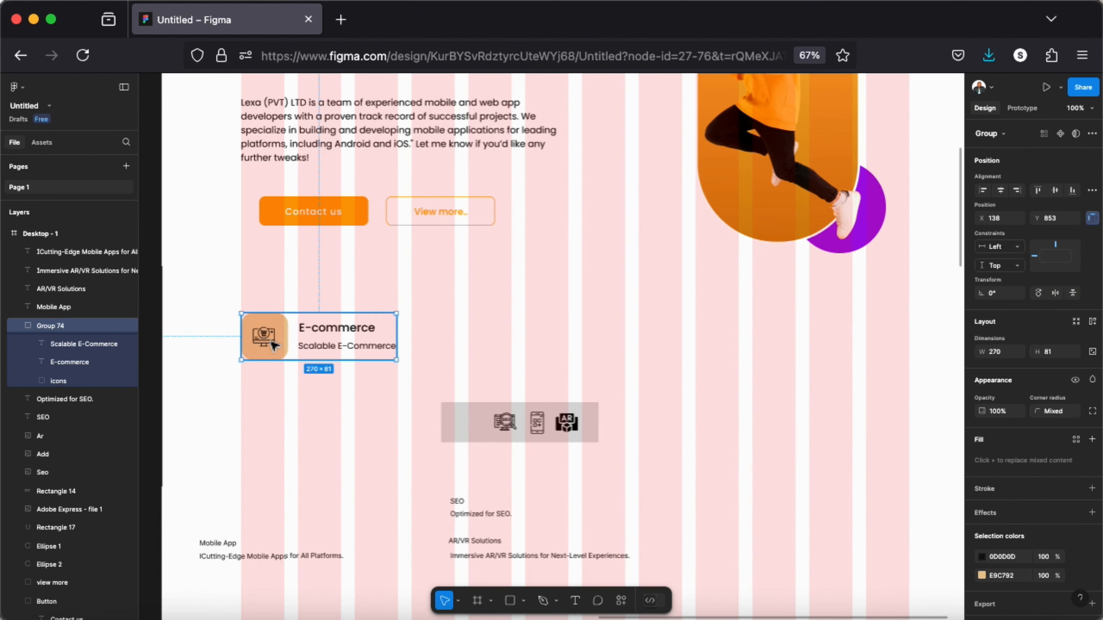
drag(275, 346, 655, 346)
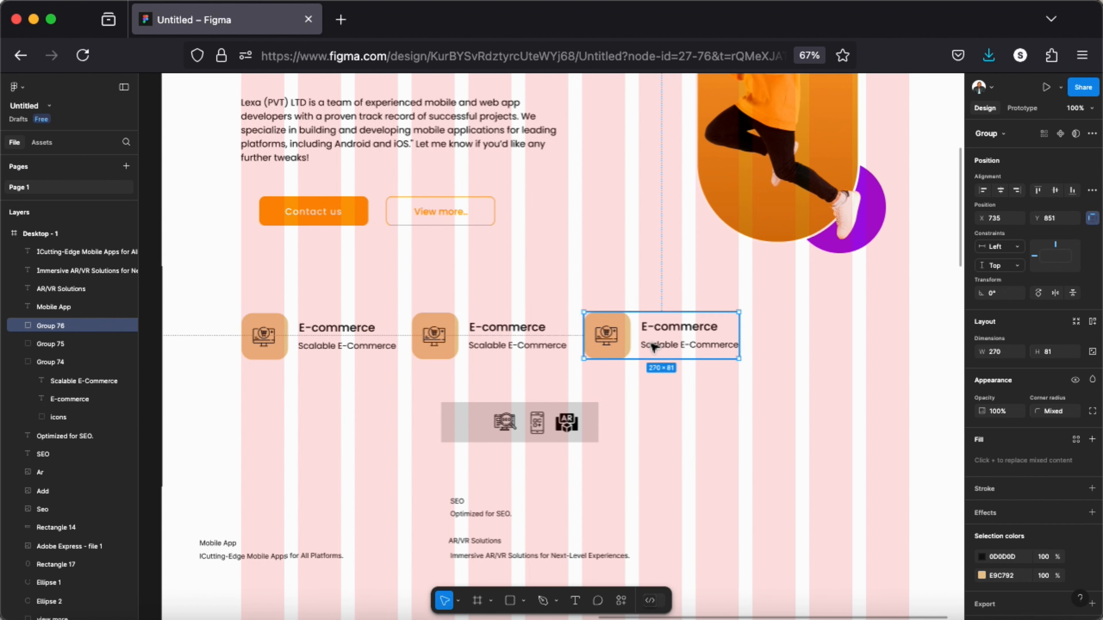
key(super+d)
drag(780, 335, 775, 336)
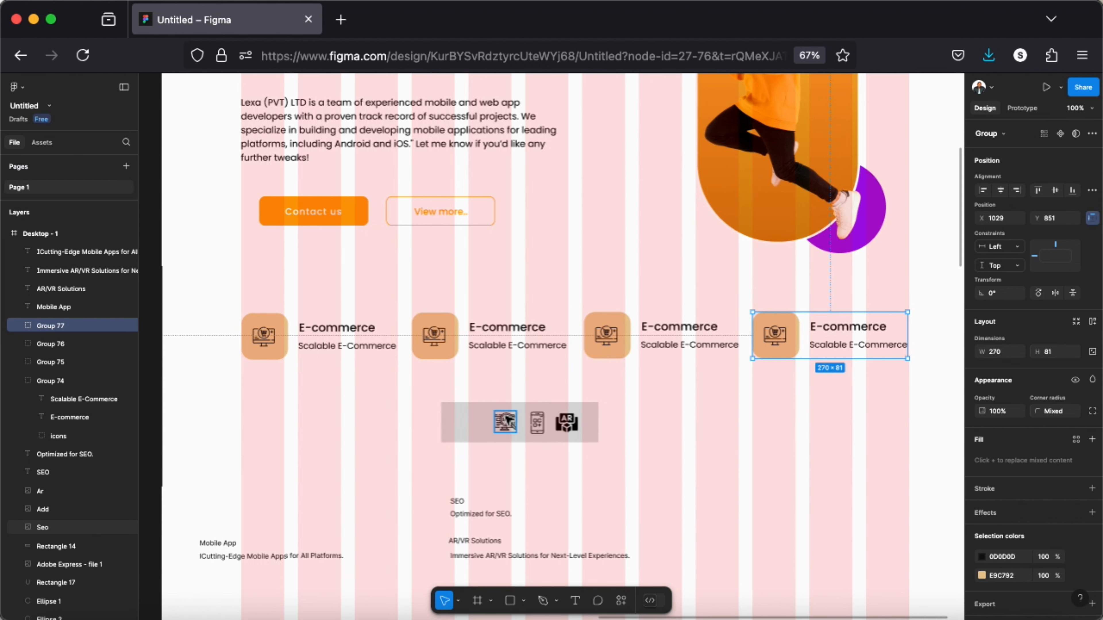
Step: Cut the SEO icon from the gray background and paste it as the replacement for the second card's shopping icon
click(508, 424)
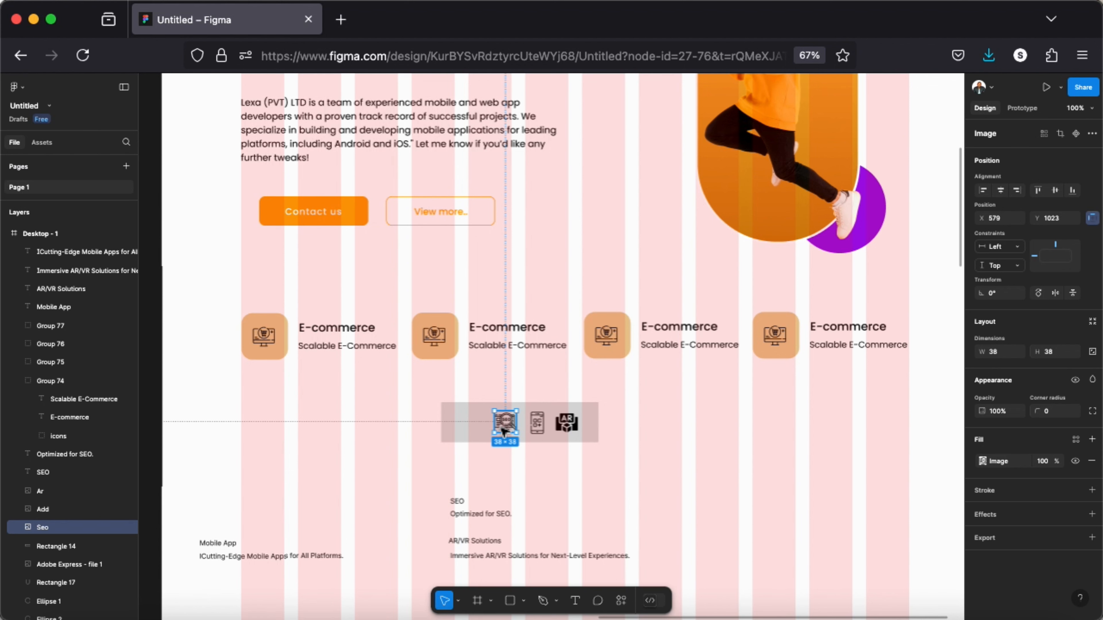
key(Delete)
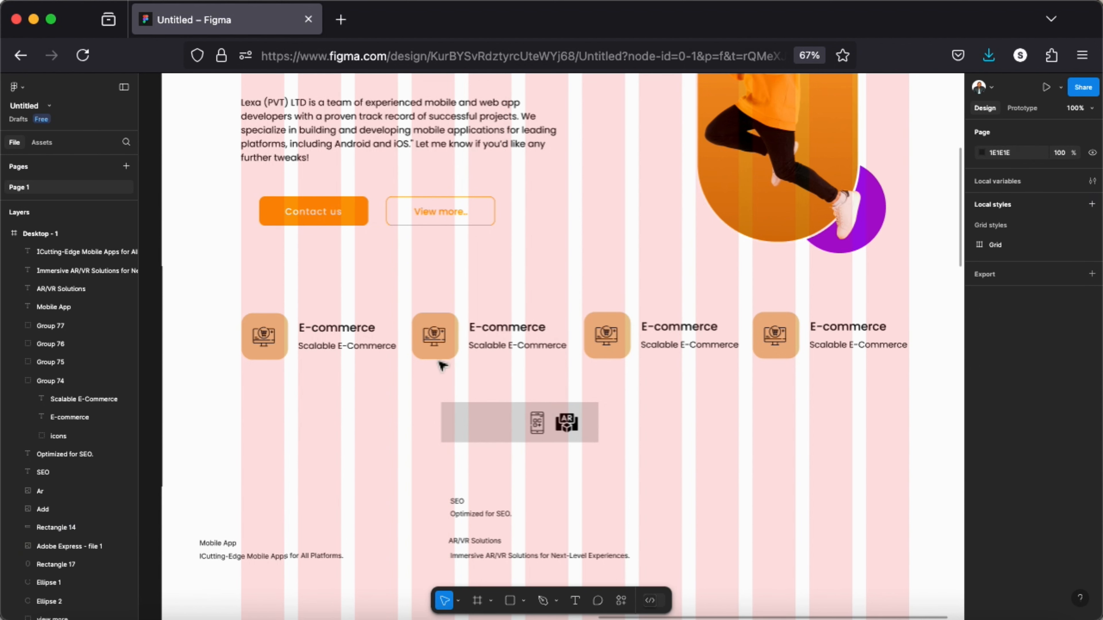
double_click(435, 345)
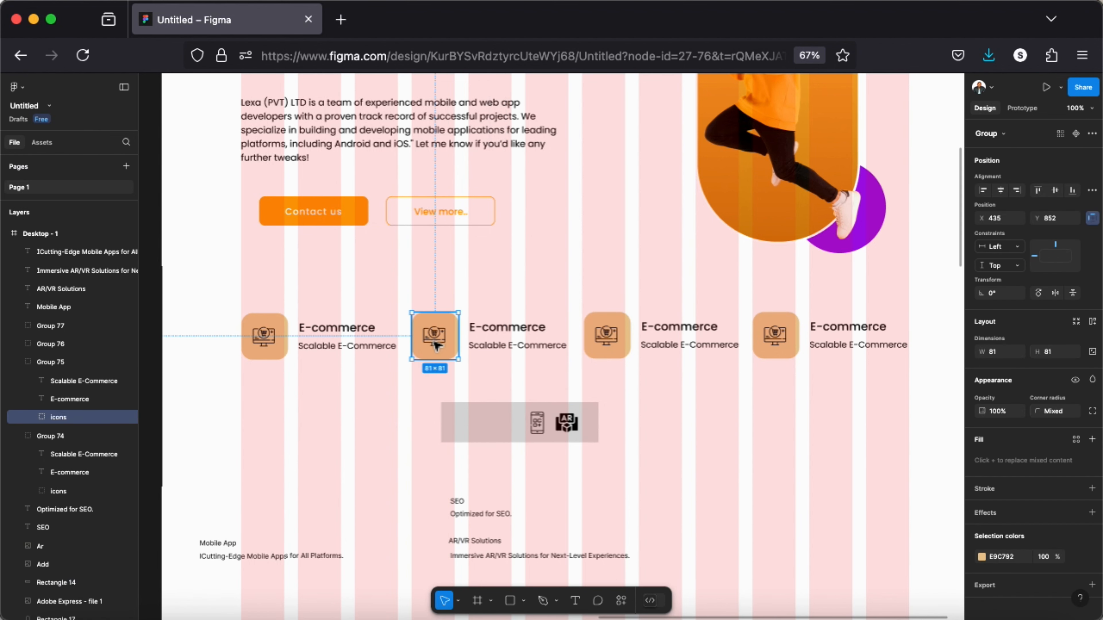
double_click(435, 343)
right_click(436, 343)
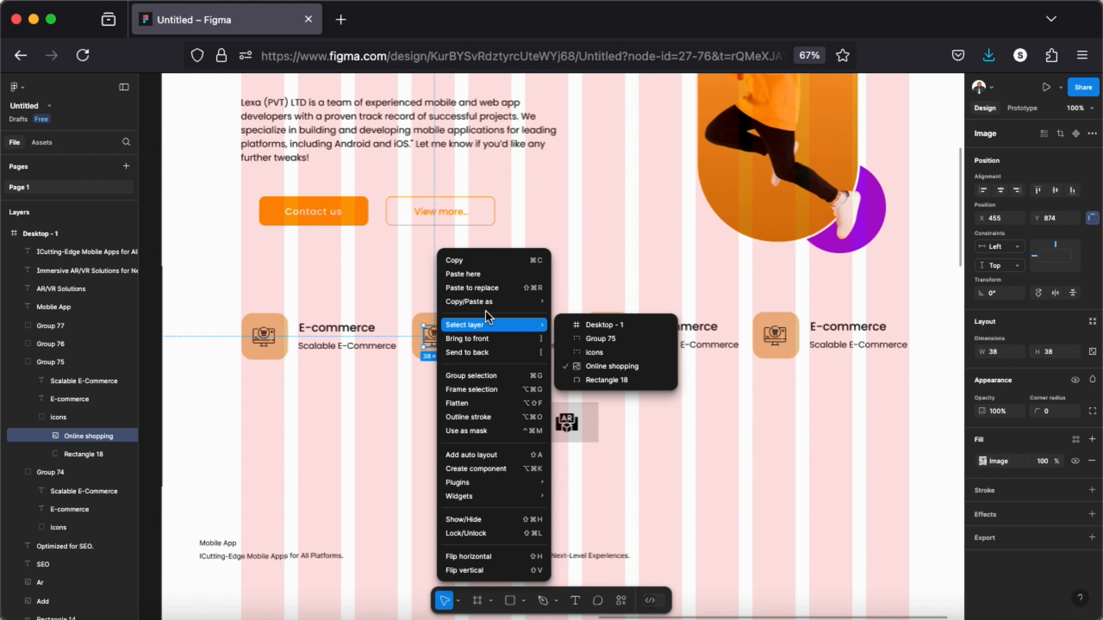
mouse_move(492, 309)
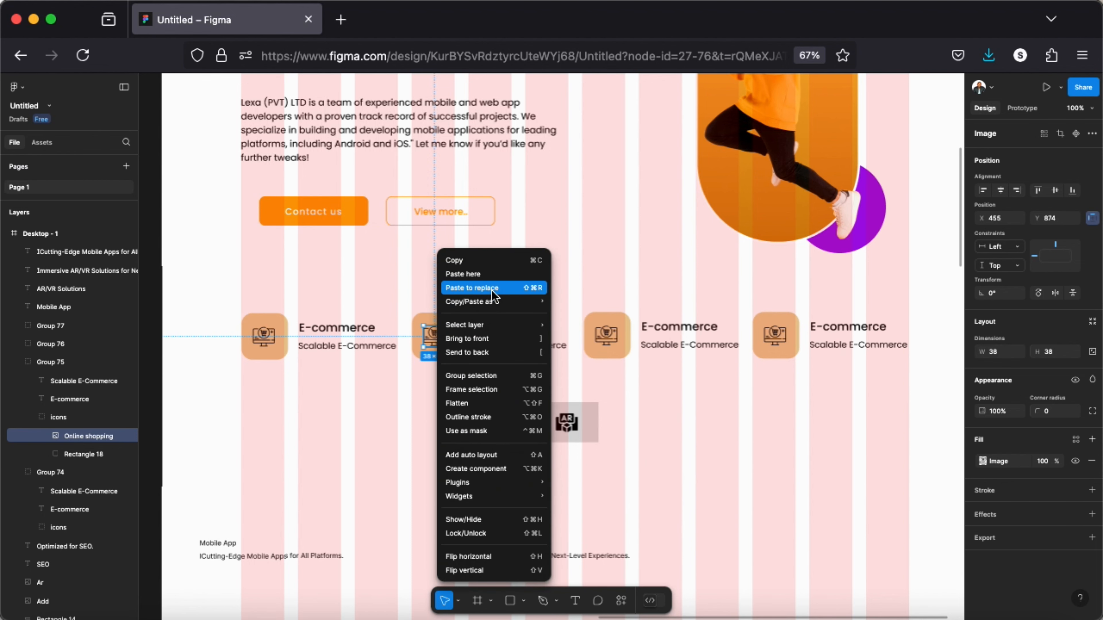
click(492, 288)
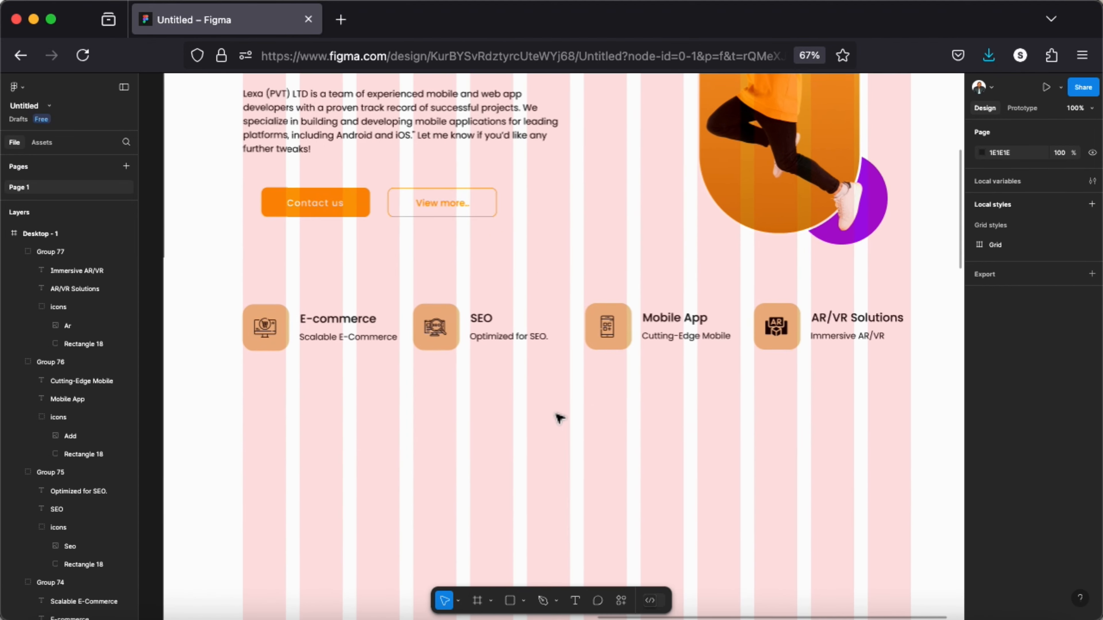
Step: Hide the column layout grid on the Desktop frame
scroll(558, 419, up, 10)
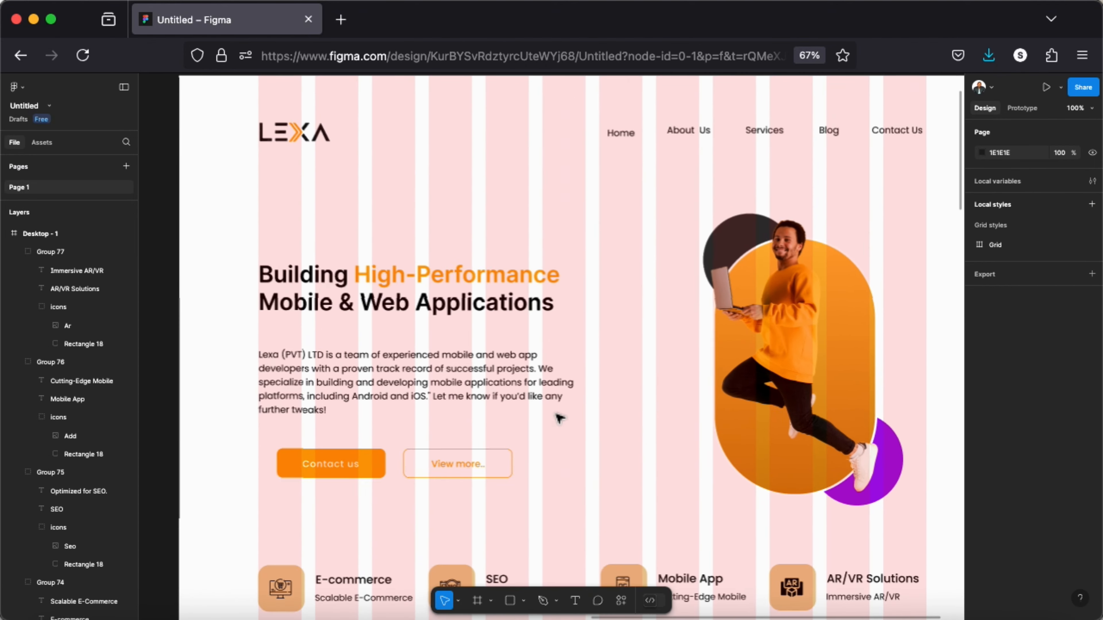
click(187, 226)
scroll(1029, 382, down, 3)
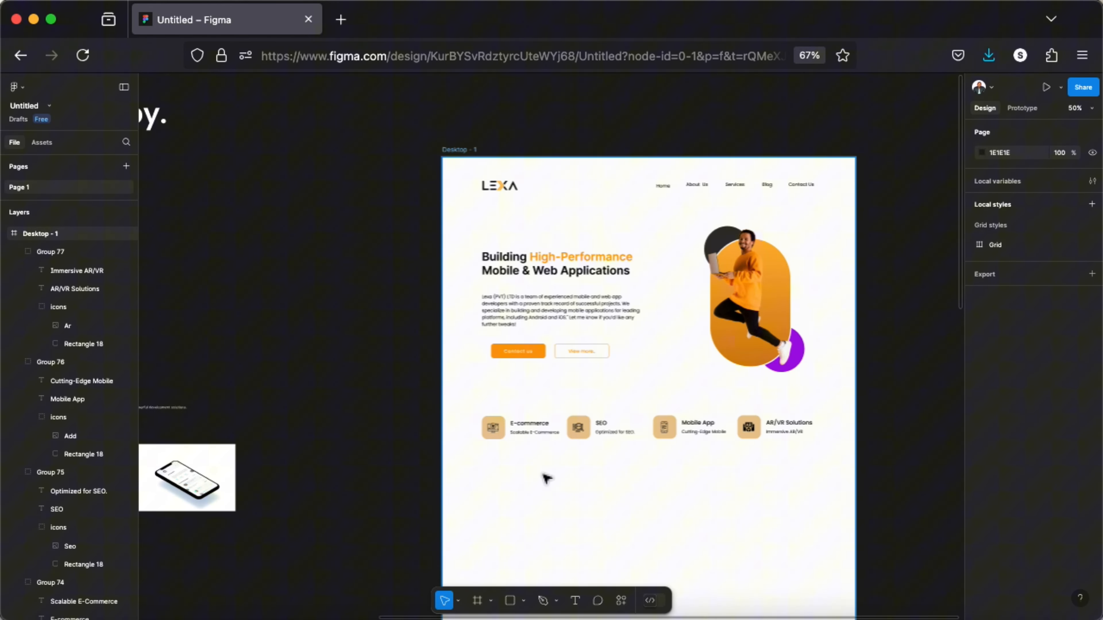
key(shift+0)
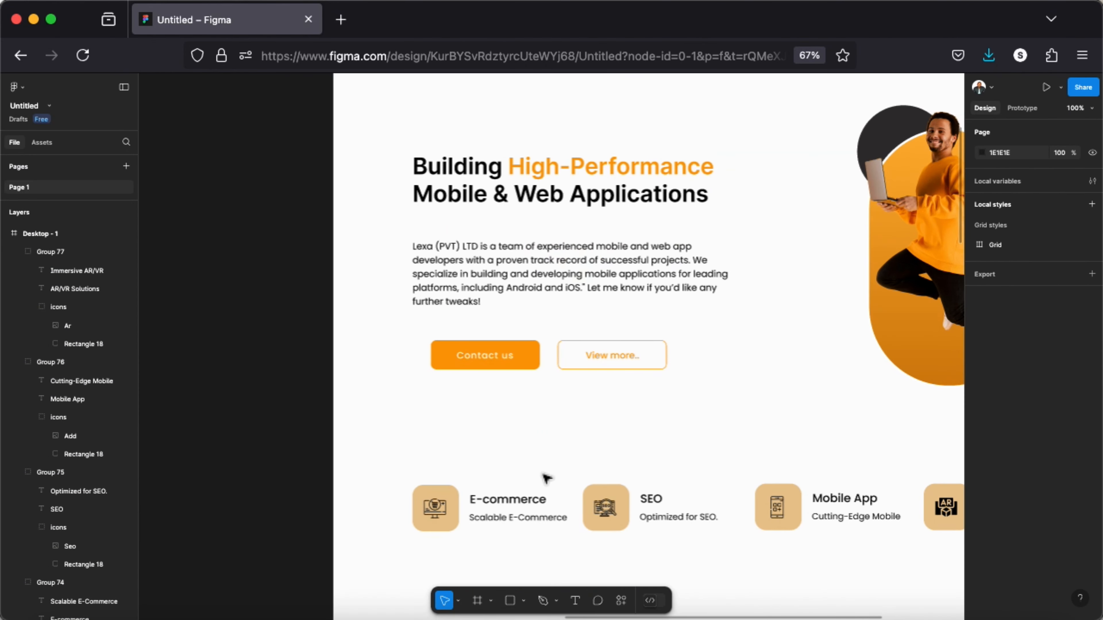
Step: Lighten the background square of the E-commerce card's icon to a pale beige fill, F3E8D6
scroll(544, 475, down, 5)
click(439, 317)
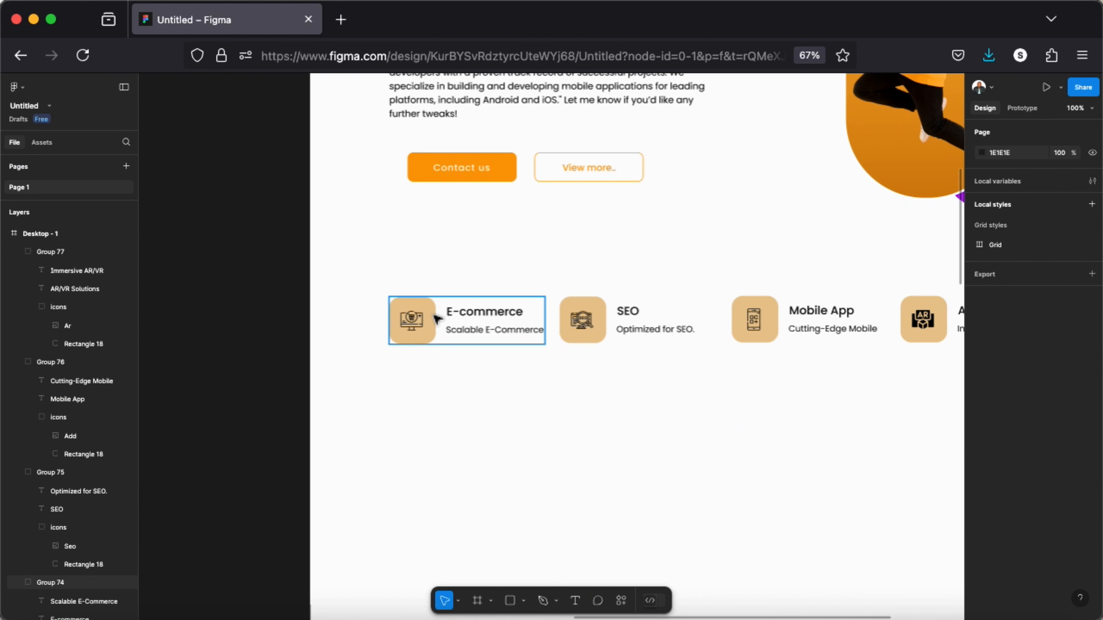
double_click(435, 317)
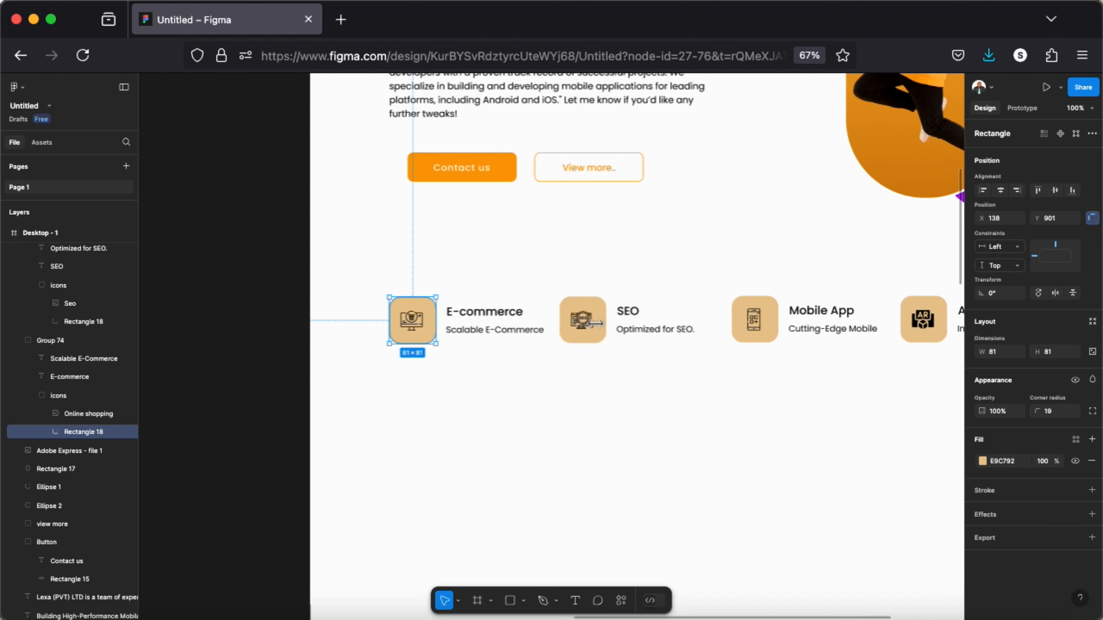
click(982, 460)
mouse_move(859, 358)
mouse_down()
mouse_move(872, 340)
mouse_move(848, 345)
mouse_up()
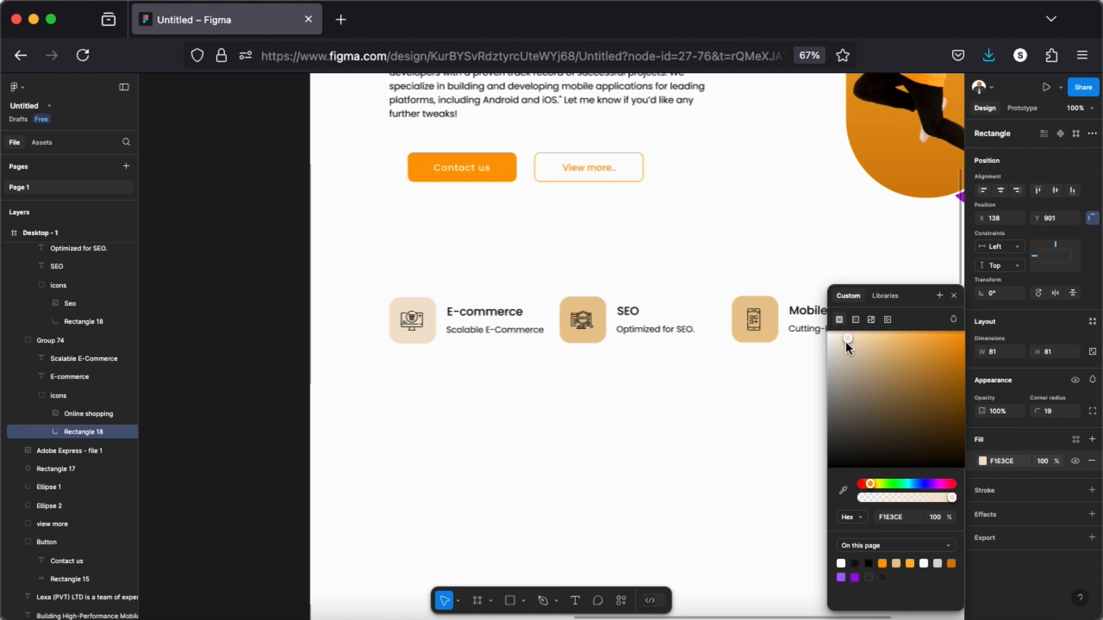
click(953, 295)
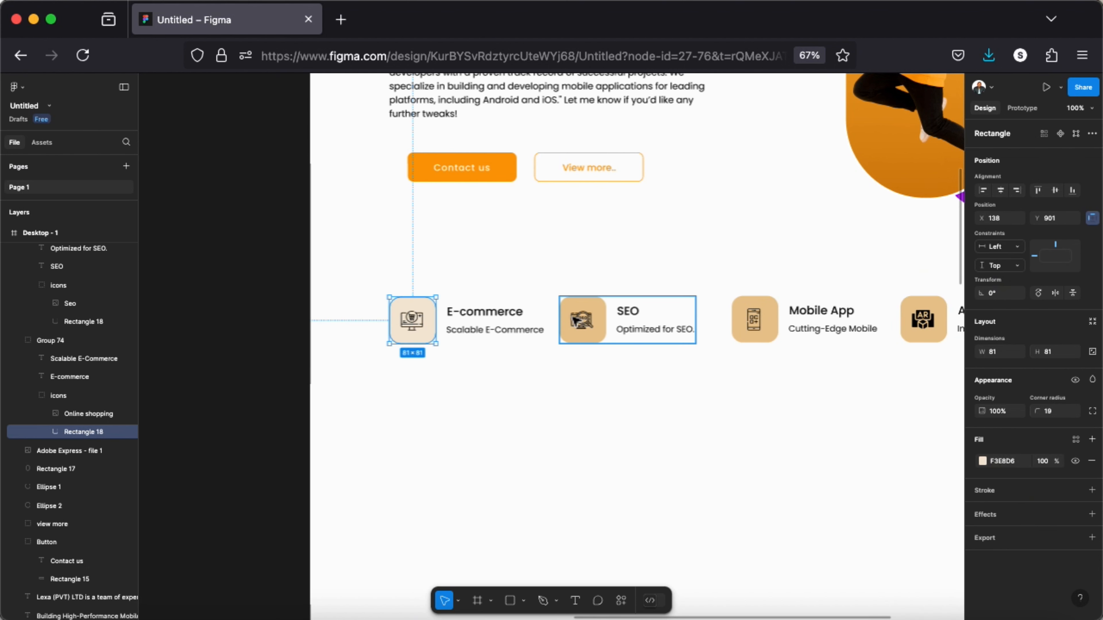
Step: Change the fill of the SEO icon's background square to light purple, EBDFF8
double_click(600, 313)
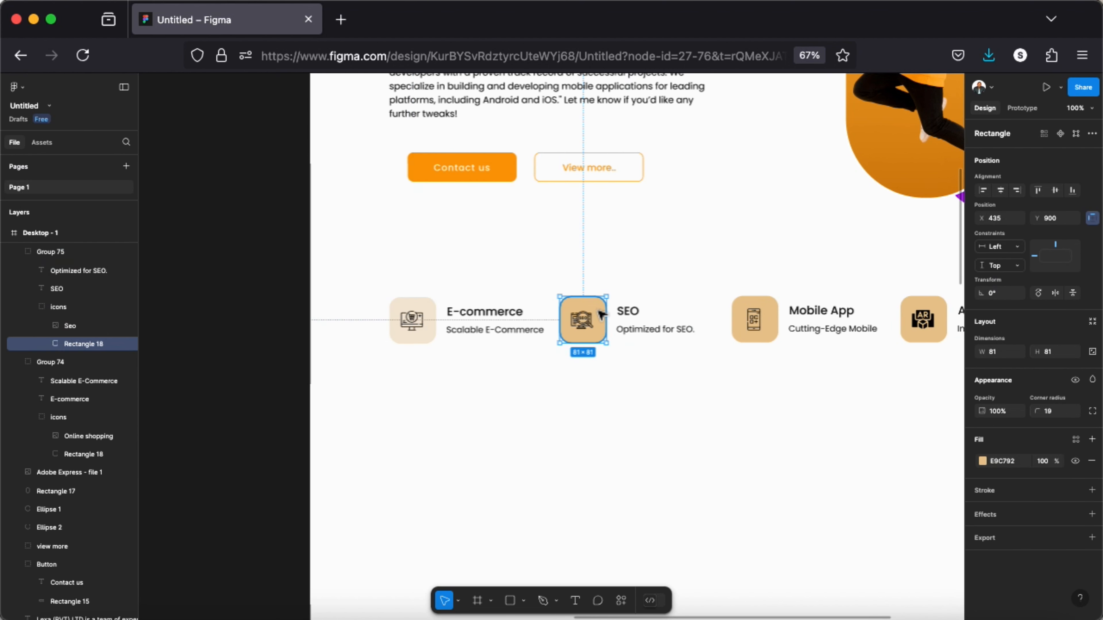
click(986, 463)
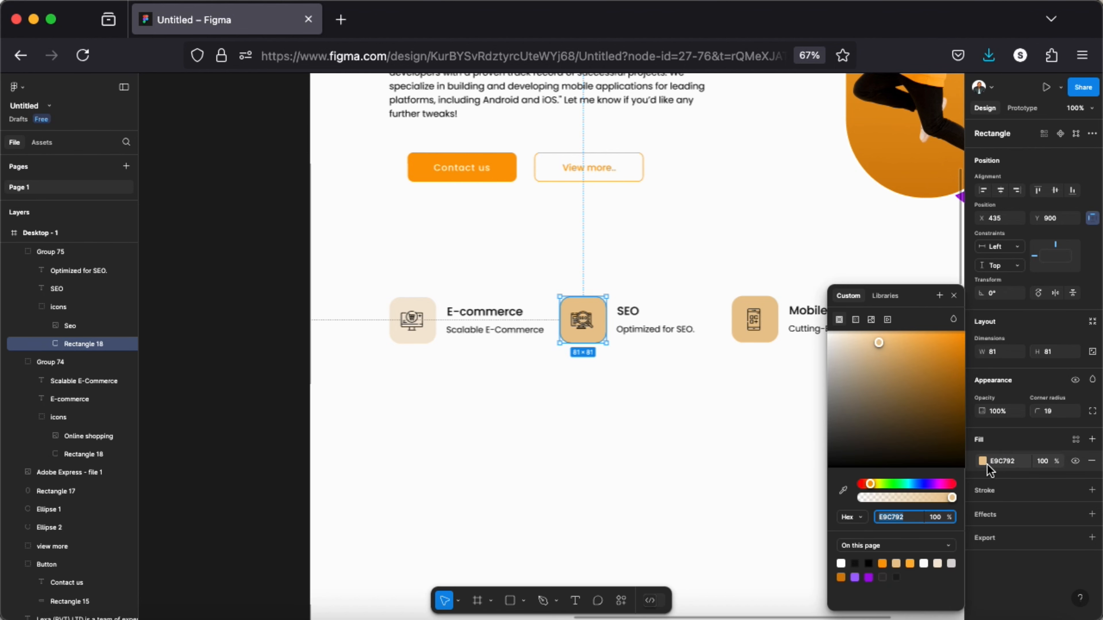
text(FFEED4)
key(Return)
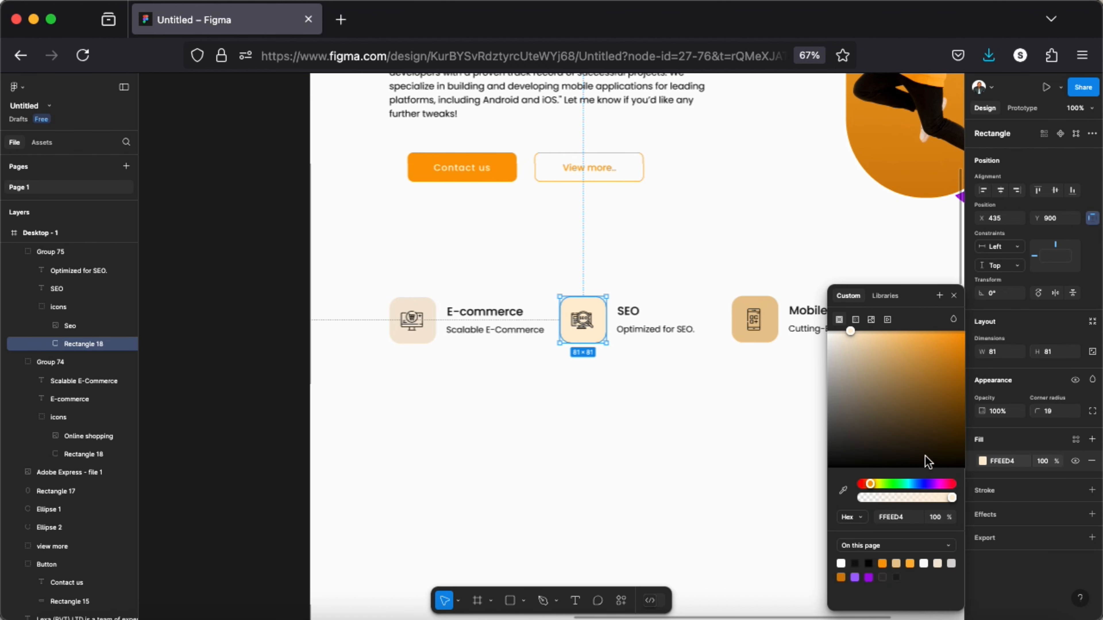
click(929, 485)
drag(852, 332, 841, 337)
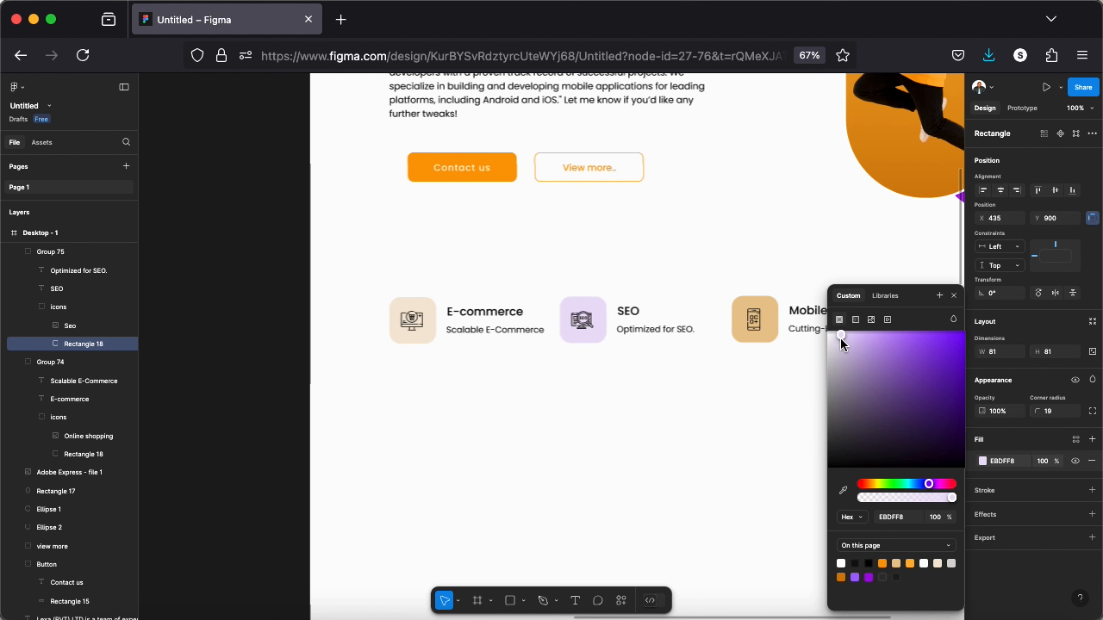
click(954, 297)
Step: Change the Mobile App icon's background colour to light gray, E4E4E3
scroll(743, 330, right, 2)
double_click(702, 338)
click(981, 556)
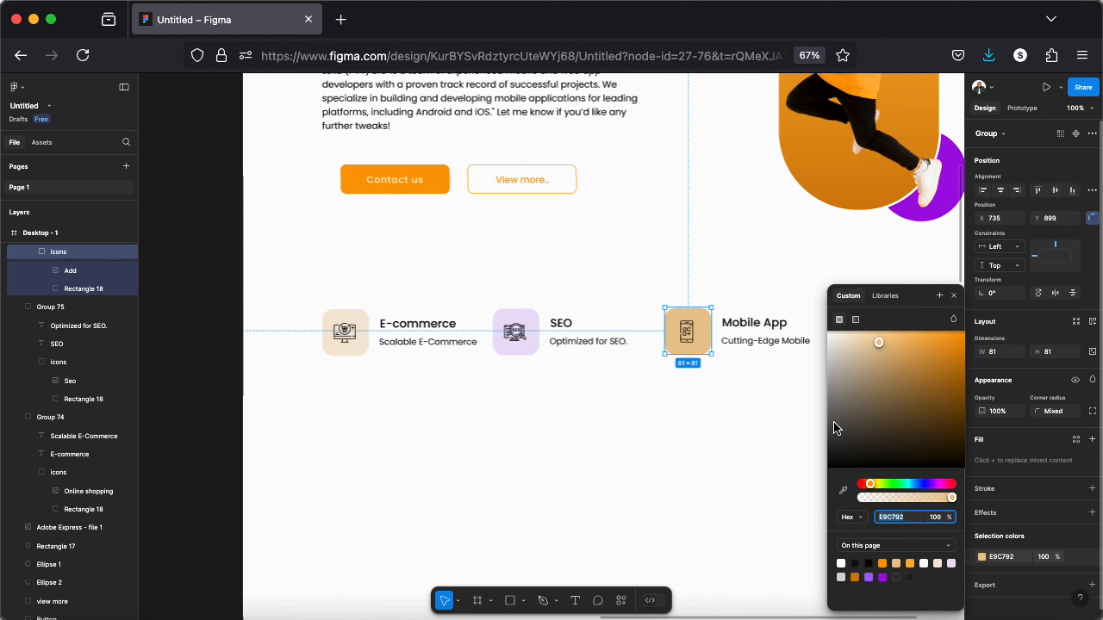
scroll(706, 424, up, 4)
scroll(706, 424, right, 4)
scroll(707, 424, down, 3)
scroll(706, 423, left, 1)
drag(834, 393, 827, 347)
Step: Change the AR/VR Solutions icon's background colour to light blue, D4E3F9
double_click(692, 411)
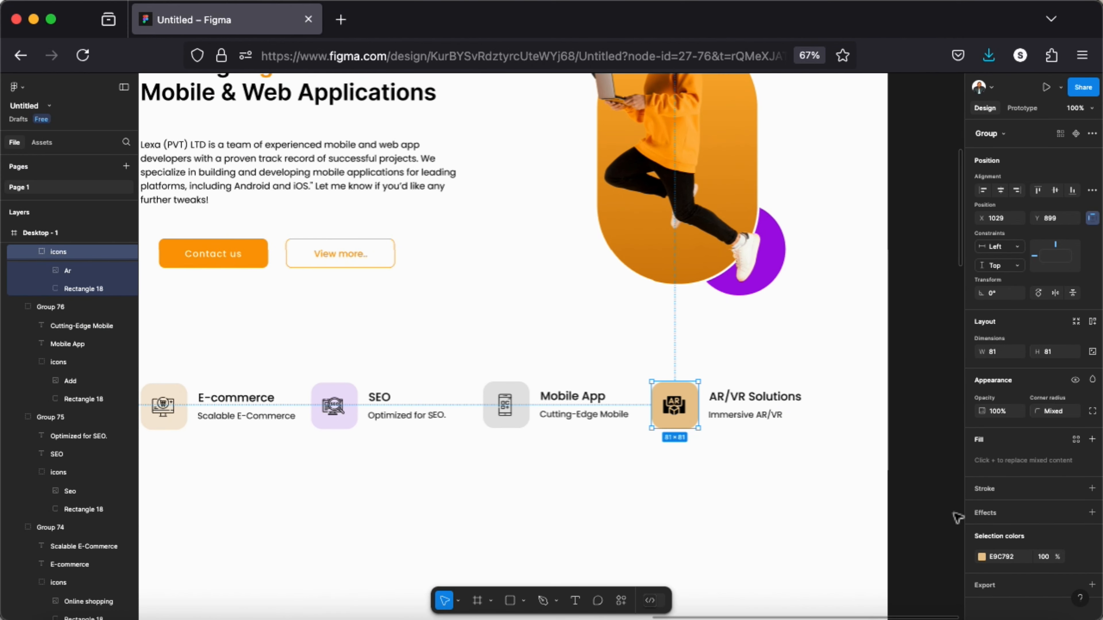
click(981, 557)
click(926, 484)
scroll(608, 481, up, 3)
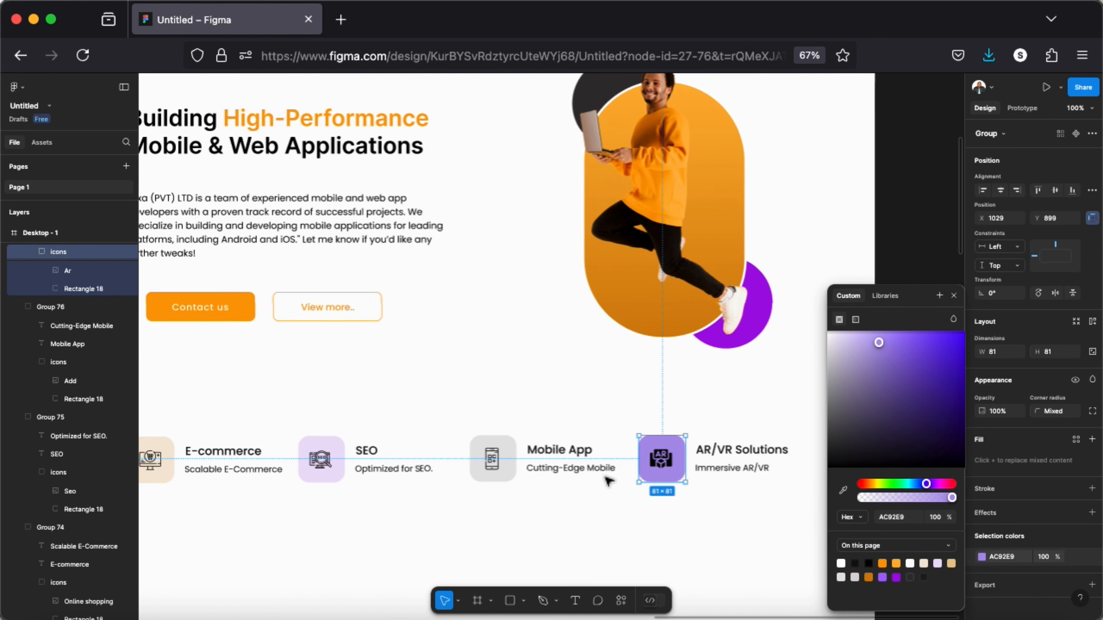
drag(854, 347, 848, 338)
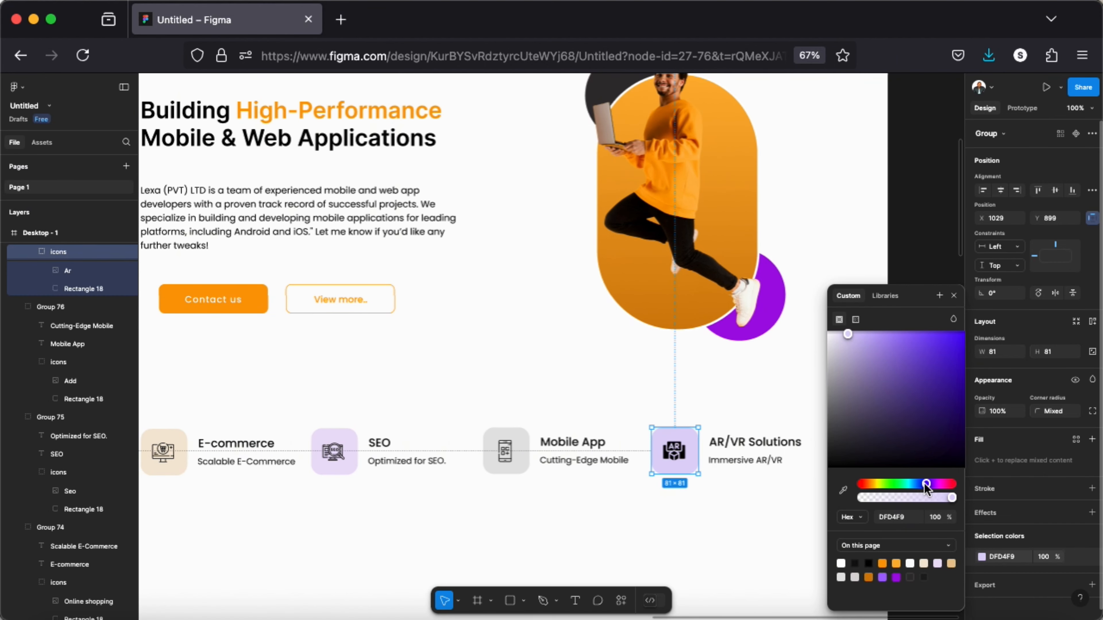
drag(927, 484, 915, 484)
click(953, 295)
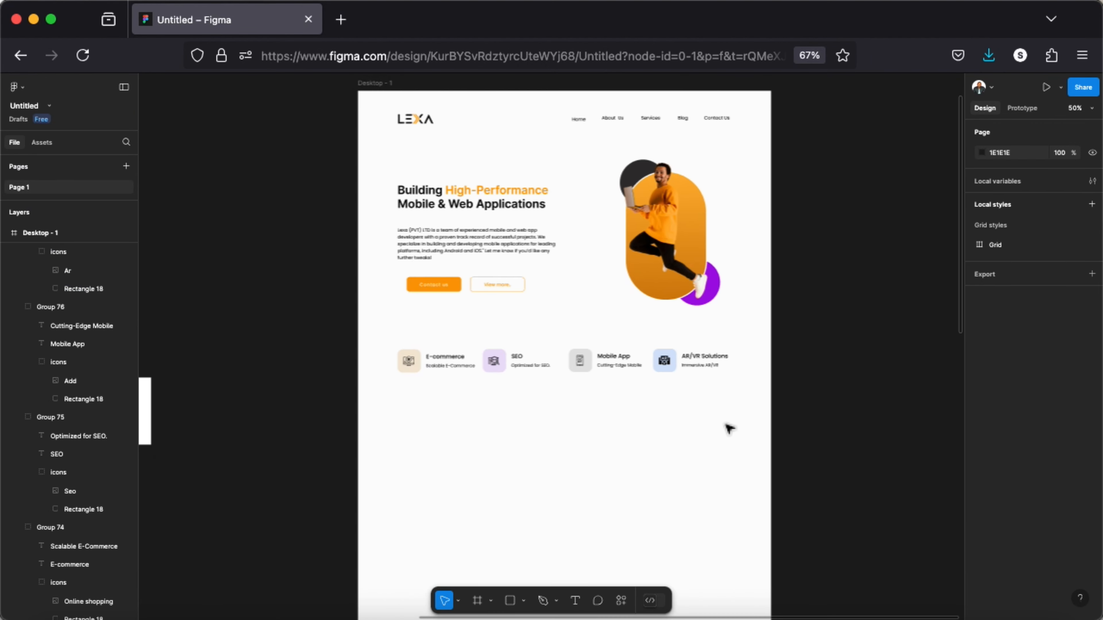
Step: Move the "Transform Your Website with Powerful Solutions." line from the page copy into the Desktop frame, below the E-commerce card
scroll(730, 429, left, 15)
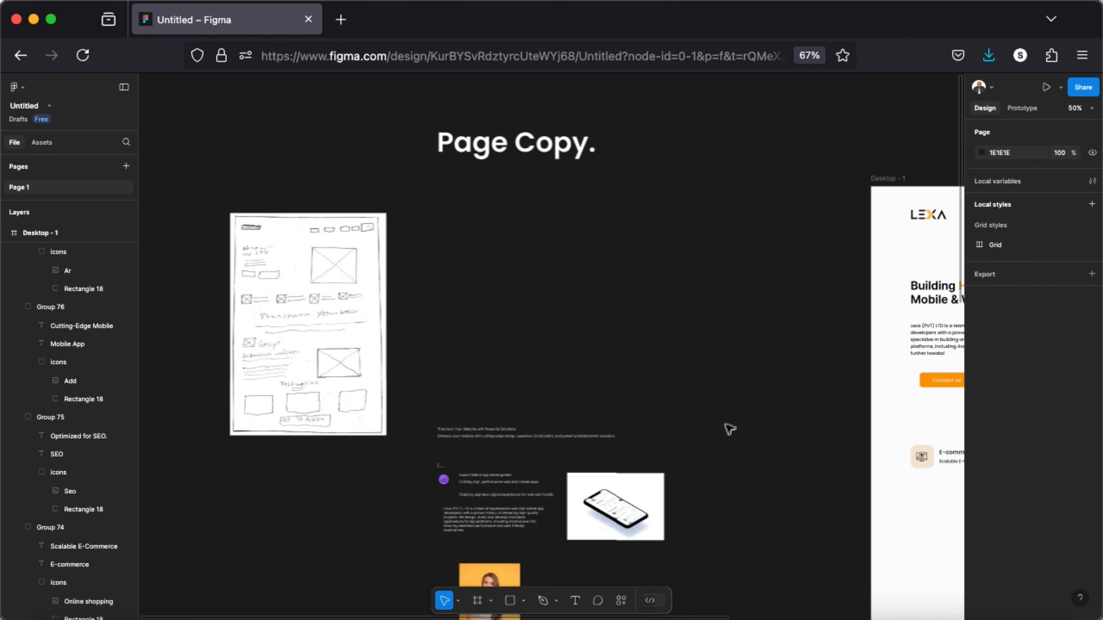
key(shift+0)
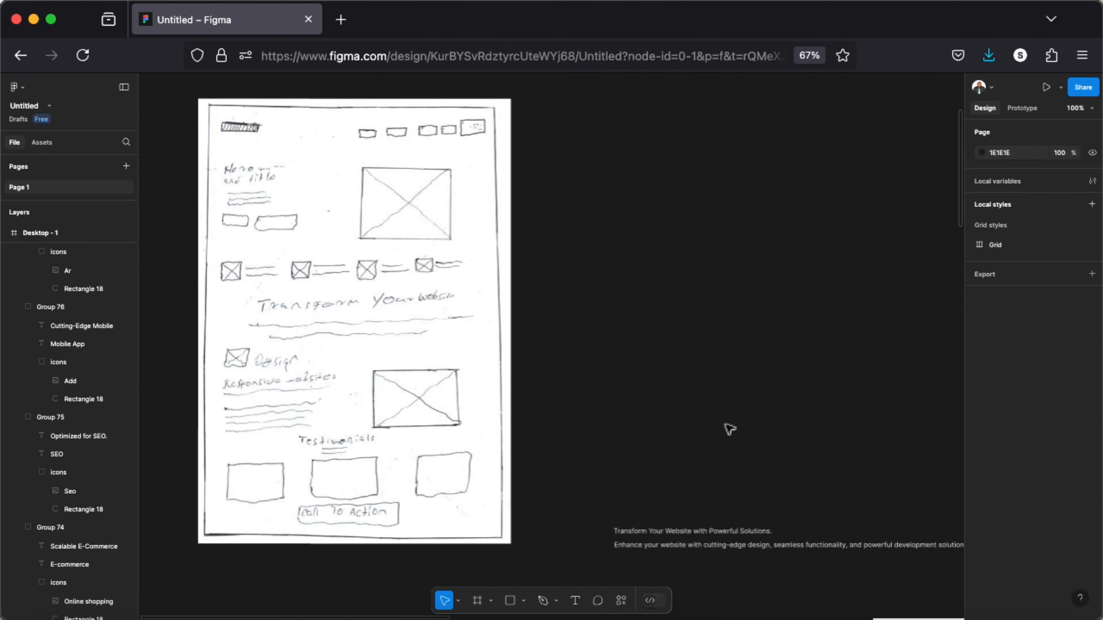
scroll(730, 429, down, 3)
scroll(729, 429, right, 3)
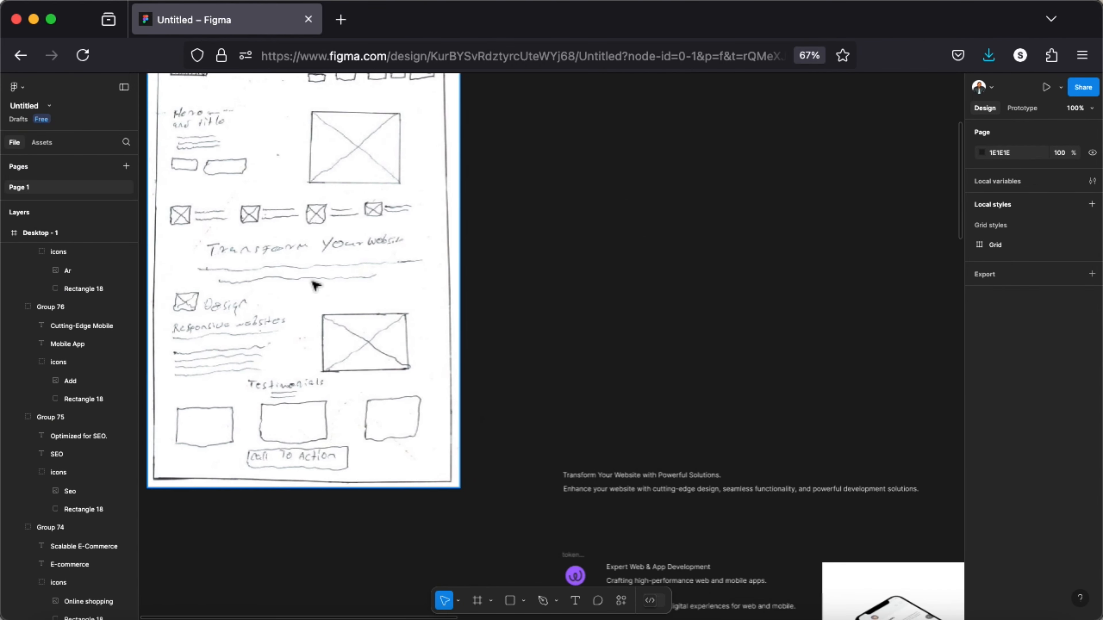
scroll(364, 265, down, 10)
scroll(364, 266, right, 9)
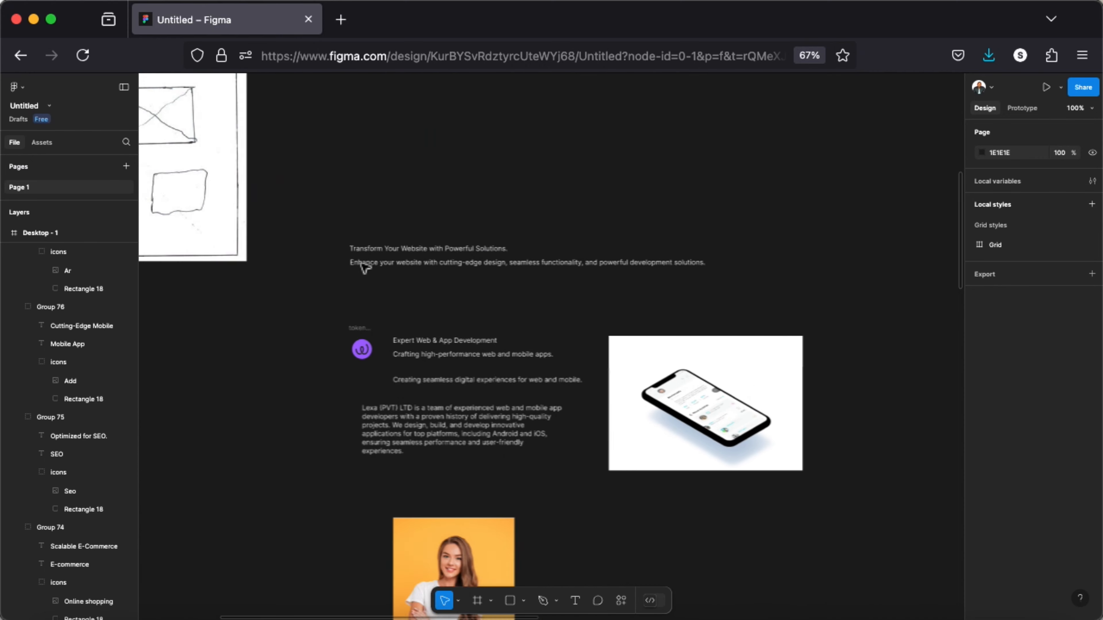
double_click(257, 148)
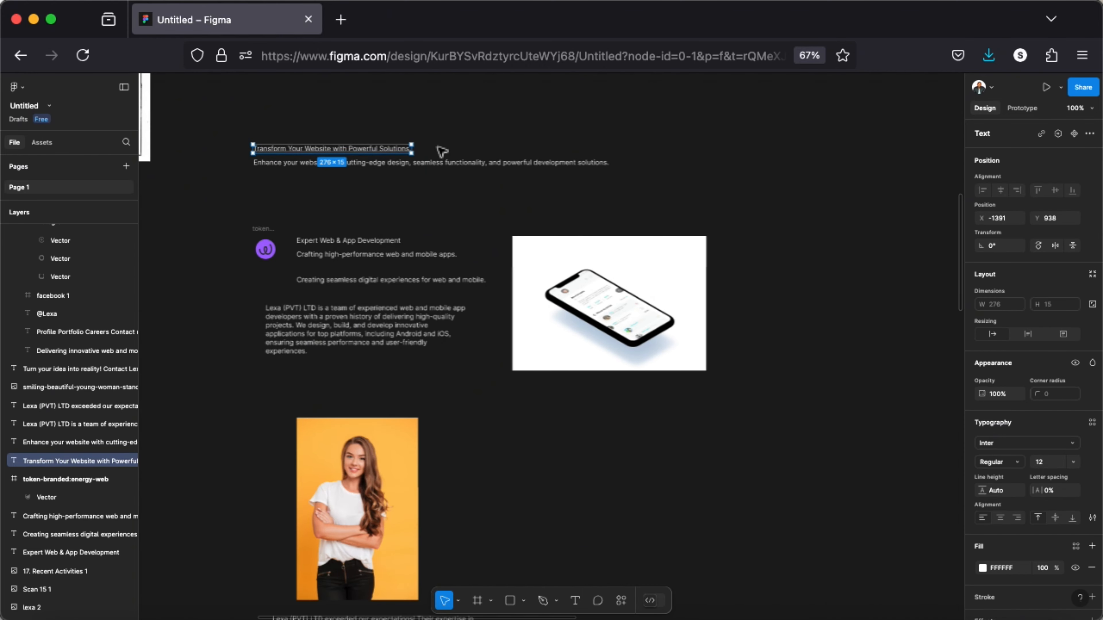
drag(675, 221, 864, 255)
scroll(844, 257, right, 10)
drag(441, 242, 921, 319)
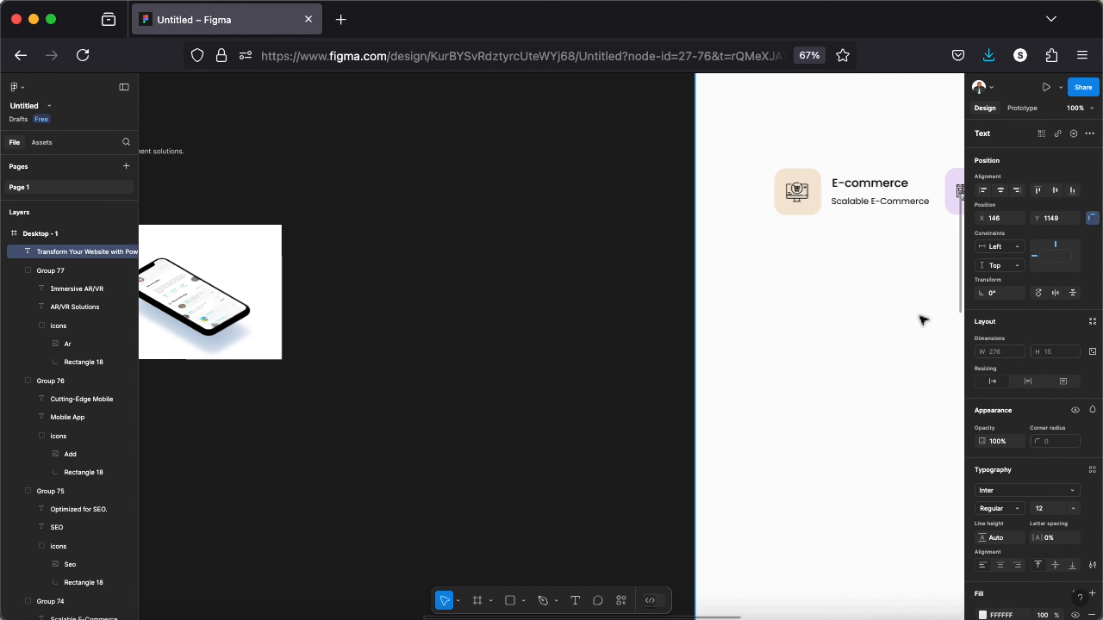
Step: Recolour the "Transform Your Website with Powerful Solutions." text to black, 000000
click(983, 616)
click(850, 447)
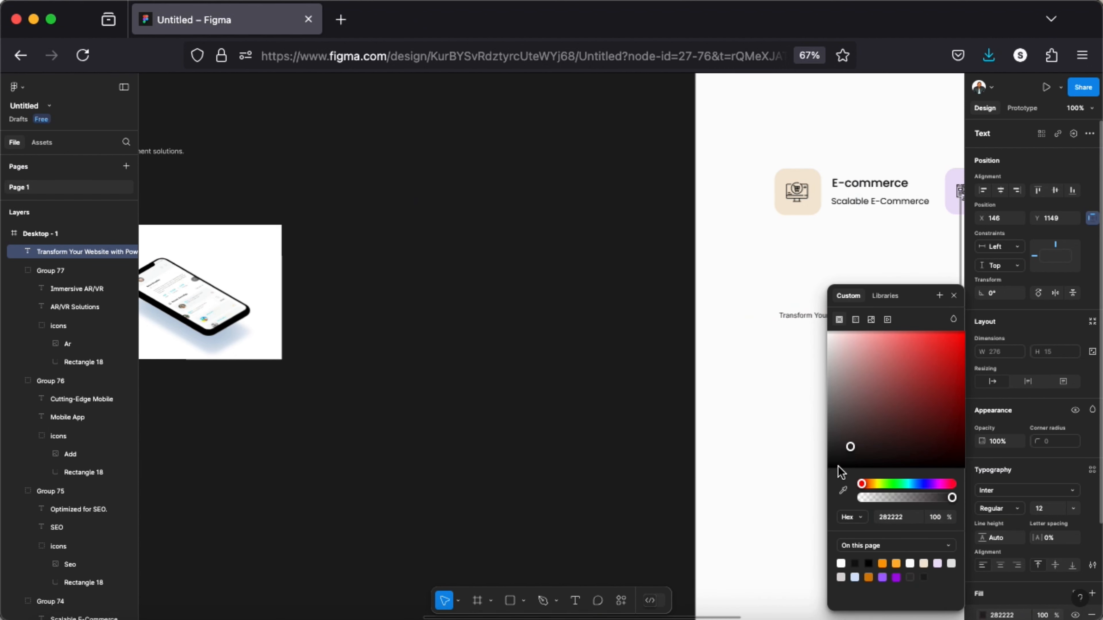
click(954, 296)
scroll(711, 443, right, 15)
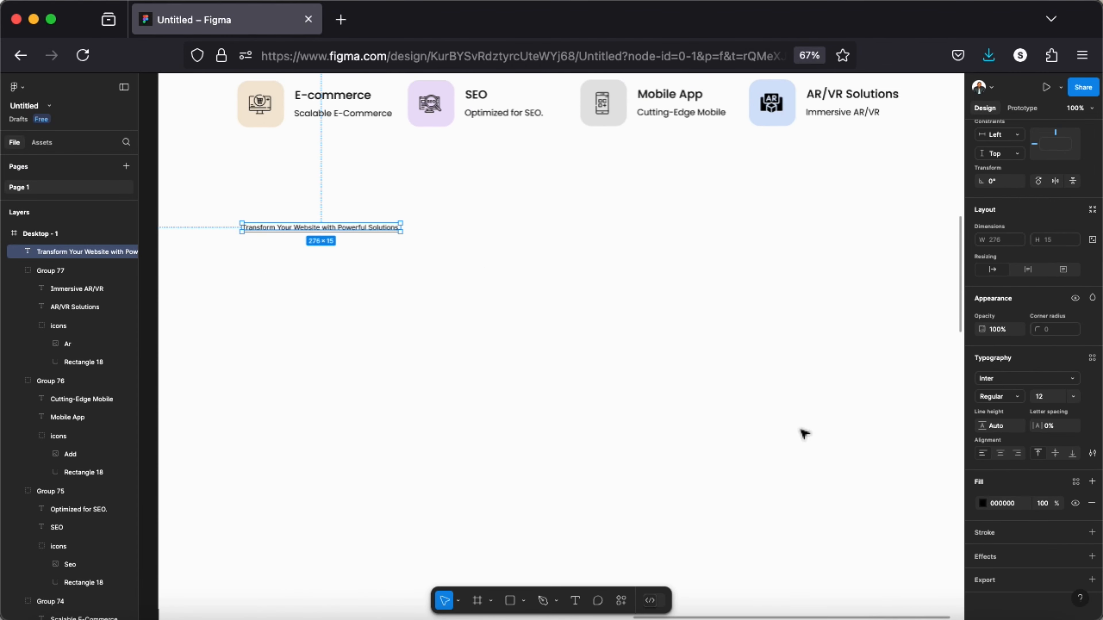
Step: Show the 12-column layout grid on the Desktop frame again
click(802, 434)
scroll(803, 433, up, 15)
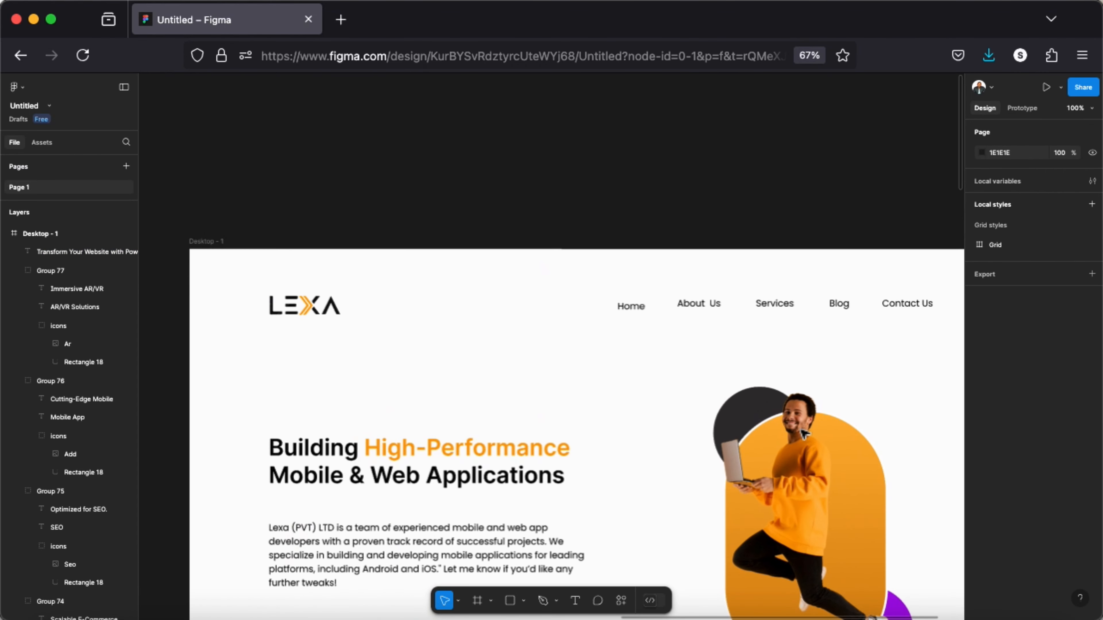
click(429, 251)
scroll(1089, 432, down, 7)
click(1075, 550)
Step: Center the "Transform Your Website" text horizontally in the frame below the service cards, with its horizontal constraint set to Center
scroll(640, 542, down, 10)
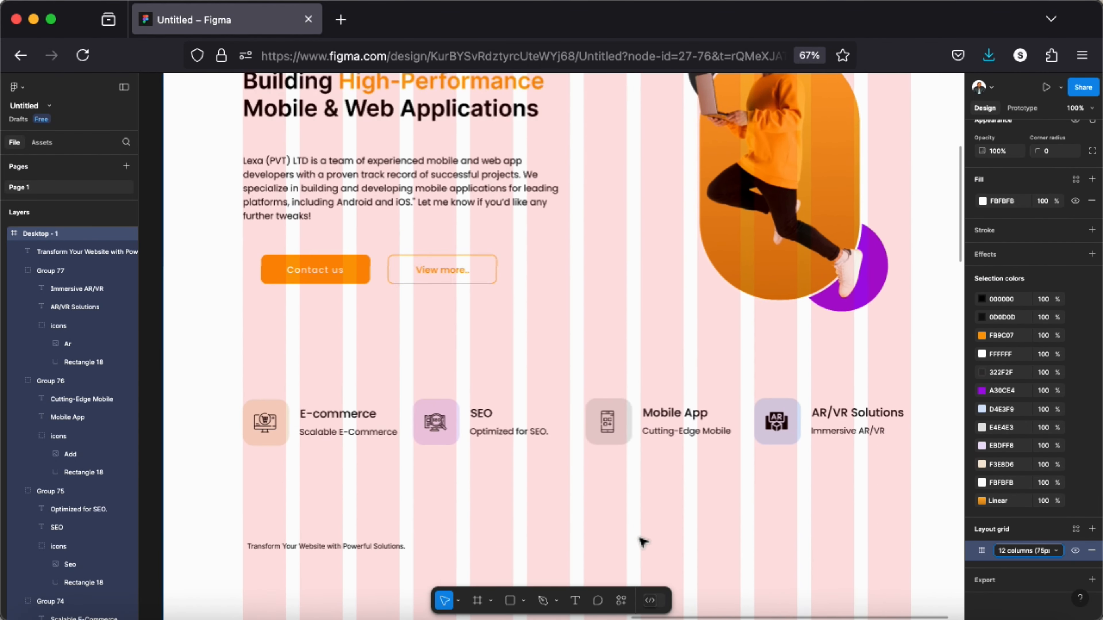
click(382, 471)
drag(382, 471, 622, 465)
key(Down)
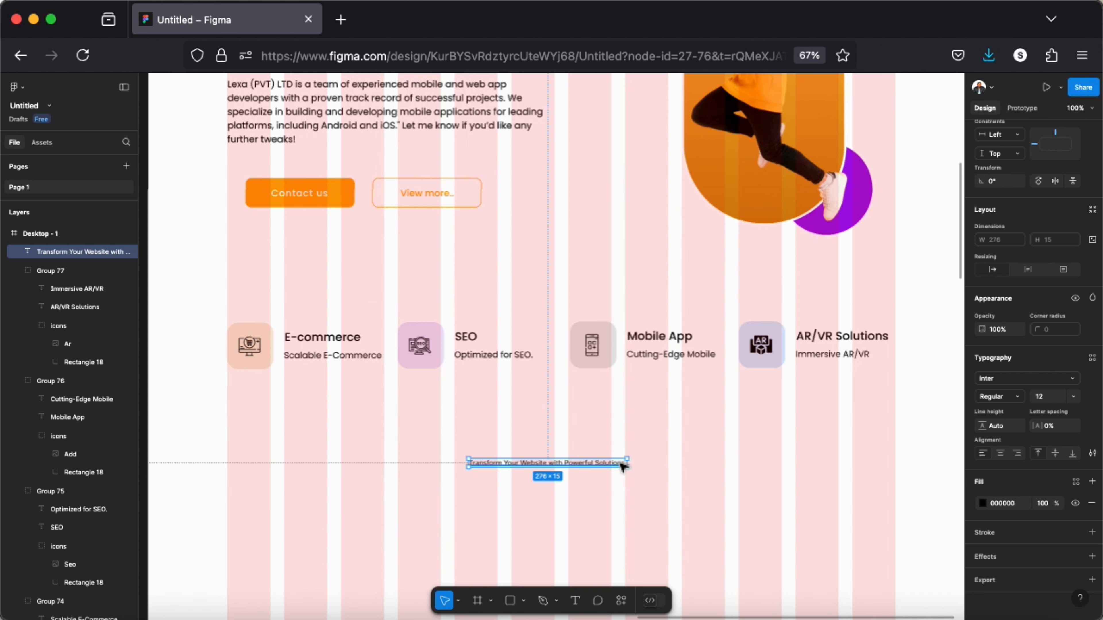
key(alt+h)
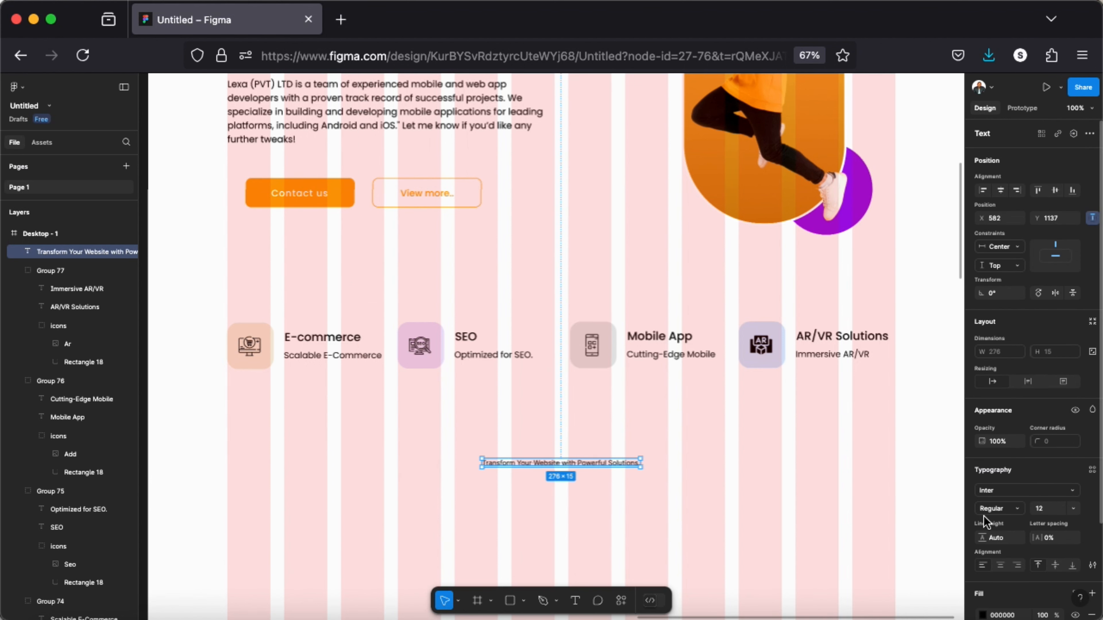
Step: Style the "Transform Your Website" headline in Poppins SemiBold at size 33
click(1012, 491)
text(POP)
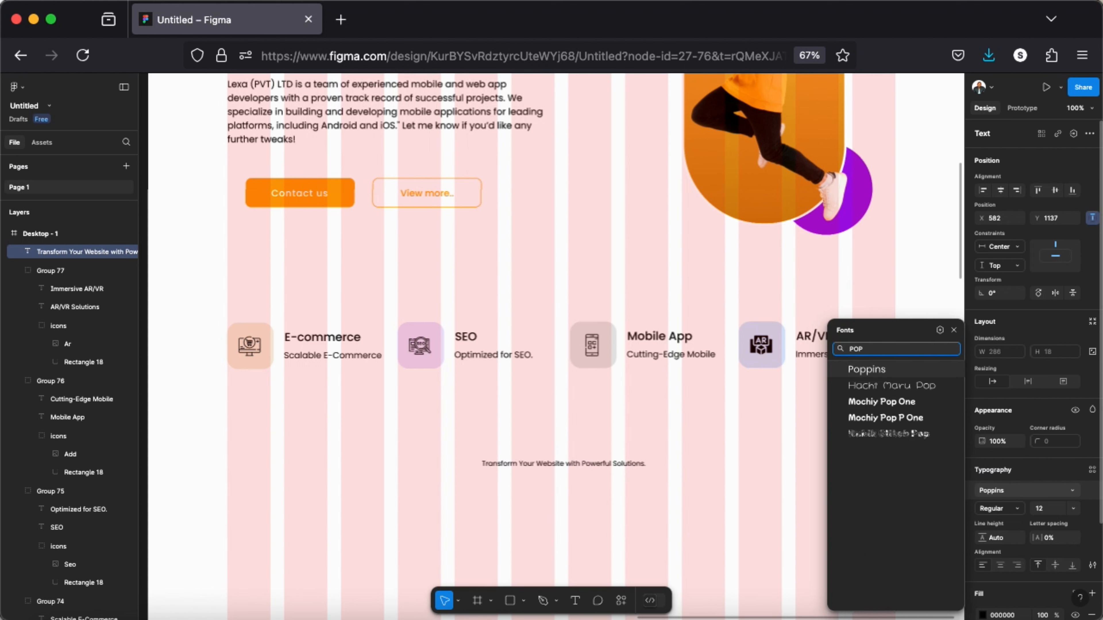
click(891, 370)
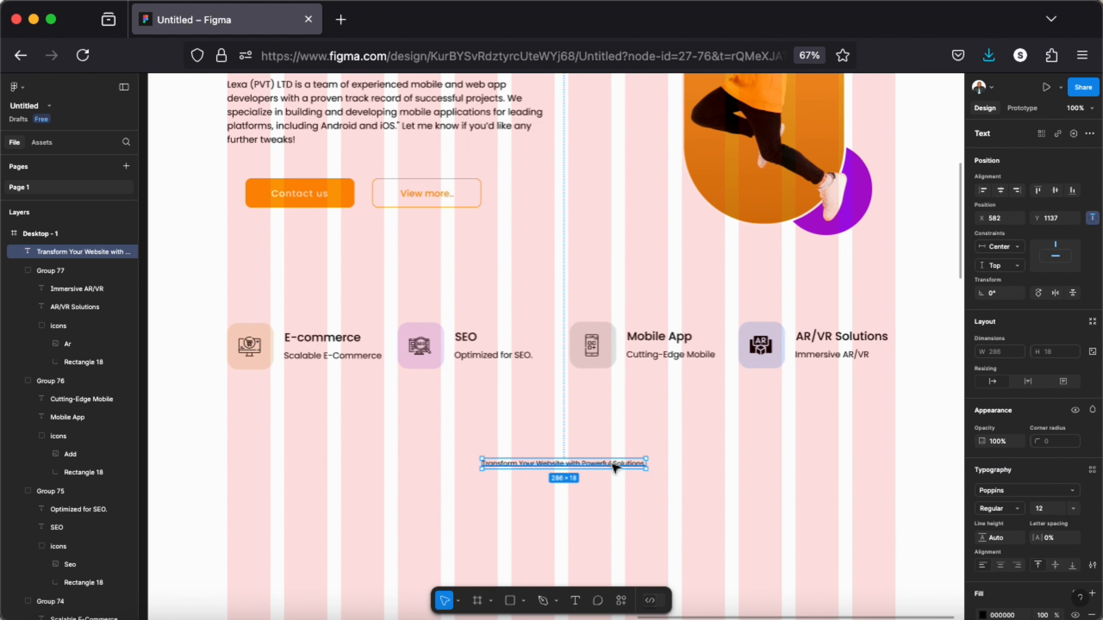
click(1012, 508)
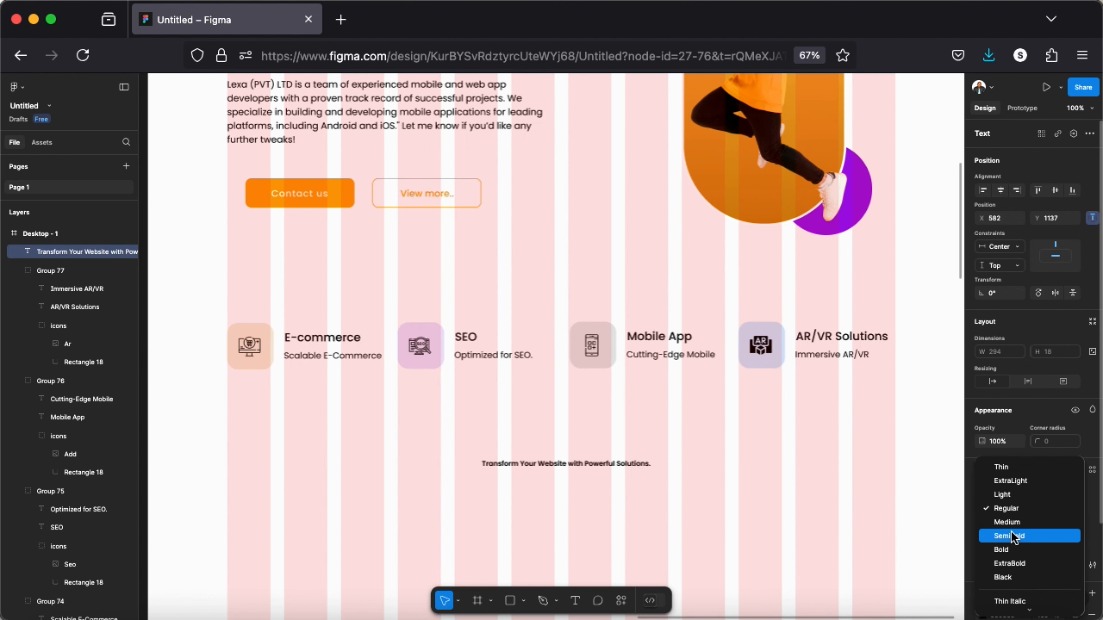
click(1007, 544)
click(1047, 509)
text(33)
key(Return)
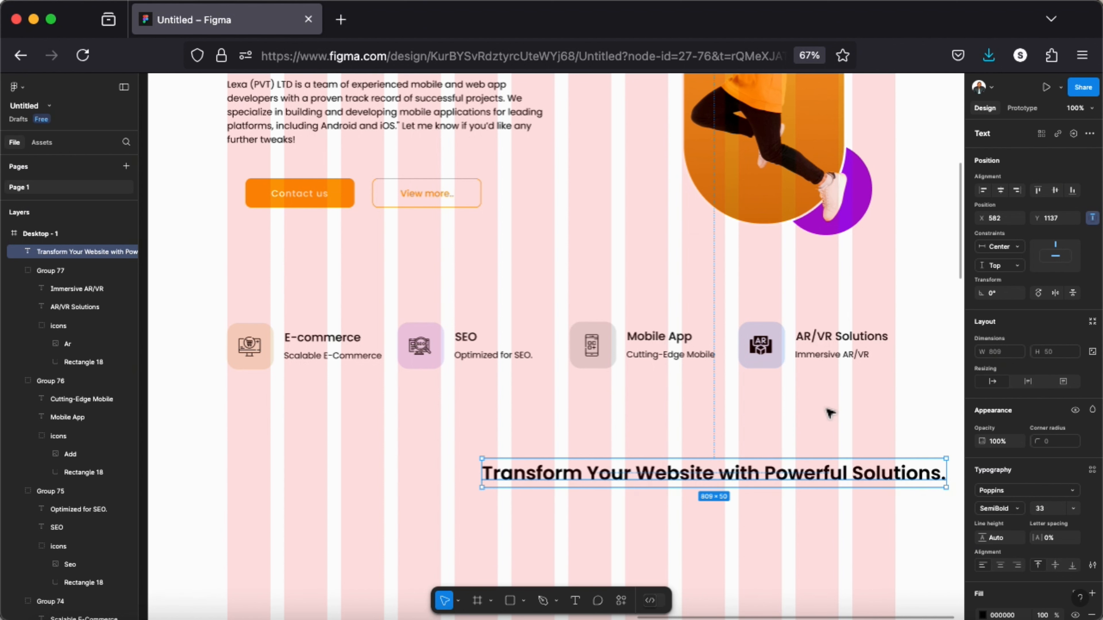
Step: Re-center the enlarged headline horizontally in the frame and move it up slightly to Y 1133
click(1003, 193)
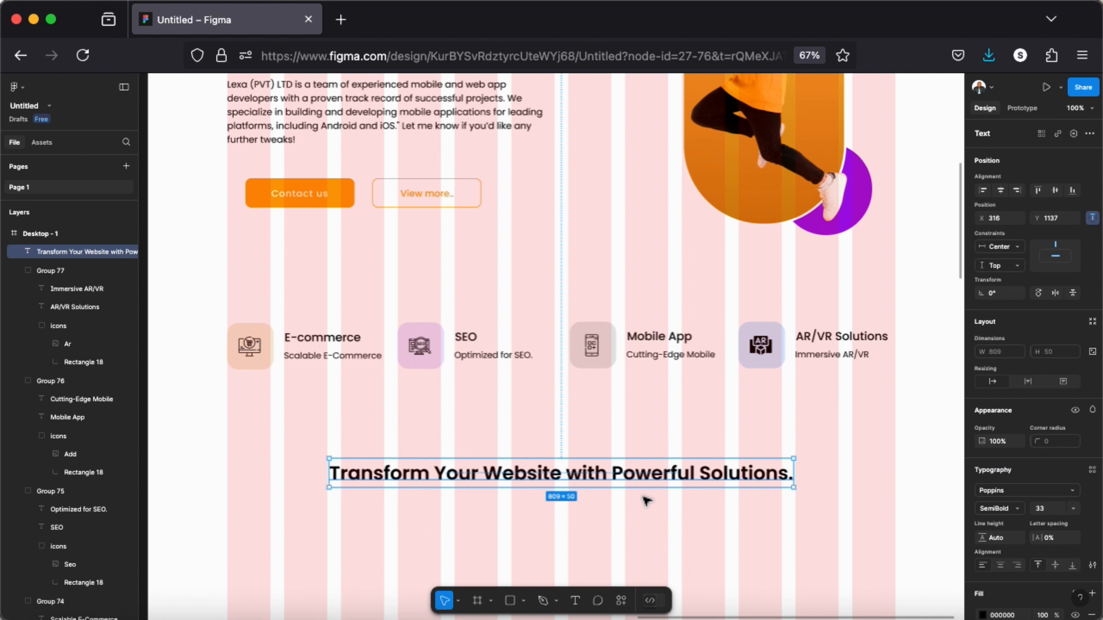
scroll(628, 551, down, 3)
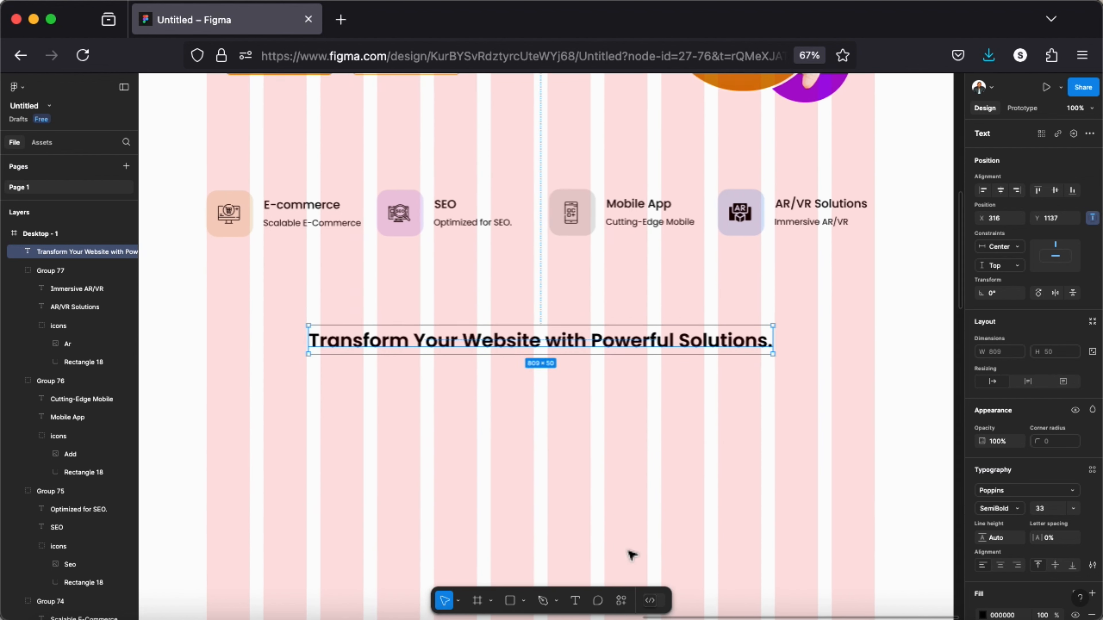
scroll(629, 551, up, 2)
drag(598, 438, 598, 438)
Step: Move the "Enhance your website with cutting-edge design" text under the "Transform Your Website" headline and fill it with dark 100E0E
scroll(439, 541, down, 3)
scroll(439, 541, right, 1)
scroll(439, 540, left, 10)
scroll(438, 540, up, 2)
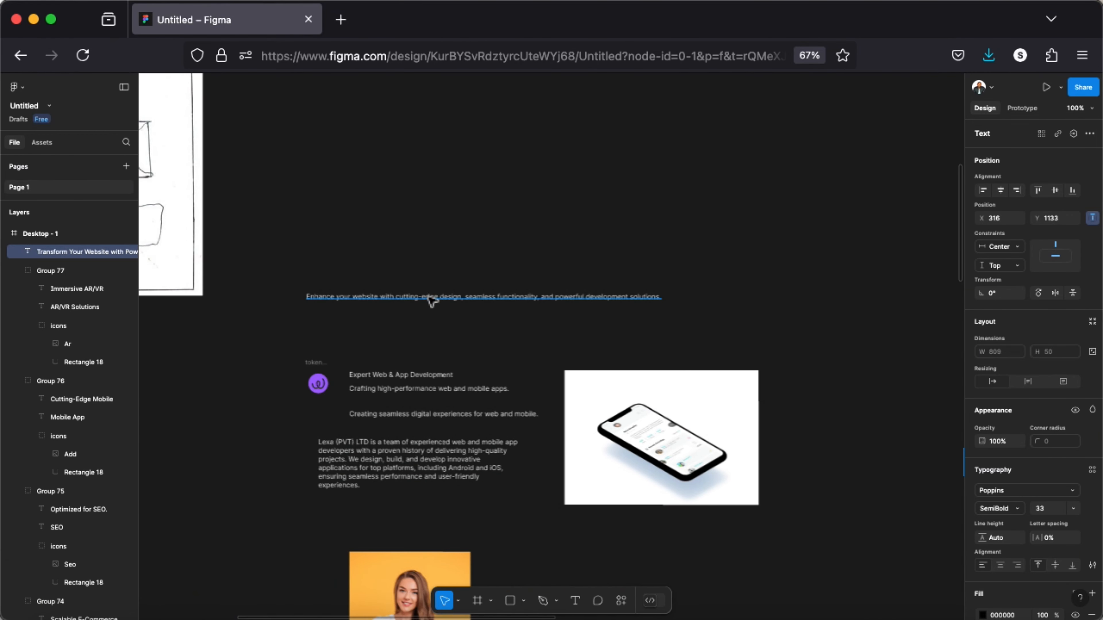
drag(431, 301, 938, 604)
scroll(938, 604, right, 6)
scroll(938, 604, down, 3)
drag(549, 372, 889, 351)
scroll(1049, 485, down, 3)
click(982, 503)
scroll(919, 271, right, 6)
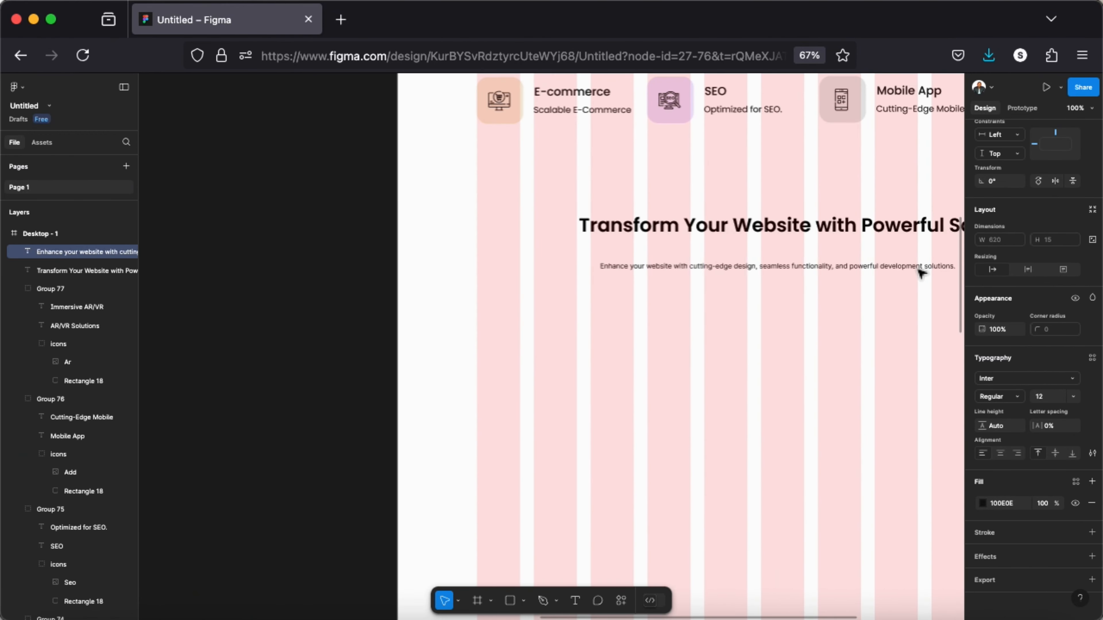
Step: Style the subtitle in Poppins Regular at size 15, center-aligned in a 649-wide box with its horizontal constraint set to Center
click(1031, 378)
click(868, 391)
click(1048, 396)
text(2)
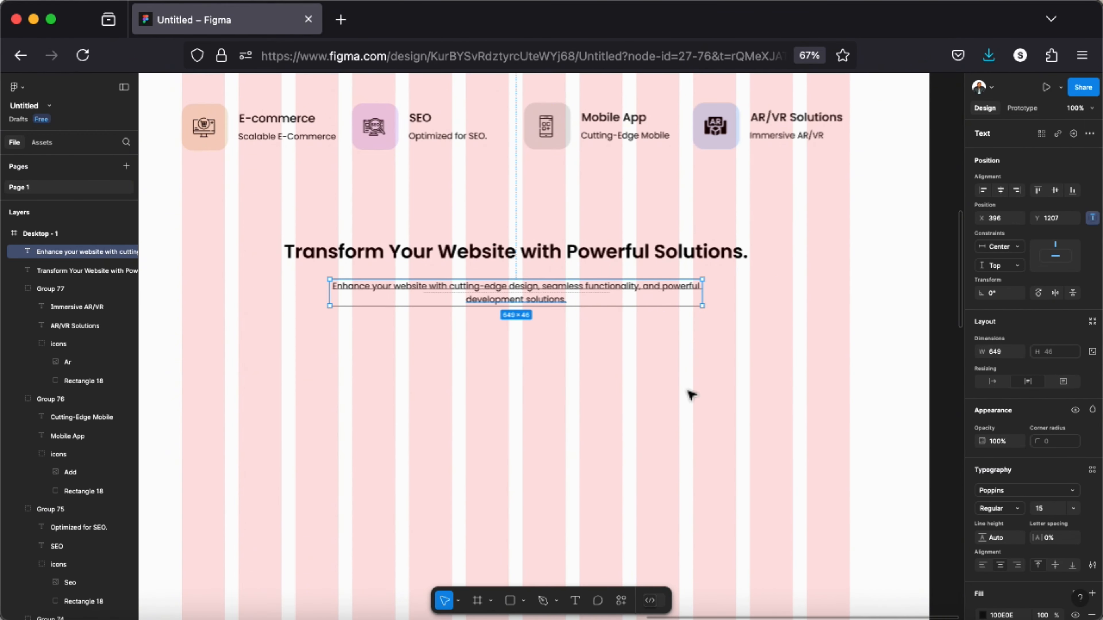
click(650, 518)
Step: Move the phone image, the purple icon and the "Expert Web & App Development" texts into the frame below the subtitle
scroll(670, 435, left, 10)
scroll(669, 435, up, 3)
scroll(669, 436, down, 2)
scroll(669, 436, right, 2)
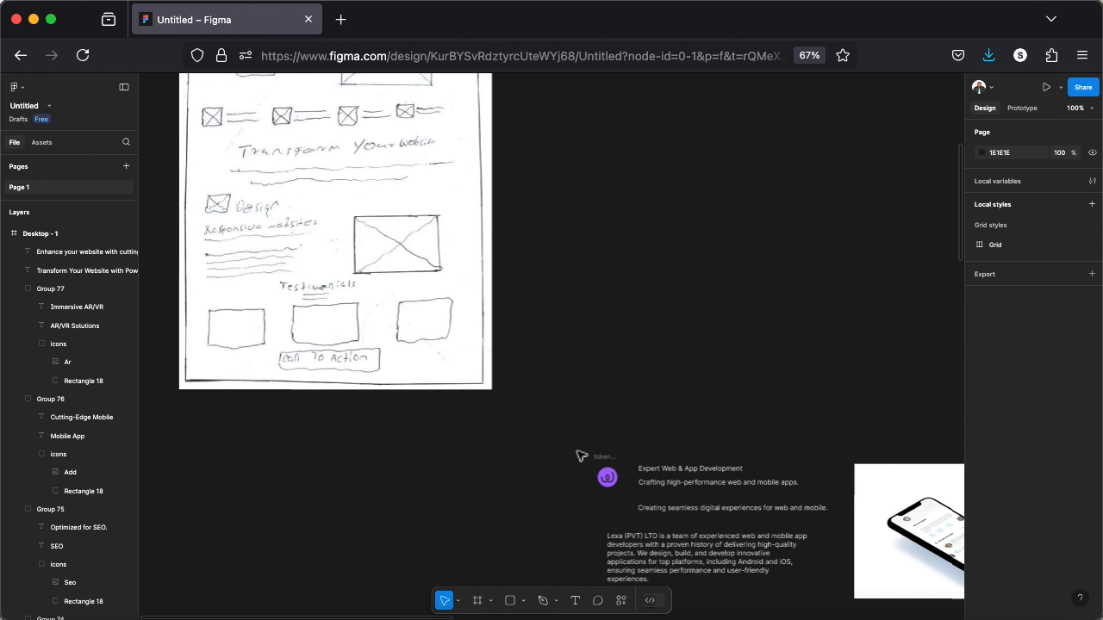
drag(575, 437, 731, 498)
scroll(732, 497, right, 8)
scroll(732, 498, down, 3)
drag(214, 316, 535, 473)
scroll(837, 466, right, 10)
drag(616, 452, 913, 320)
scroll(871, 553, down, 5)
drag(482, 259, 700, 396)
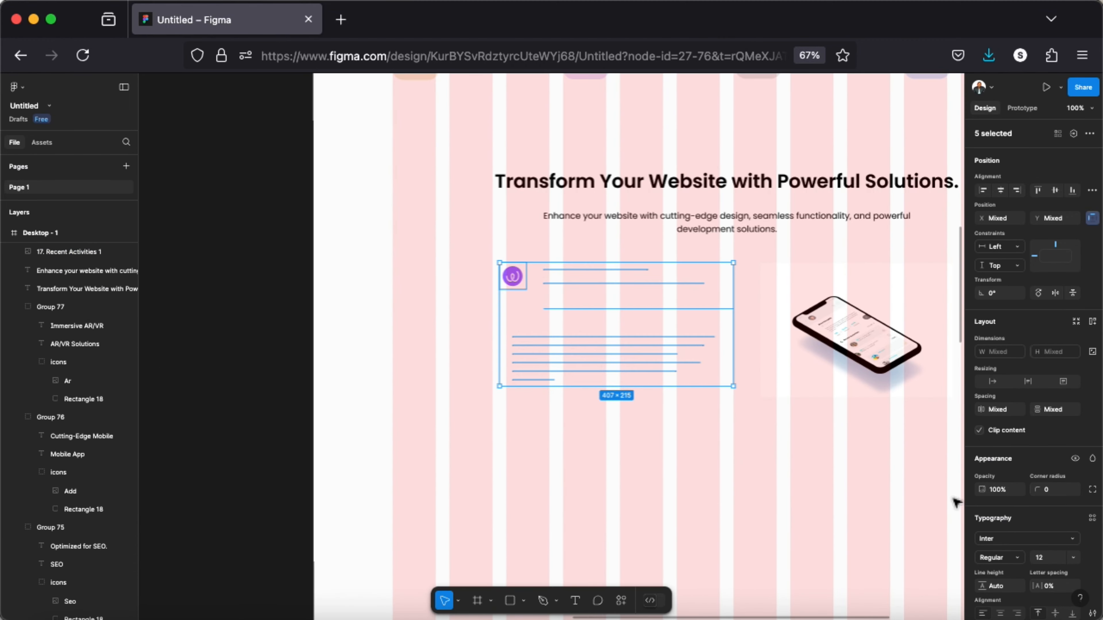
Step: Recolor the newly placed texts dark 1C1A1A, then reposition the texts and the phone image lower in the section
scroll(1012, 517, down, 5)
click(982, 533)
click(854, 563)
key(Escape)
scroll(672, 374, right, 4)
drag(427, 290, 325, 351)
drag(768, 386, 772, 476)
click(524, 600)
click(521, 548)
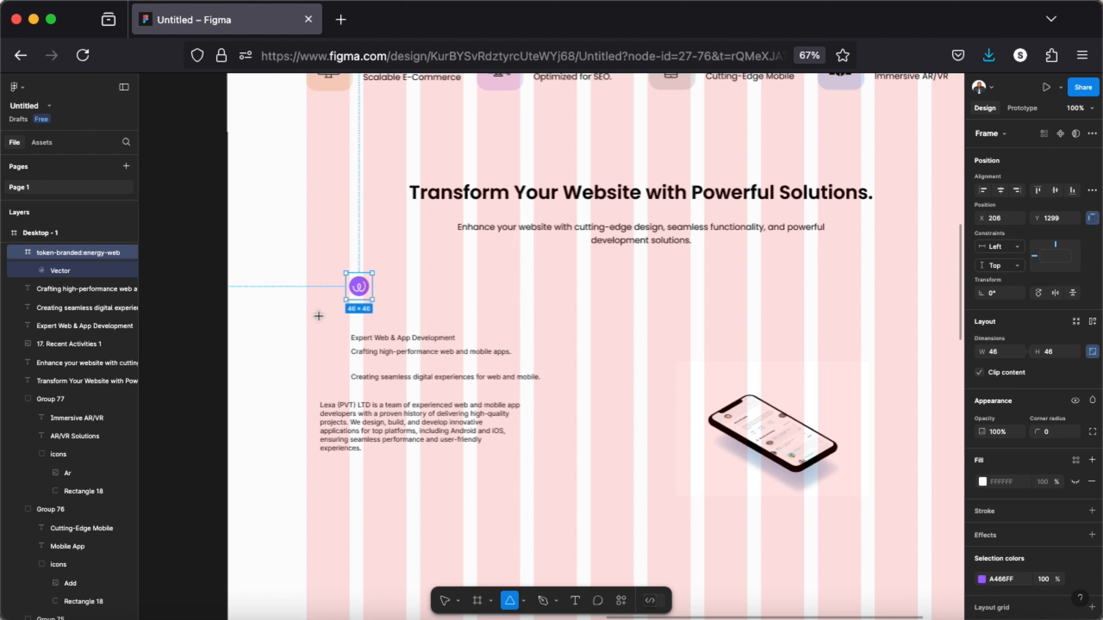
drag(307, 312, 351, 363)
key(ctrl+z)
Step: Draw a small grey circle beside the "Expert Web & App Development" text and place the purple icon on it
key(o)
drag(310, 323, 351, 363)
drag(357, 290, 327, 354)
click(548, 372)
Step: Style the "Expert Web & App Development" text in a larger Poppins Medium and place it beside the circled icon
scroll(548, 372, up, 2)
double_click(415, 419)
click(1012, 491)
click(865, 393)
click(1071, 509)
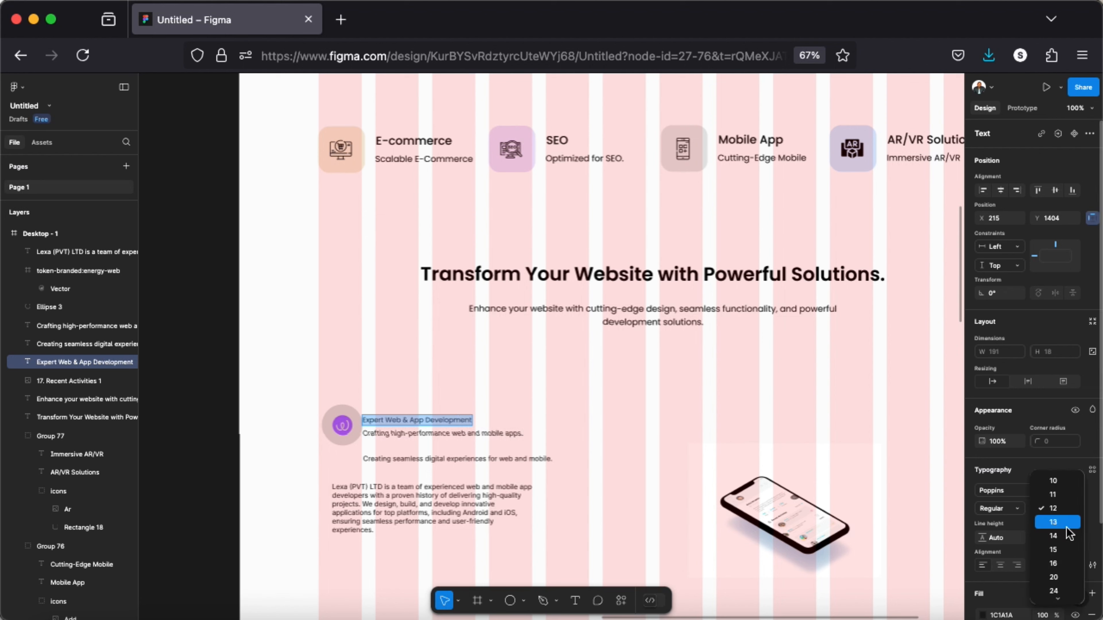
click(1061, 564)
click(999, 508)
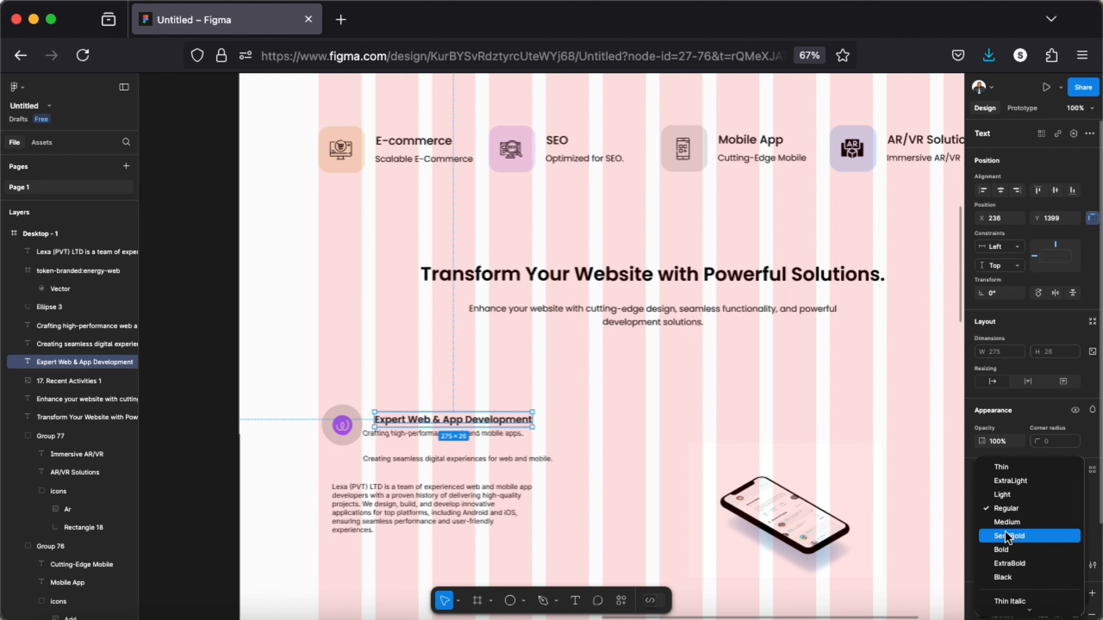
click(1006, 522)
Step: Set the "Crafting high-performance web and mobile apps." line in Poppins at size 14 and align it under the service title
click(413, 434)
click(1027, 491)
click(864, 394)
click(1044, 508)
text(14)
drag(443, 434, 456, 436)
Step: Style "Creating seamless digital experiences for web and mobile." as a two-line heading in Poppins SemiBold at size 30
click(446, 459)
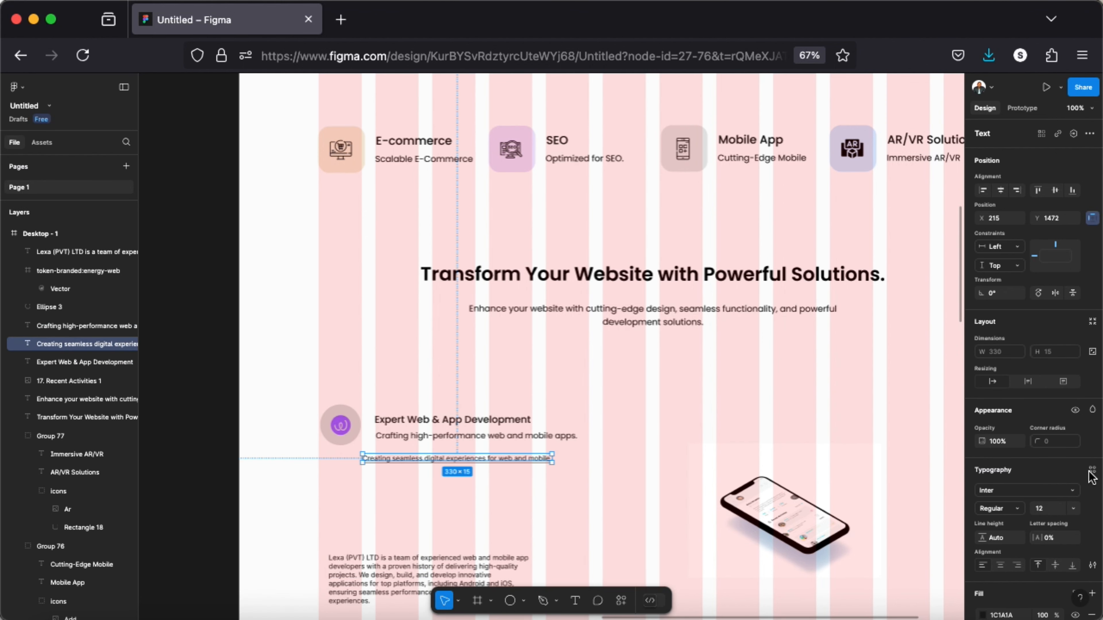
click(1046, 509)
text(30)
key(Return)
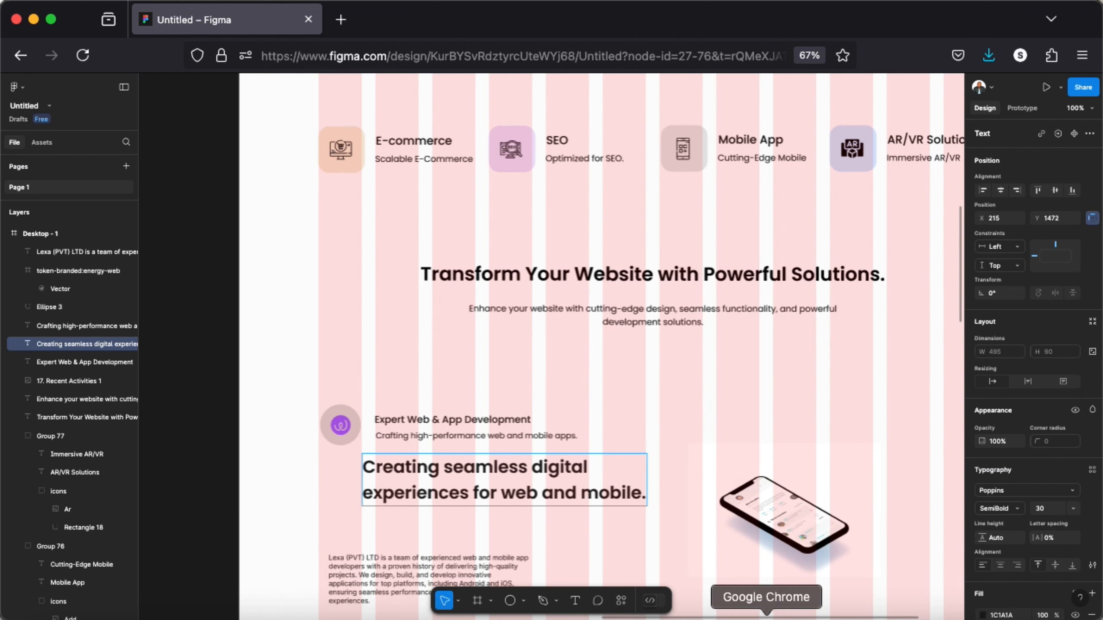
Step: Position the two-line heading at X 141, Y 1511 and color its words "Creating seamless" with the icon's purple A466FF
scroll(418, 278, down, 5)
double_click(418, 278)
drag(334, 279, 497, 279)
click(982, 587)
click(354, 213)
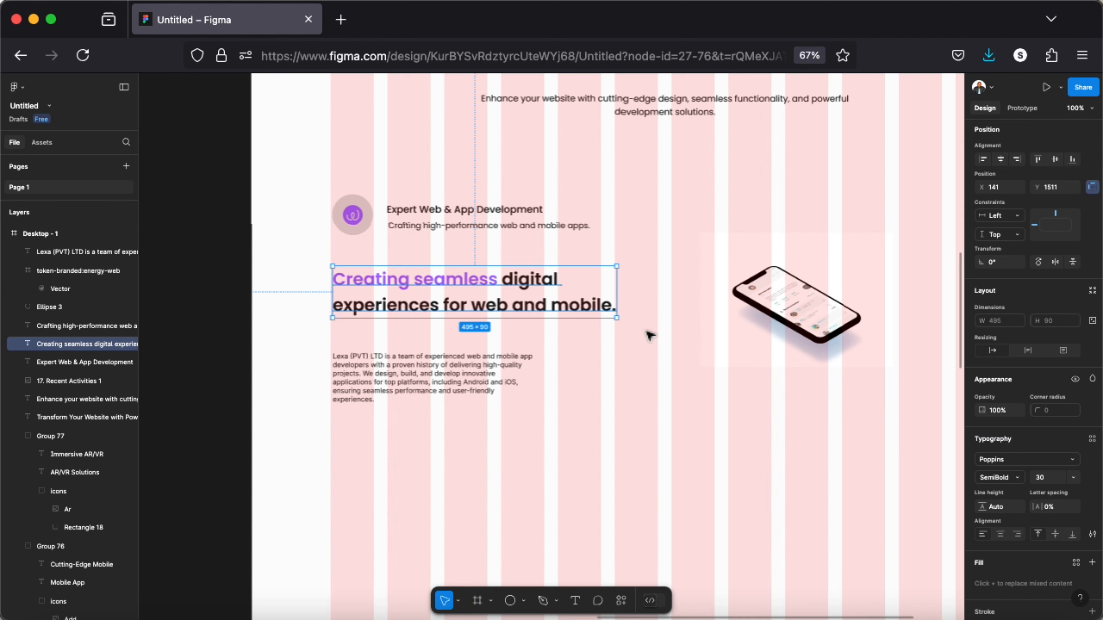
Step: Set the "Lexa (PVT) LTD" paragraph below the heading in Poppins and enlarge its text box
click(527, 367)
click(1026, 459)
click(869, 371)
drag(536, 403, 601, 439)
Step: Move and enlarge the phone image beside the texts so that it reaches the outer edge of the last grid column
scroll(756, 292, right, 3)
click(756, 292)
drag(756, 293, 862, 248)
drag(712, 338, 519, 428)
scroll(517, 428, right, 4)
mouse_move(798, 463)
mouse_down()
mouse_move(759, 463)
mouse_move(790, 476)
mouse_up()
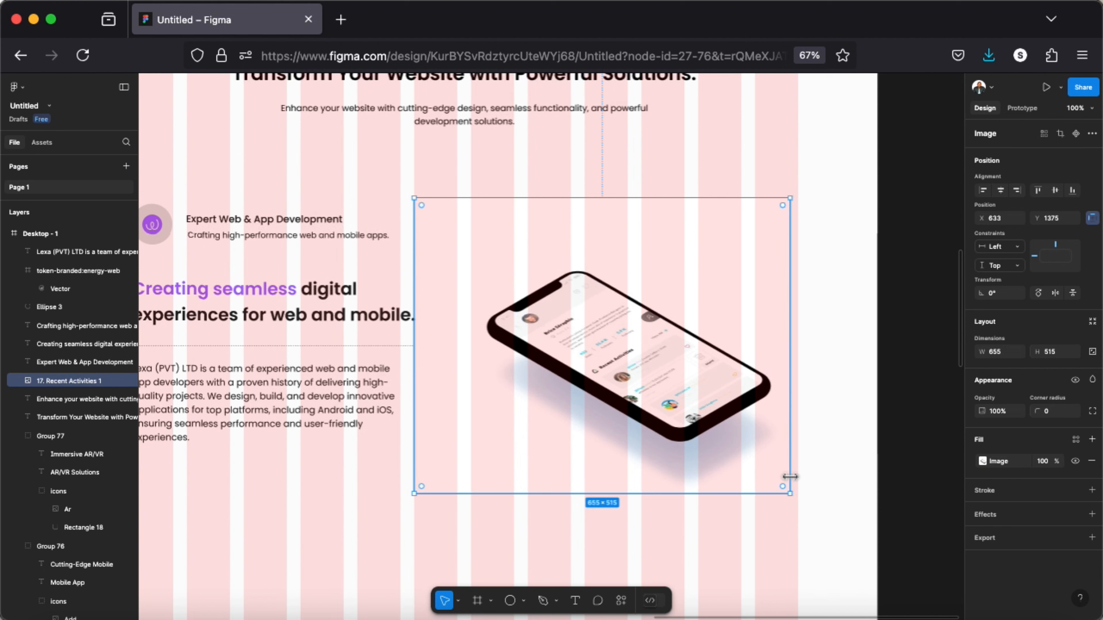
click(832, 483)
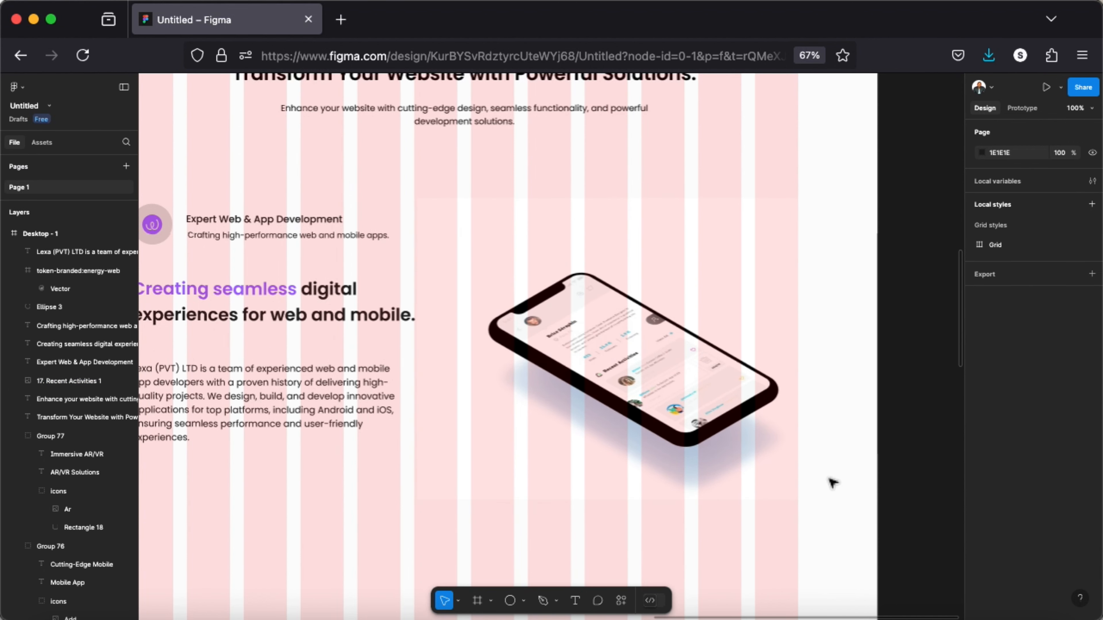
Step: Hide the 12-column layout grid on the Desktop frame
scroll(924, 408, up, 10)
scroll(924, 409, left, 5)
scroll(921, 405, up, 9)
click(341, 248)
scroll(654, 372, down, 20)
scroll(655, 372, up, 1)
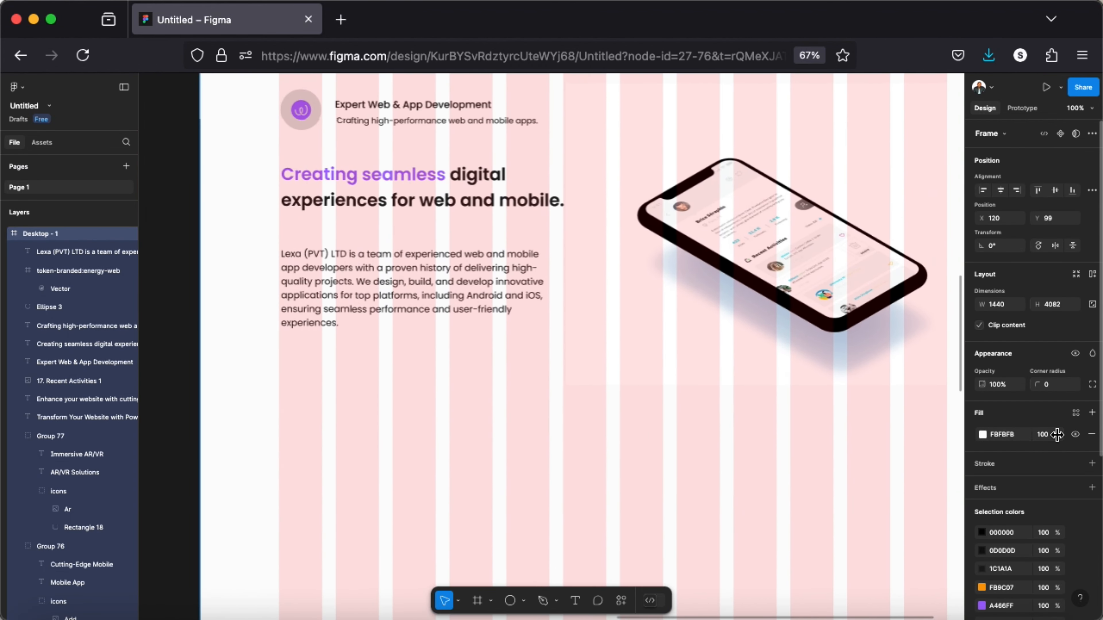
scroll(1057, 434, down, 1)
scroll(1060, 440, down, 5)
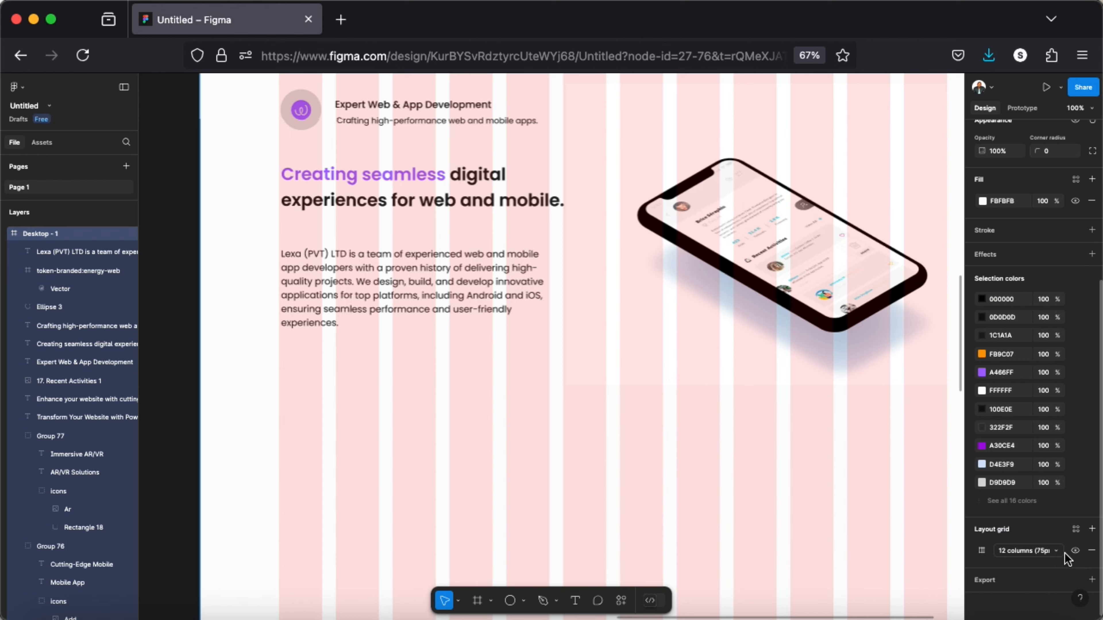
click(1075, 551)
Step: Following the wireframe sketch, add a "Testimonials" heading in Poppins SemiBold 30 below the phone image section
scroll(694, 456, up, 6)
scroll(695, 456, right, 6)
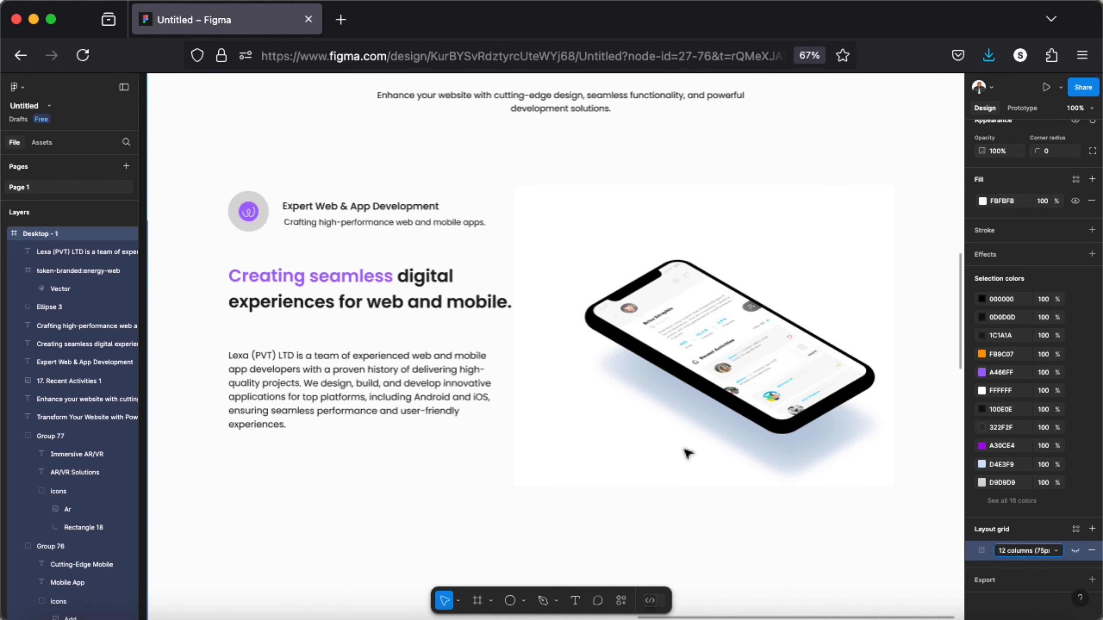
scroll(688, 454, up, 1)
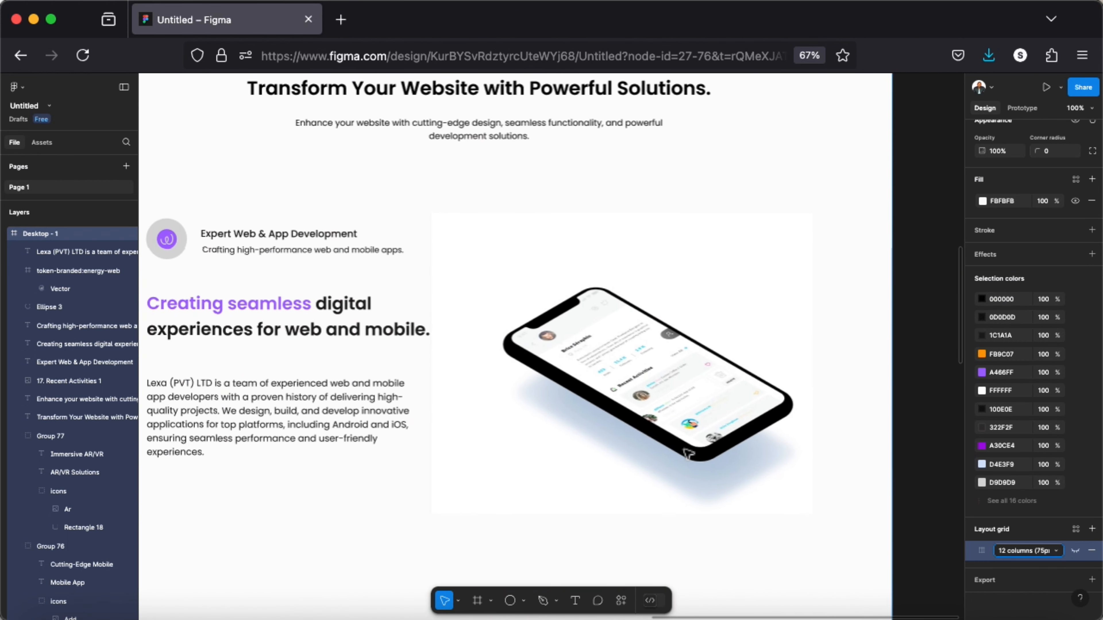
key(minus)
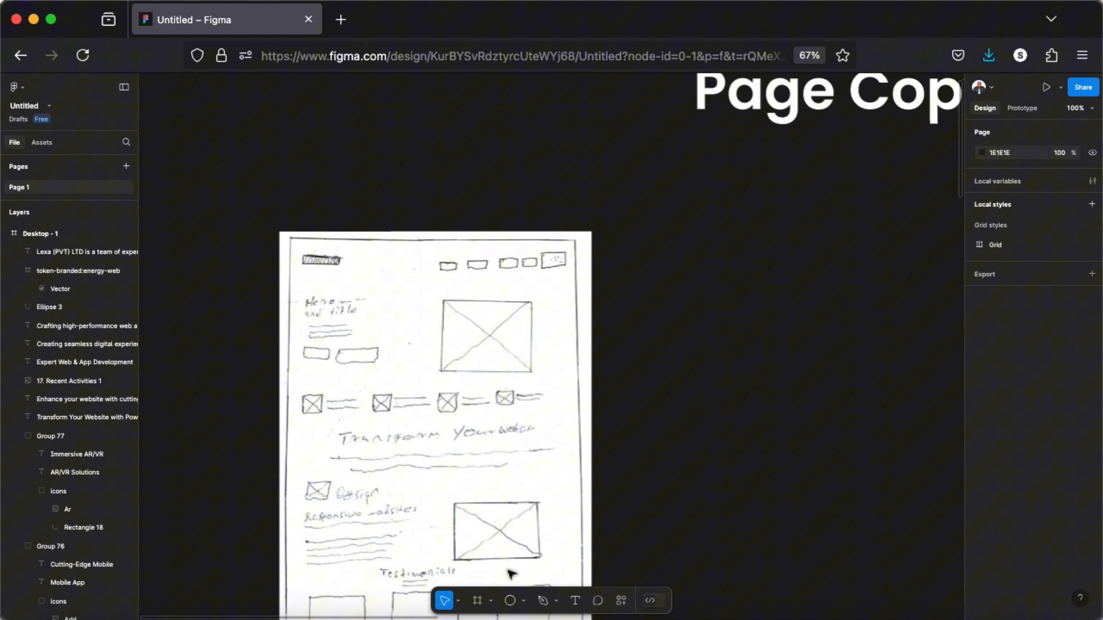
scroll(510, 573, down, 3)
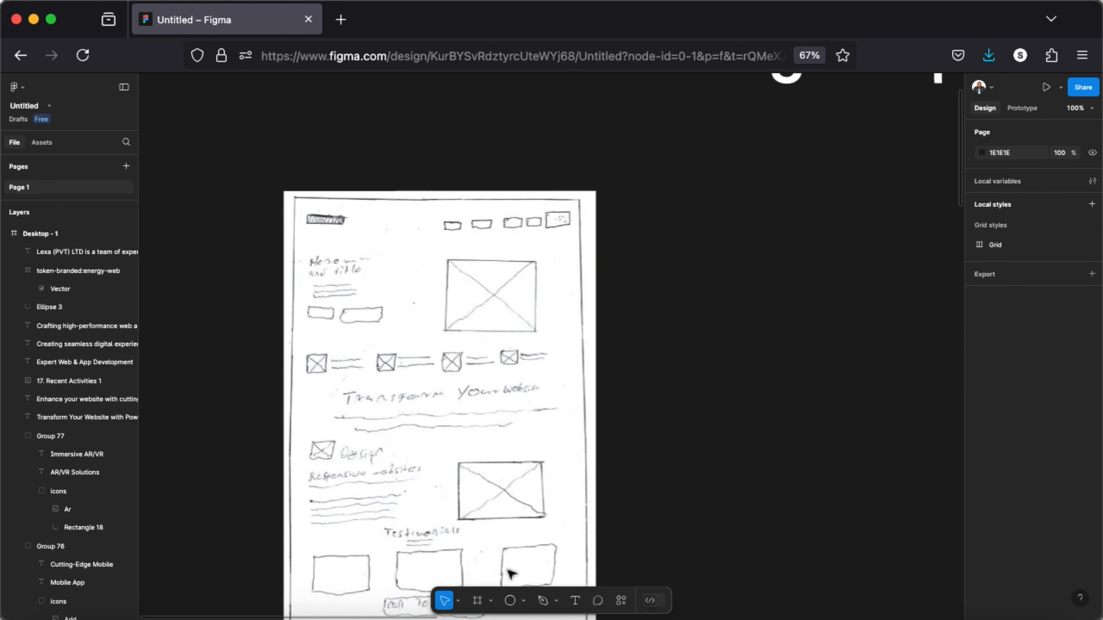
scroll(510, 574, down, 3)
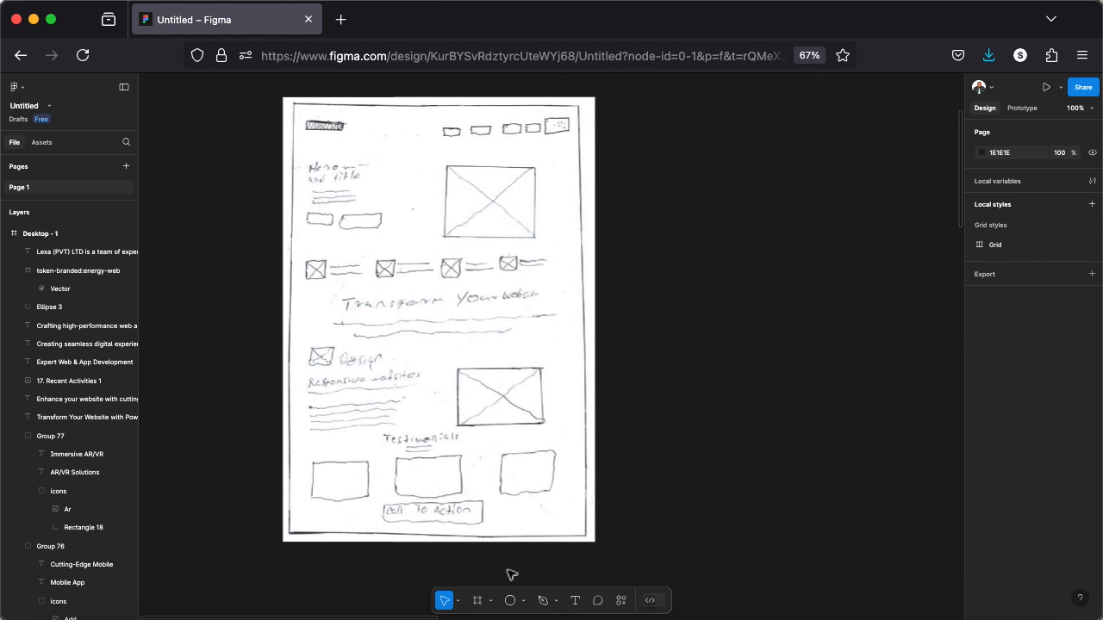
key(t)
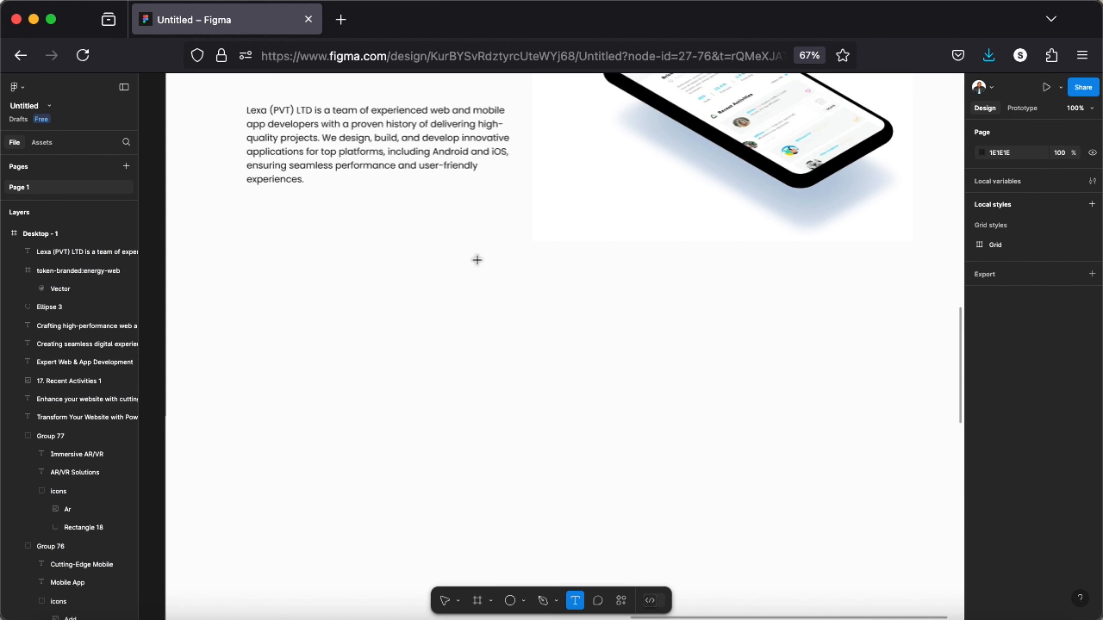
click(476, 261)
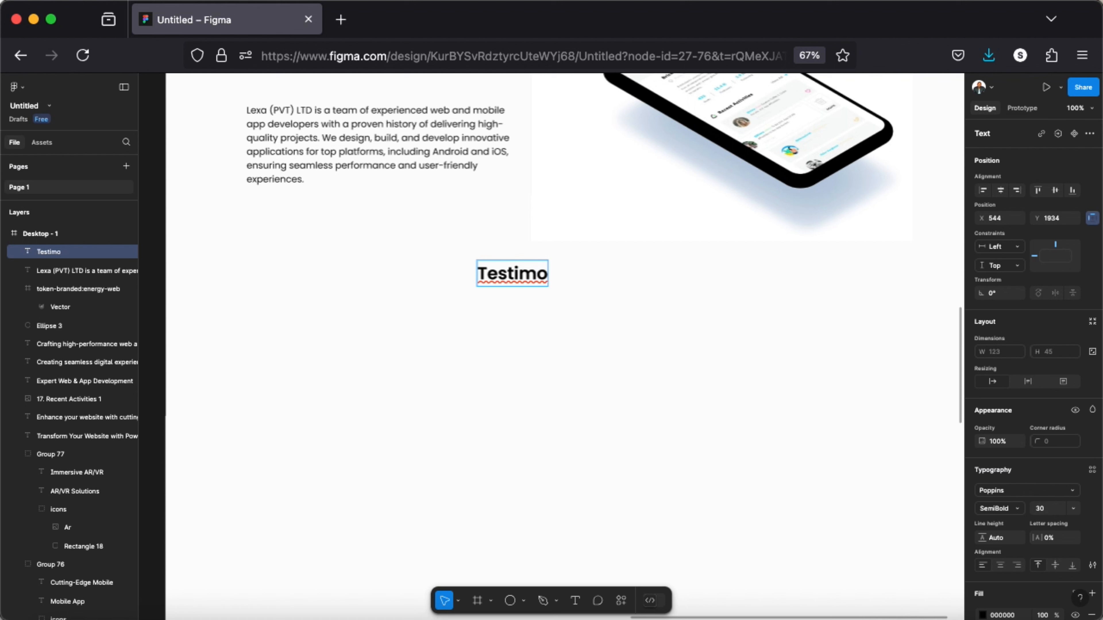
click(624, 357)
drag(570, 279, 581, 272)
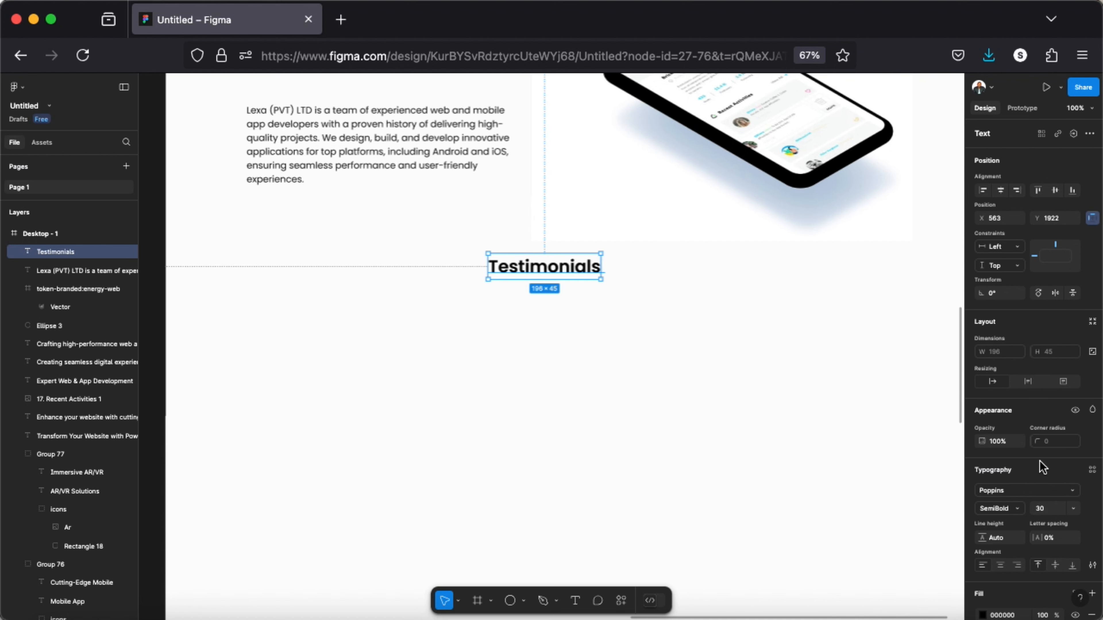
Step: Center the "Testimonials" heading horizontally in the frame with a Center constraint and move it down to Y 1957
scroll(601, 294, up, 7)
scroll(604, 298, down, 3)
drag(572, 511, 570, 530)
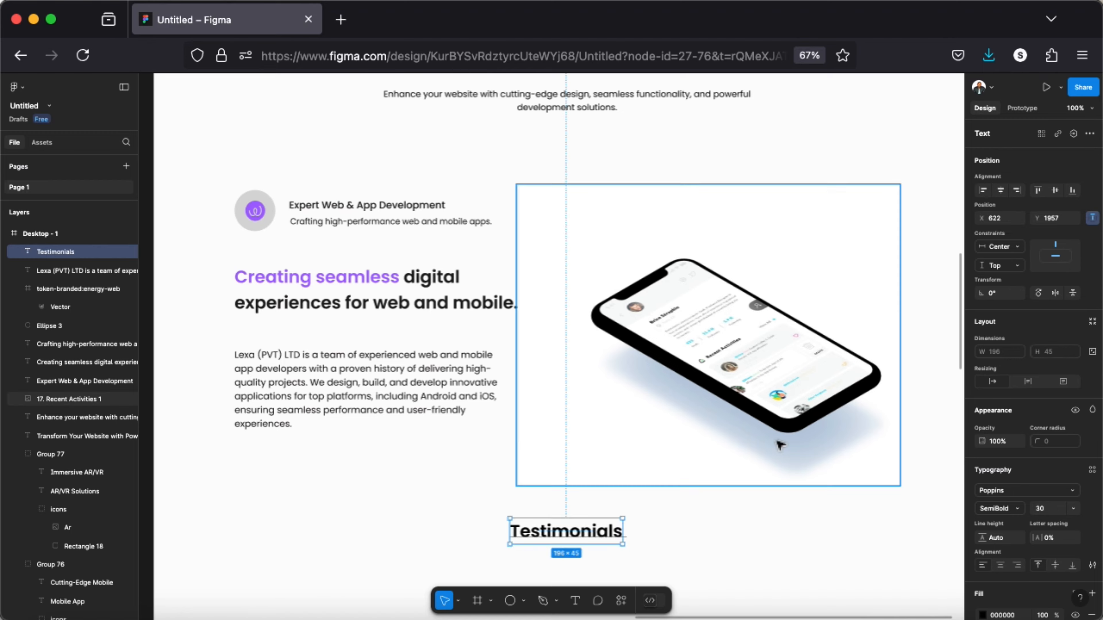
scroll(778, 446, down, 15)
scroll(1058, 537, down, 5)
click(353, 422)
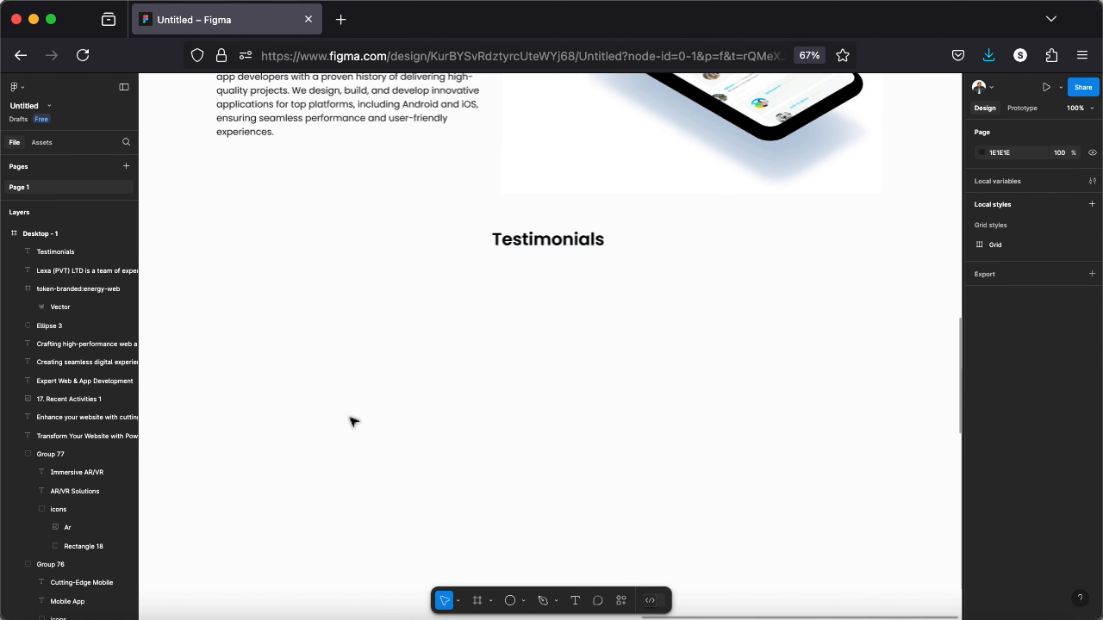
Step: Turn the Desktop frame's 12-column layout grid back on
scroll(352, 421, up, 20)
scroll(358, 439, left, 6)
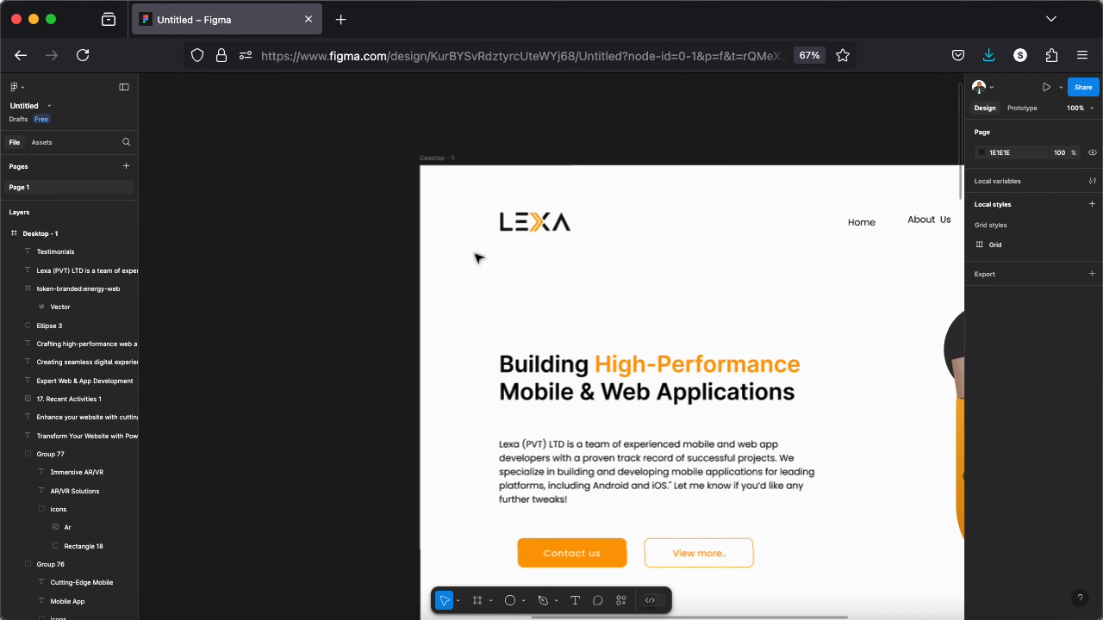
click(445, 178)
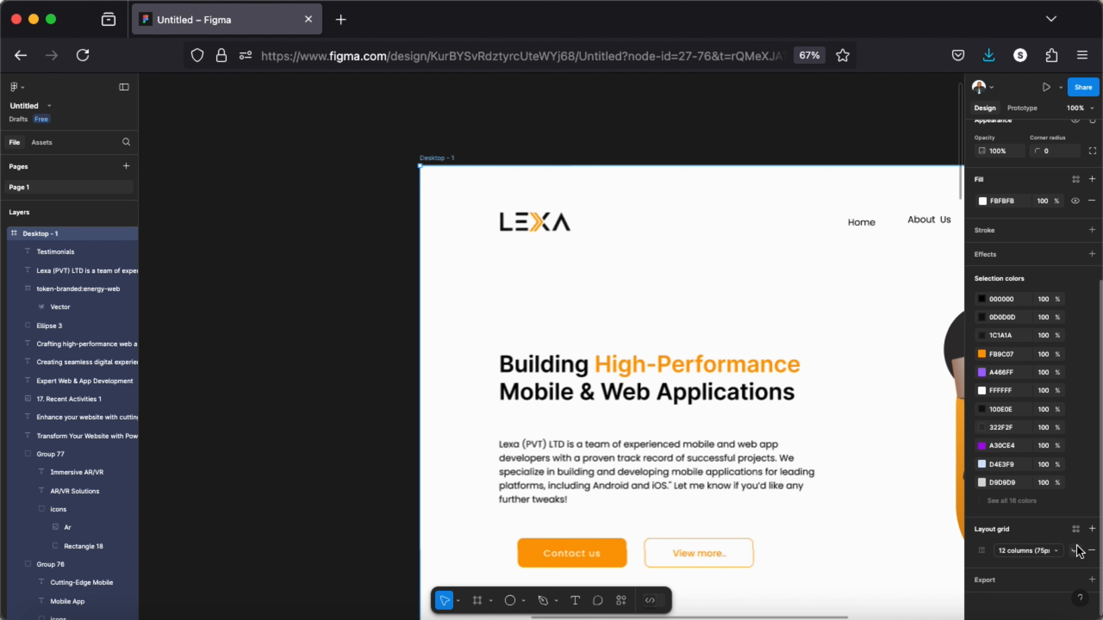
scroll(753, 465, down, 5)
scroll(753, 466, right, 5)
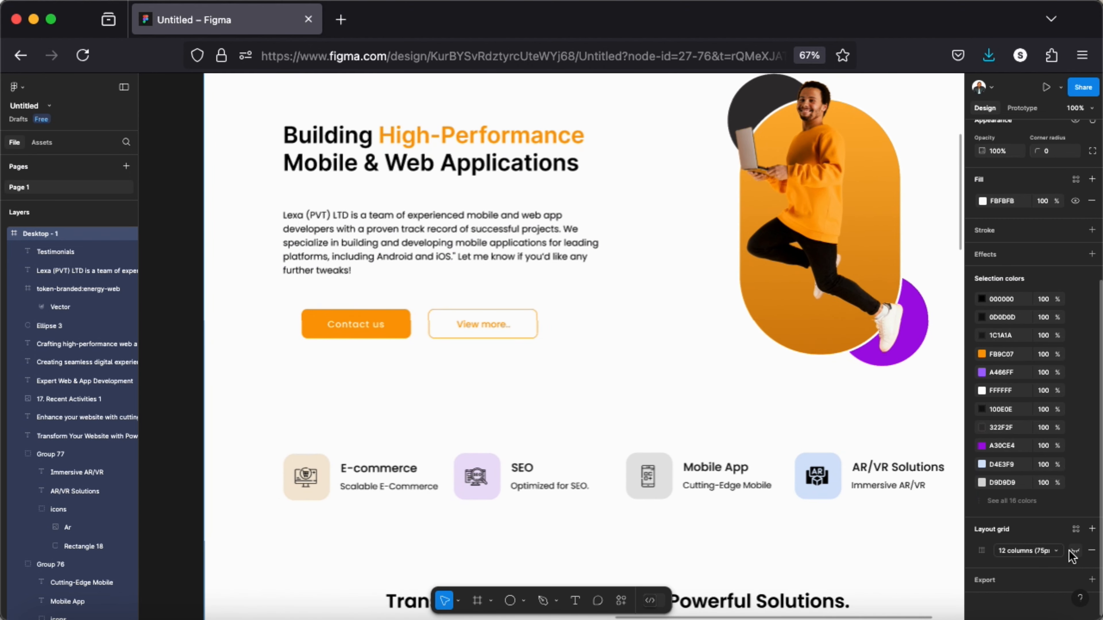
click(1072, 552)
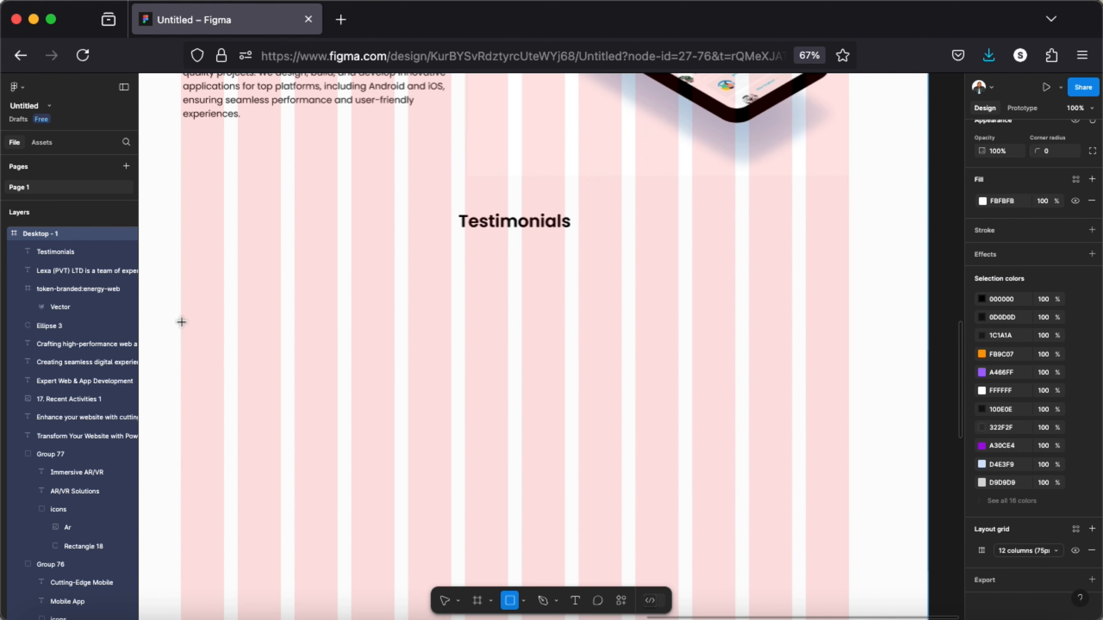
Step: Draw a 372 × 261 card rectangle with corner radius 20 across the first four columns below the "Testimonials" heading
mouse_move(181, 321)
mouse_down()
mouse_move(304, 444)
mouse_move(338, 501)
mouse_move(391, 522)
mouse_move(395, 477)
mouse_up()
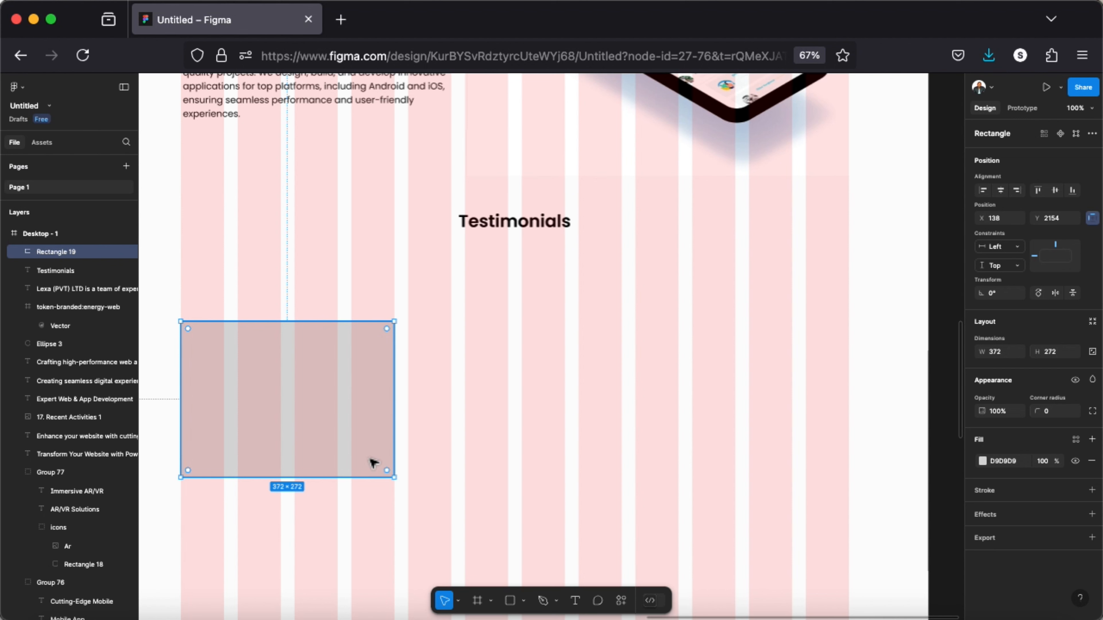
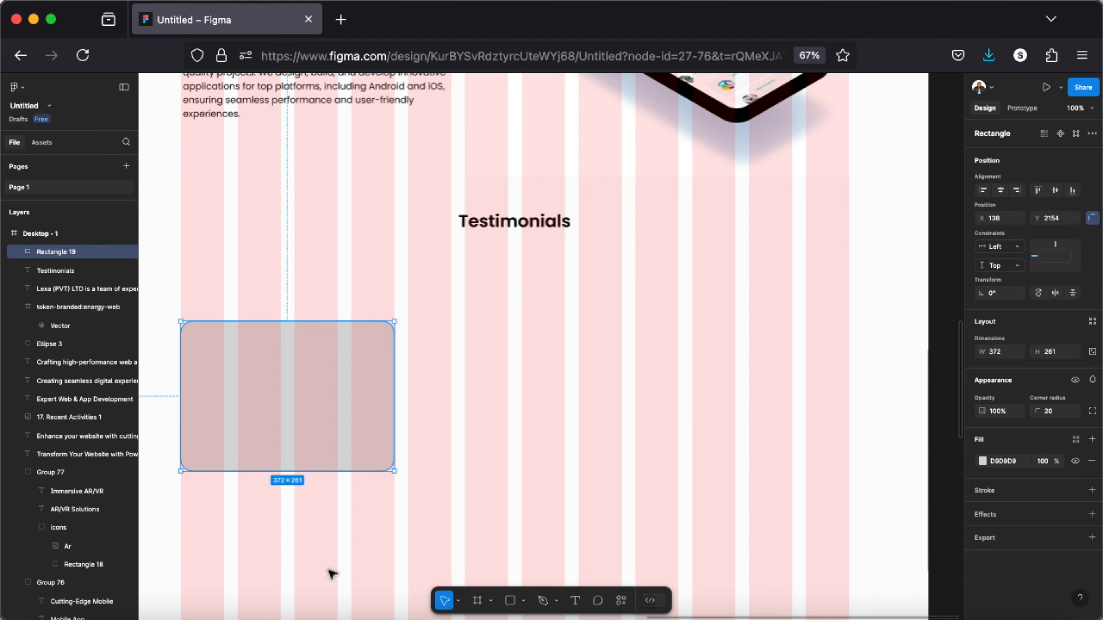
Step: Fill the testimonial card with purple A466FF sampled from the circled icon in the section above
scroll(330, 574, up, 3)
scroll(330, 574, left, 1)
click(984, 461)
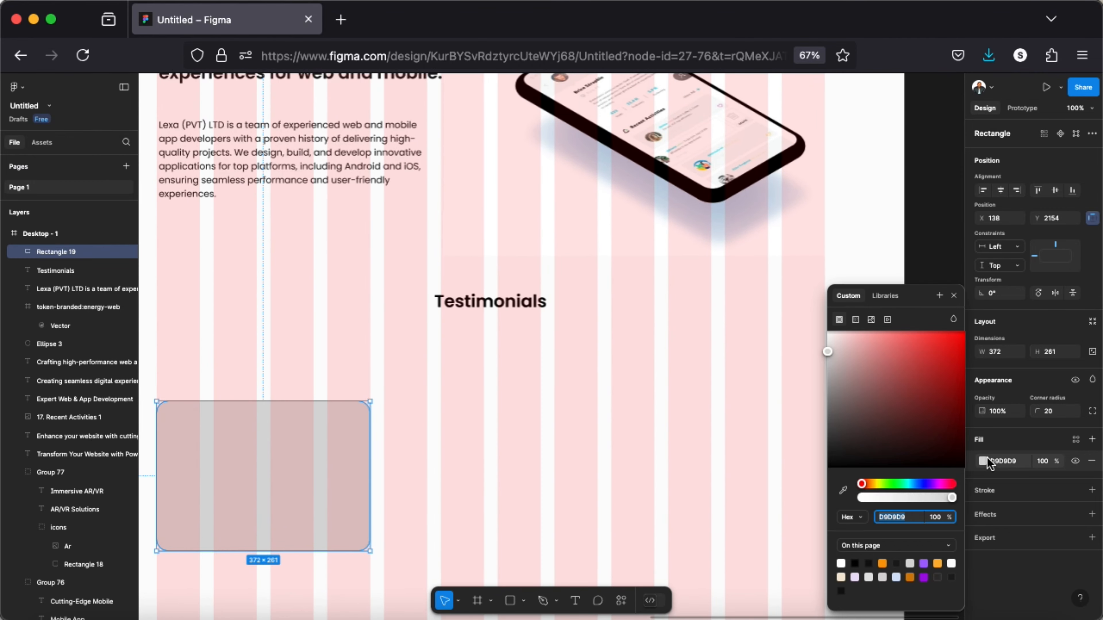
click(844, 493)
scroll(430, 335, up, 10)
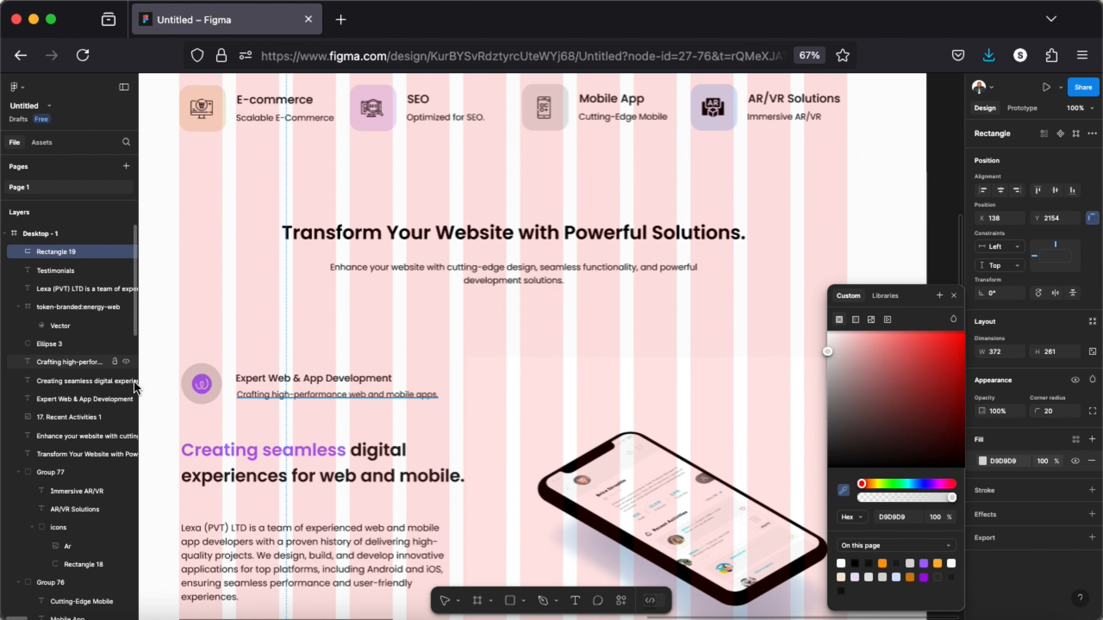
click(206, 381)
scroll(206, 381, down, 14)
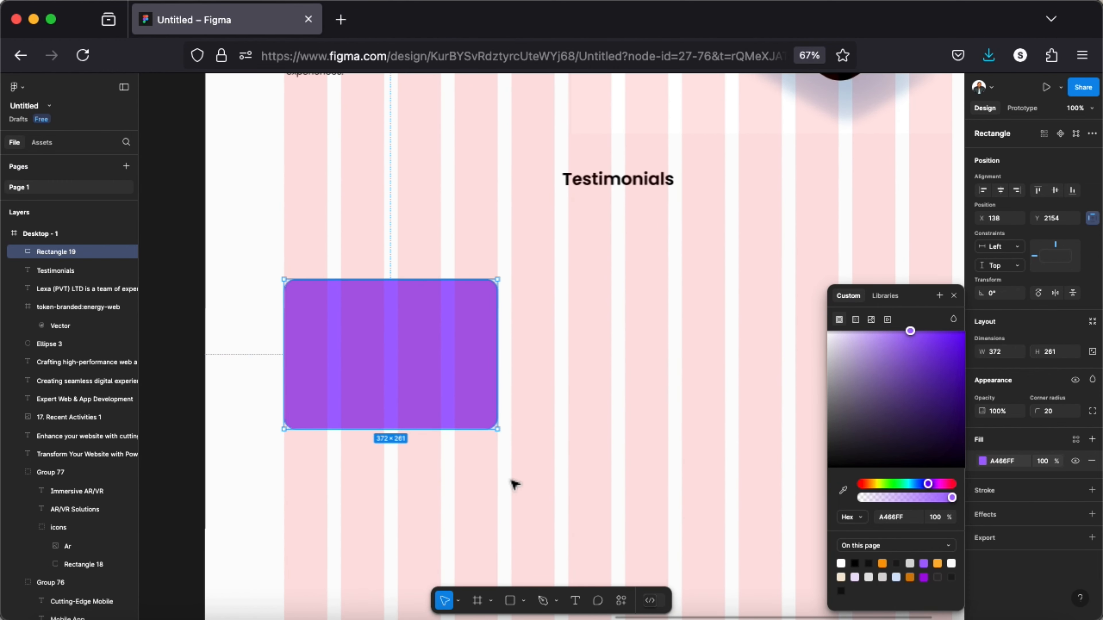
key(Escape)
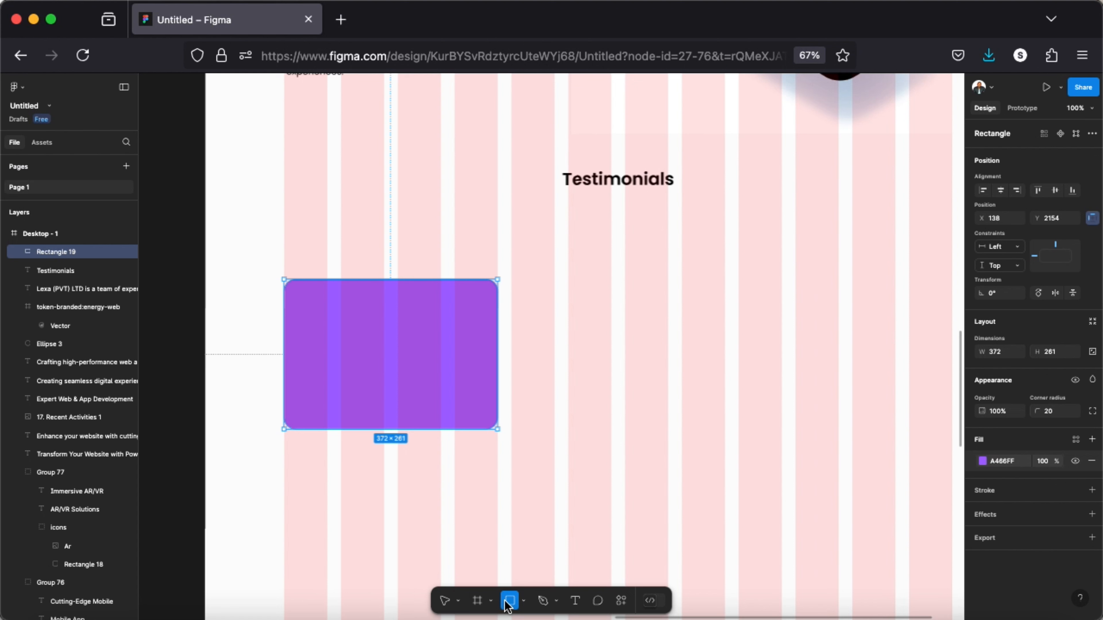
Step: Draw a 148 × 148 circle with a white inside stroke of 4, centred over the testimonial card's upper edge
click(524, 601)
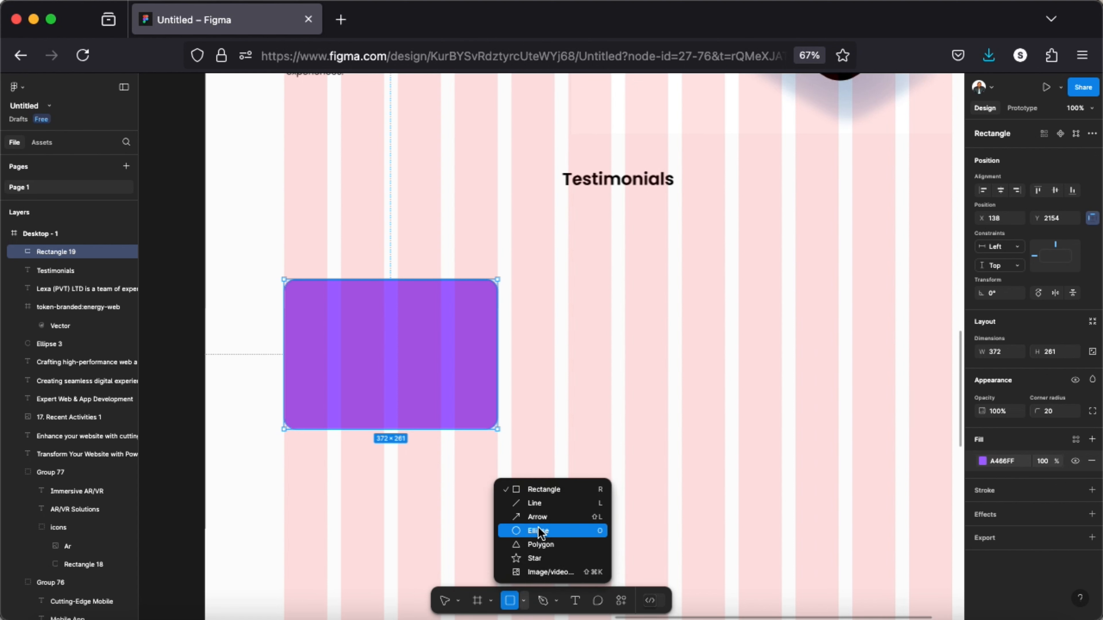
click(543, 532)
drag(355, 249, 440, 334)
drag(390, 280, 384, 275)
drag(380, 270, 380, 264)
Step: Move the photo of the smiling woman from outside the frame onto the testimonial card, covering the circle
scroll(402, 304, left, 18)
scroll(402, 304, up, 7)
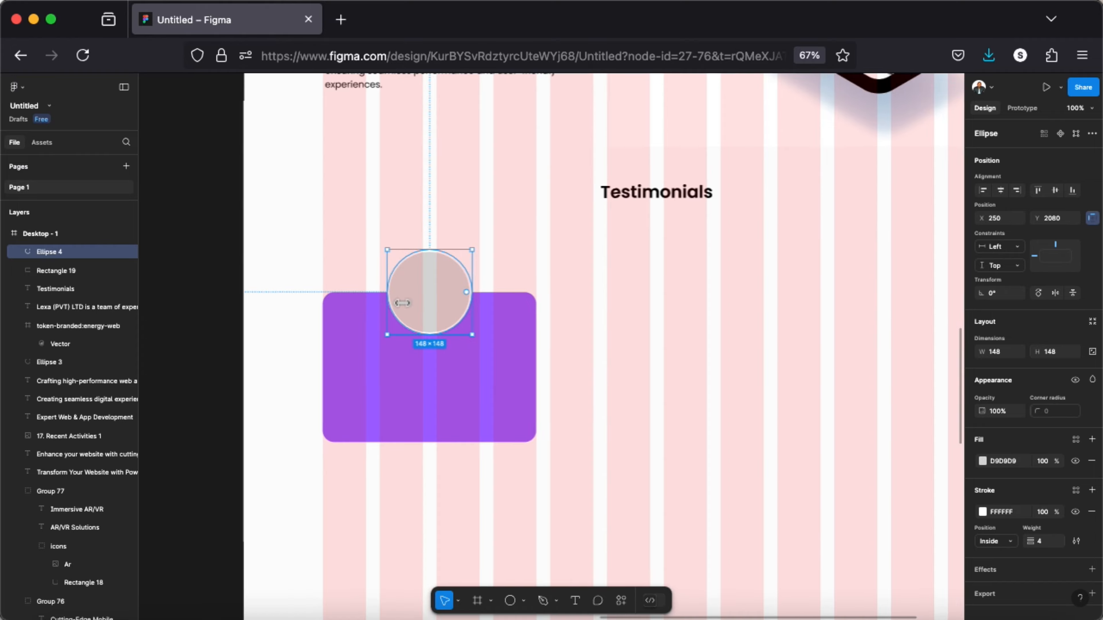
click(320, 241)
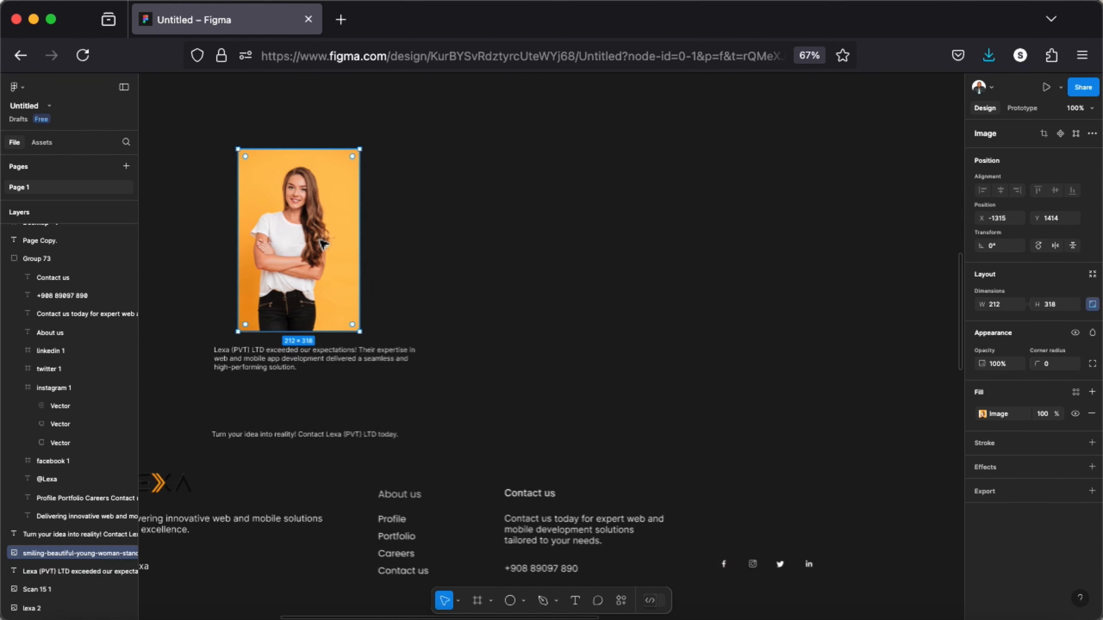
drag(321, 244, 915, 402)
scroll(523, 275, right, 15)
scroll(522, 274, down, 5)
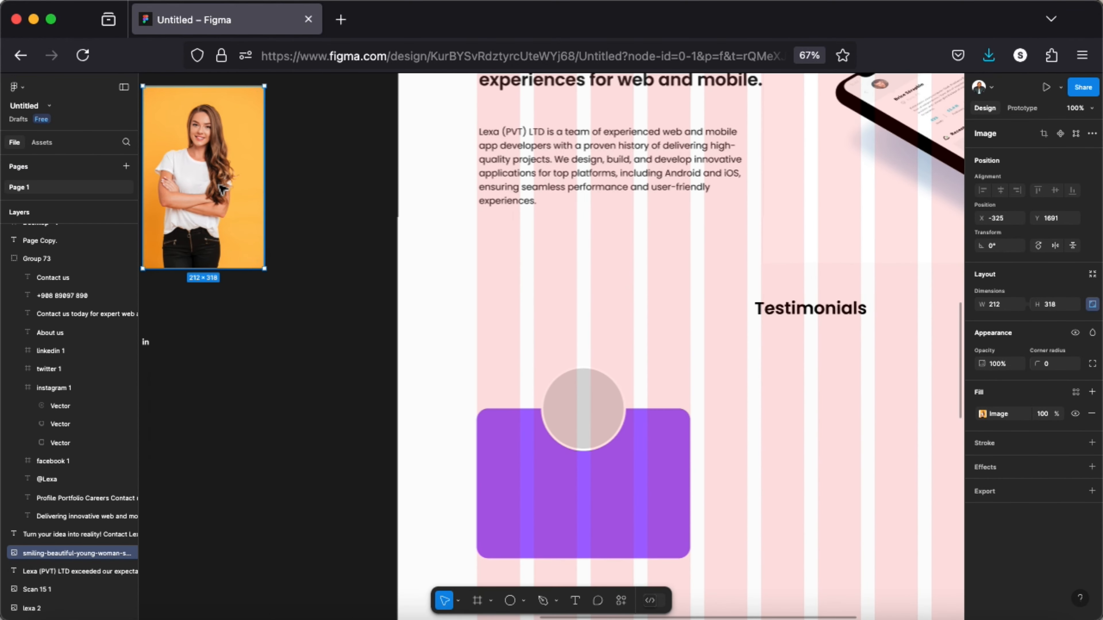
drag(221, 189, 612, 457)
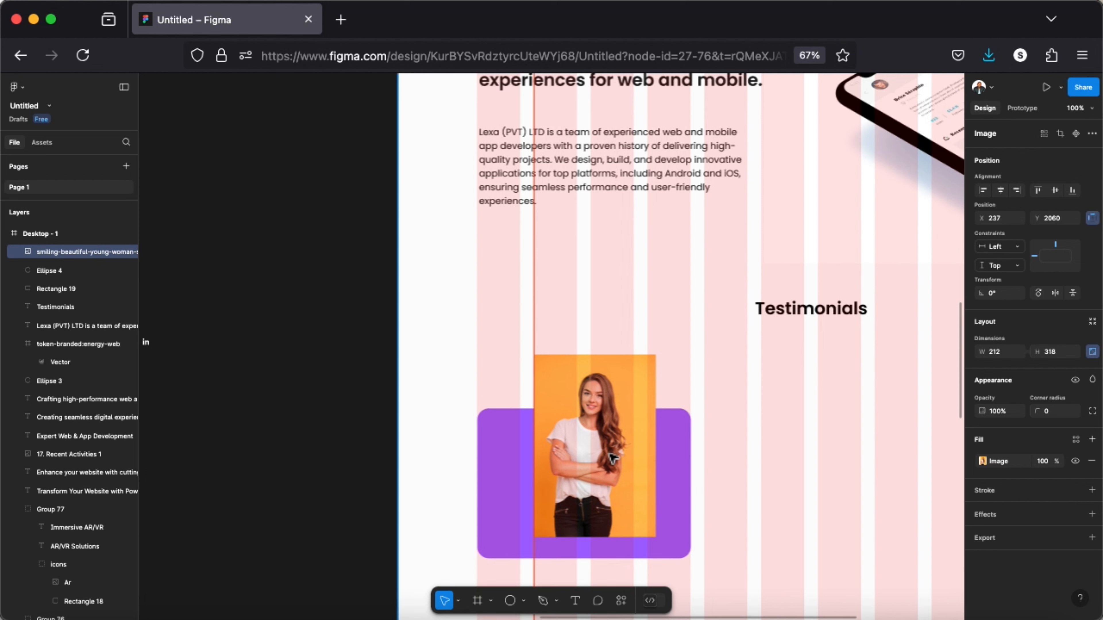
Step: Mask the photo with the circle, scale it to 206 × 309, and centre the woman's face in the circle
click(65, 270)
shift+click(68, 260)
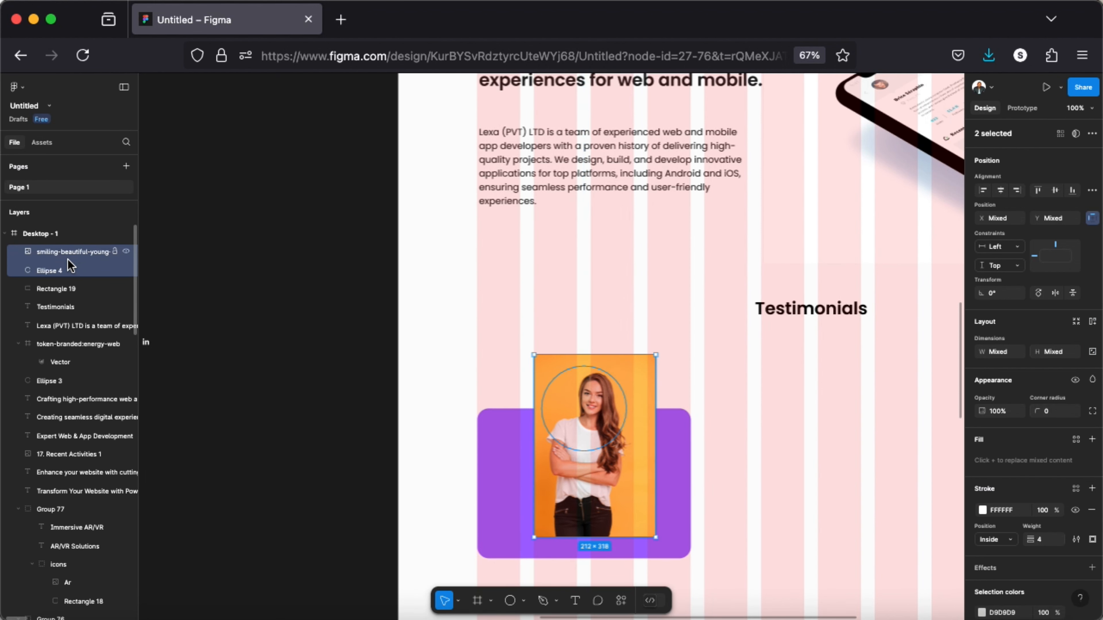
right_click(70, 266)
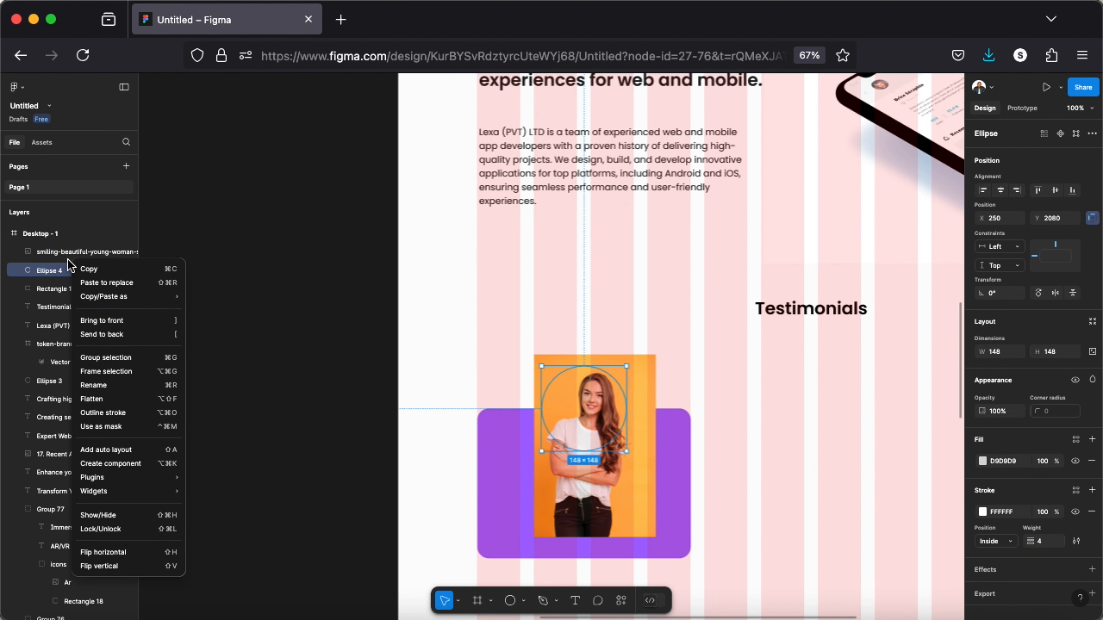
click(100, 426)
mouse_move(654, 350)
mouse_down()
mouse_move(686, 310)
mouse_move(652, 359)
mouse_up()
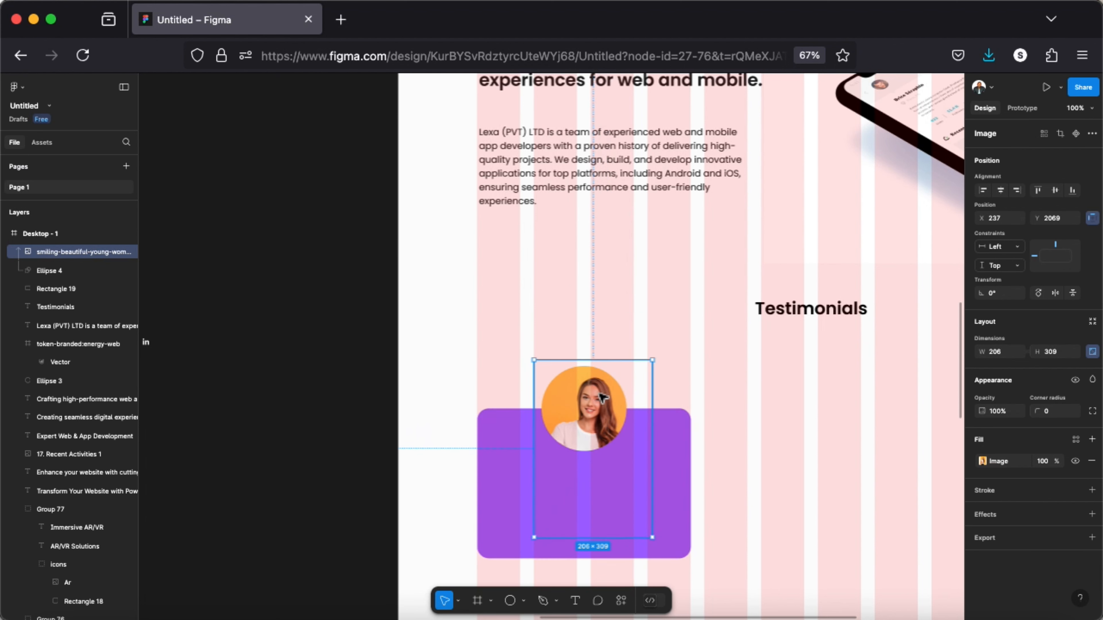
drag(599, 394, 591, 390)
key(Escape)
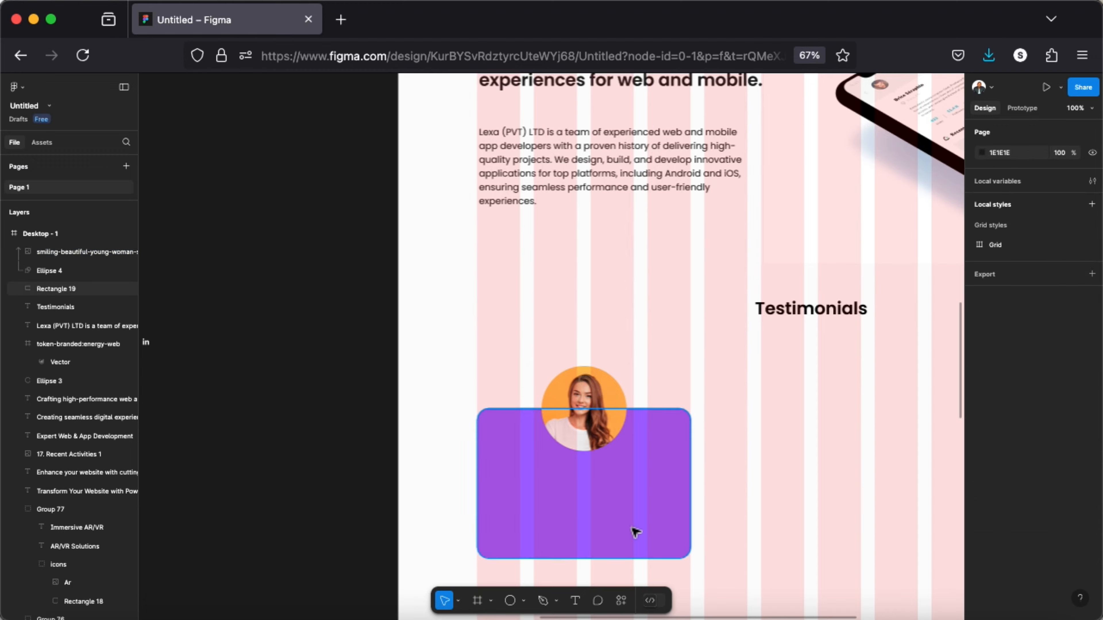
Step: Move the "Lexa (PVT) LTD exceeded our expectations!" text from outside the frame onto the purple card below the photo
scroll(598, 524, left, 10)
scroll(598, 529, up, 5)
click(442, 482)
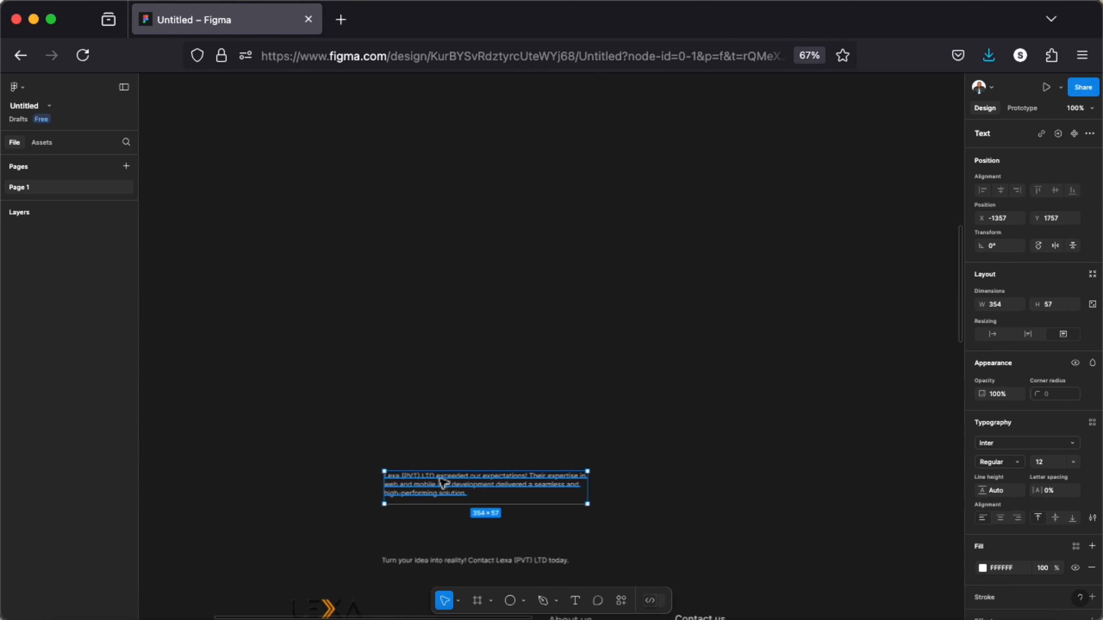
drag(442, 482, 811, 487)
scroll(801, 490, right, 10)
scroll(800, 490, down, 6)
drag(231, 142, 797, 502)
scroll(662, 468, right, 5)
scroll(662, 468, down, 3)
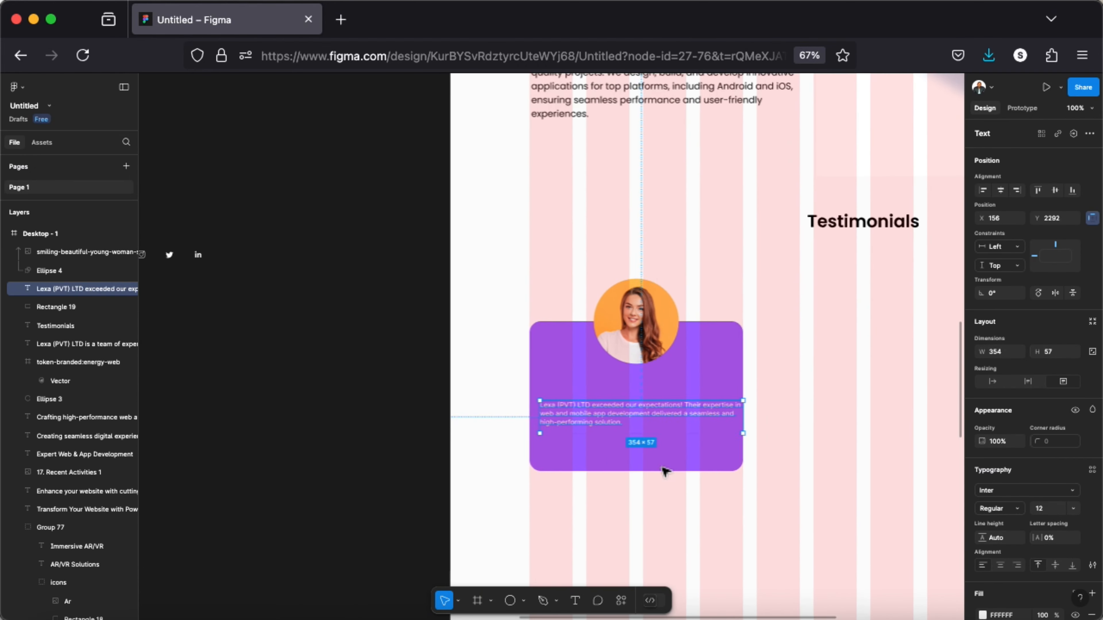
Step: Set the testimonial text to Poppins at size 16
click(1072, 509)
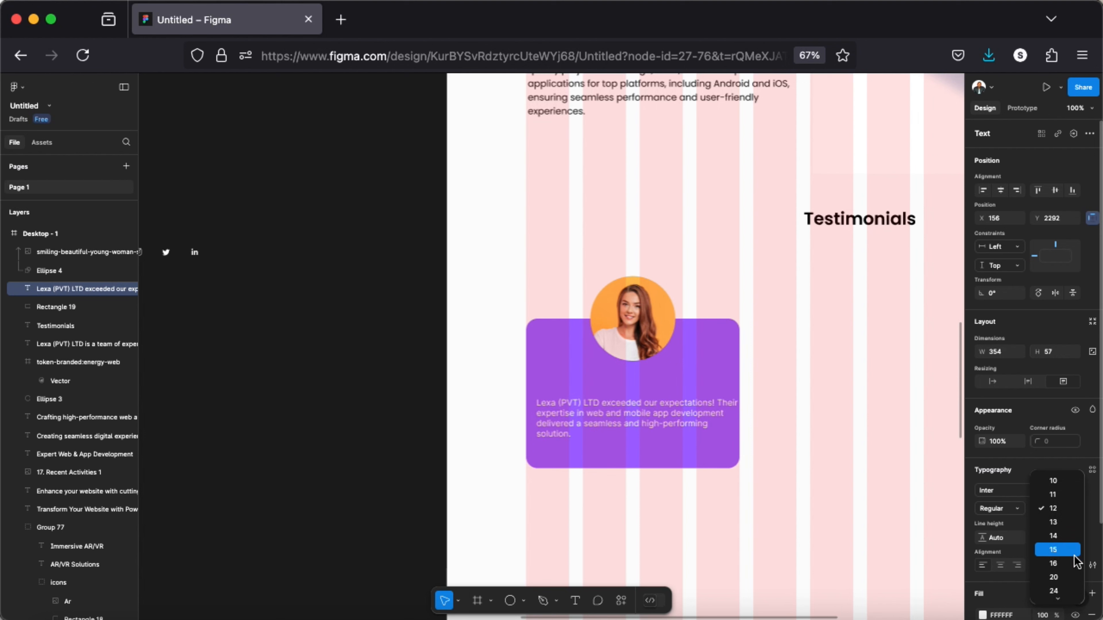
click(1053, 564)
click(998, 490)
text(popp)
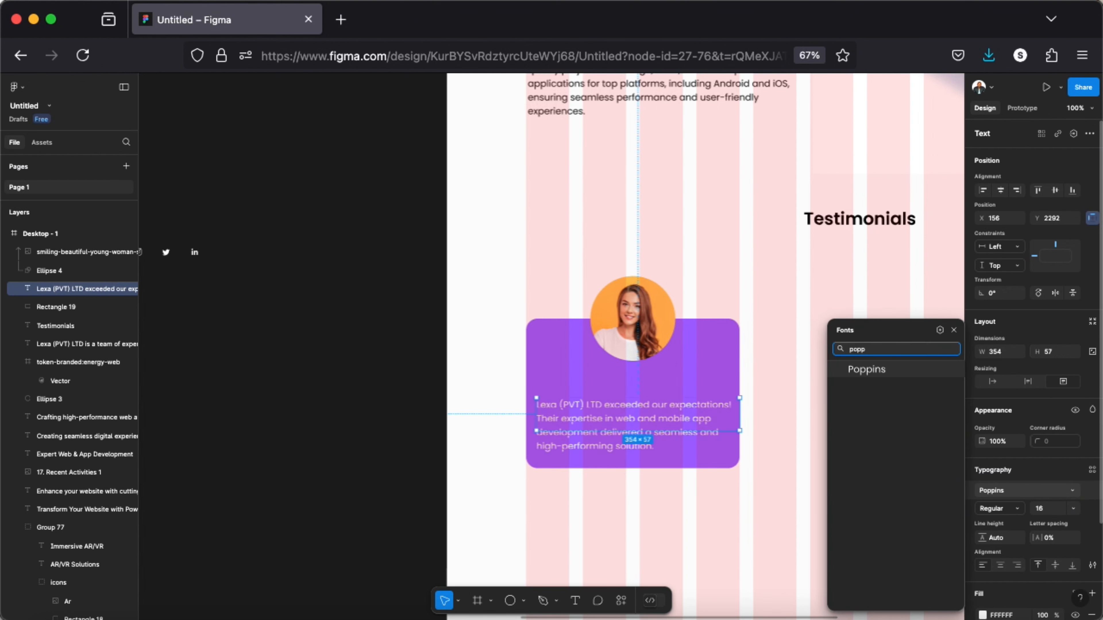
click(894, 364)
Step: Centre-align the testimonial text, fit its text box to the four lines, and position it centrally beneath the photo
drag(599, 439, 598, 417)
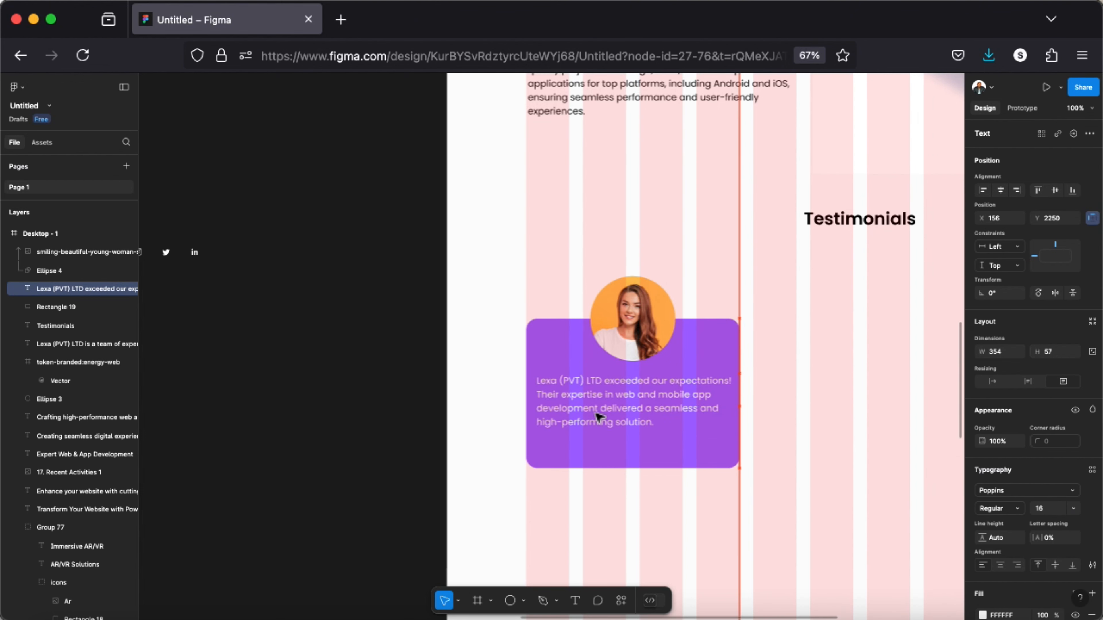
click(1001, 566)
drag(642, 385, 645, 396)
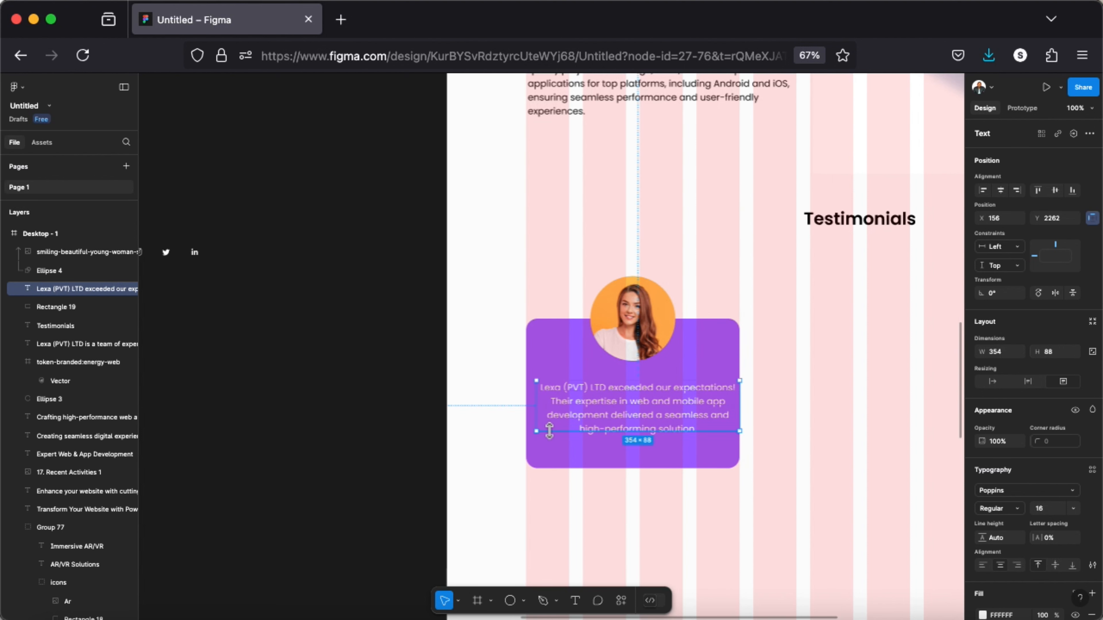
drag(550, 431, 550, 434)
drag(603, 401, 602, 406)
click(855, 449)
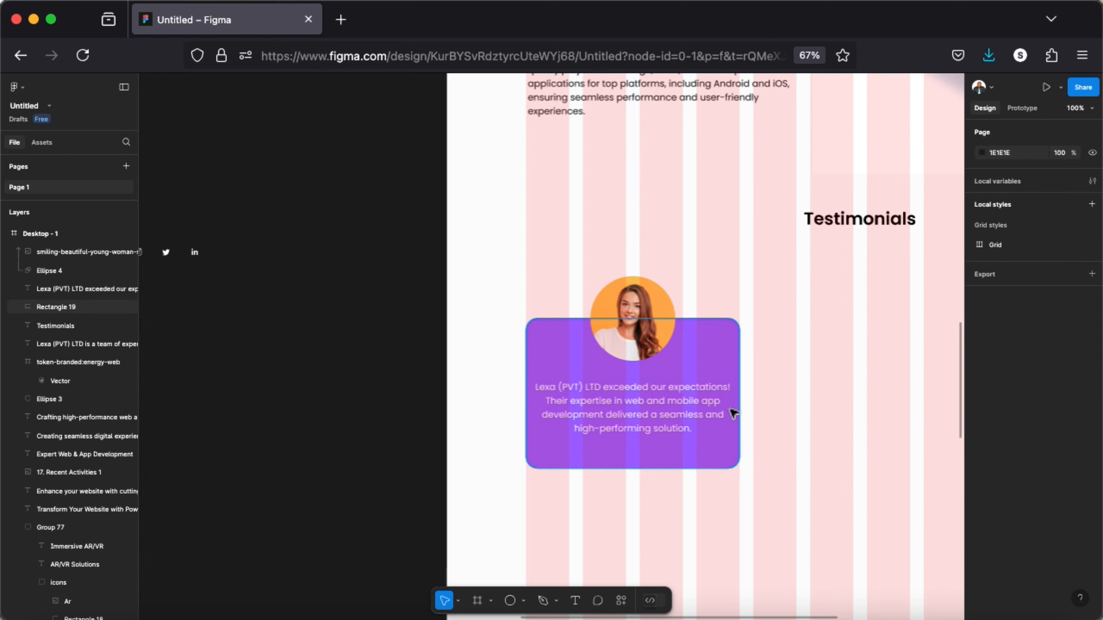
Step: Group the photo, circle, text and card rectangle, and name the group "Testimonial"
scroll(744, 281, right, 2)
scroll(744, 282, up, 1)
drag(489, 356, 616, 492)
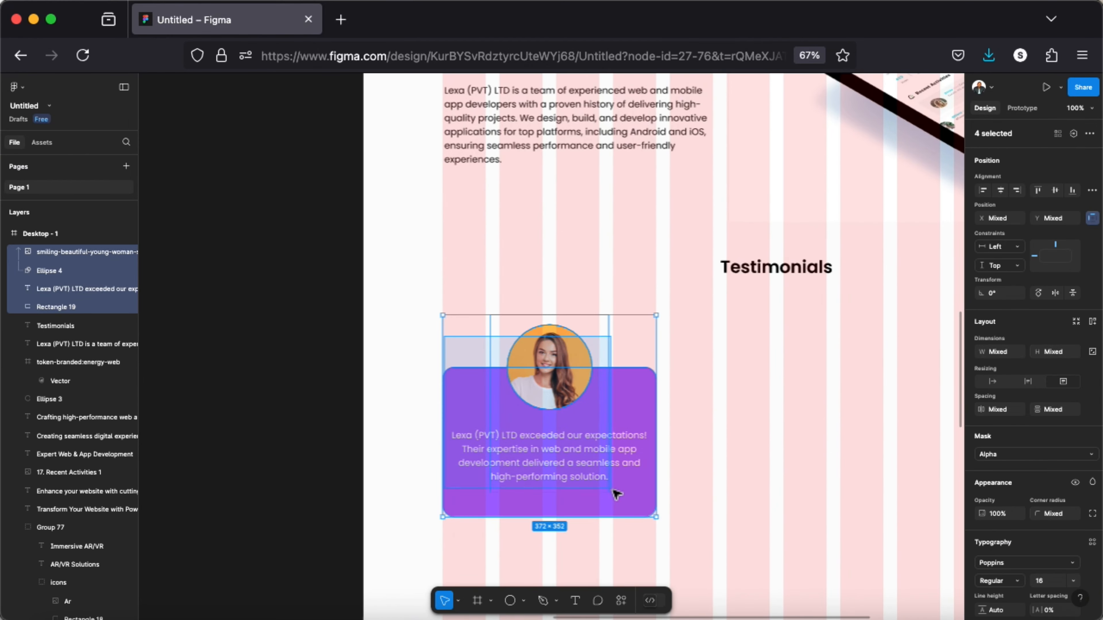
key(ctrl+g)
scroll(327, 345, right, 4)
scroll(326, 346, down, 1)
text(Testimonial)
key(Return)
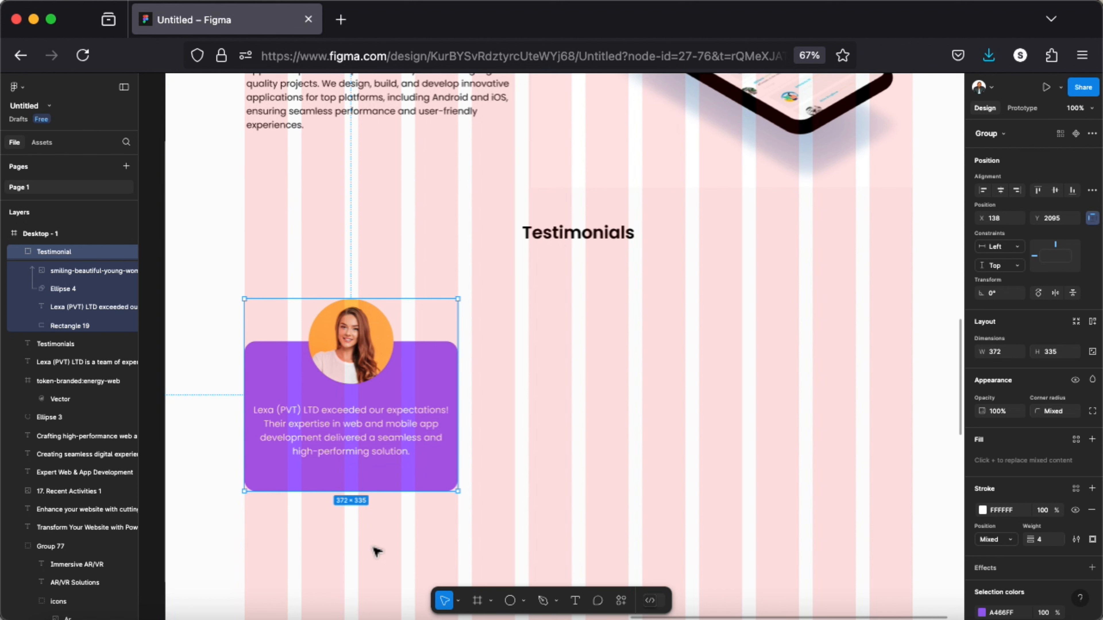
Step: Duplicate the testimonial card twice across the row, aligning the copies to the middle and last four columns
drag(375, 375, 831, 378)
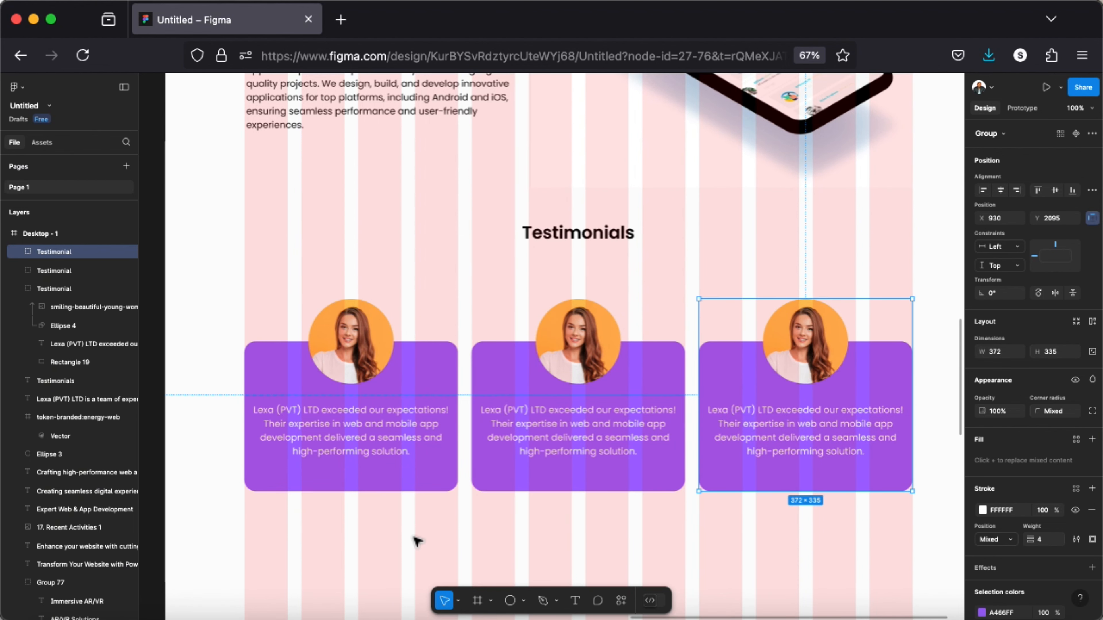
click(416, 540)
scroll(415, 540, right, 5)
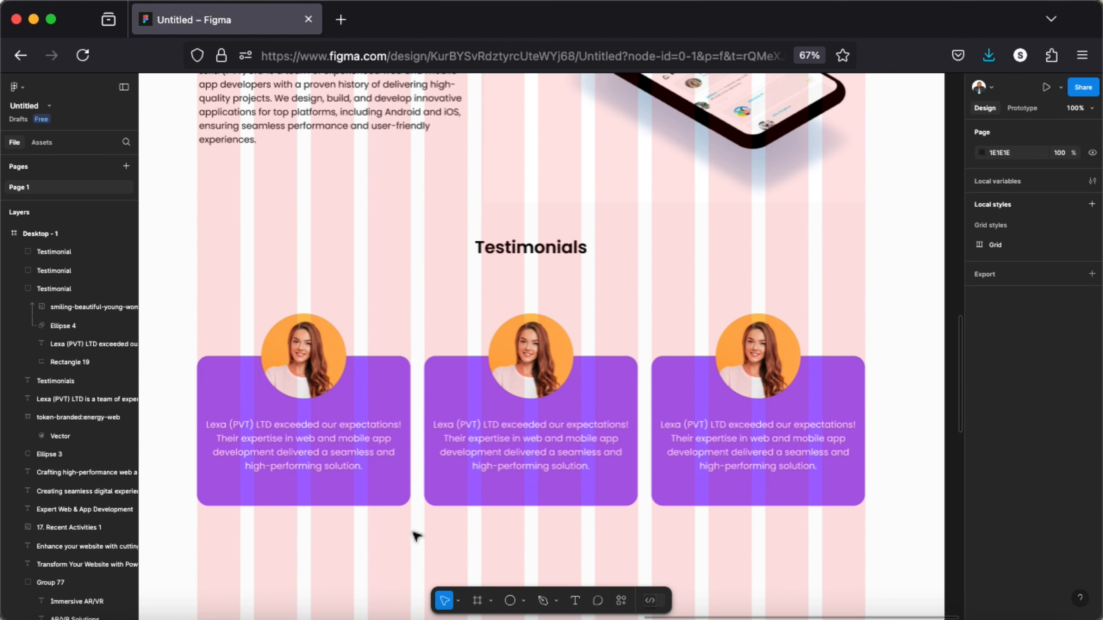
Step: Check the wireframe sketch and draw a 1164 × 380 call-to-action rectangle across all twelve columns below the testimonial cards
scroll(417, 555, up, 15)
scroll(418, 555, left, 15)
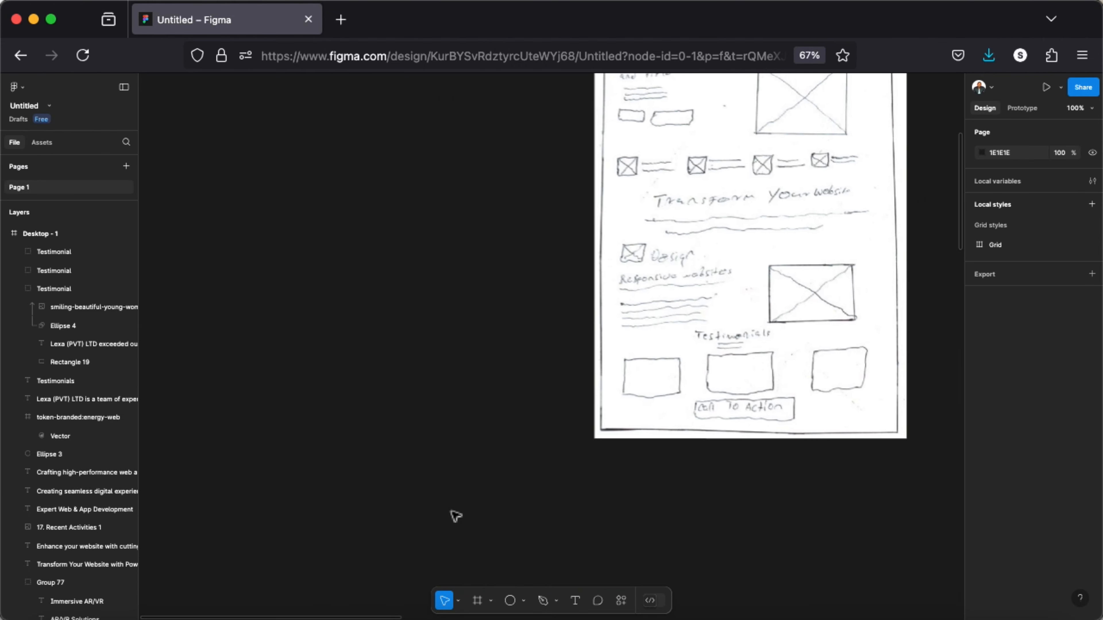
scroll(451, 514, right, 1)
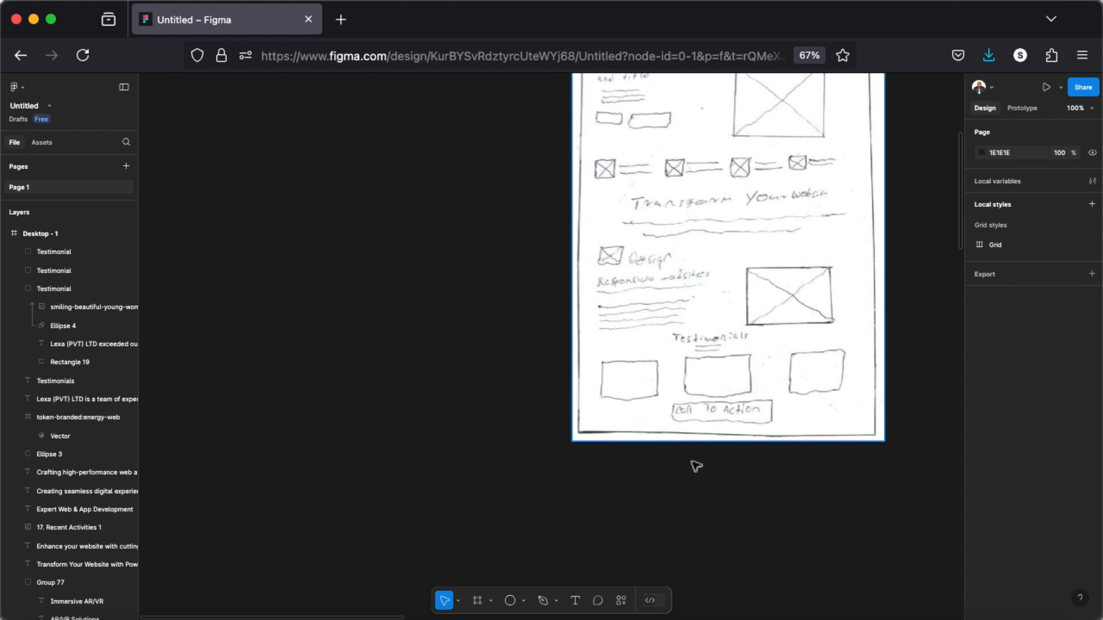
scroll(696, 466, down, 15)
scroll(696, 466, right, 15)
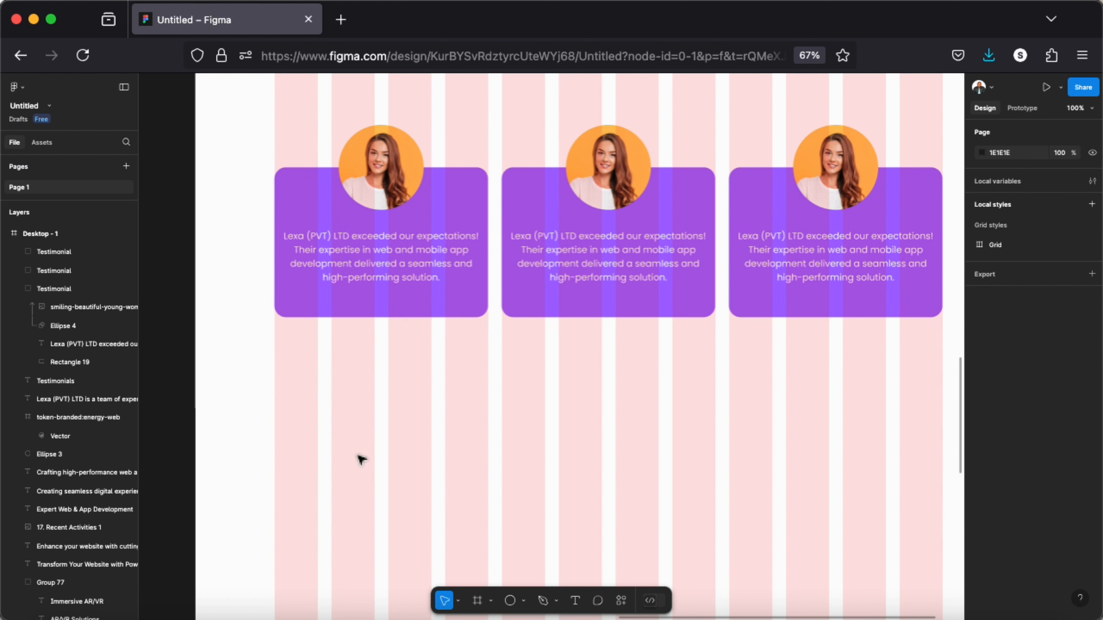
click(510, 602)
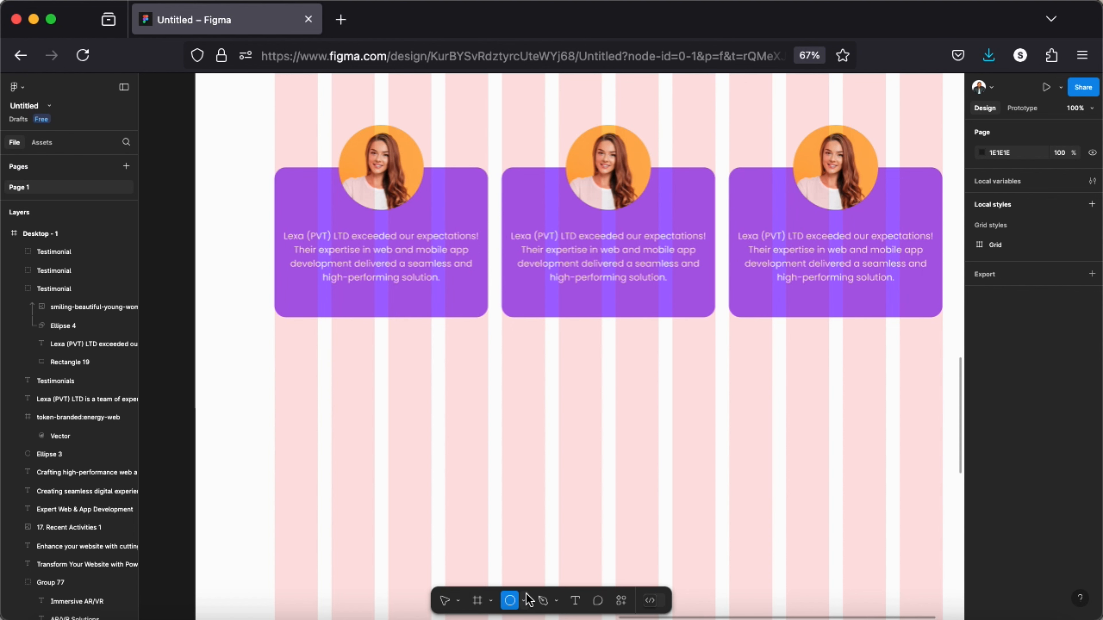
click(525, 602)
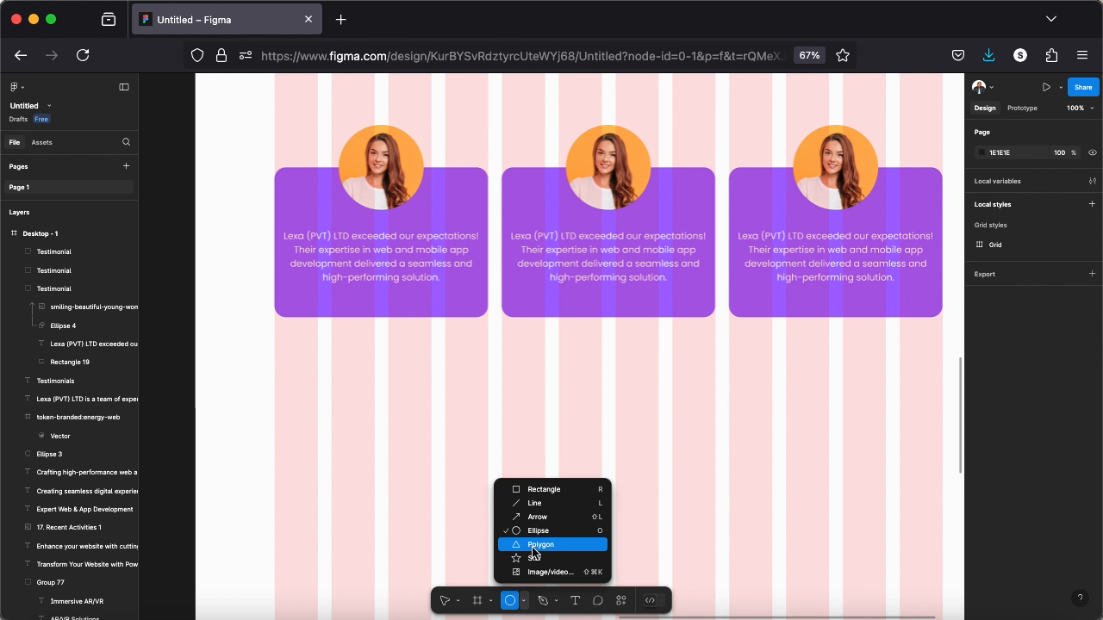
click(536, 491)
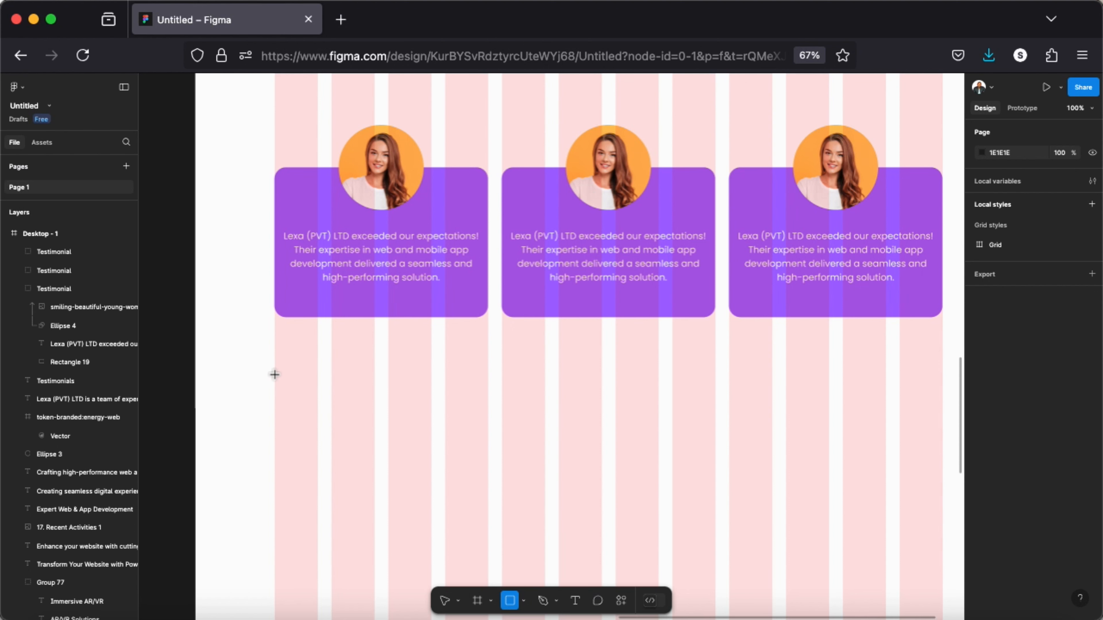
drag(275, 375, 943, 593)
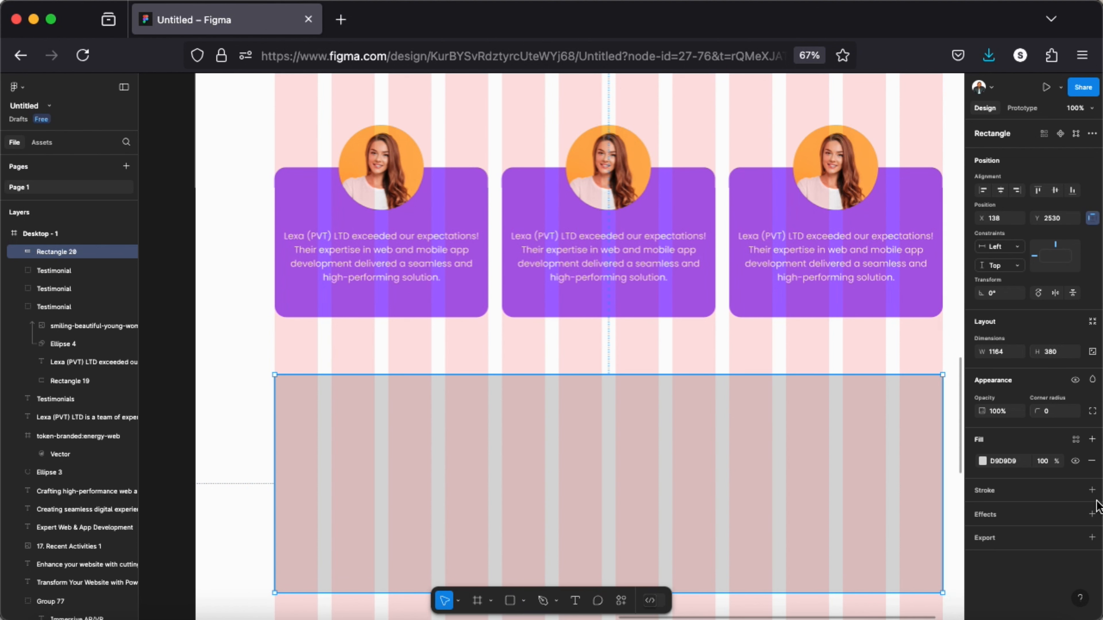
Step: Fill the call-to-action rectangle with dark grey 5A5858
click(983, 461)
drag(830, 352, 831, 415)
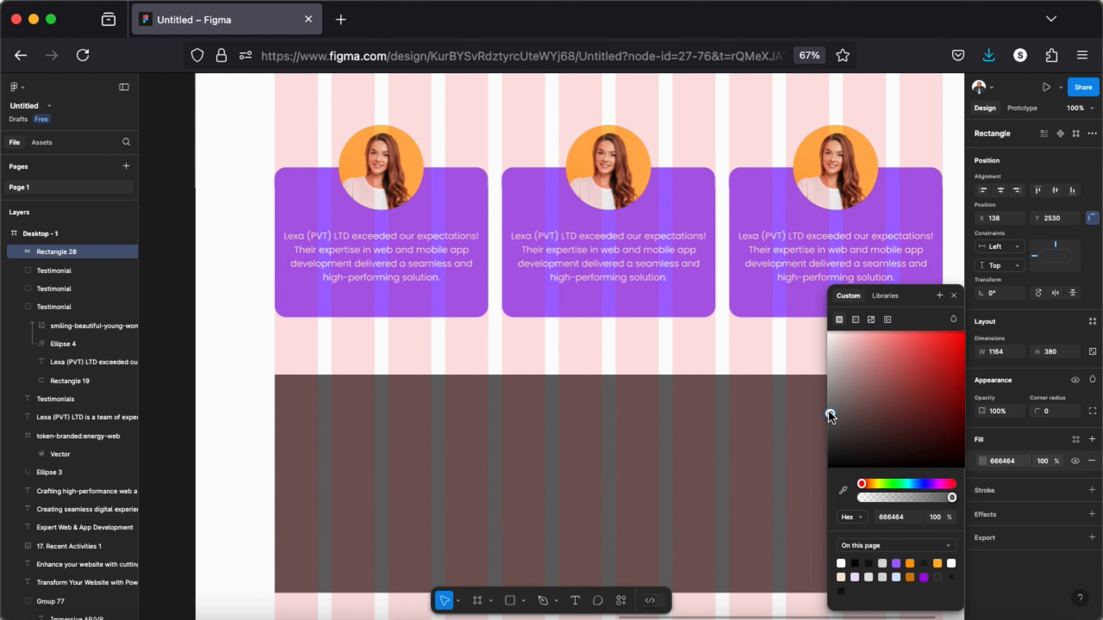
click(954, 295)
Step: Hide the Desktop frame's layout grid and round the corners of the dark grey rectangle
scroll(352, 143, up, 20)
key(Escape)
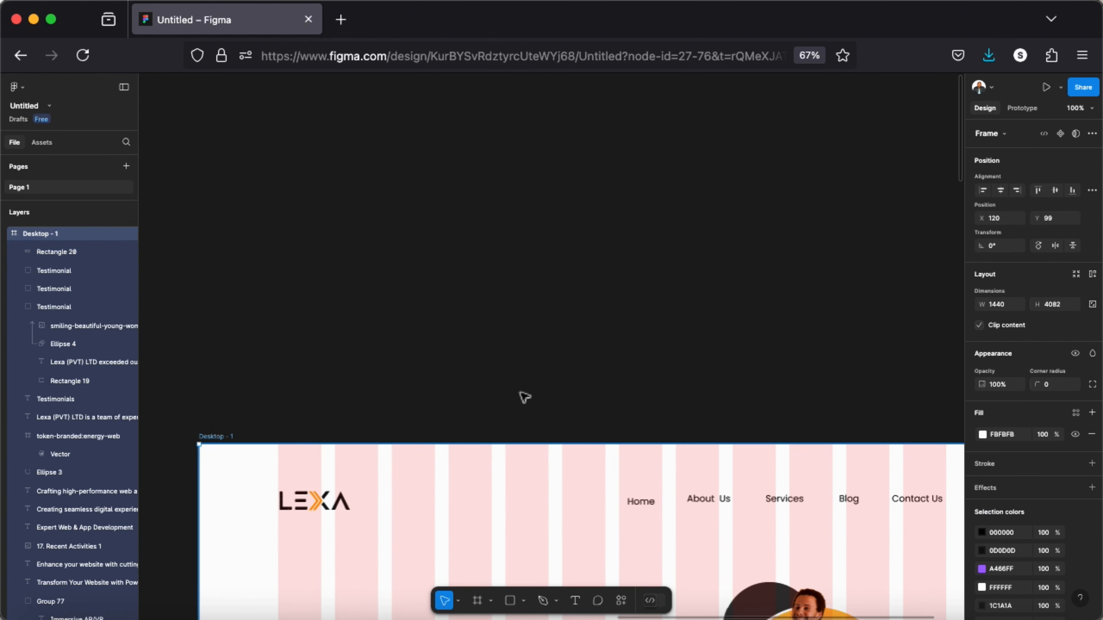
scroll(867, 411, down, 15)
click(1076, 551)
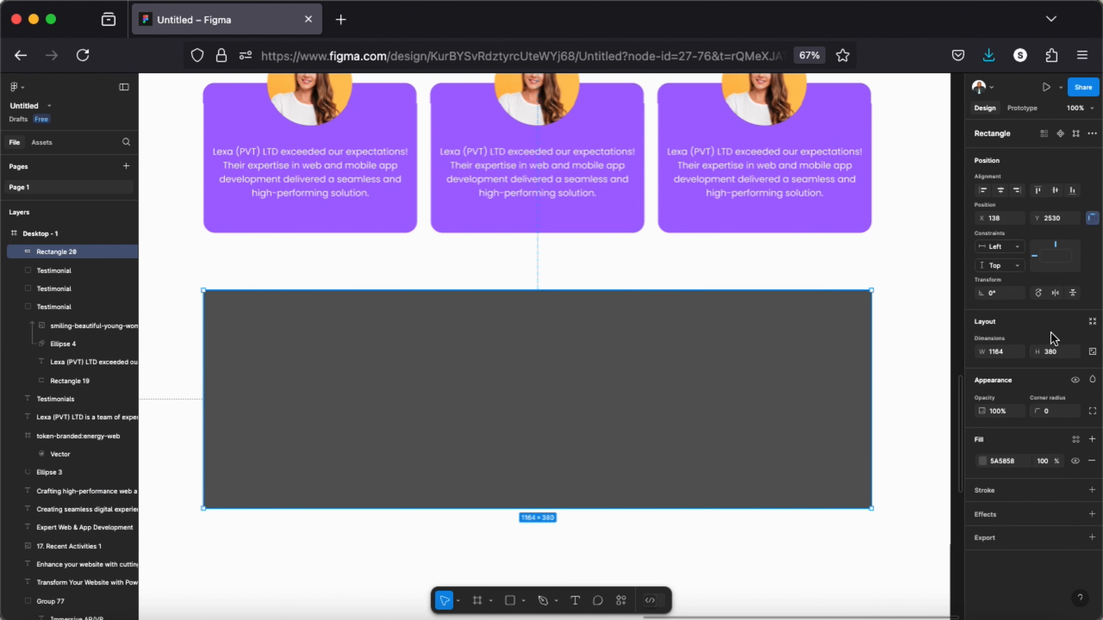
click(1040, 411)
key(Return)
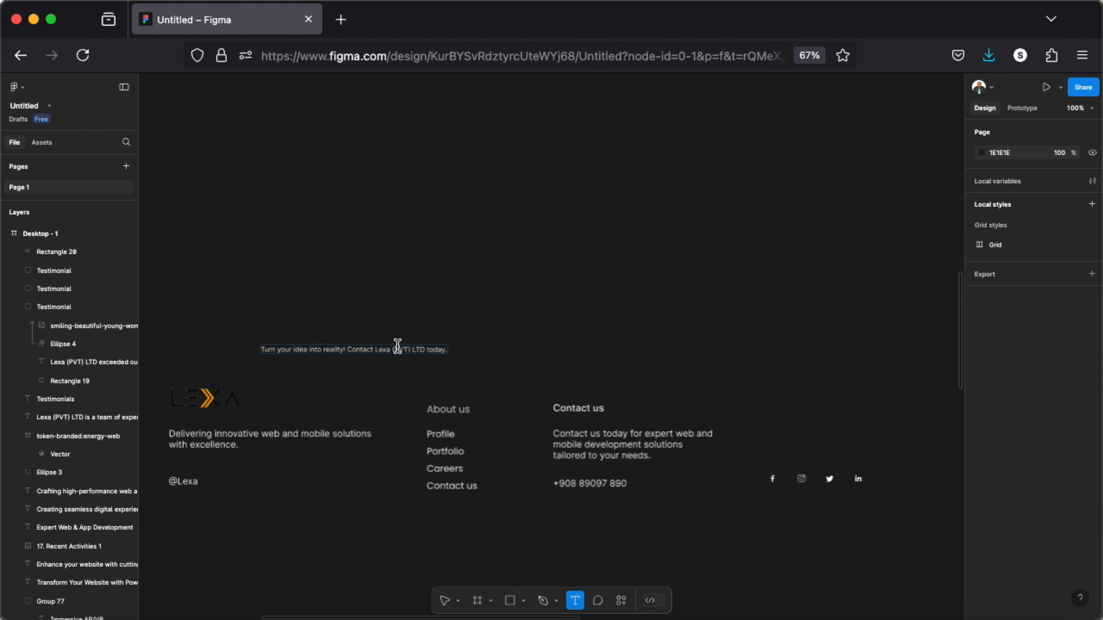
Step: Move the "Turn your idea into reality! Contact Lexa (PVT) LTD today." text into the upper middle of the grey rectangle
click(398, 346)
key(Escape)
key(Escape)
drag(396, 348, 799, 385)
scroll(431, 373, right, 10)
drag(376, 371, 760, 434)
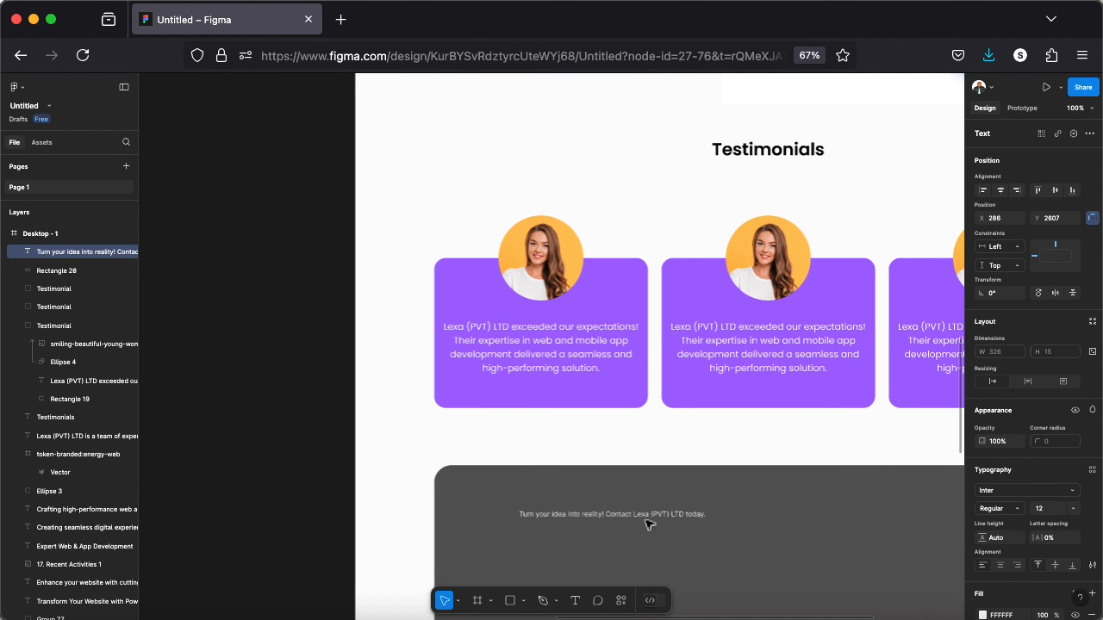
scroll(653, 522, down, 5)
scroll(652, 522, right, 4)
drag(495, 267, 621, 278)
Step: Set the call-to-action text to Poppins SemiBold at size 36 and move it to about X 260, Y 2613
click(1002, 490)
text(pop)
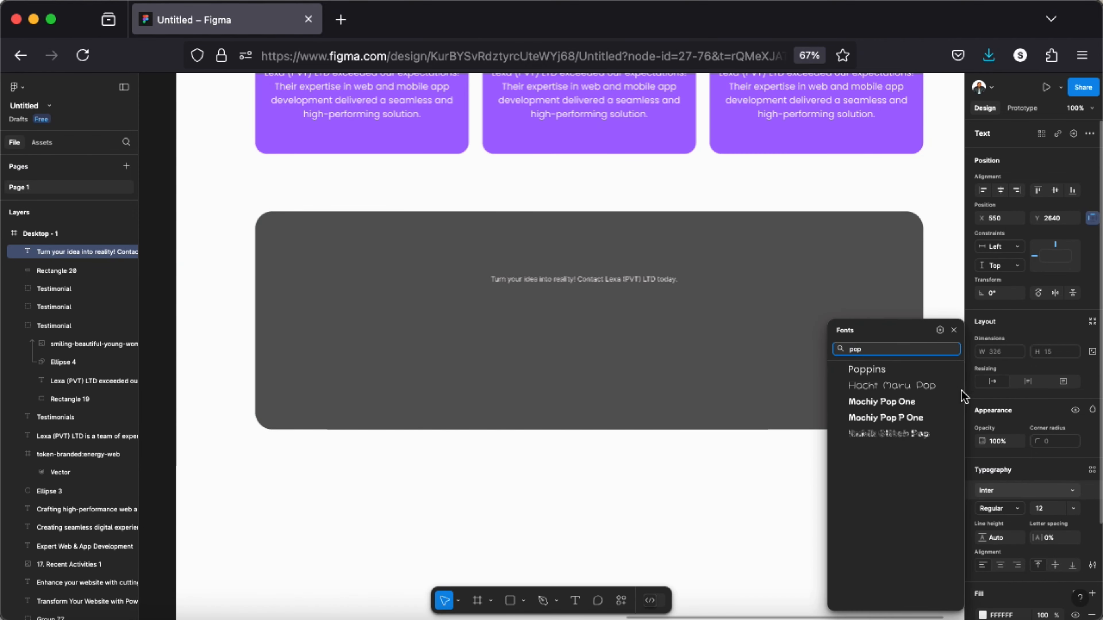
click(866, 369)
click(1072, 509)
click(1058, 560)
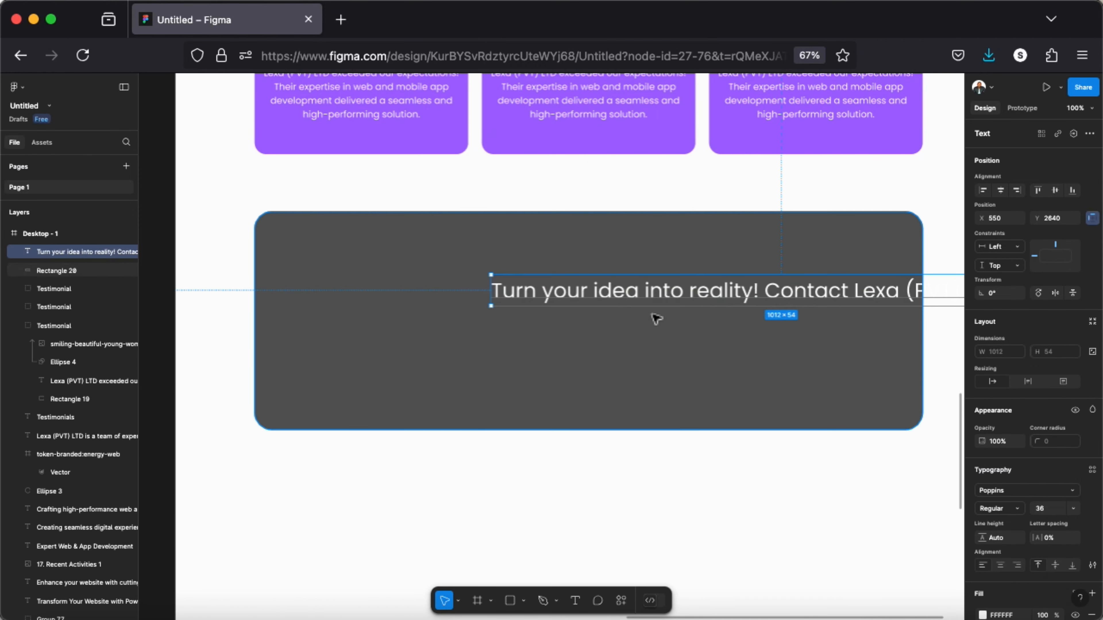
drag(651, 293, 485, 278)
click(998, 508)
click(1016, 533)
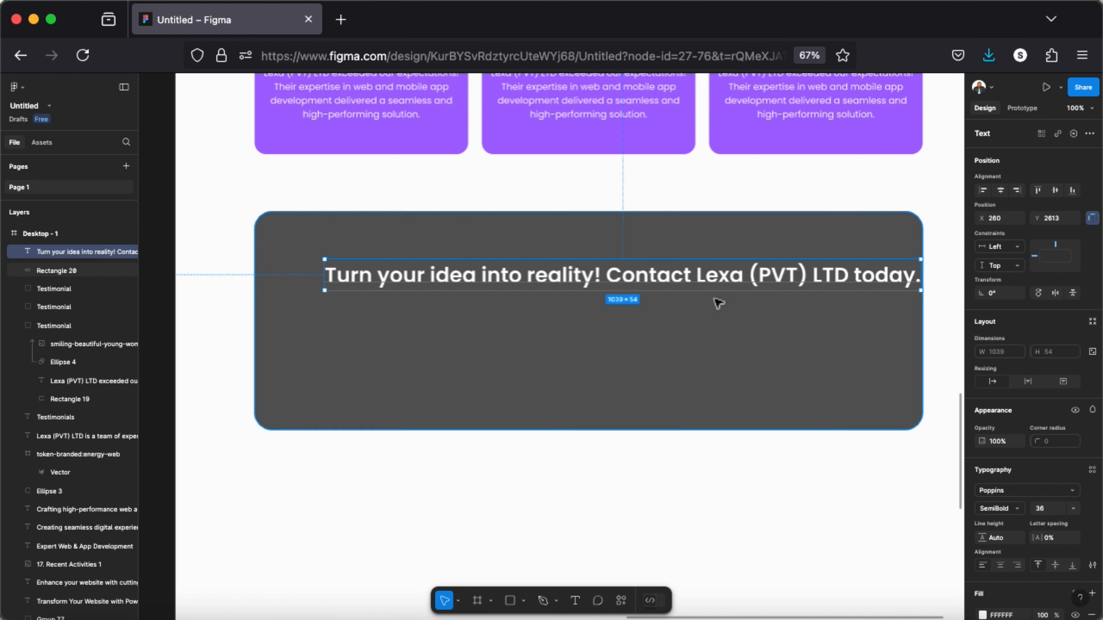
Step: Wrap the call-to-action text onto two lines after "Contact", with centered alignment, and center it horizontally in the Desktop frame
double_click(696, 277)
key(Return)
key(super+a)
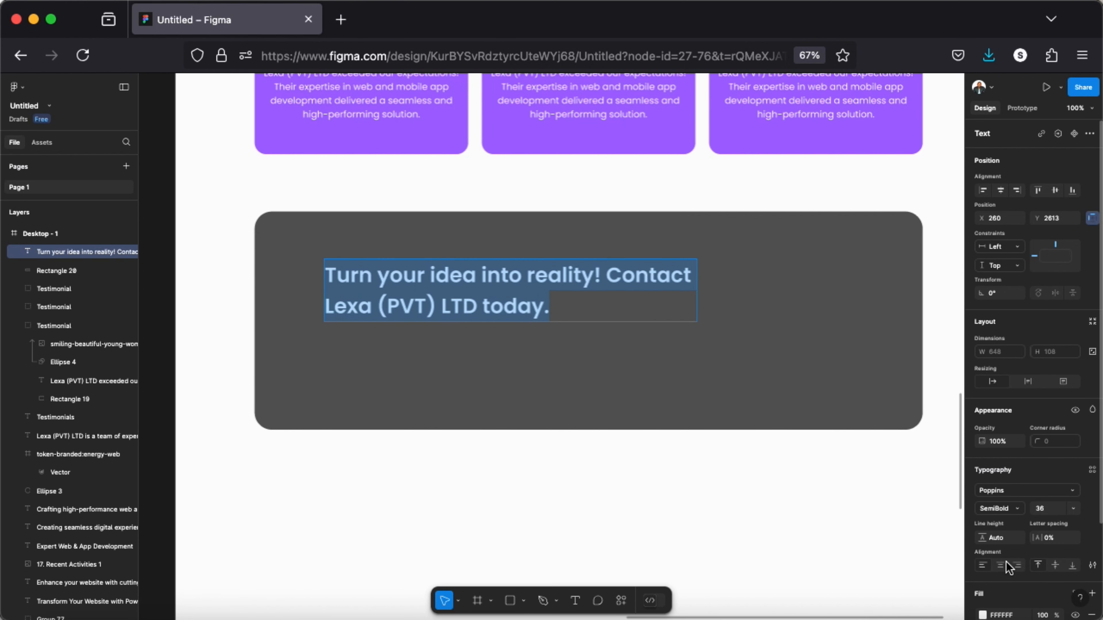
click(1004, 564)
key(Escape)
click(1000, 190)
Step: Draw a rectangle about 534 × 55 below the call-to-action text and fill it with white FFFFFF
click(510, 601)
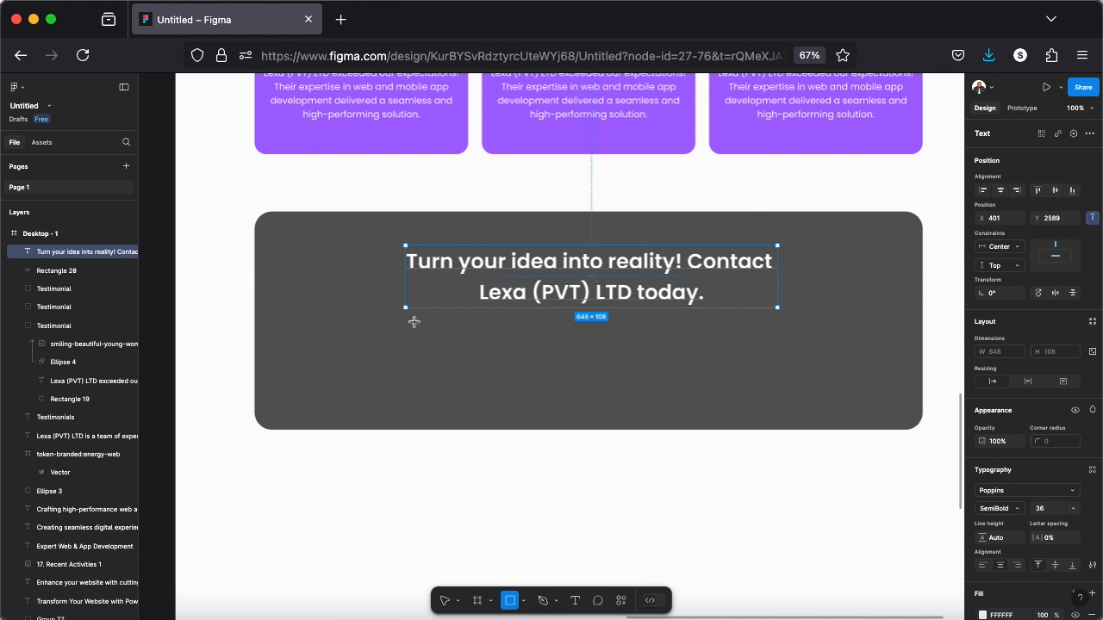
mouse_move(386, 326)
mouse_down()
mouse_move(486, 354)
mouse_move(647, 360)
mouse_move(625, 348)
mouse_move(619, 361)
mouse_move(613, 355)
mouse_move(648, 339)
mouse_move(704, 335)
mouse_up()
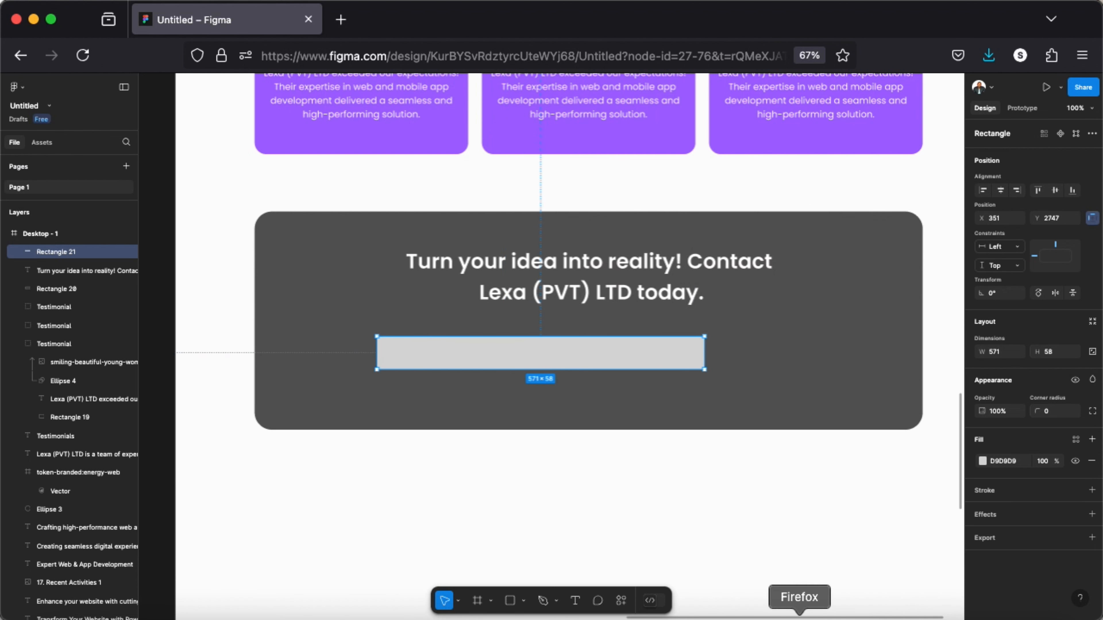
click(982, 461)
drag(840, 348, 821, 334)
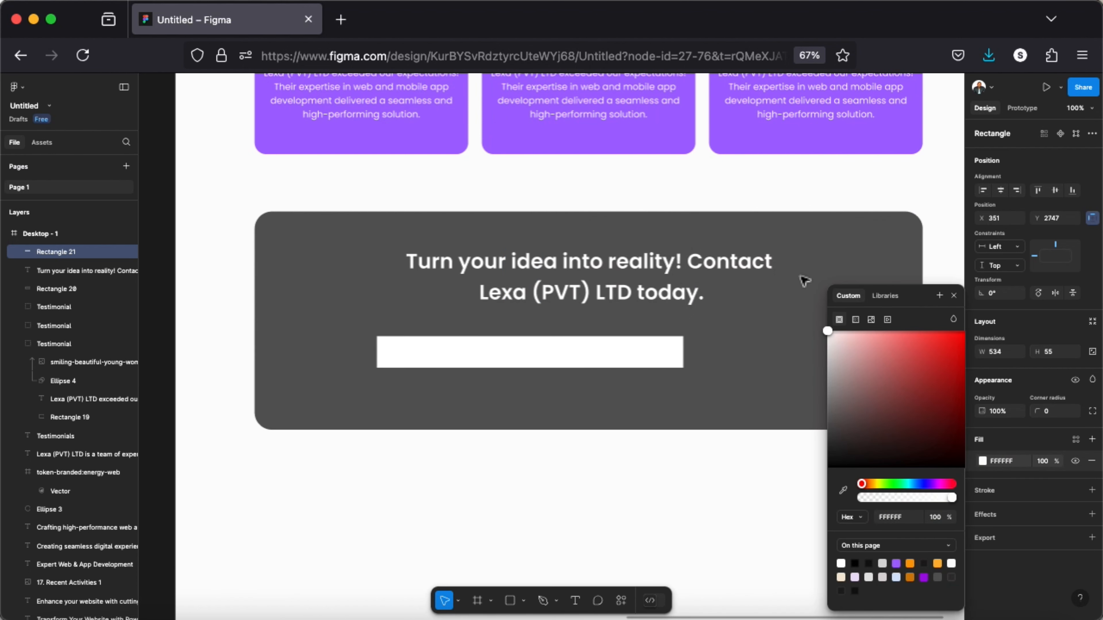
click(954, 296)
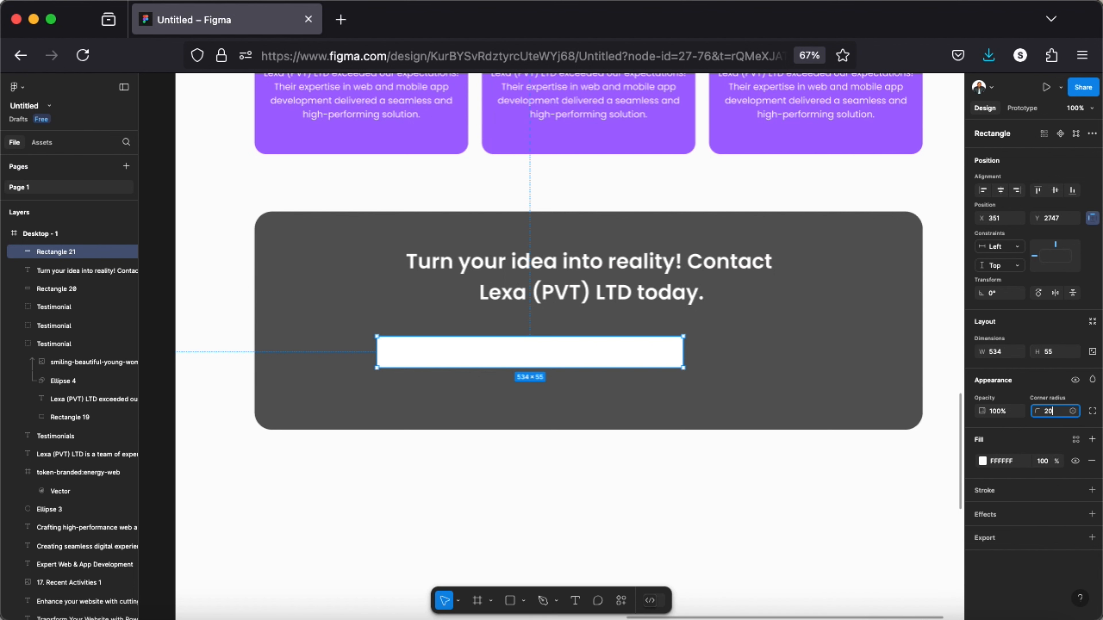
Step: Round the corners of the white rectangle with a radius of 15
key(Return)
click(1051, 417)
text(15)
key(Return)
click(793, 404)
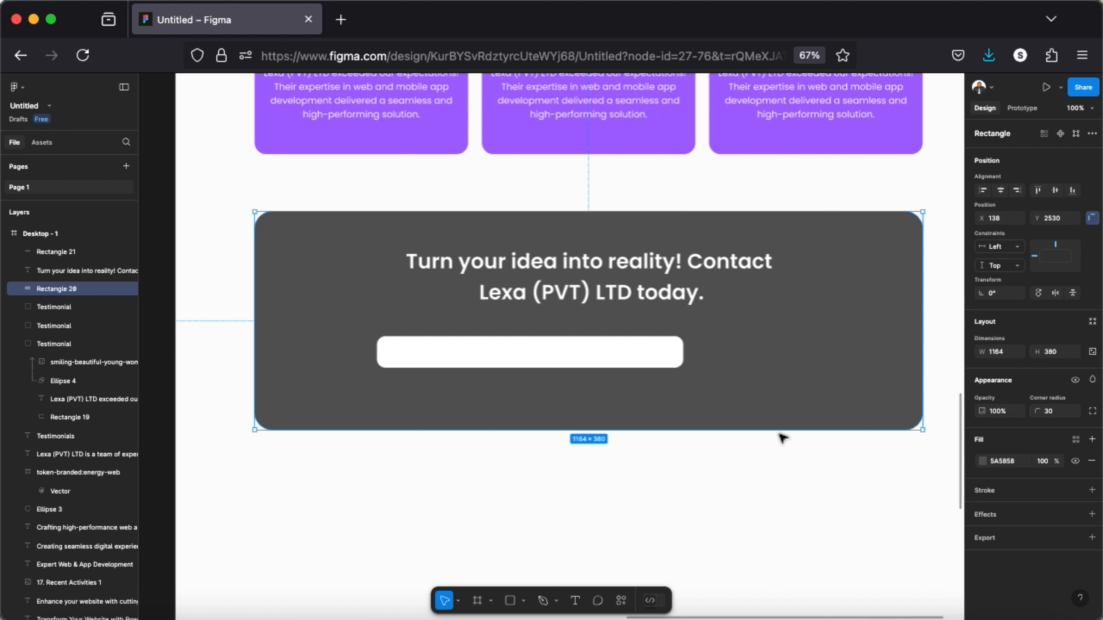
Step: Add the text "Enter your emaill.." and place it inside the start of the white field, at about X 377, Y 2763
click(575, 600)
click(387, 356)
text(Ent)
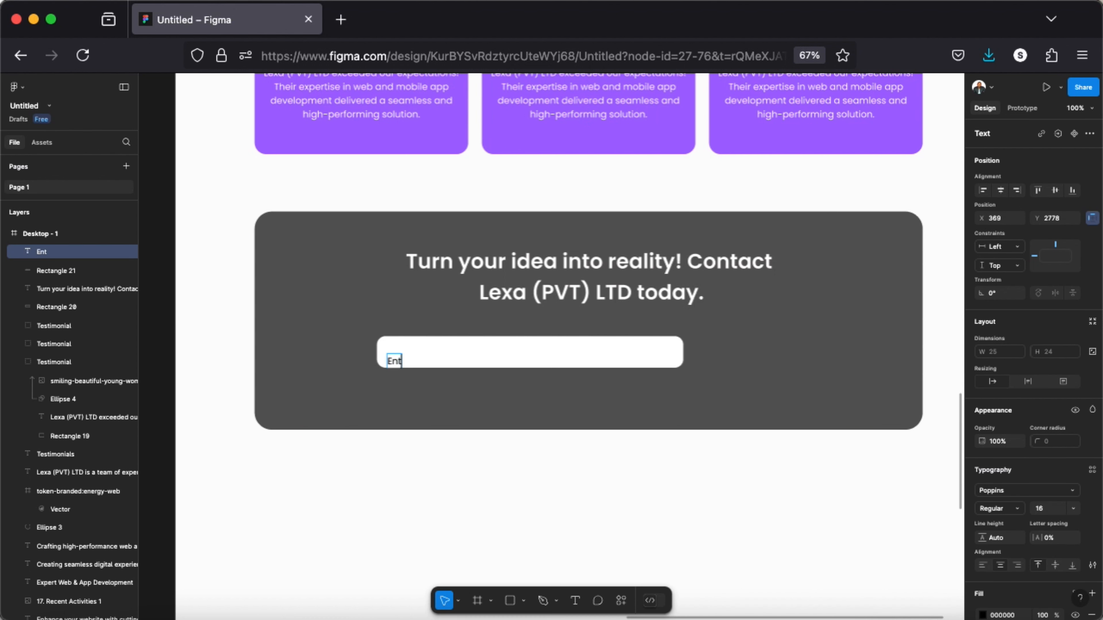
text(er your emaill..)
key(Escape)
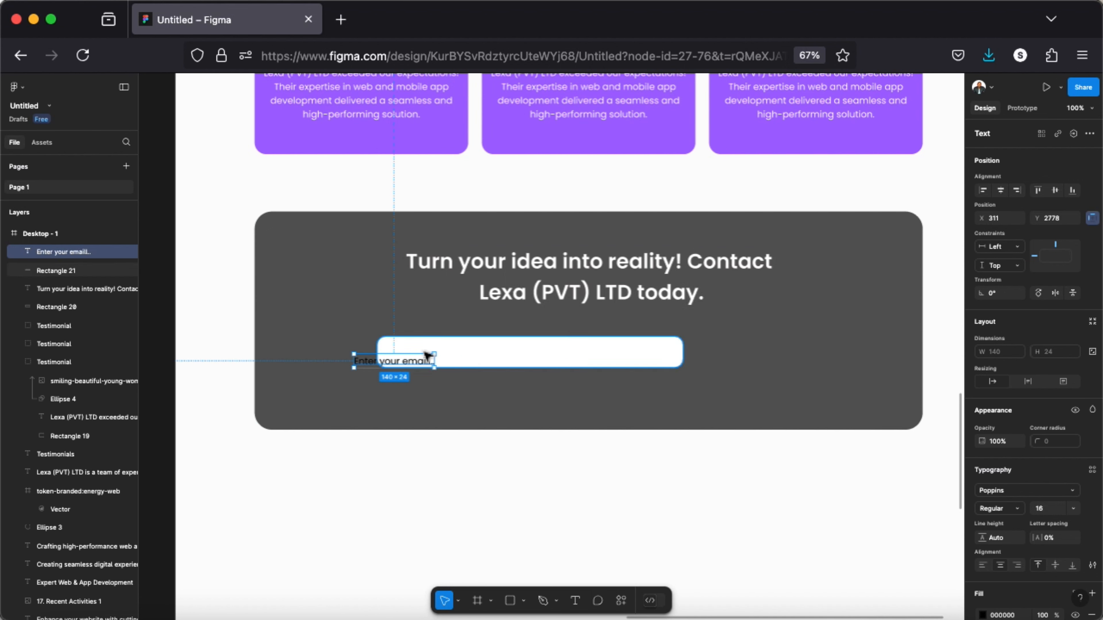
mouse_move(423, 355)
mouse_down()
mouse_move(447, 356)
mouse_move(433, 357)
mouse_up()
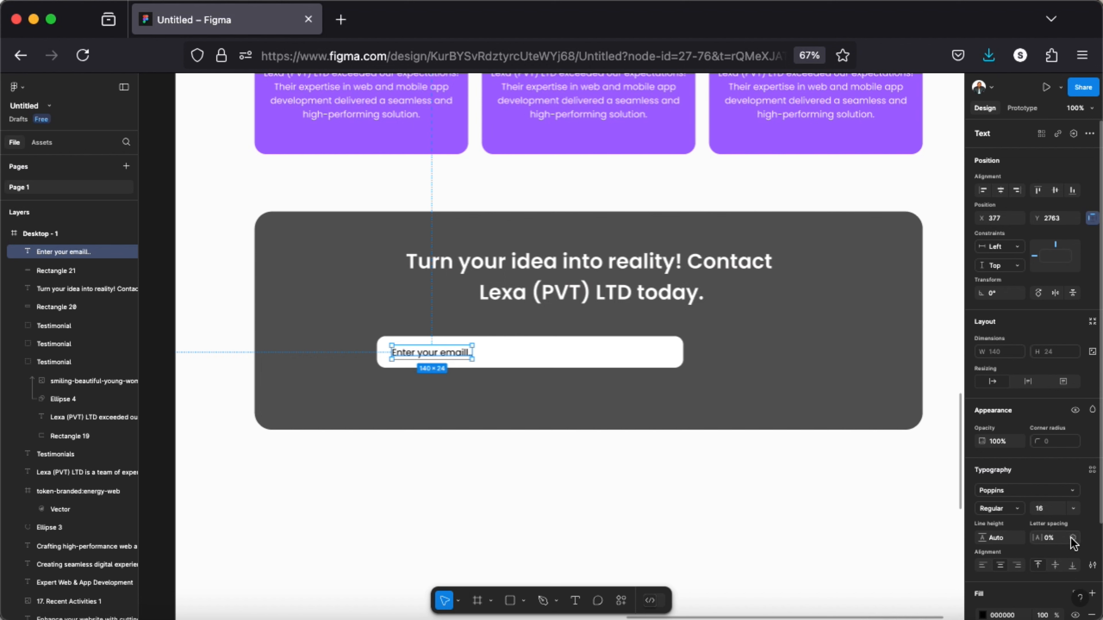
Step: Set the placeholder text's letter spacing to 9% and correct its wording to "Enter your email.."
scroll(1041, 524, down, 1)
drag(1038, 534, 1052, 535)
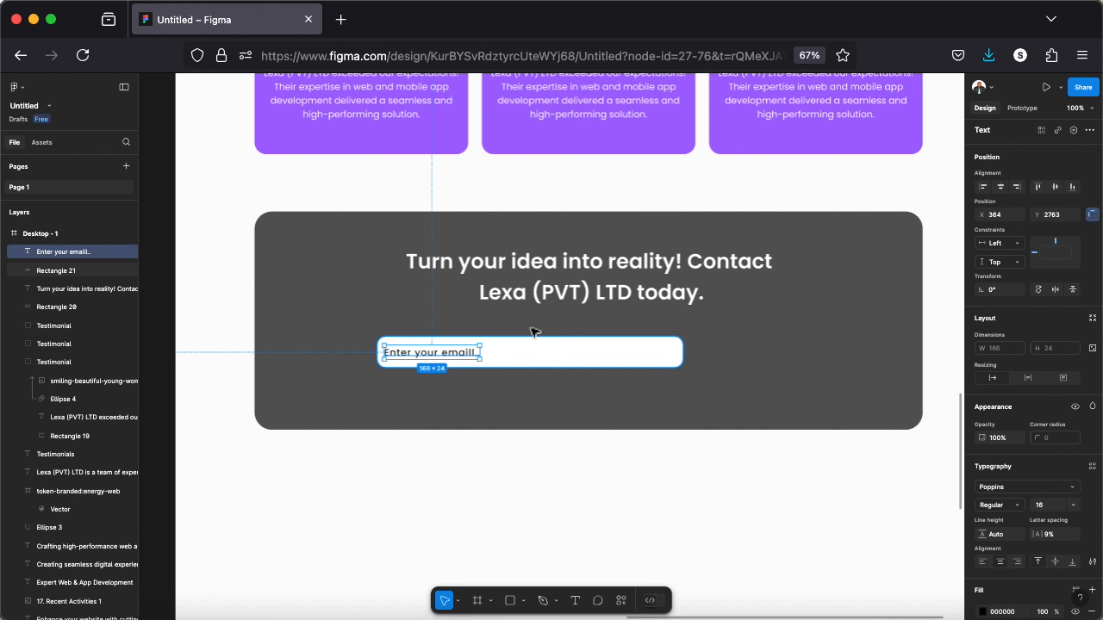
drag(474, 354, 482, 353)
double_click(482, 353)
key(BackSpace)
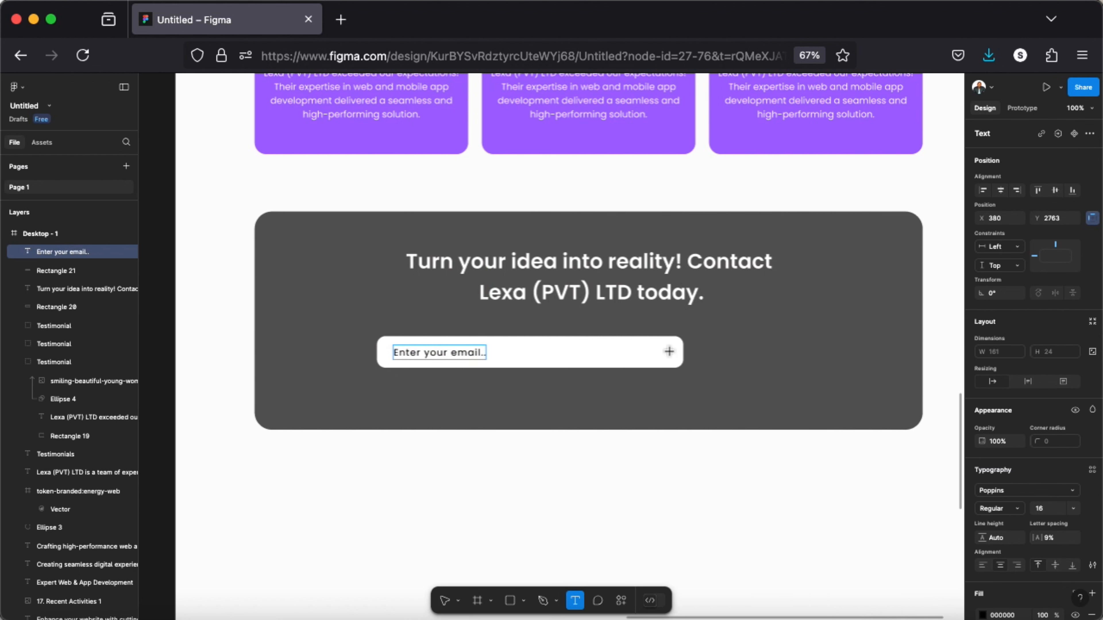
key(Escape)
Step: Lower the opacity of the placeholder text's black fill to 69%
scroll(1004, 505, down, 5)
click(983, 503)
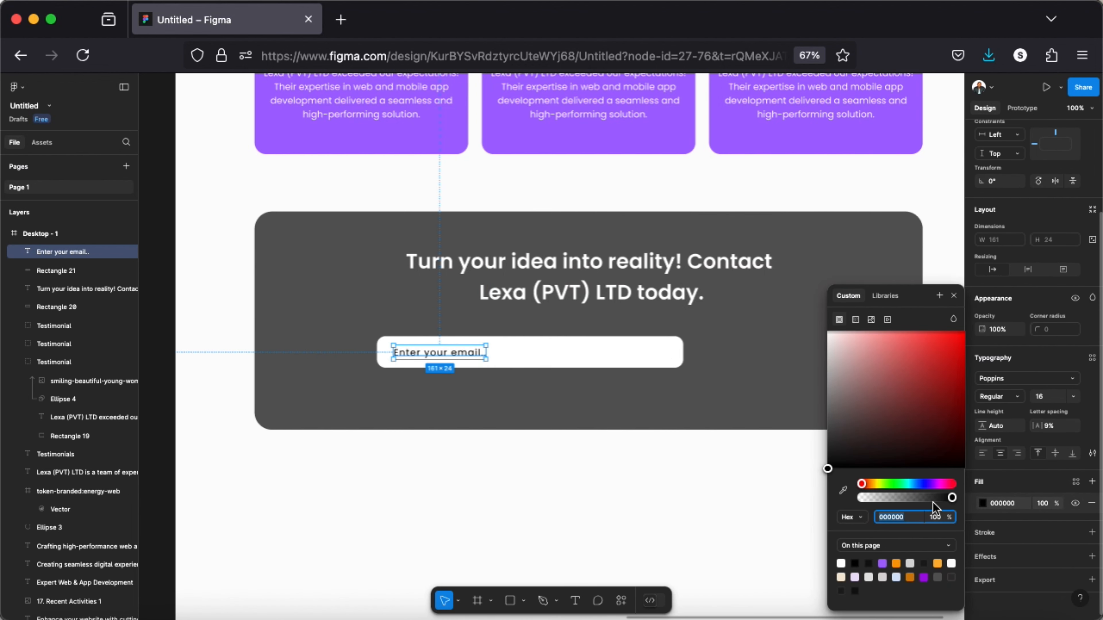
drag(943, 497, 924, 500)
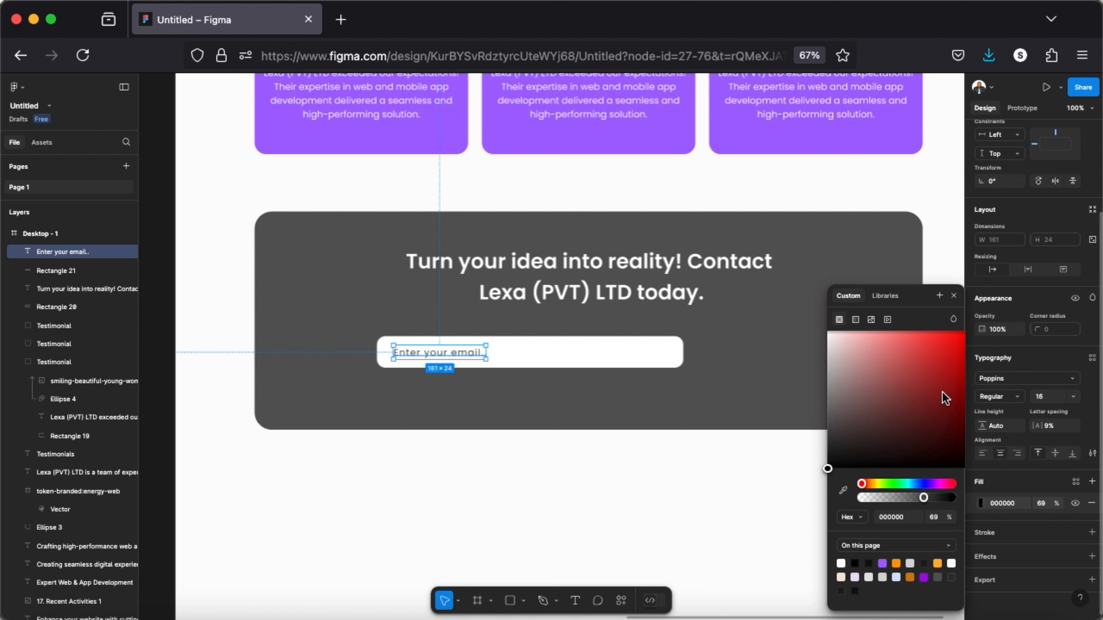
click(956, 295)
click(758, 412)
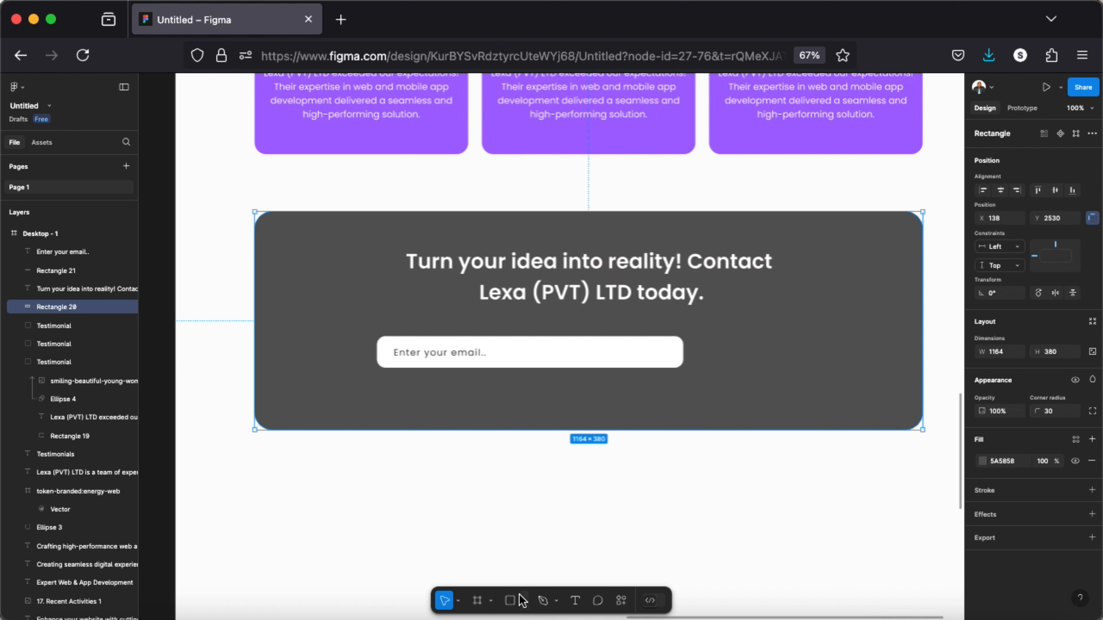
Step: Add the text "Submit" beside the email field, wrap it in an auto layout frame and move it to about X 918, Y 2753
click(574, 600)
click(710, 347)
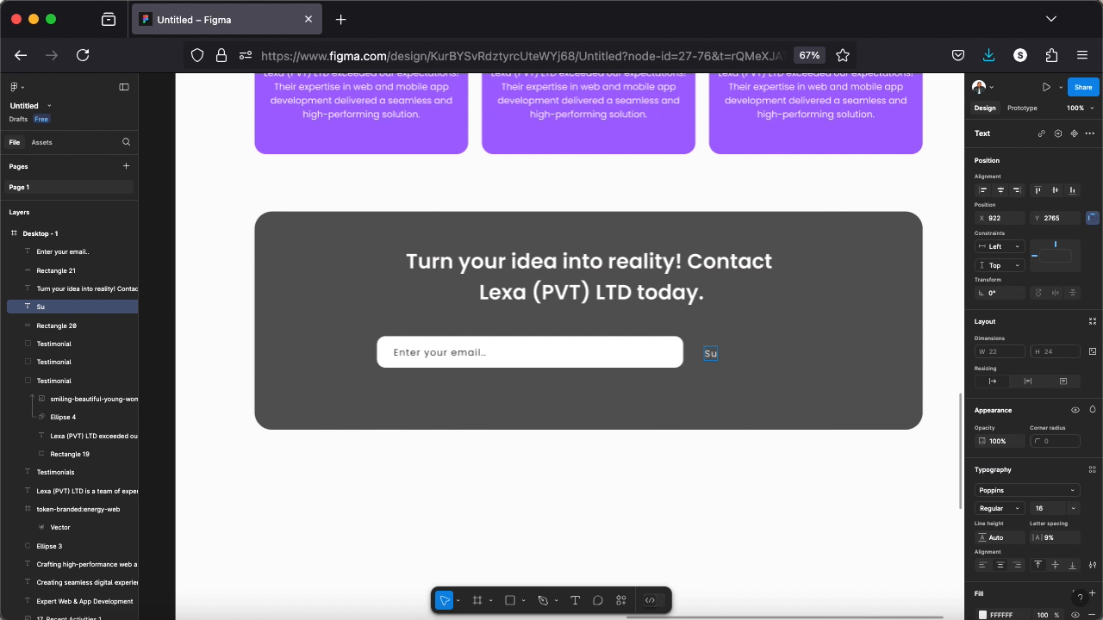
text(Submit)
key(Escape)
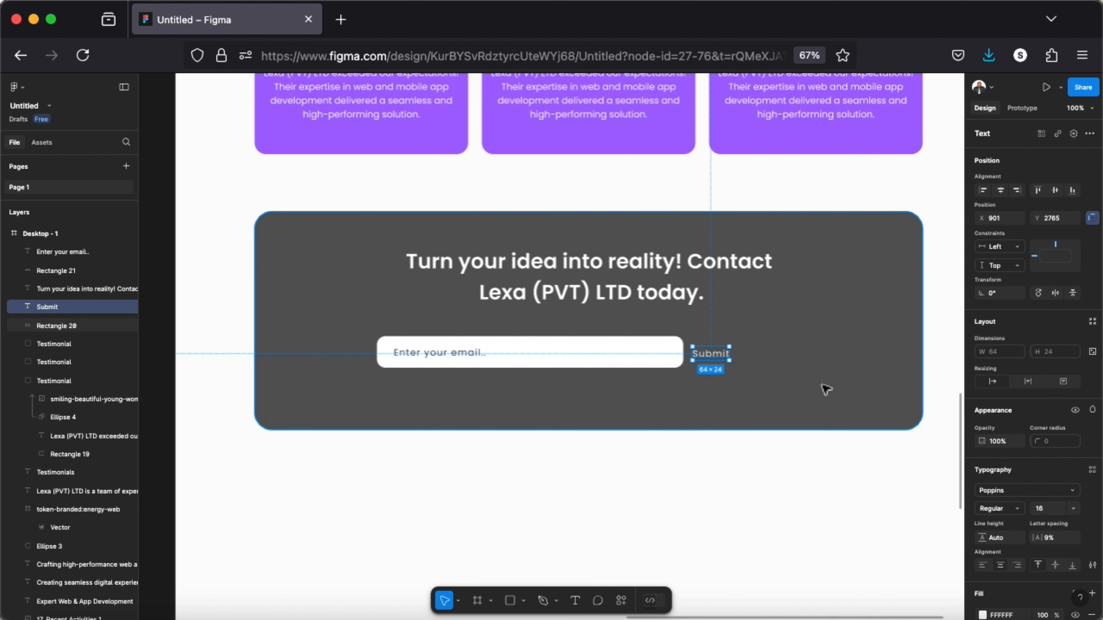
key(shift+a)
drag(718, 360, 733, 355)
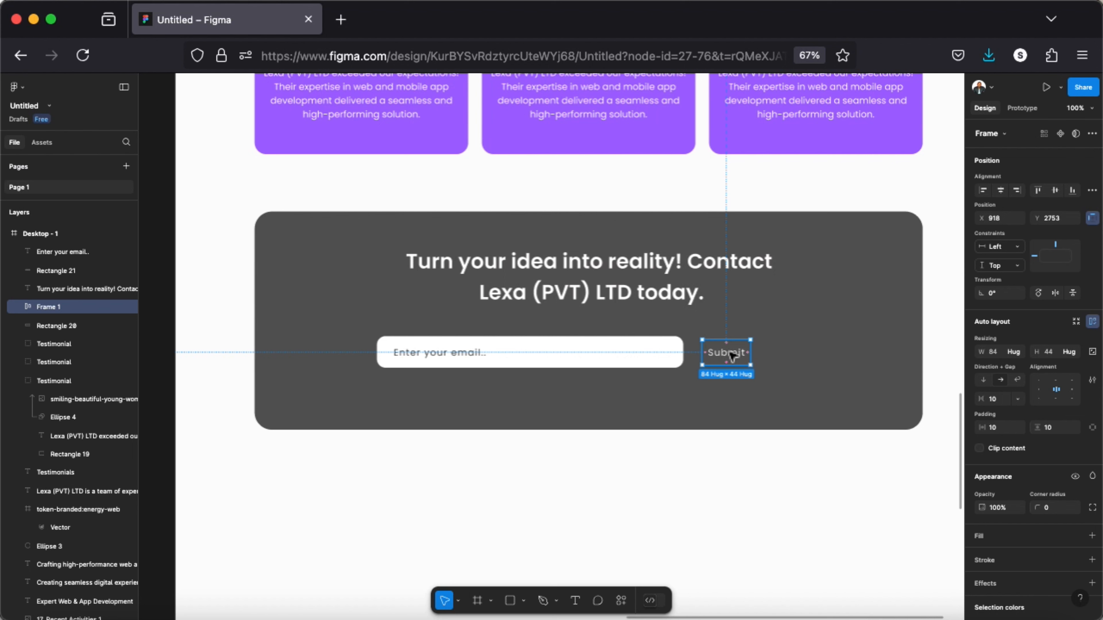
Step: Add a white fill to the Submit frame and make its text black
scroll(1033, 499, down, 3)
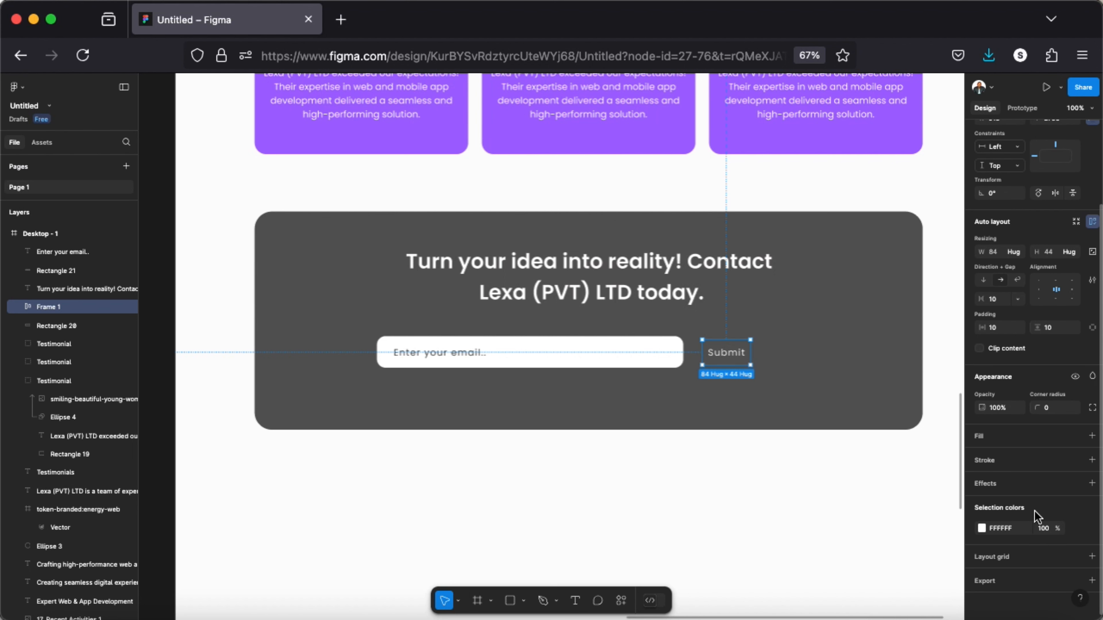
click(1092, 436)
key(Return)
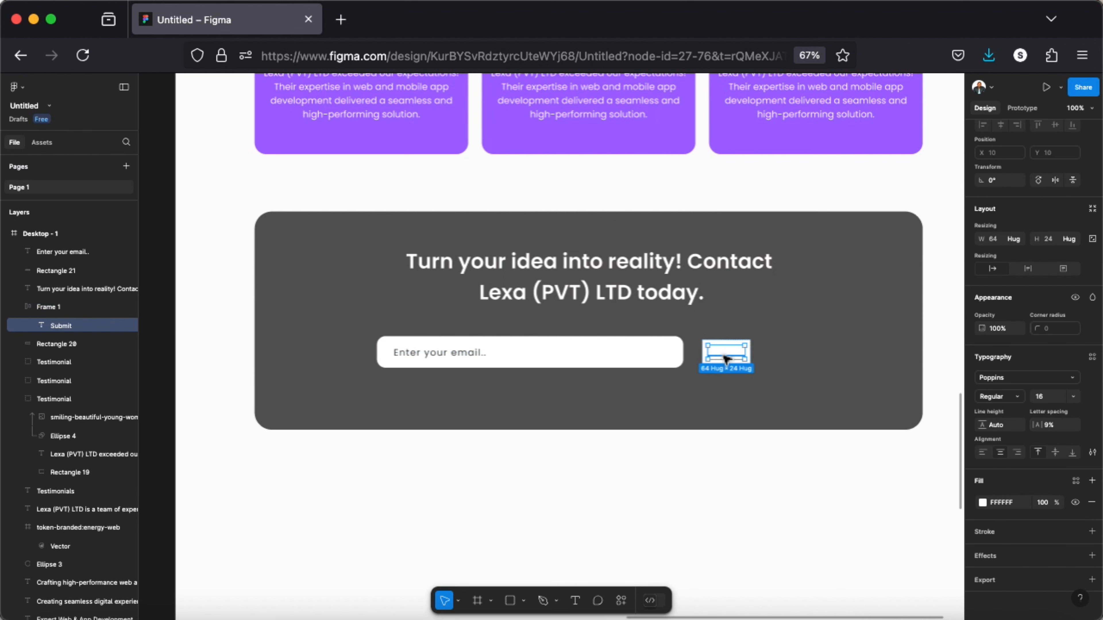
click(983, 502)
drag(842, 454, 828, 468)
click(953, 295)
Step: Resize the Submit frame to about 184 × 55 and set its corner radius to 10
click(748, 352)
drag(750, 352, 808, 353)
click(1051, 507)
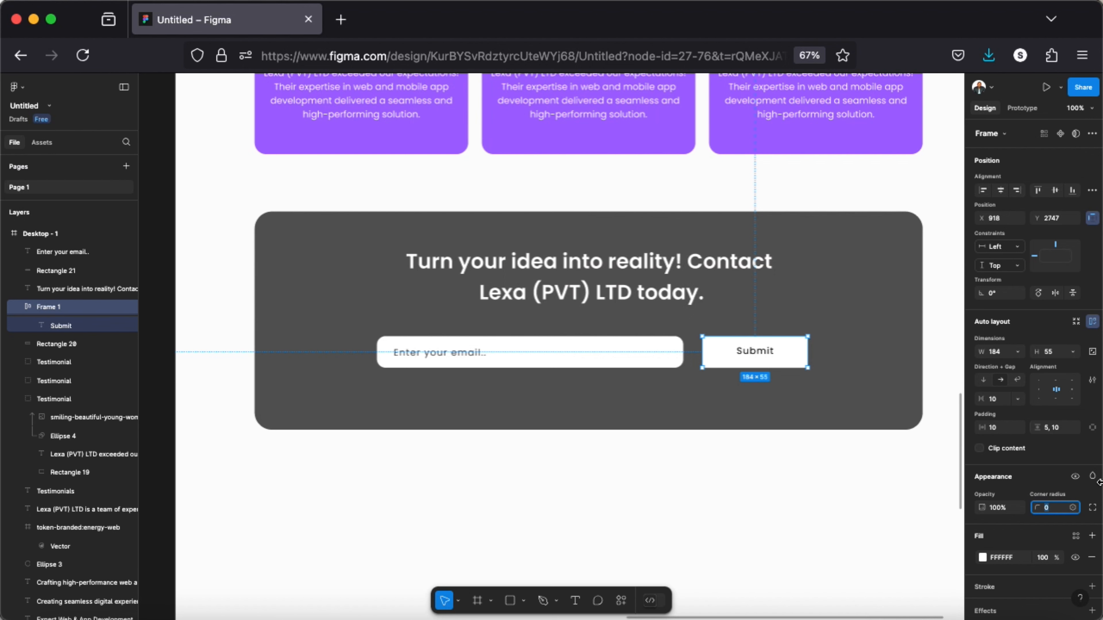
text(10)
key(Return)
click(585, 449)
Step: Fill the Submit frame with the purple A466FF sampled from a testimonial card
click(805, 351)
click(982, 574)
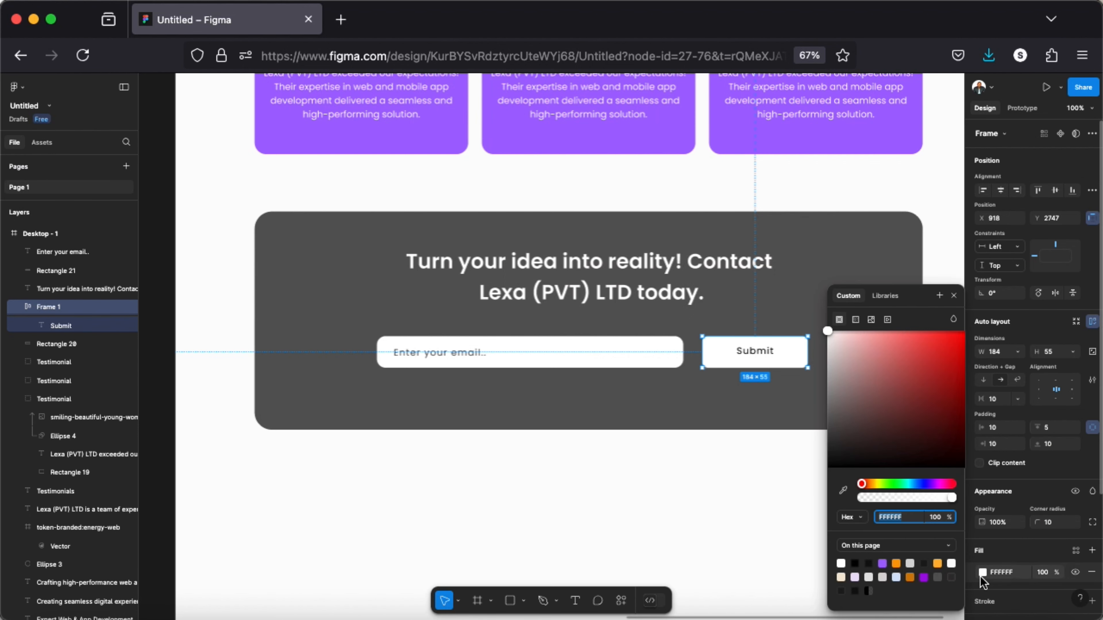
click(841, 489)
scroll(758, 237, up, 3)
click(679, 280)
Step: Recolor the Submit text to off-white FBFBFB sampled from the page background
triple_click(721, 491)
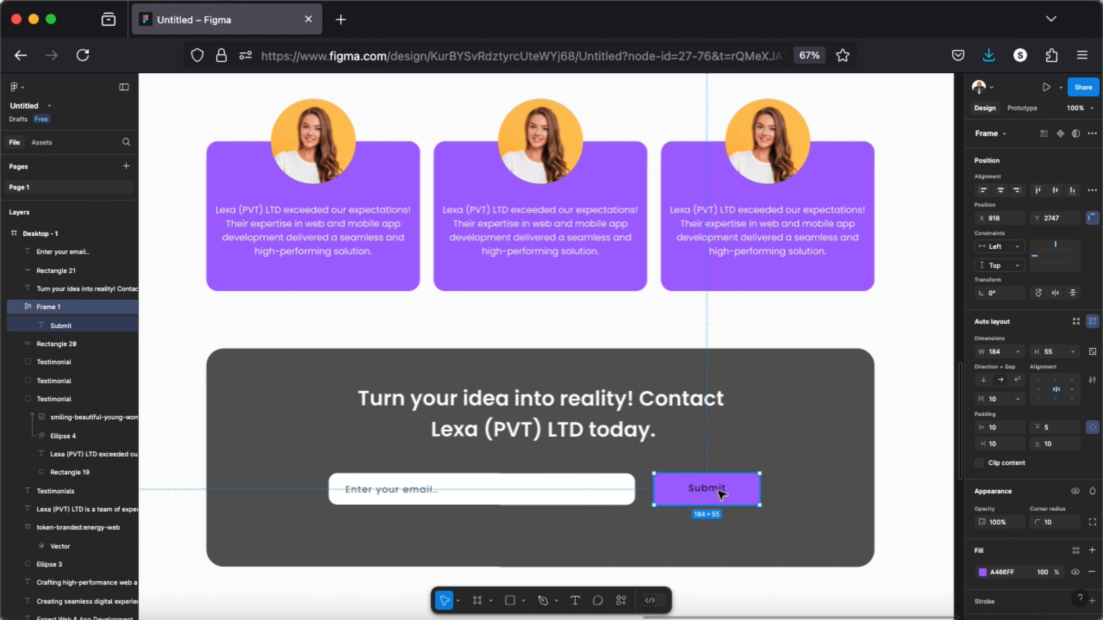
click(982, 568)
click(842, 490)
click(655, 328)
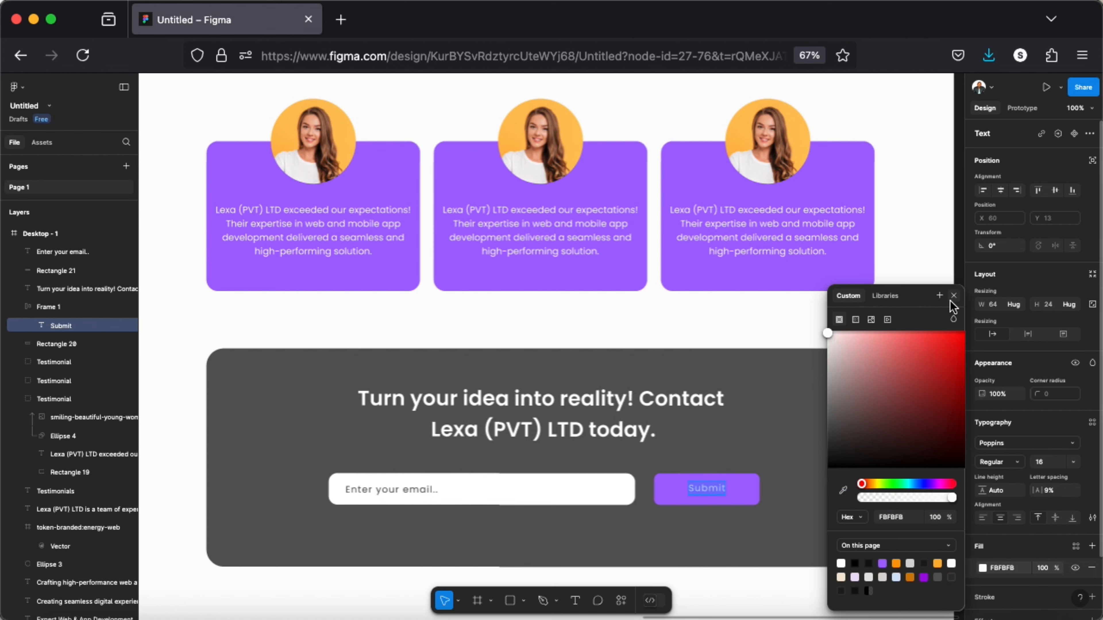
click(950, 298)
Step: Set the Submit text to Medium weight with a letter spacing of 6%
click(1014, 462)
click(1017, 477)
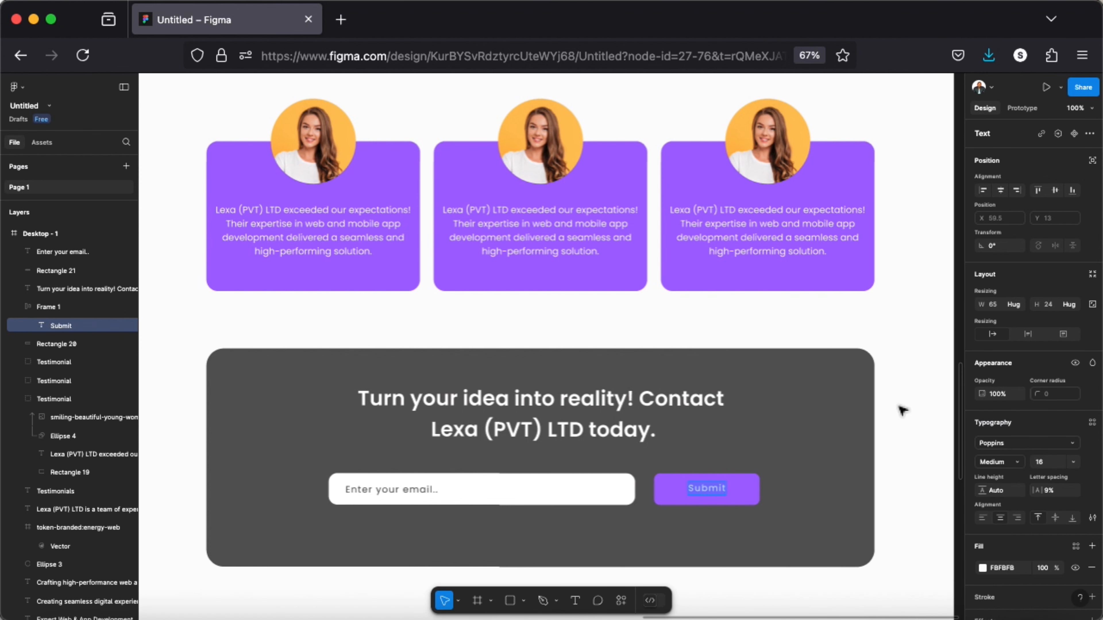
click(1040, 490)
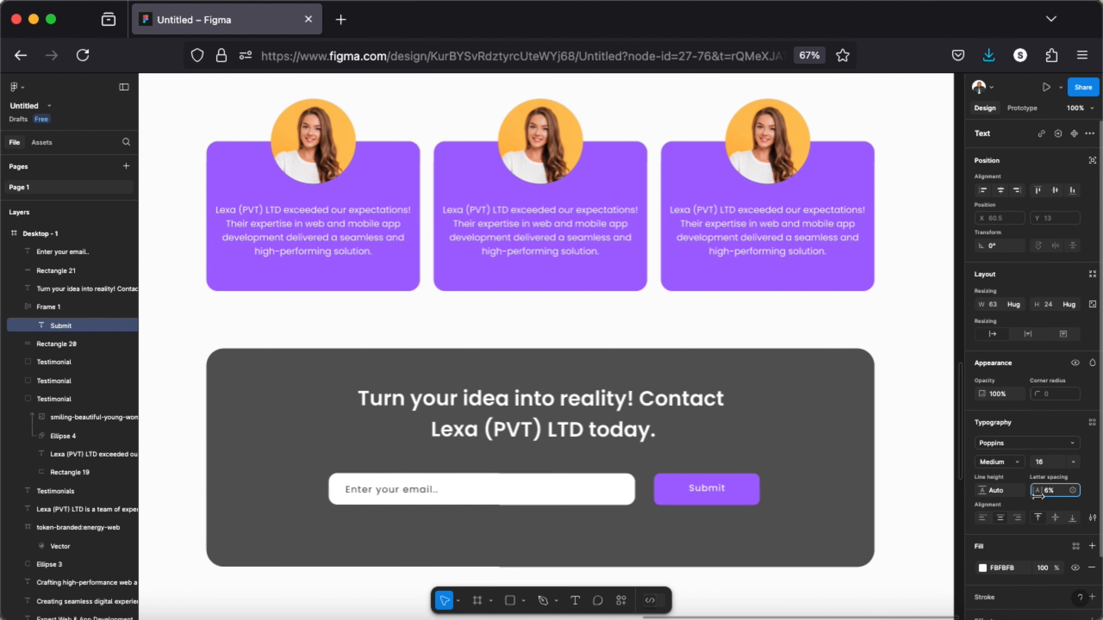
click(923, 448)
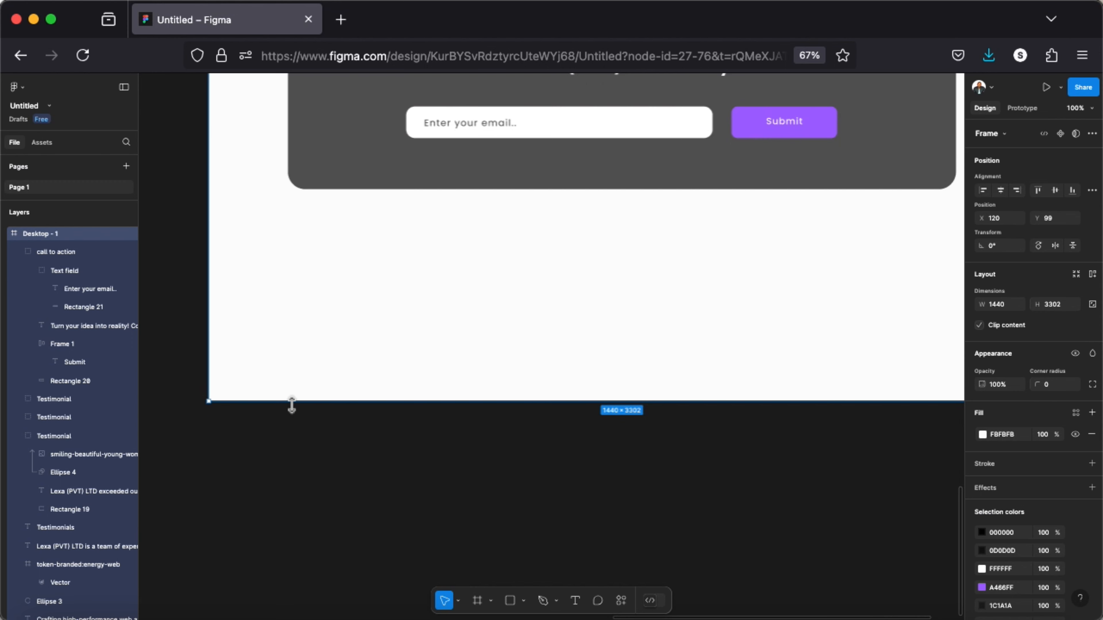
Step: Extend the lower edge of the Desktop frame to a height of about 3313
drag(291, 401, 292, 407)
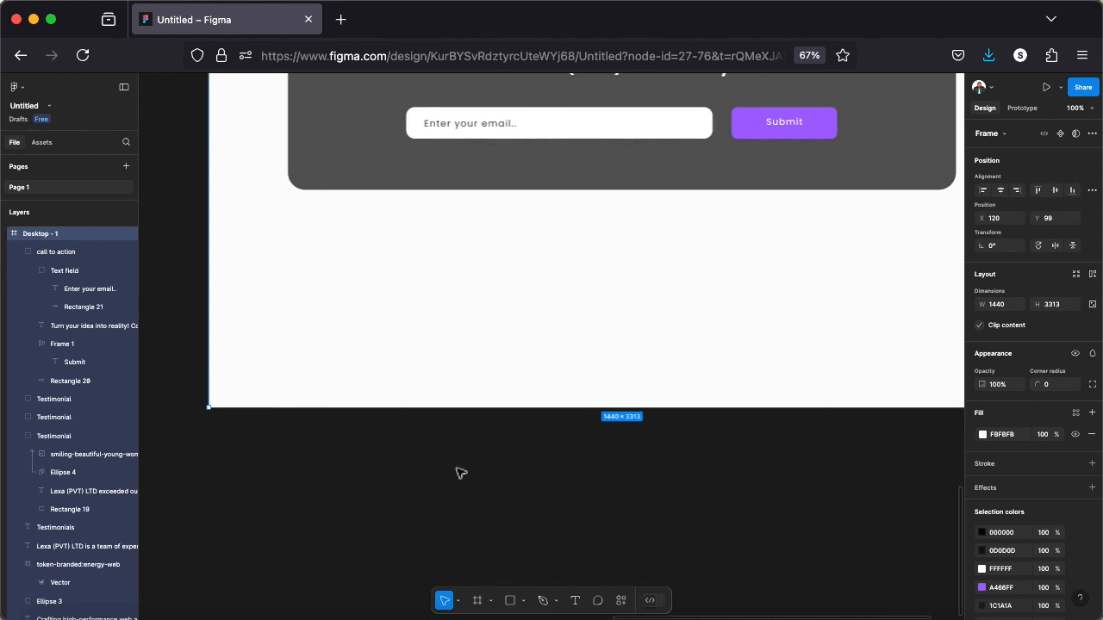
scroll(482, 458, up, 5)
scroll(481, 456, down, 4)
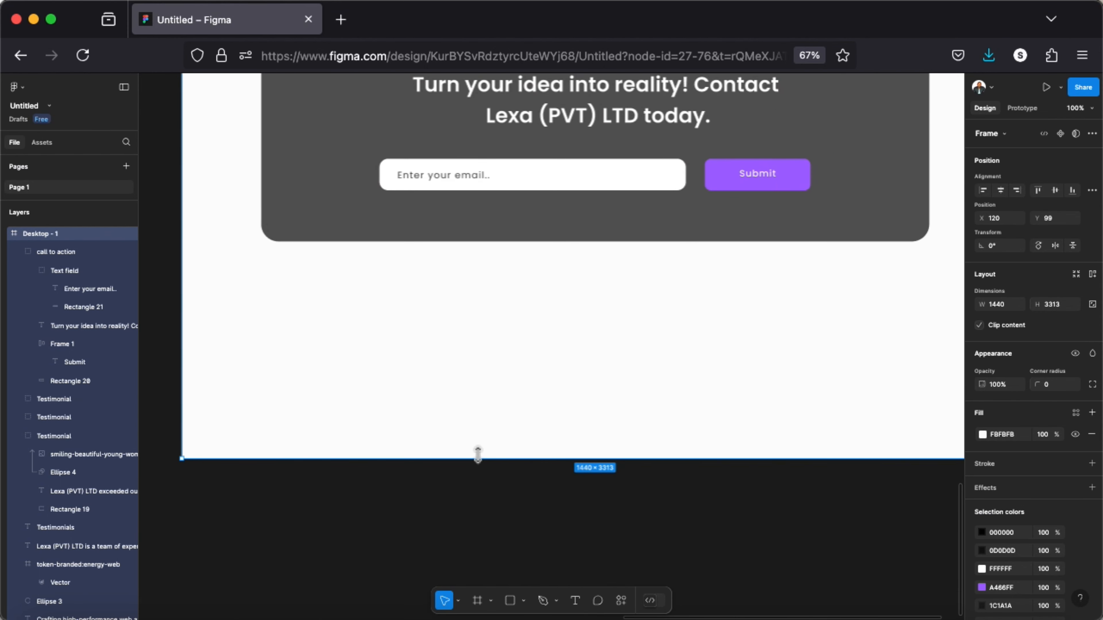
Step: Draw a thin bar about 1050 × 12 below the banner with a linear gradient starting in the Submit button's purple A466FF
click(515, 606)
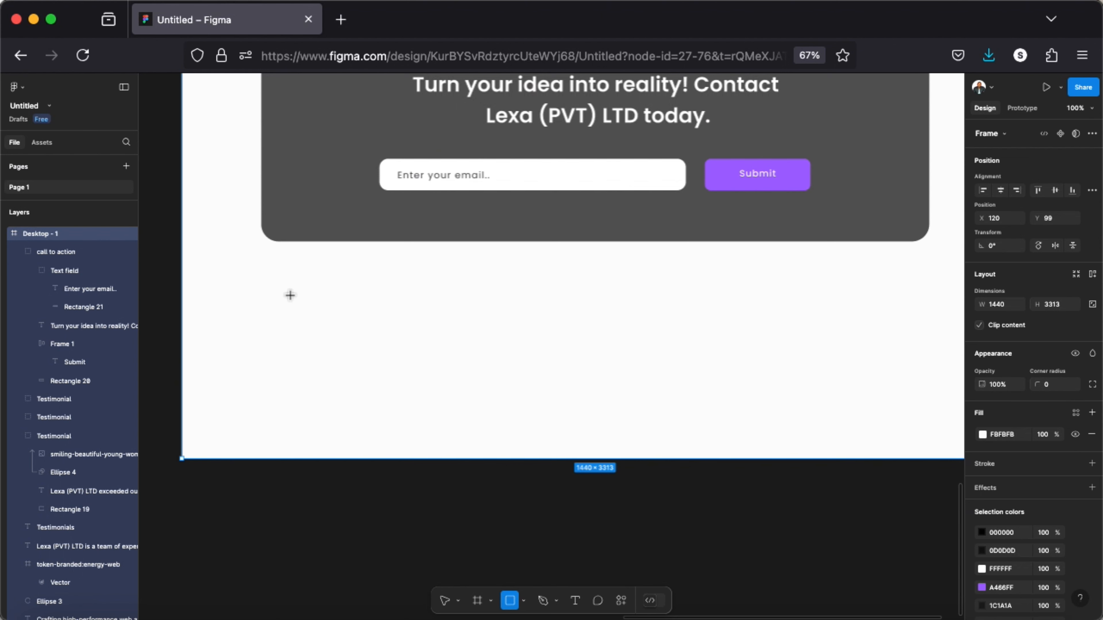
drag(291, 295, 893, 304)
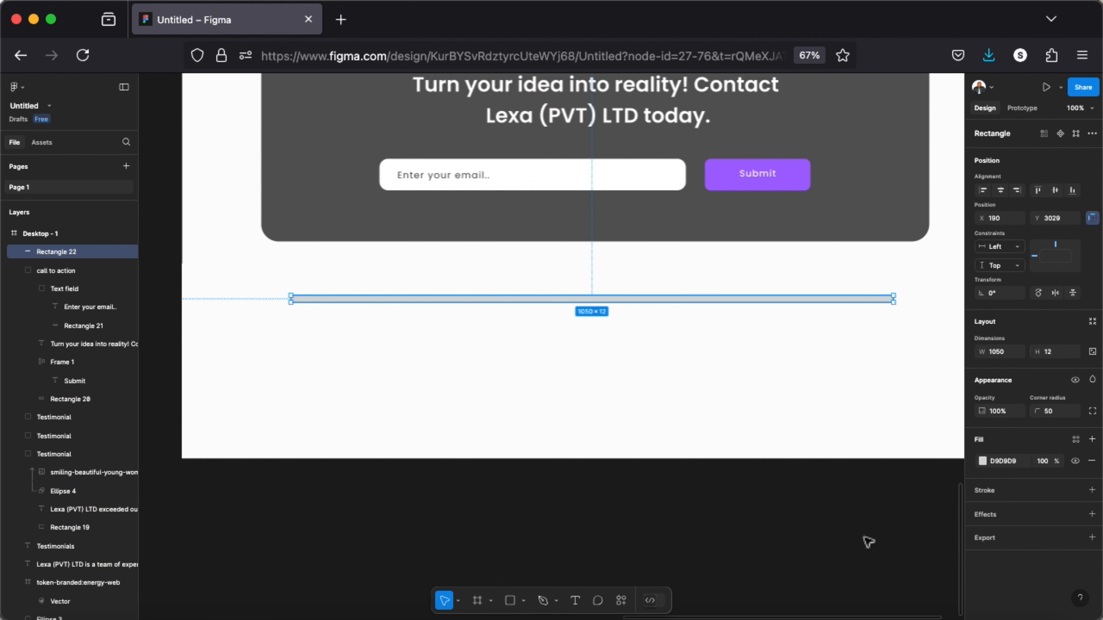
click(982, 461)
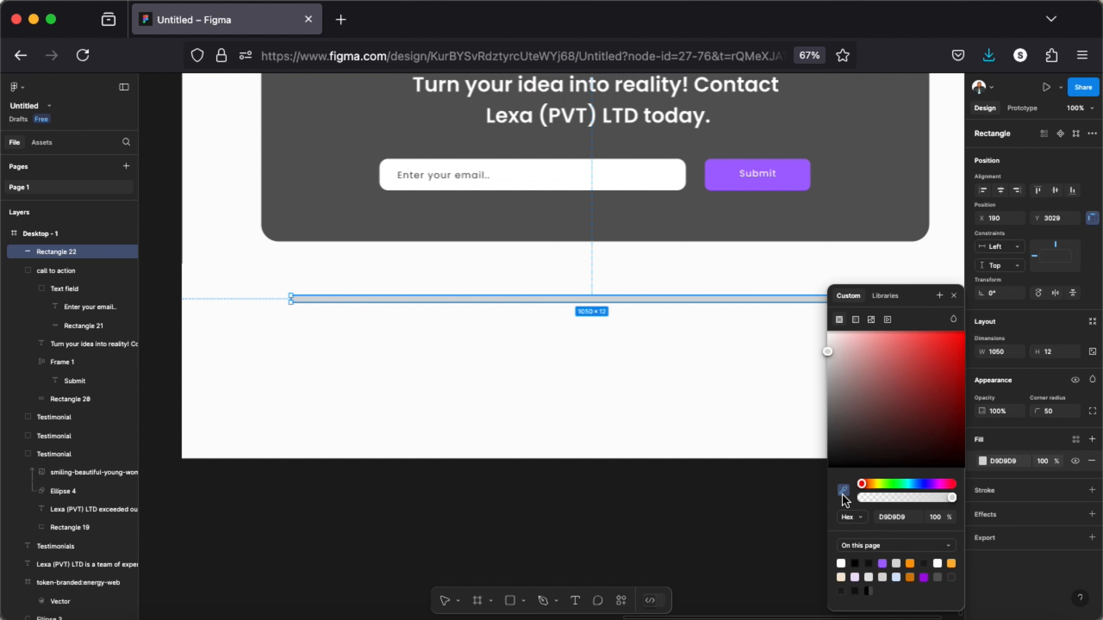
click(856, 320)
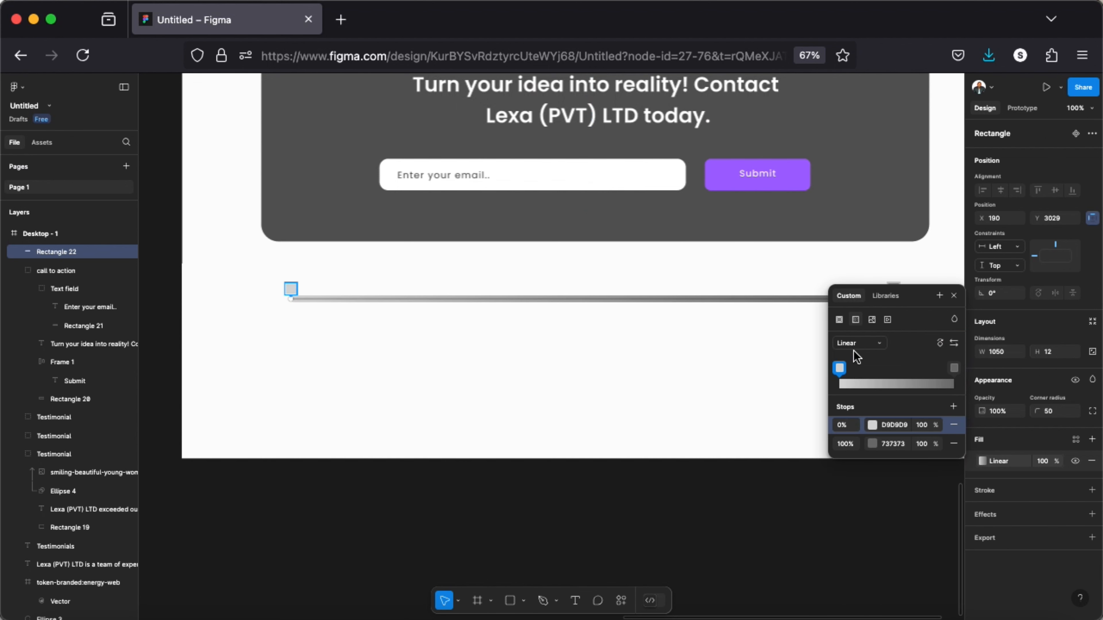
click(839, 367)
click(706, 490)
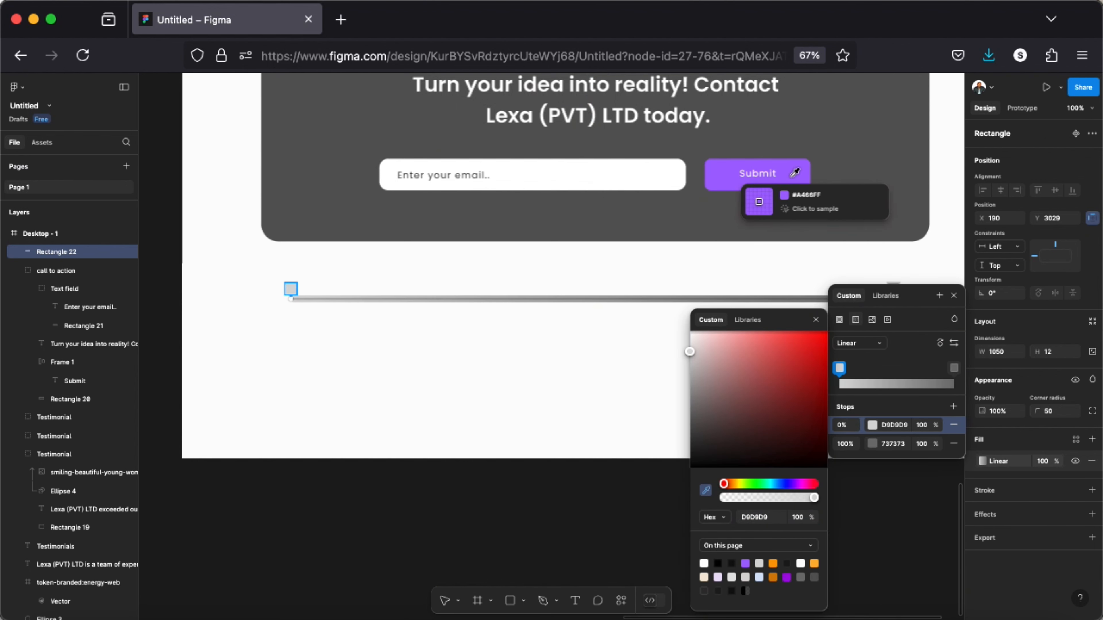
click(795, 173)
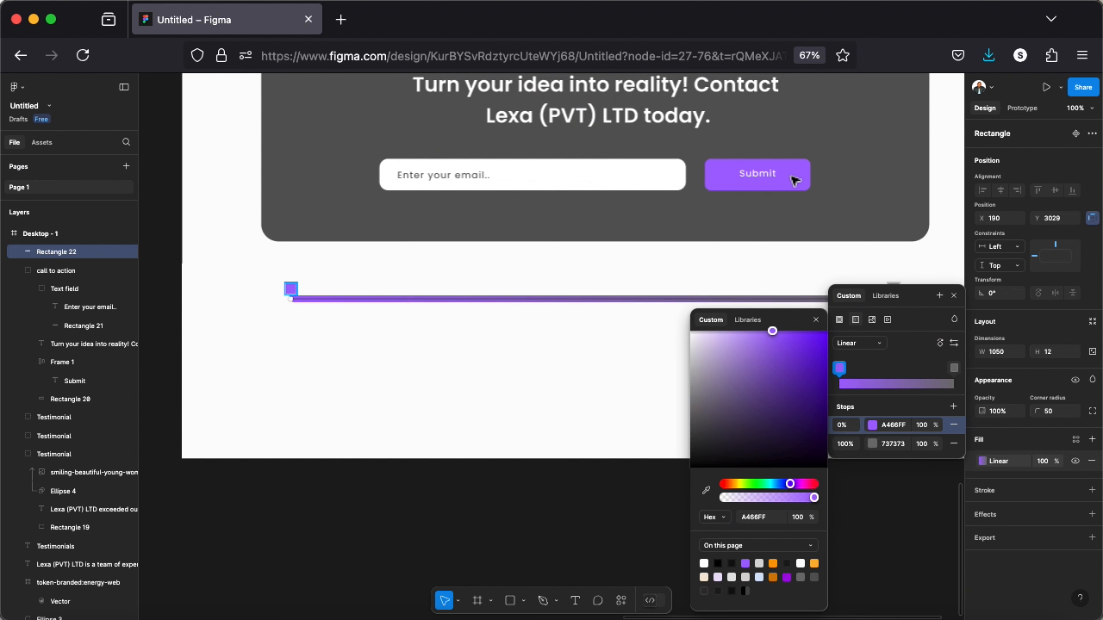
Step: Move the gradient bar to the lower left corner of the Desktop frame, at about X -1, Y 3301
click(614, 301)
drag(547, 302, 438, 458)
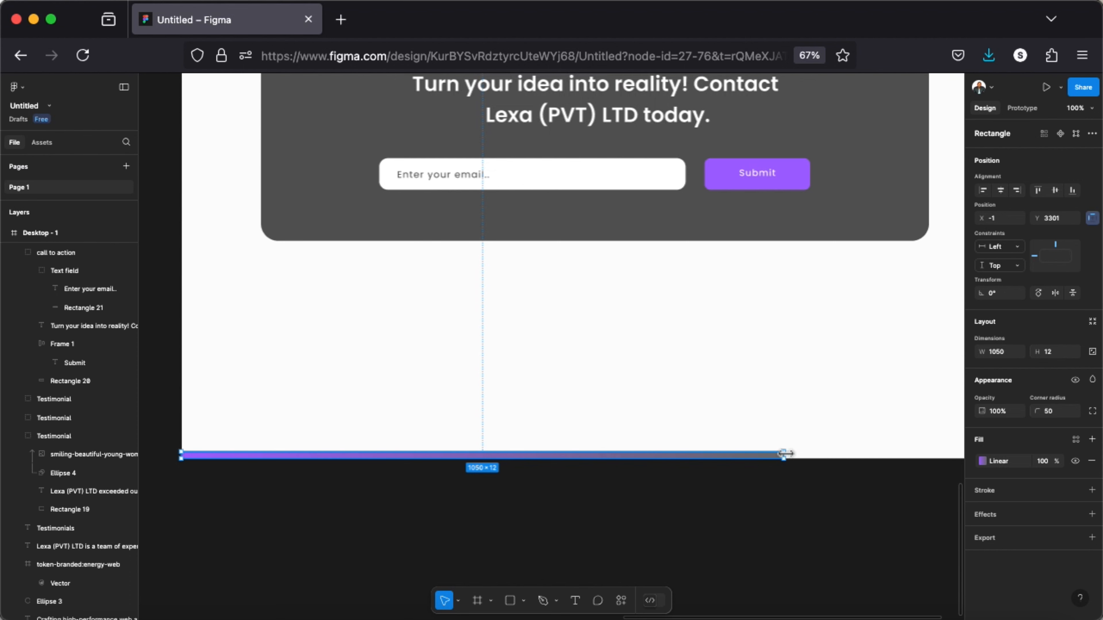
Step: Widen the gradient bar to about 1441 so it spans the full width of the Desktop frame
drag(785, 453, 952, 454)
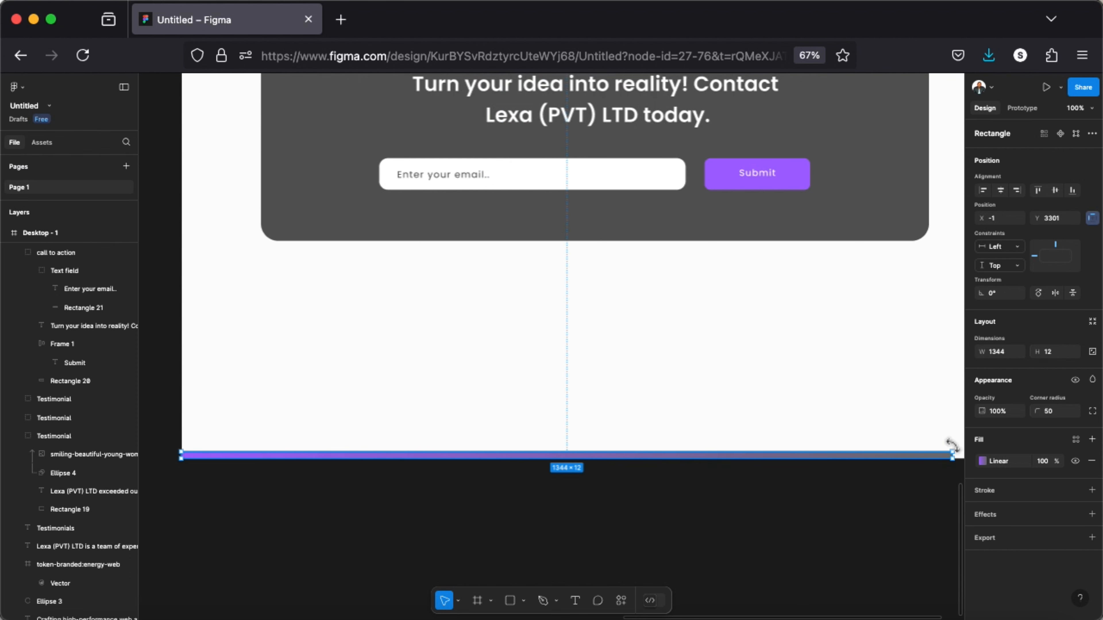
scroll(946, 443, right, 10)
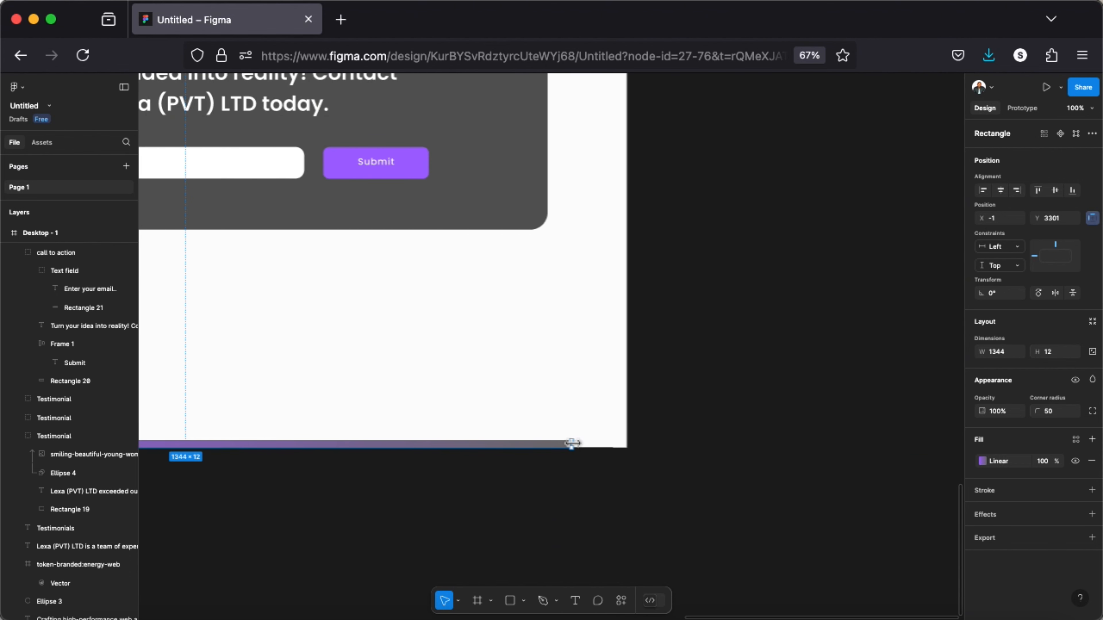
drag(573, 444, 627, 444)
click(786, 444)
scroll(786, 444, left, 10)
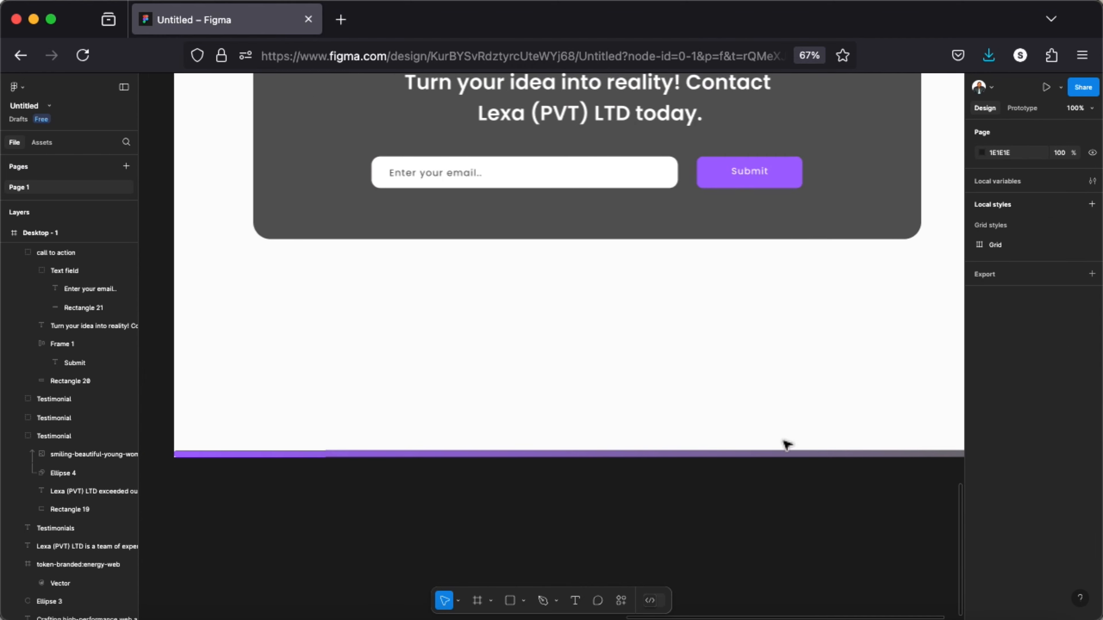
Step: Place the prepared footer content with logo, links, contact text and social icons in the Desktop frame between the banner and gradient bar
scroll(328, 447, down, 10)
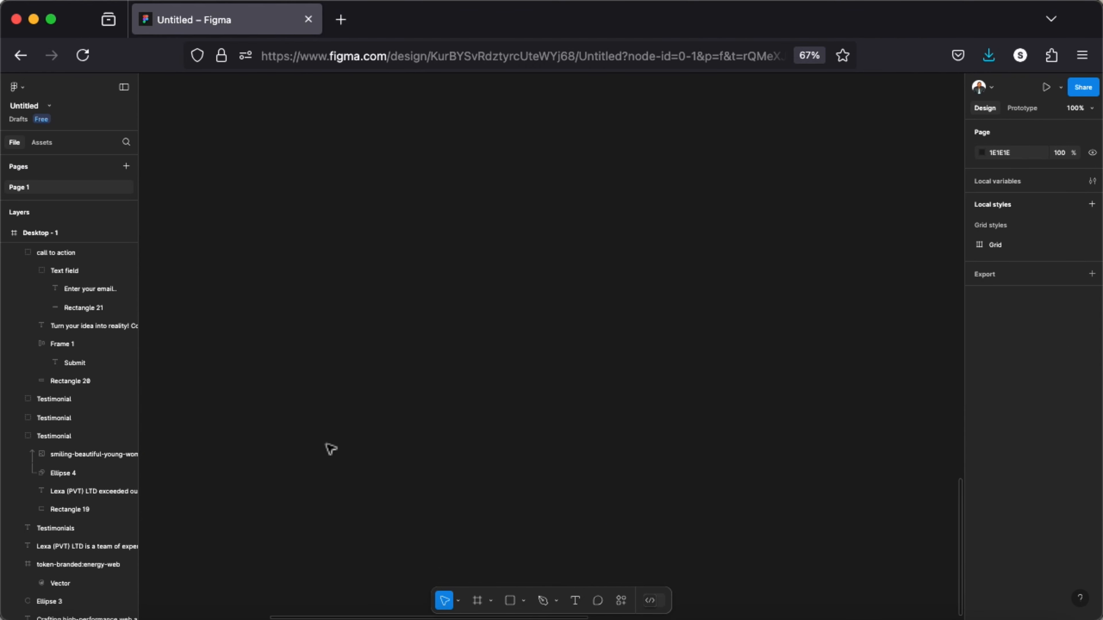
scroll(331, 448, up, 5)
scroll(331, 449, left, 3)
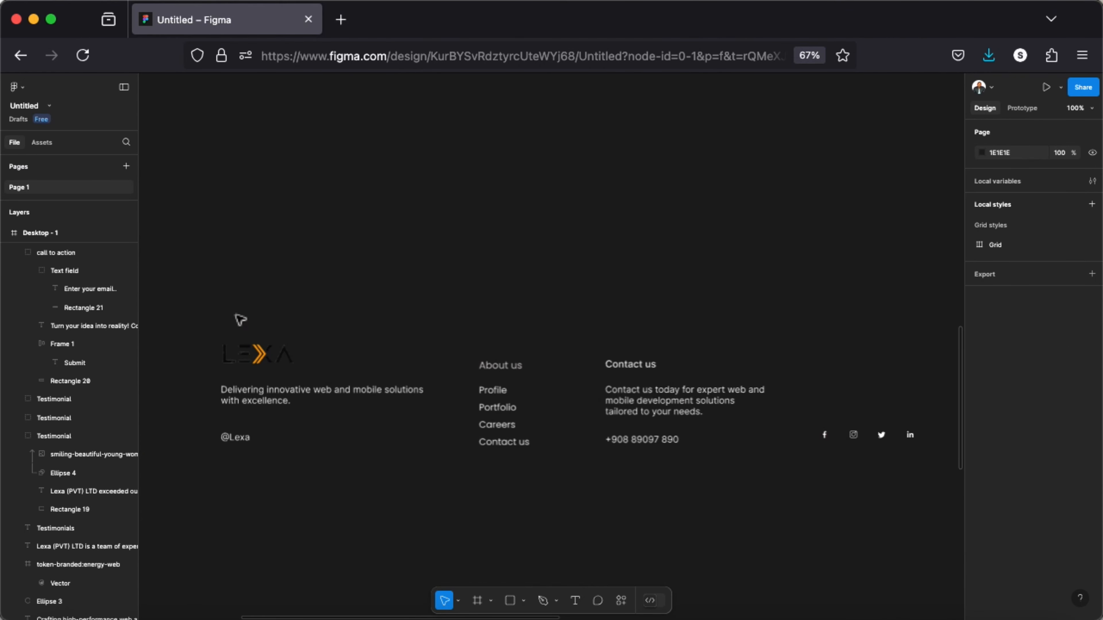
drag(192, 322, 907, 468)
scroll(907, 468, down, 5)
scroll(907, 468, right, 6)
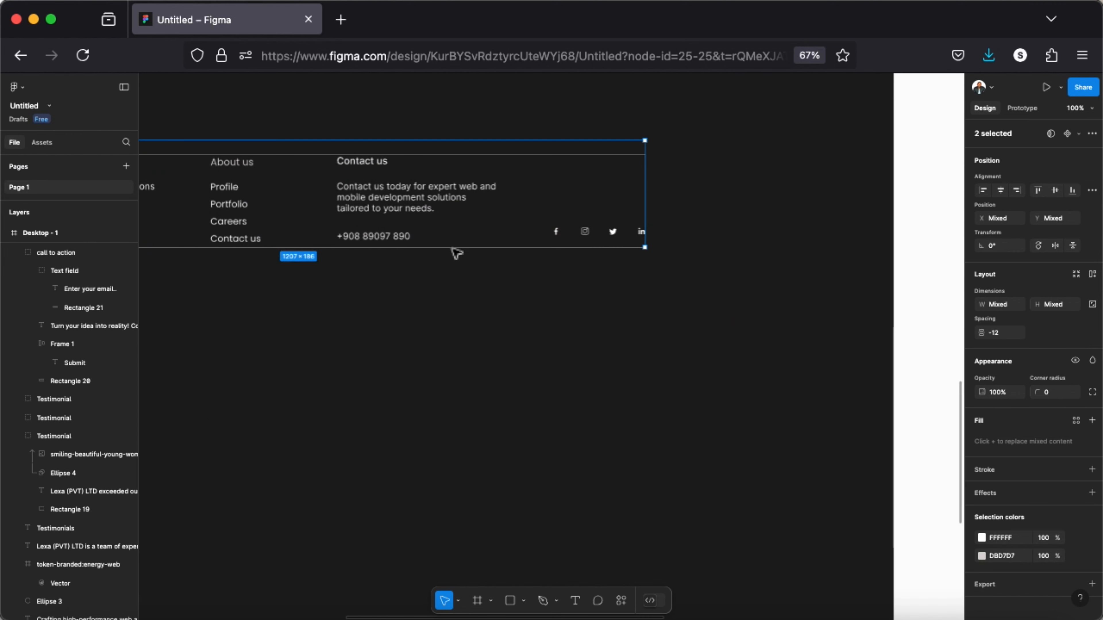
scroll(385, 200, up, 5)
scroll(384, 201, left, 10)
scroll(849, 342, down, 3)
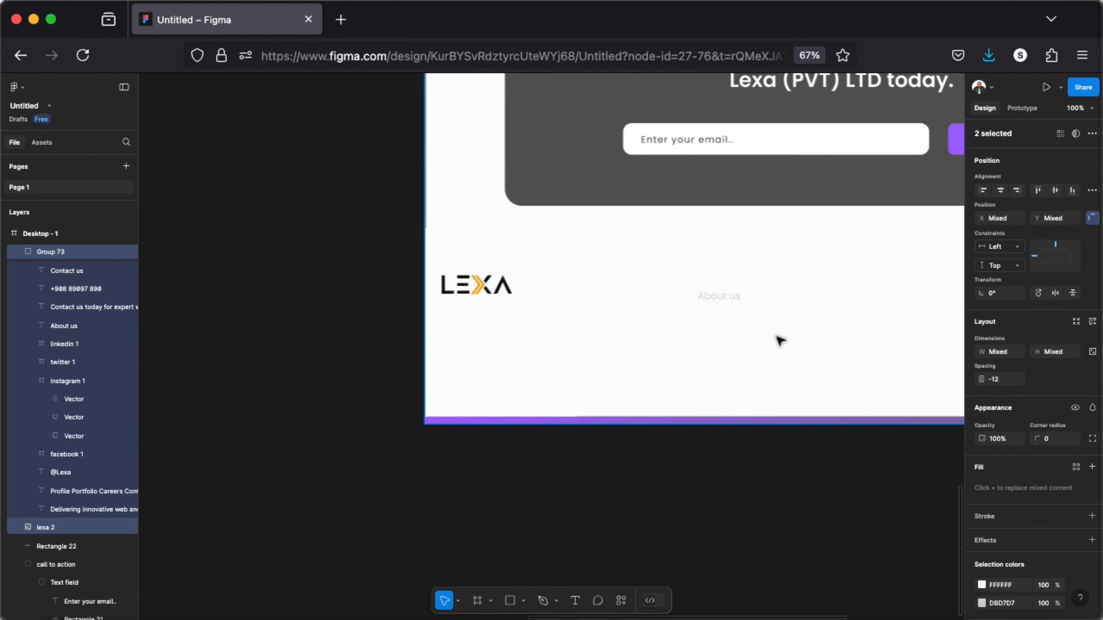
Step: Change both the FFFFFF and D8D7D7 colours of the selected footer content to black 000000
scroll(996, 584, down, 2)
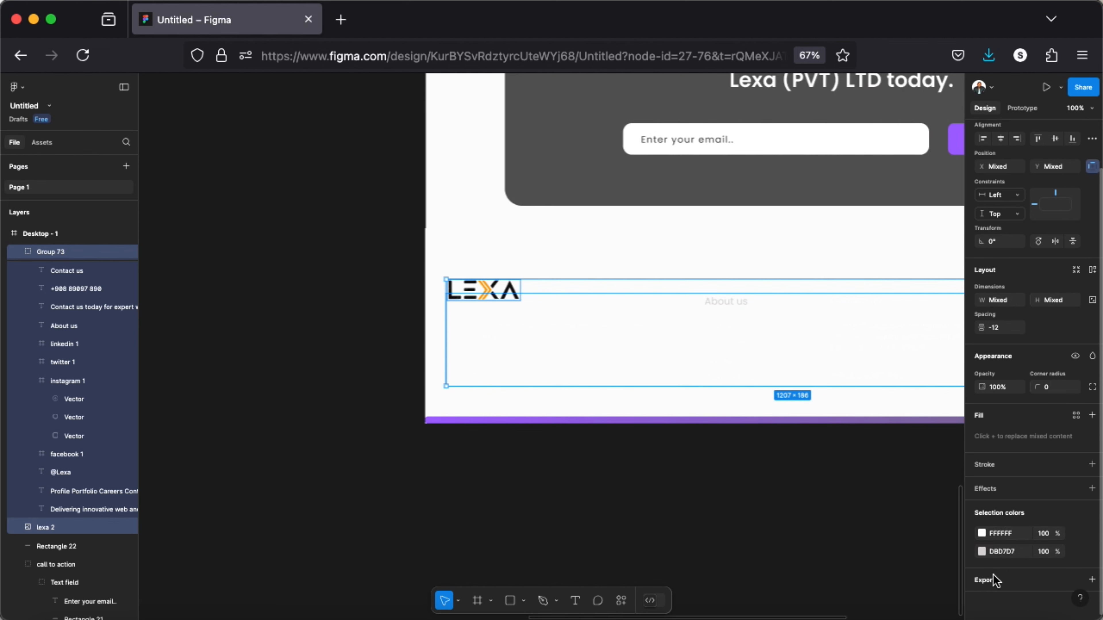
click(980, 532)
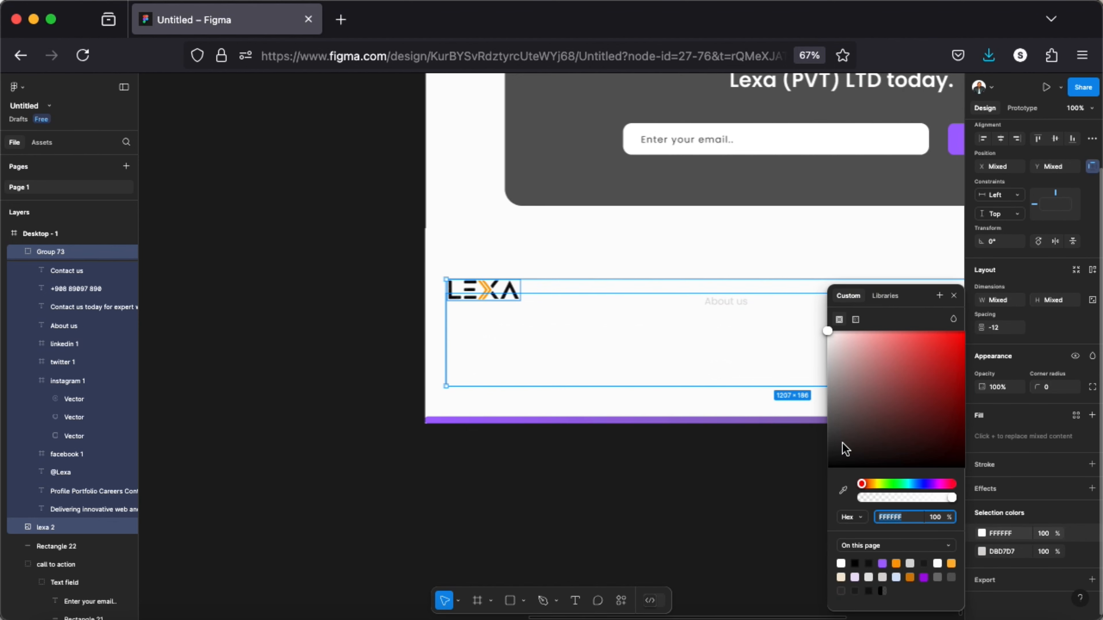
drag(844, 449, 810, 538)
click(982, 551)
scroll(546, 537, right, 10)
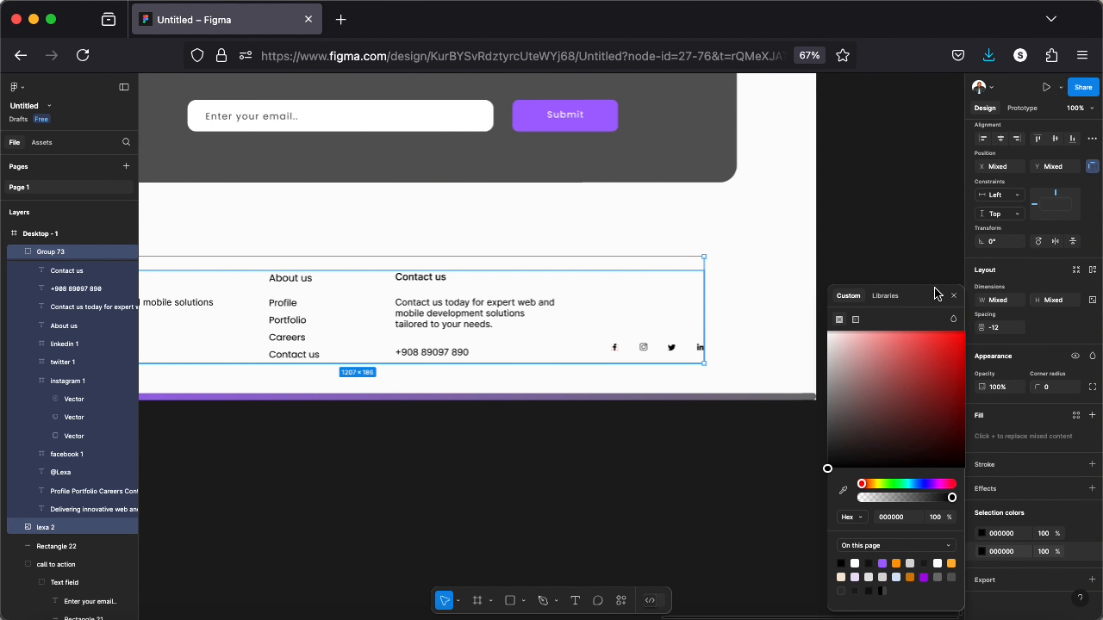
click(954, 295)
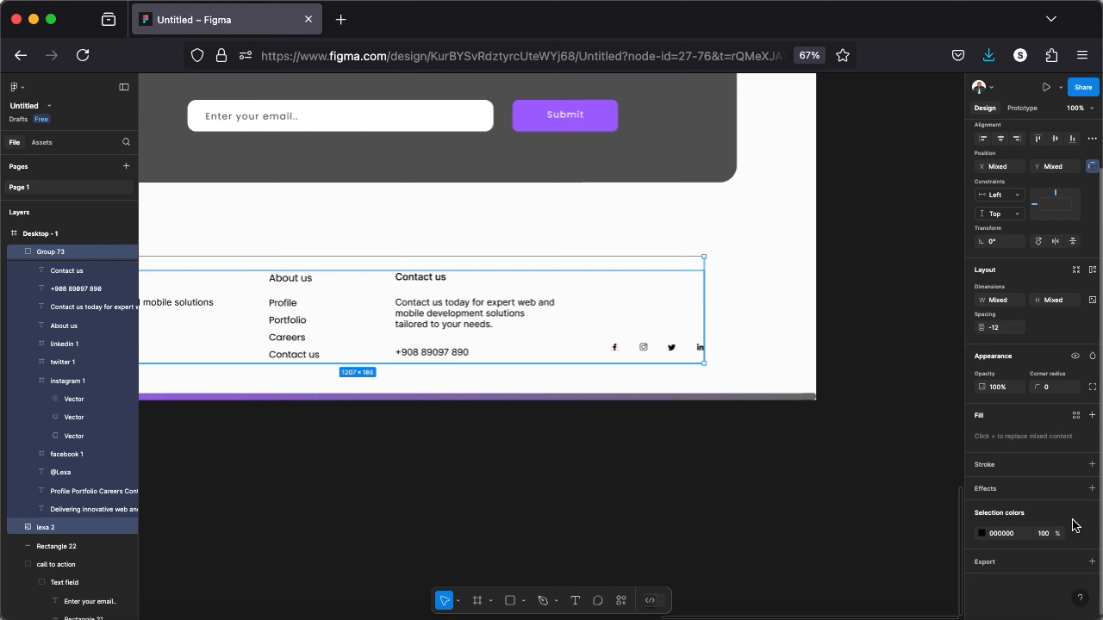
Step: Show the 12-column layout grid on the Desktop frame
scroll(785, 364, up, 15)
scroll(785, 365, left, 5)
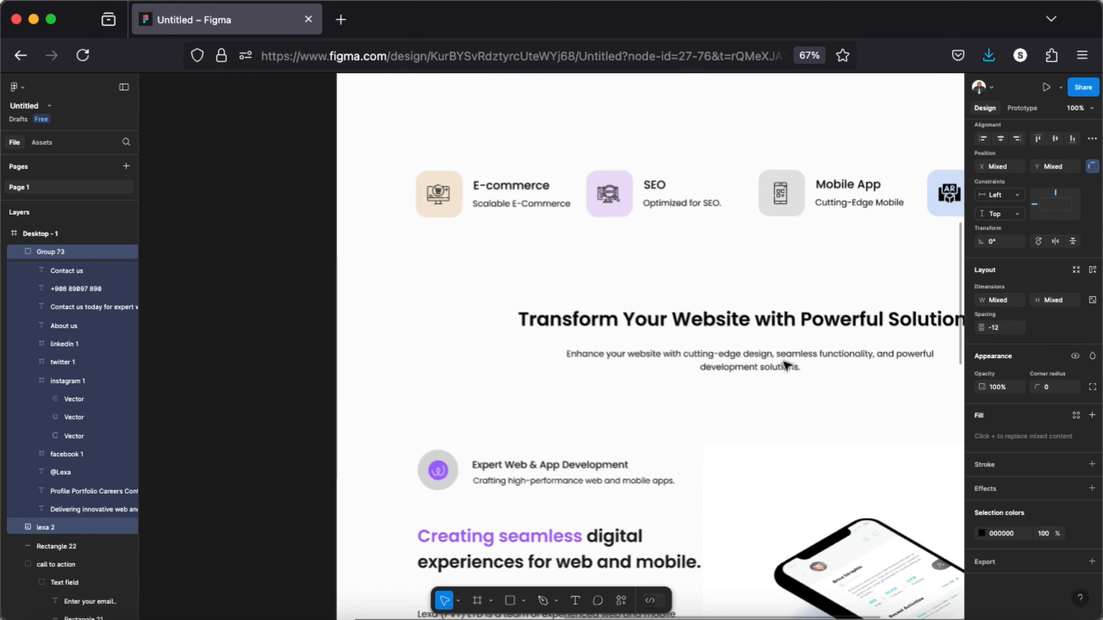
scroll(786, 365, up, 10)
scroll(785, 365, right, 2)
click(287, 291)
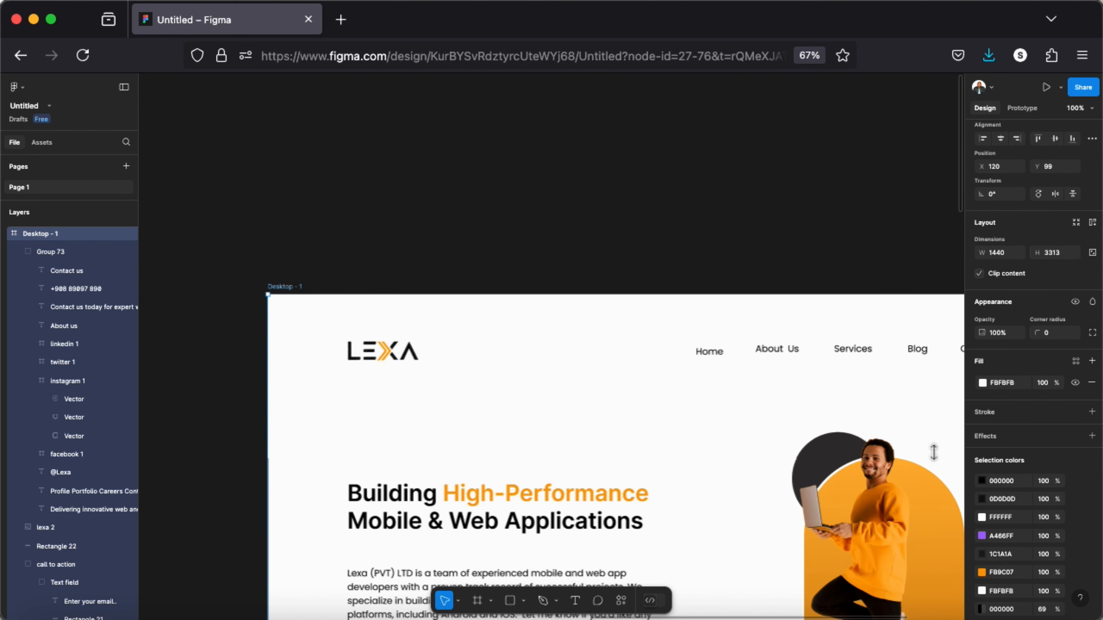
scroll(1038, 493, down, 5)
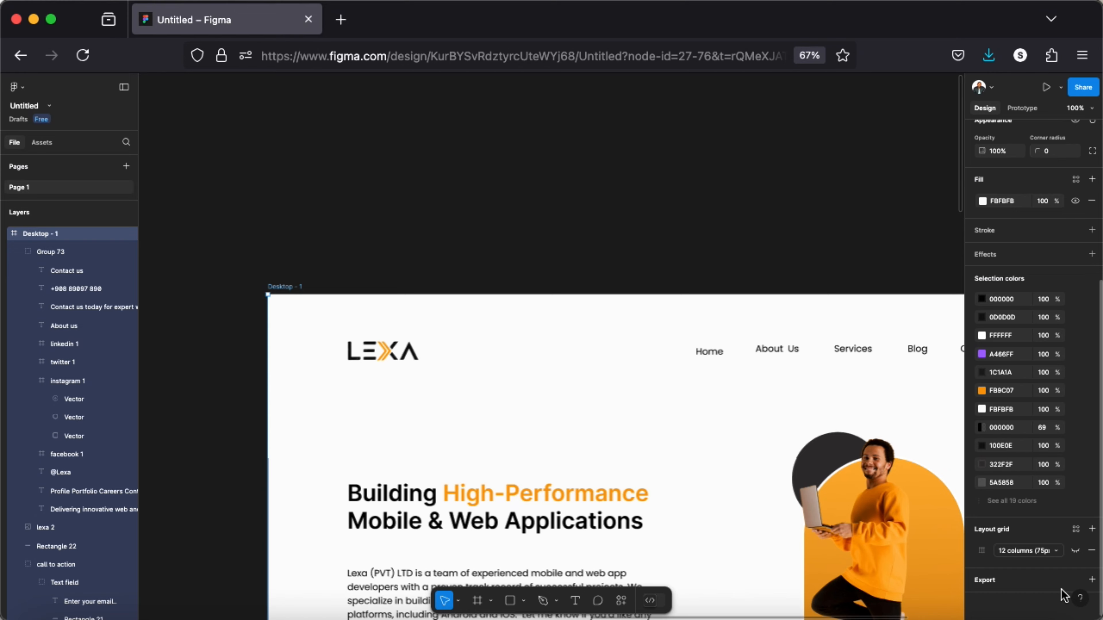
click(1075, 550)
Step: Move the footer logo, texts and social icons right so they start at the first layout grid column
scroll(756, 507, down, 10)
scroll(755, 507, right, 5)
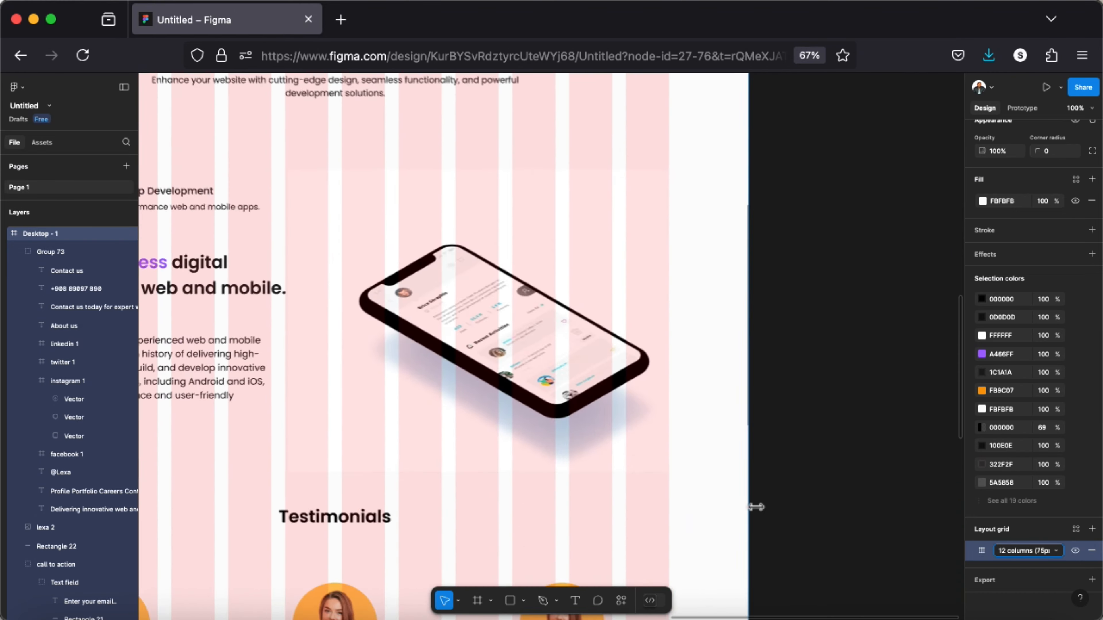
scroll(756, 507, down, 15)
scroll(342, 364, left, 3)
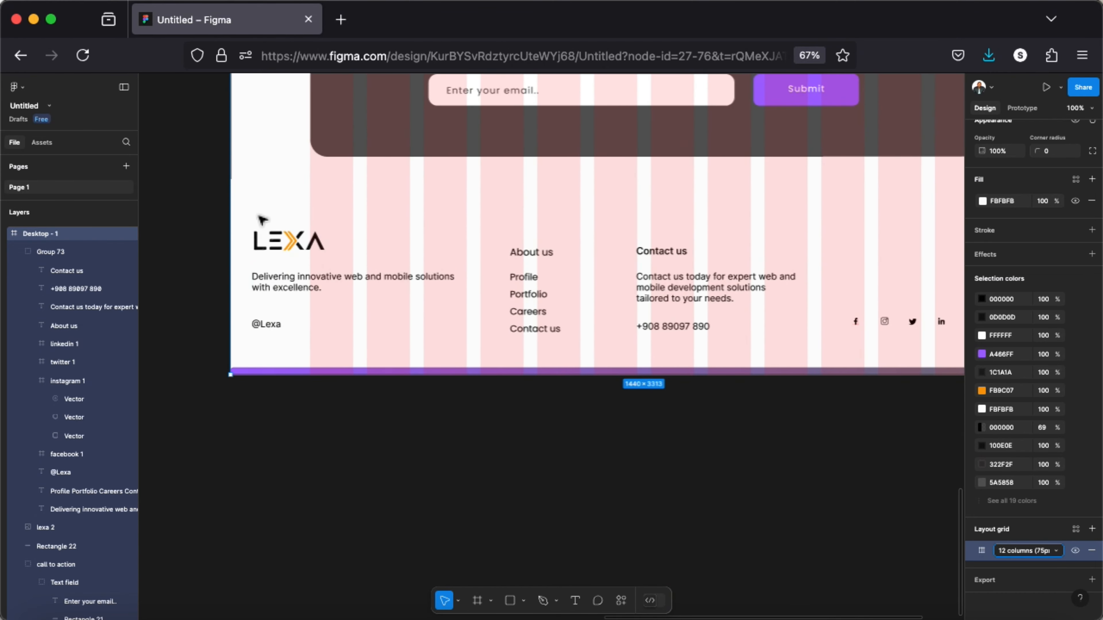
drag(251, 203, 281, 289)
key(super+z)
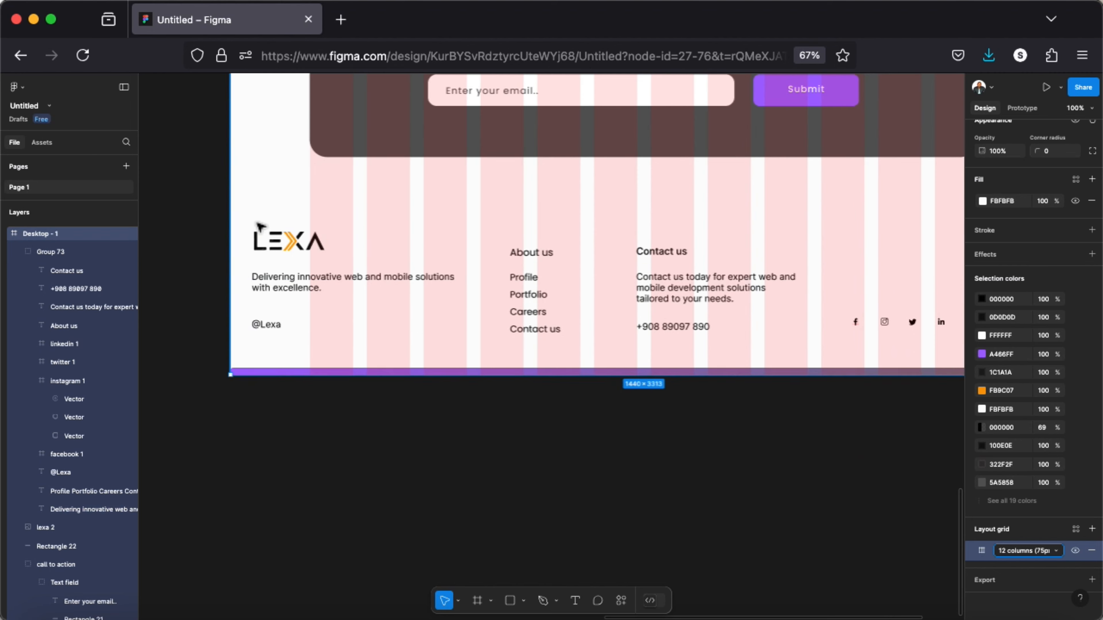
click(273, 300)
drag(269, 211, 943, 331)
drag(332, 248, 358, 231)
scroll(403, 273, up, 3)
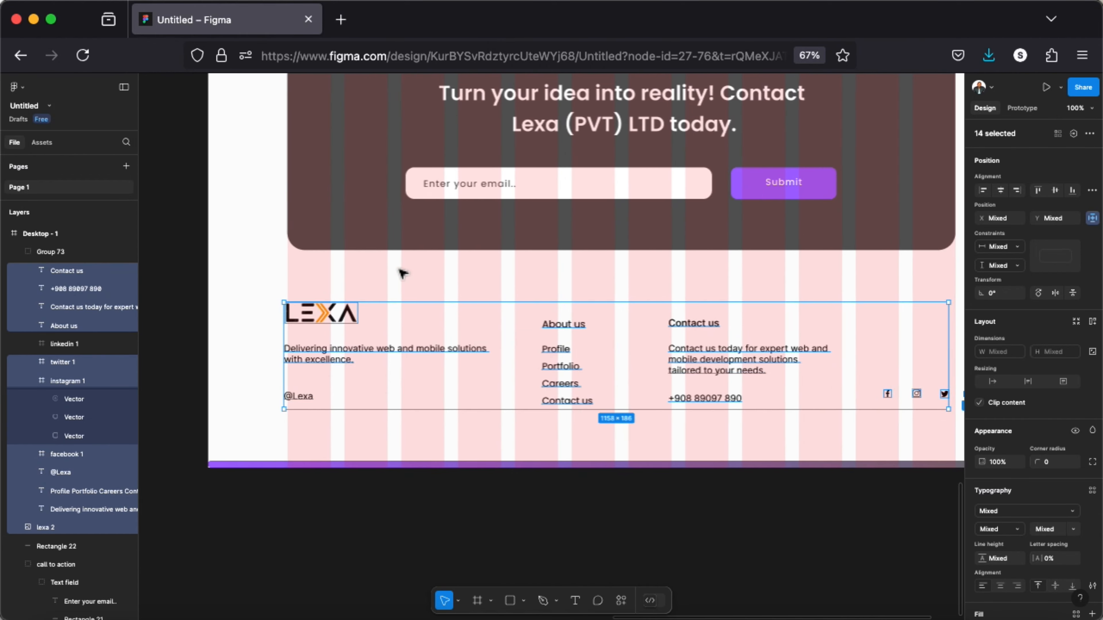
scroll(403, 272, right, 2)
scroll(403, 273, up, 1)
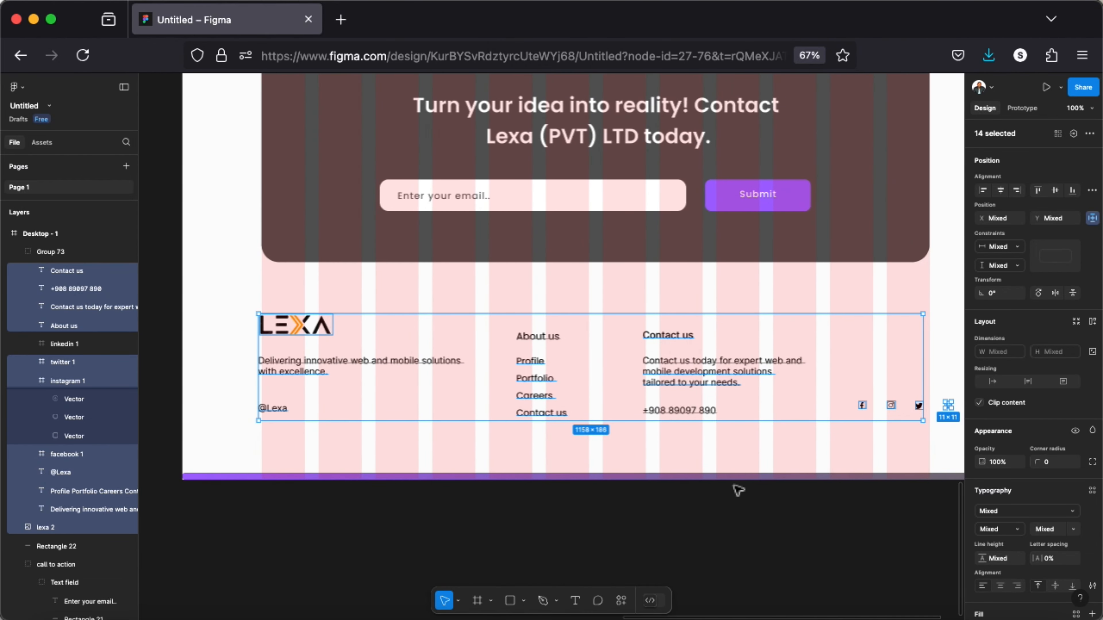
Step: Shrink the footer's LEXA logo and place it above the tagline, level with the About us heading
click(591, 435)
click(304, 325)
drag(333, 315, 293, 336)
click(297, 342)
Step: Set the footer's About us heading to SemiBold weight
click(537, 340)
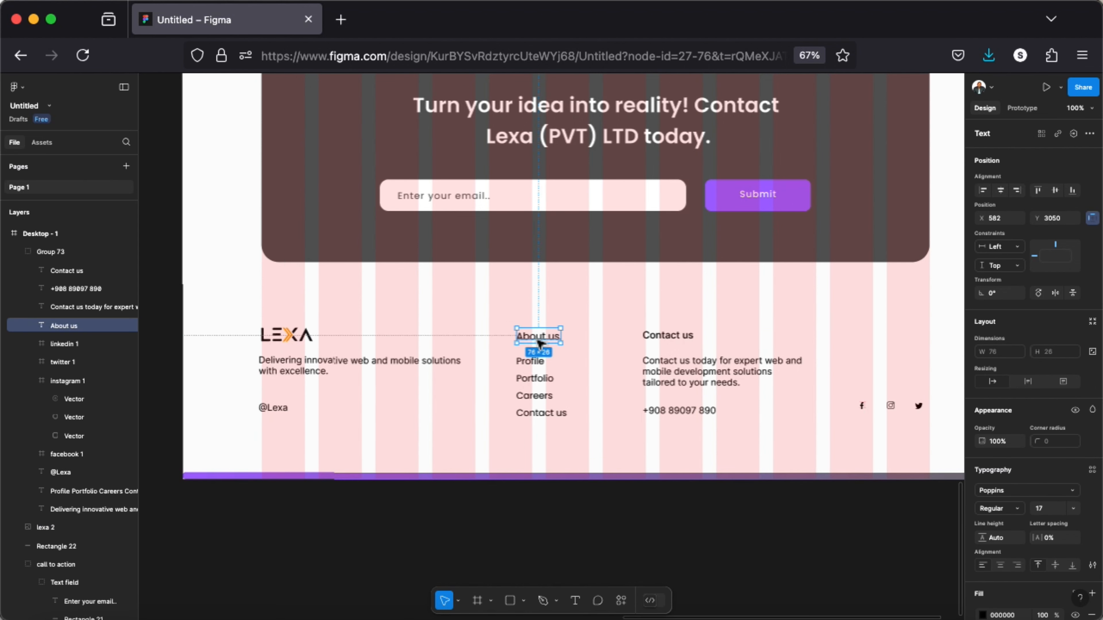
click(998, 508)
click(1009, 539)
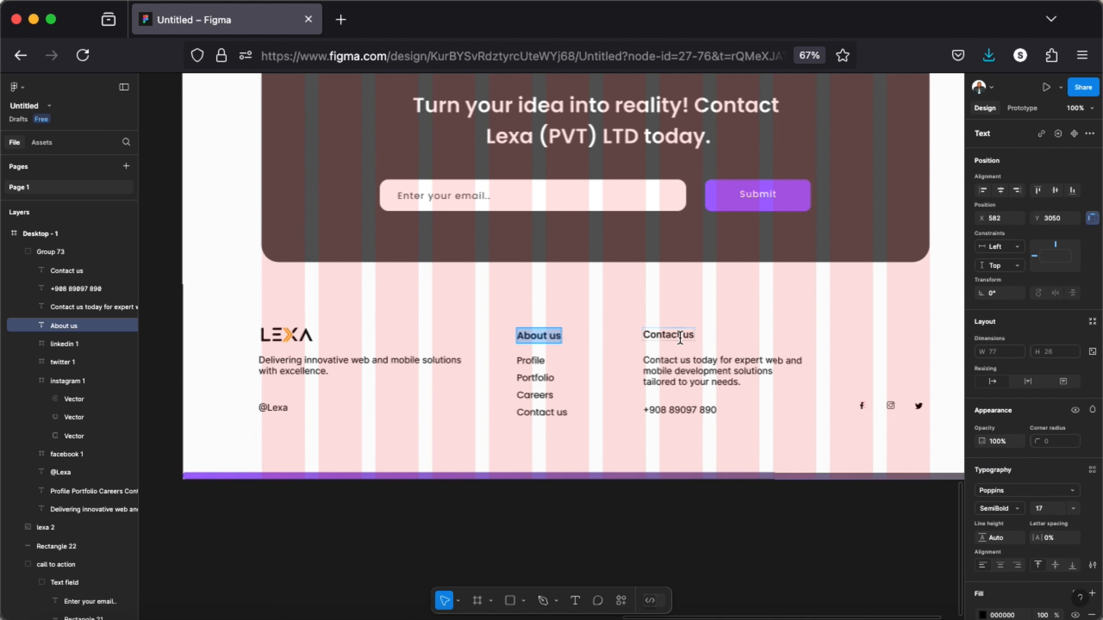
Step: Change the footer's Contact us heading to the Poppins font with a bolder weight
click(680, 338)
click(1027, 490)
text(po)
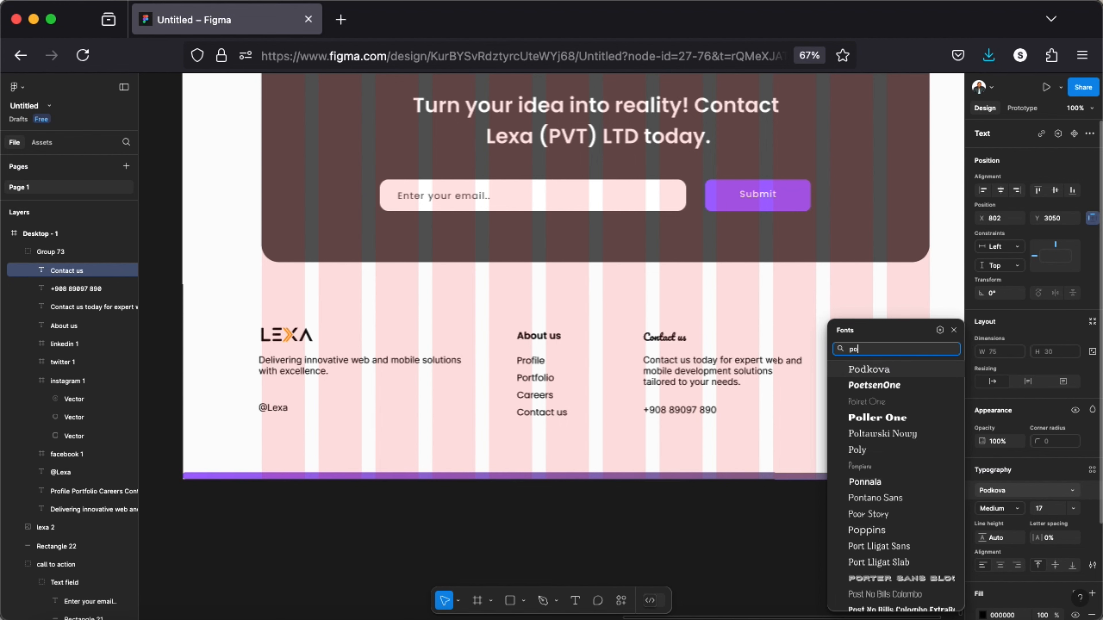
text(p)
key(Return)
click(999, 509)
click(1010, 538)
Step: Colour the footer's Profile, Portfolio, Careers and Contact us link list dark grey 383737 and copy that hex value
click(708, 378)
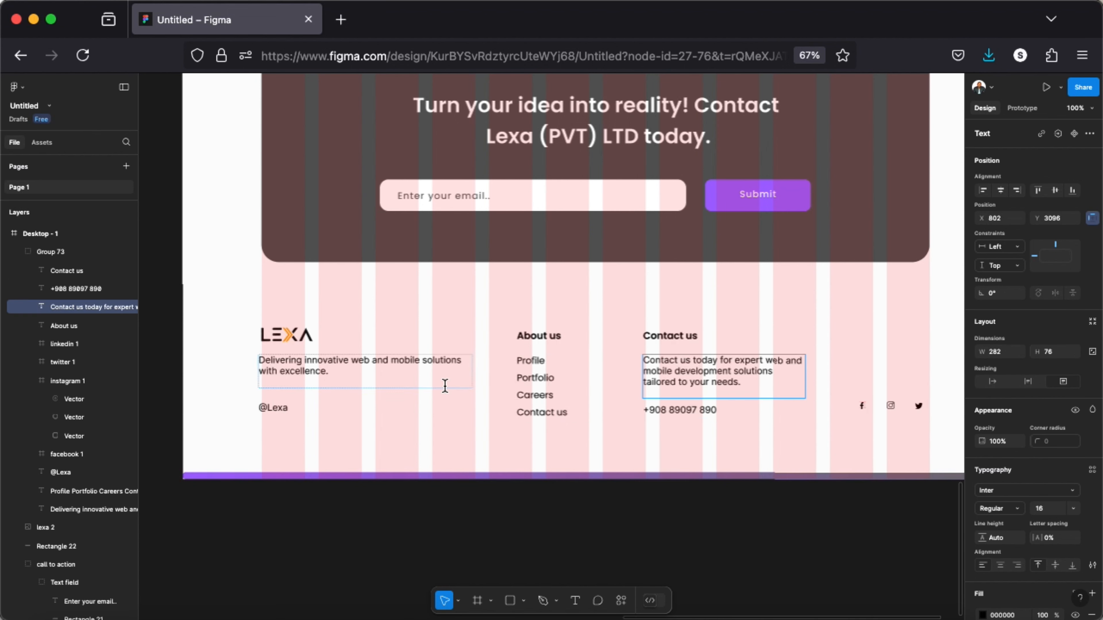
double_click(535, 378)
scroll(1024, 574, down, 3)
click(982, 545)
click(951, 496)
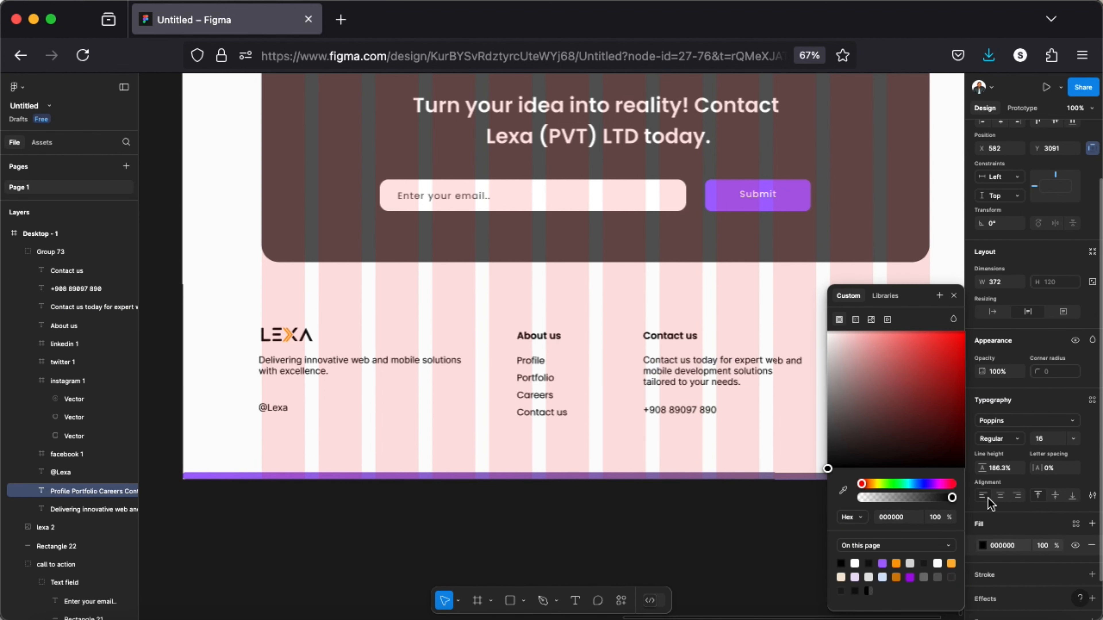
drag(829, 463, 829, 438)
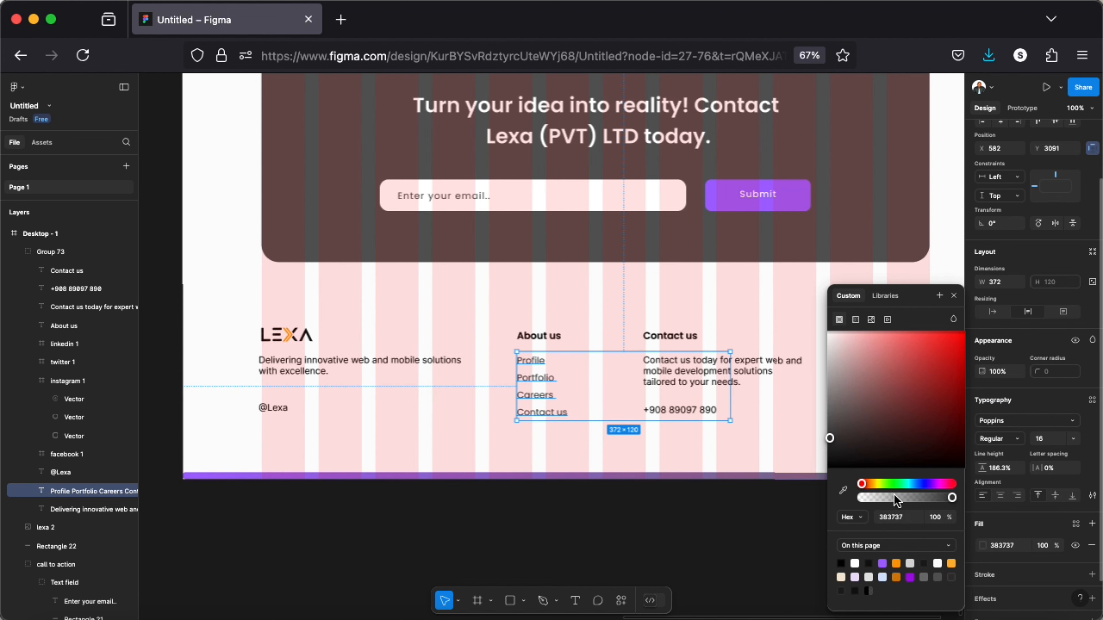
drag(904, 518, 843, 518)
key(super+c)
Step: Apply the copied grey 383737 to the paragraph and phone number under the footer's Contact us heading
click(738, 372)
click(983, 547)
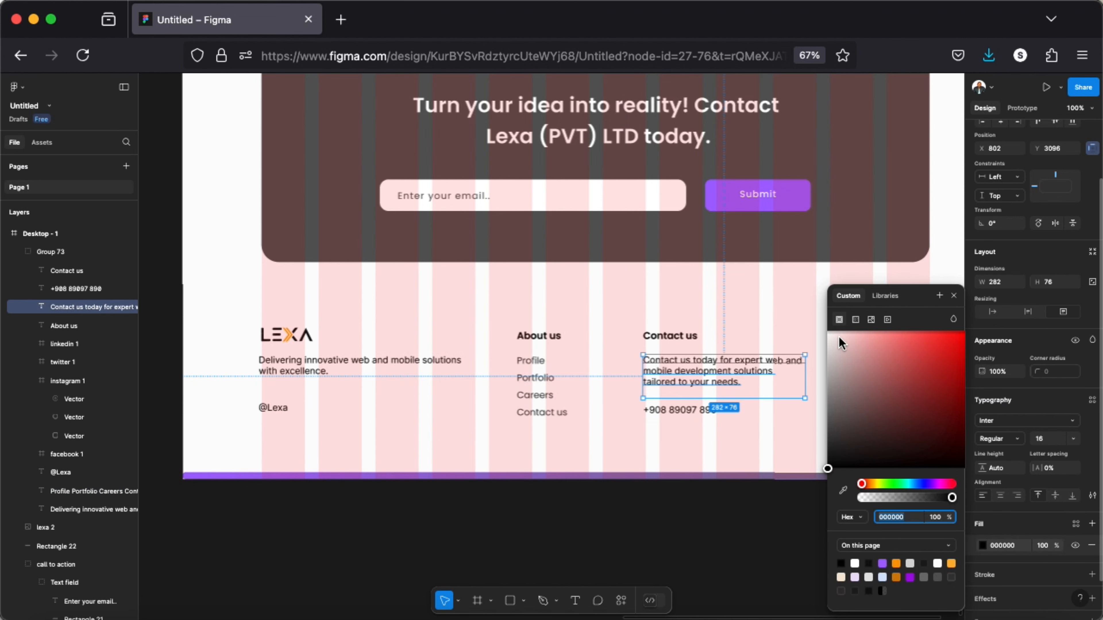
key(super+v)
click(668, 410)
click(983, 547)
key(super+v)
click(360, 365)
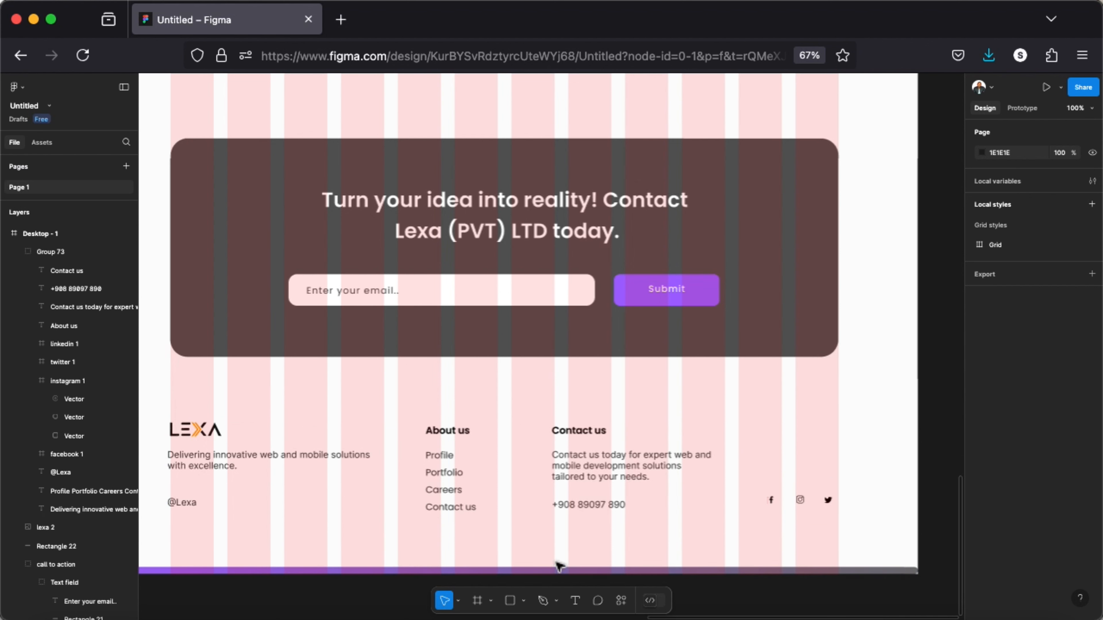
Step: Set the gradient bar's vertical constraint to Bottom
click(567, 571)
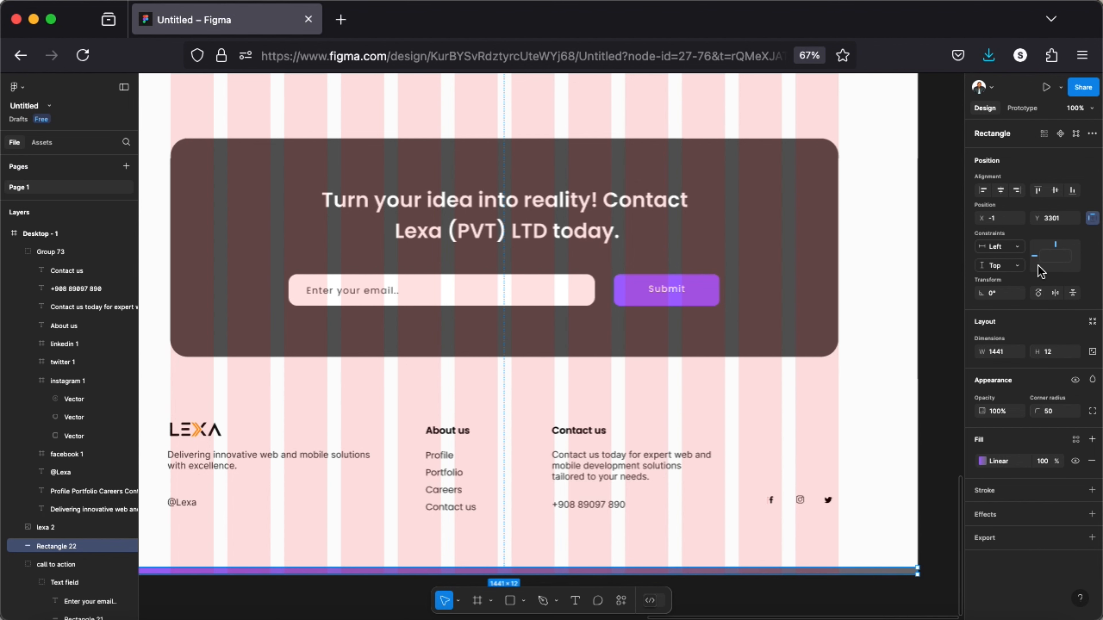
click(1015, 267)
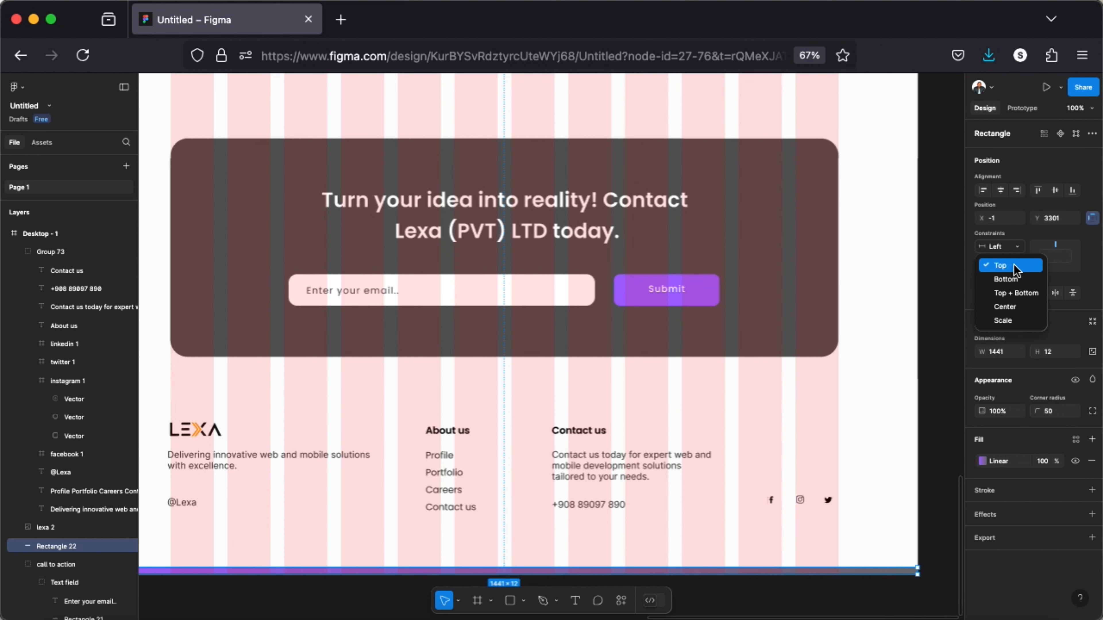
click(1015, 280)
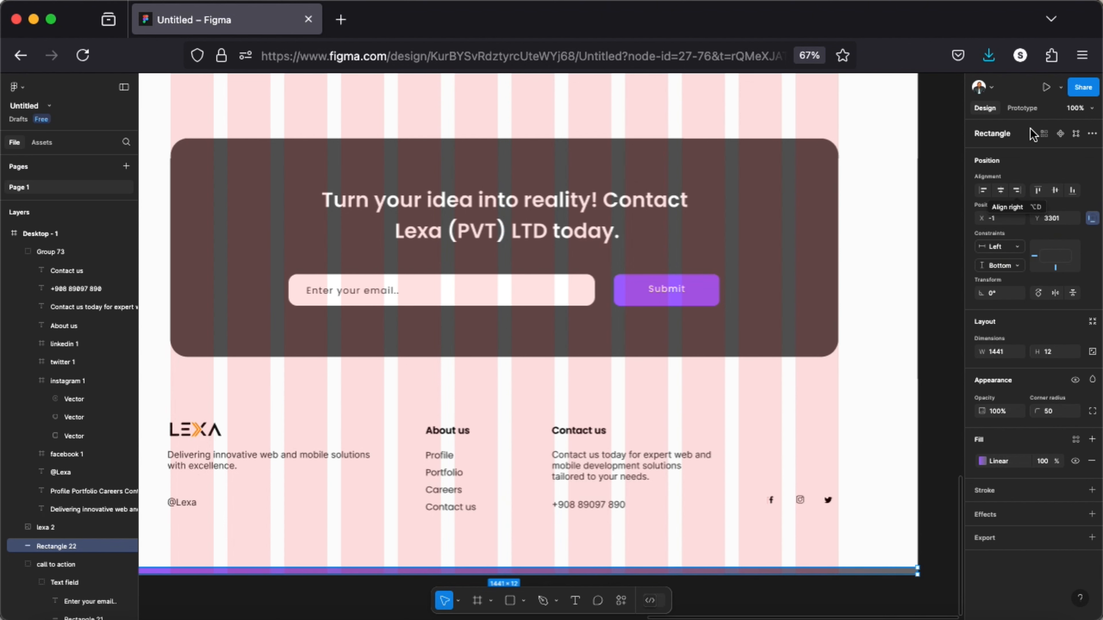
Step: Set the gradient bar's prototype scroll position to Fixed (stay in place)
click(1020, 108)
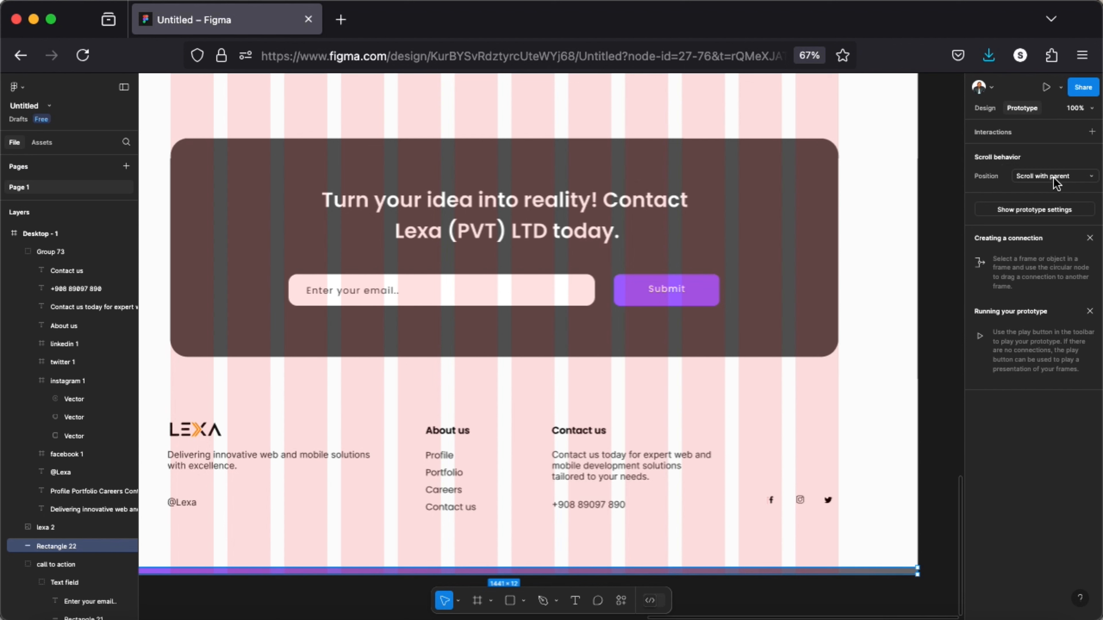
click(1055, 176)
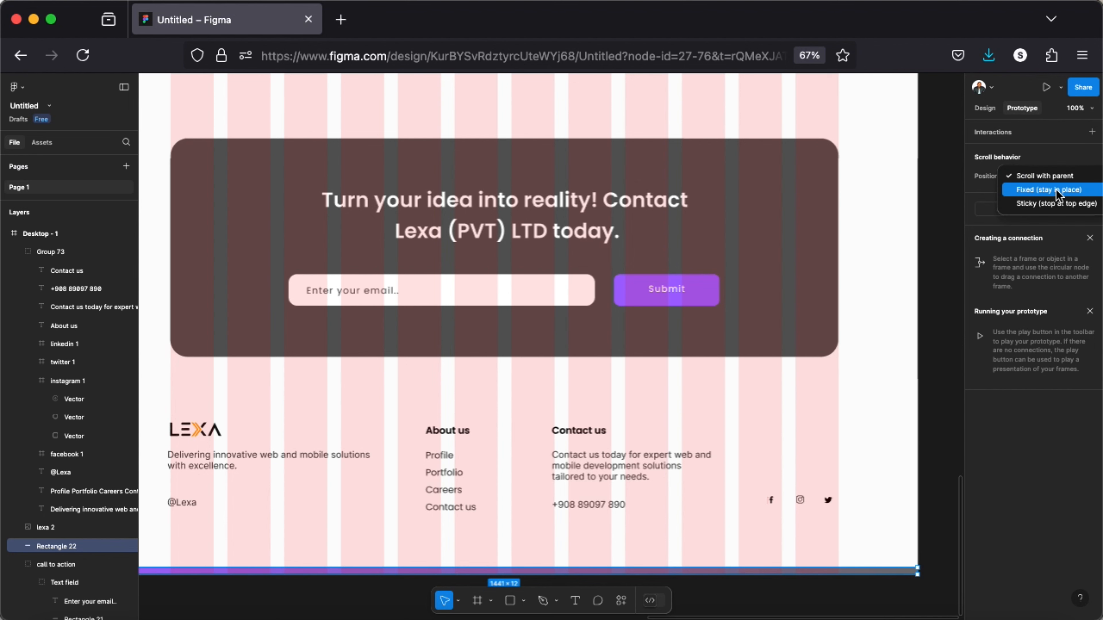
click(1056, 190)
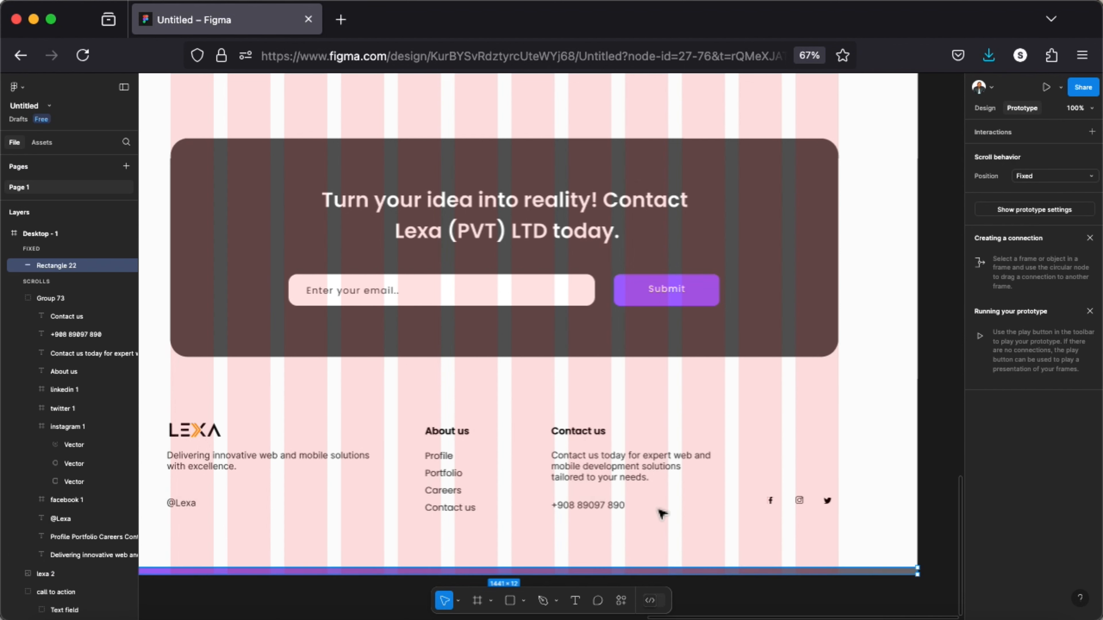
click(944, 564)
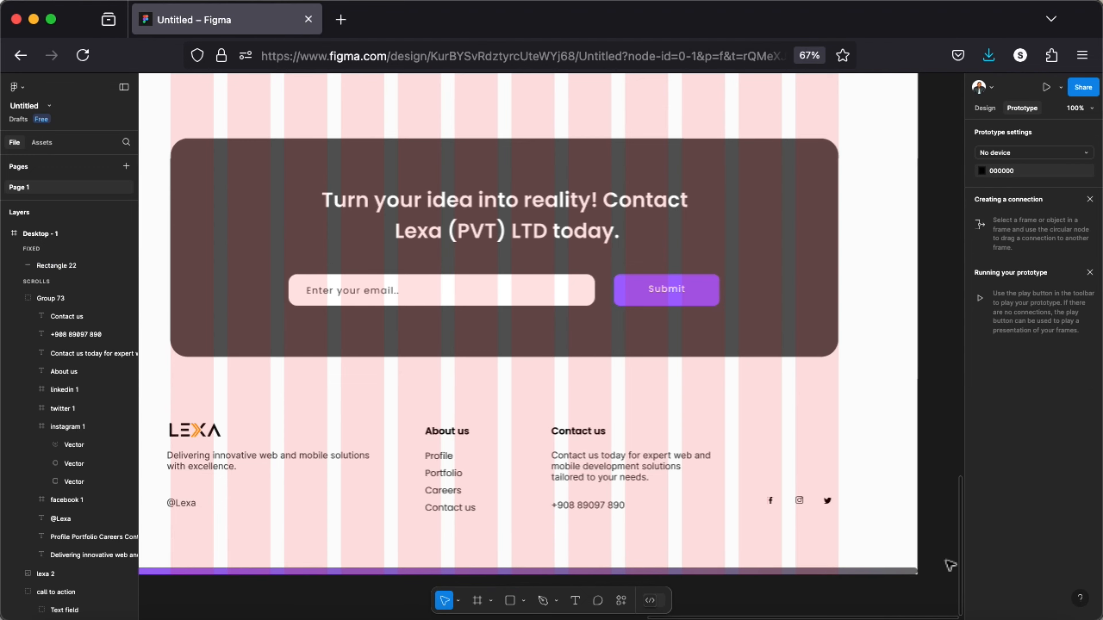
scroll(694, 526, up, 15)
scroll(694, 526, up, 8)
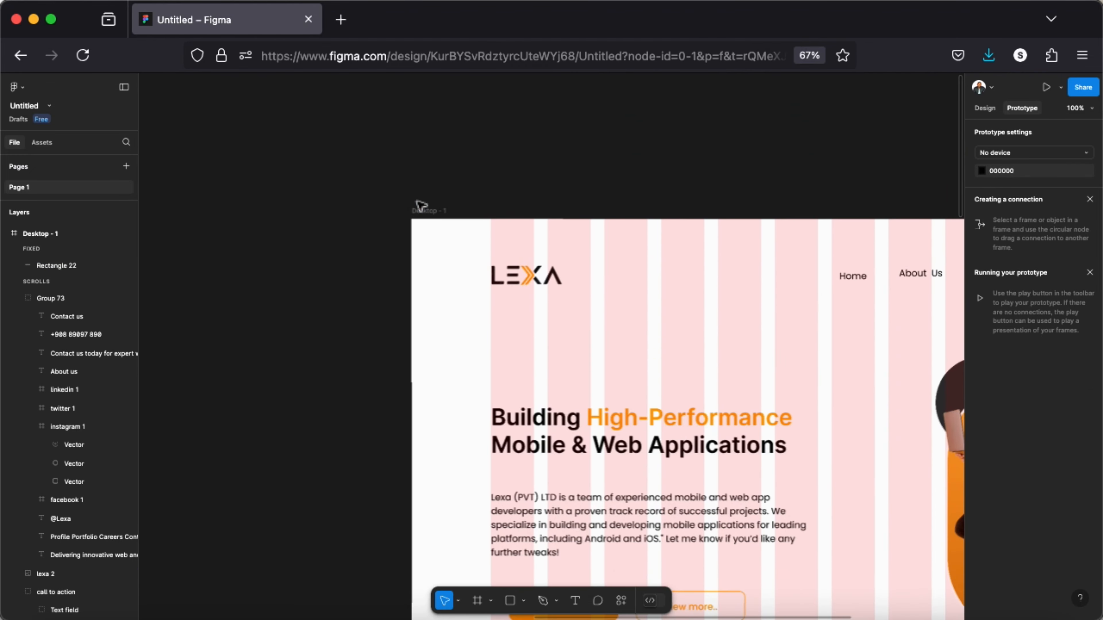
Step: Shorten the Desktop frame from its lower edge to a height of about 3242, closing the gap under the footer
click(418, 207)
scroll(424, 211, down, 20)
scroll(428, 213, down, 5)
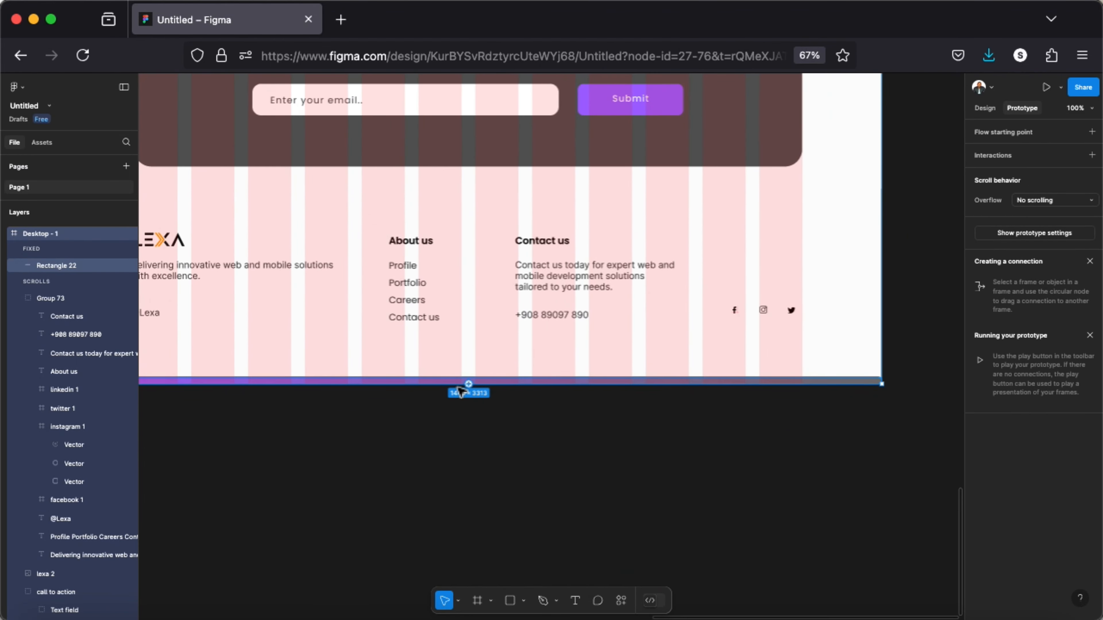
drag(437, 382, 417, 343)
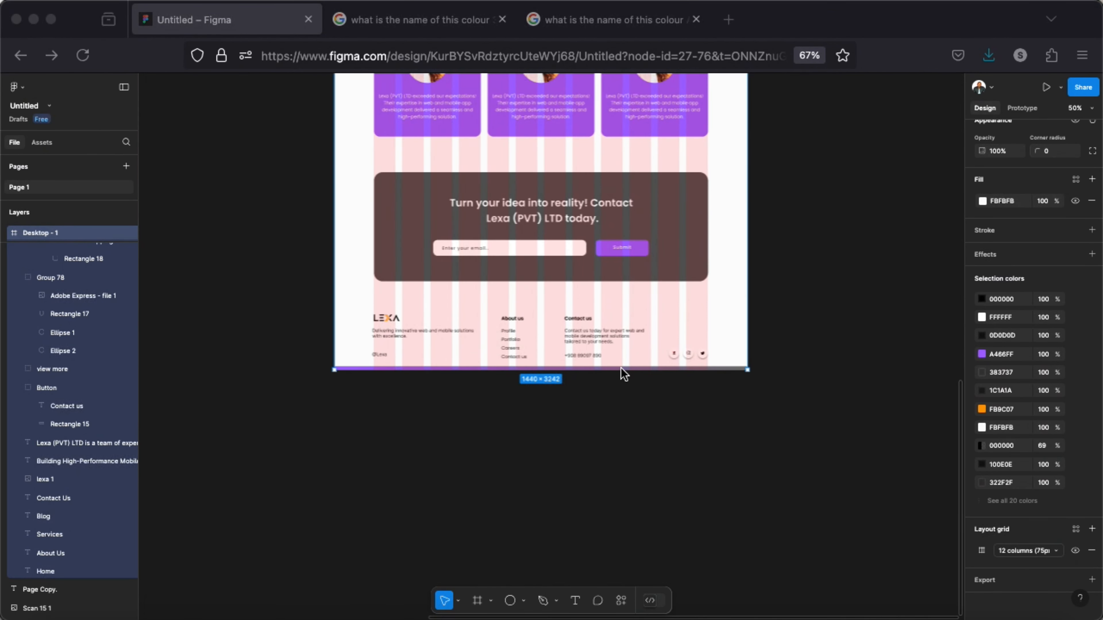
scroll(621, 368, up, 2)
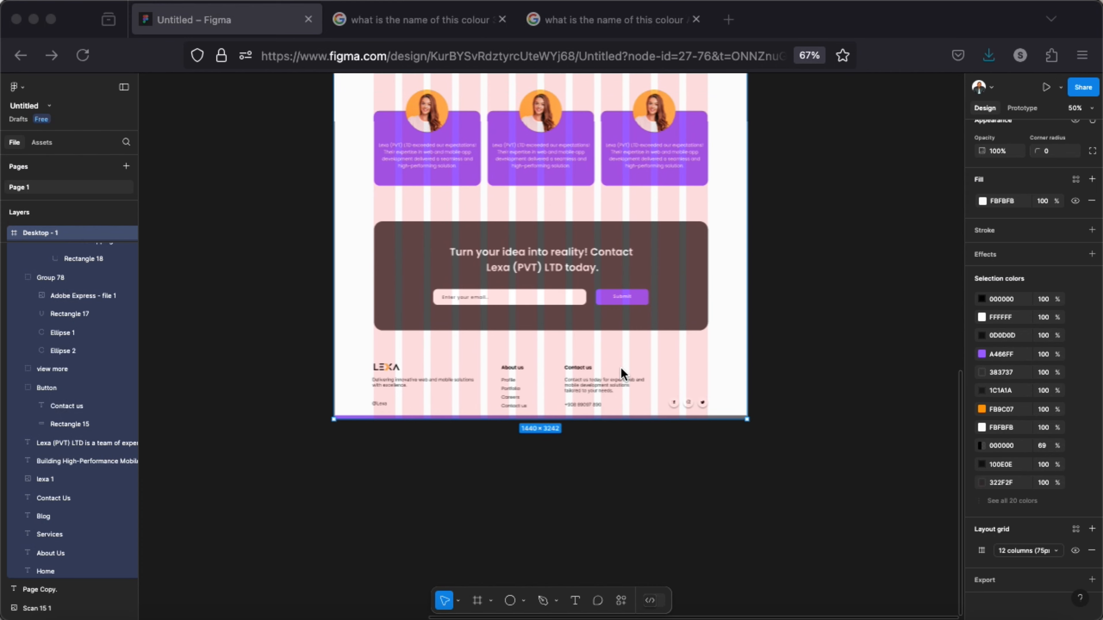
scroll(620, 366, up, 20)
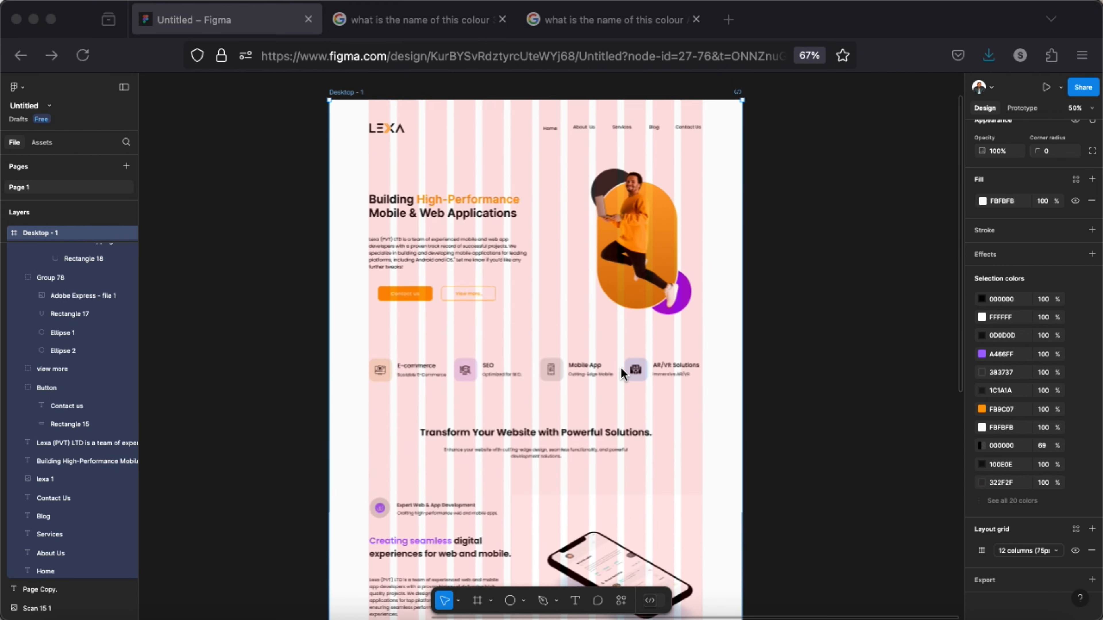
click(545, 207)
drag(546, 207, 677, 221)
key(super+z)
Step: Space the header's five navigation links, Home through Contact Us, evenly at 61 and align their bottom edges
click(526, 202)
click(540, 215)
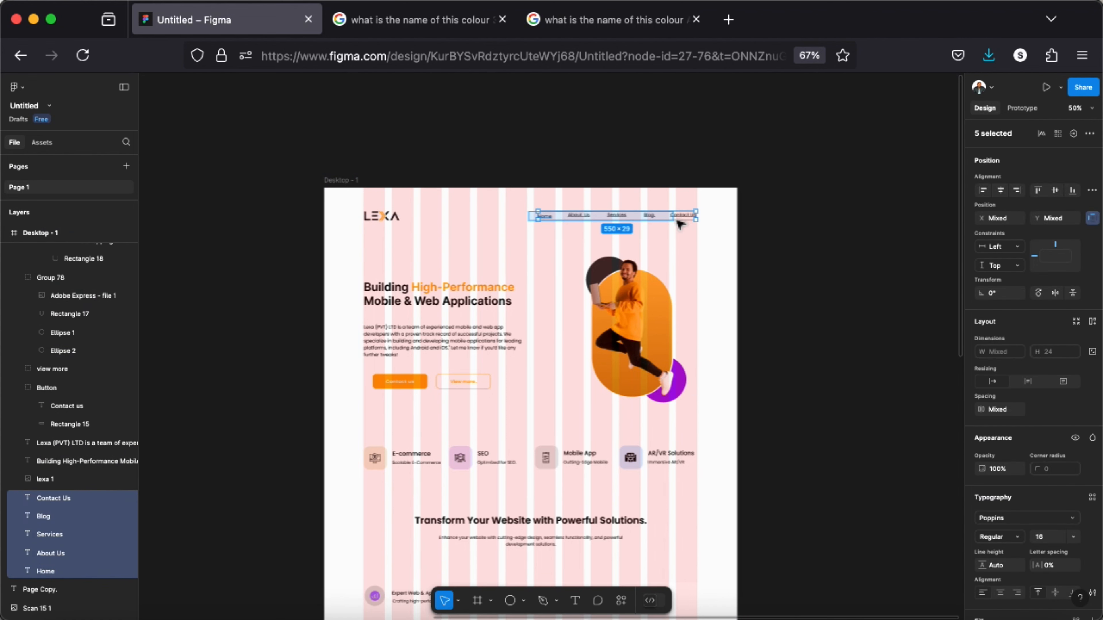
drag(693, 220, 695, 220)
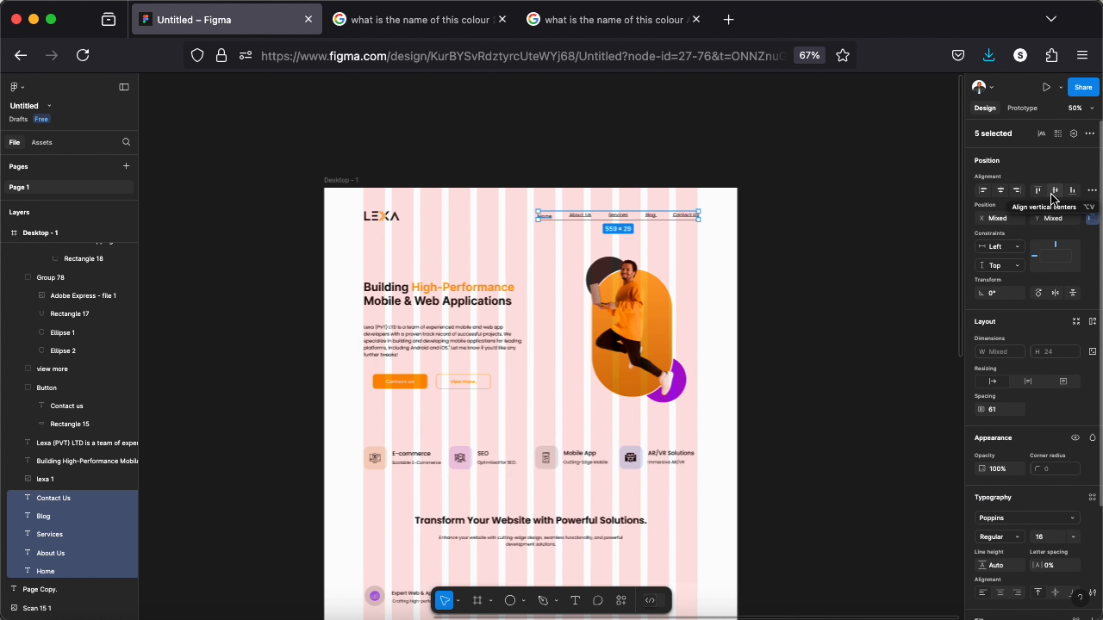
click(1069, 196)
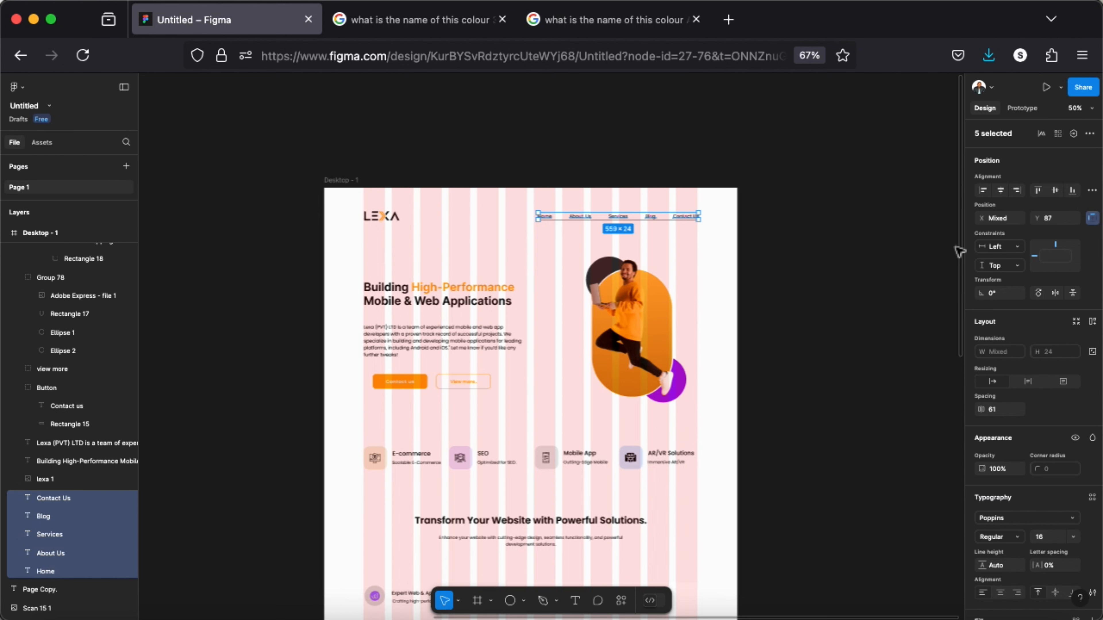
click(713, 305)
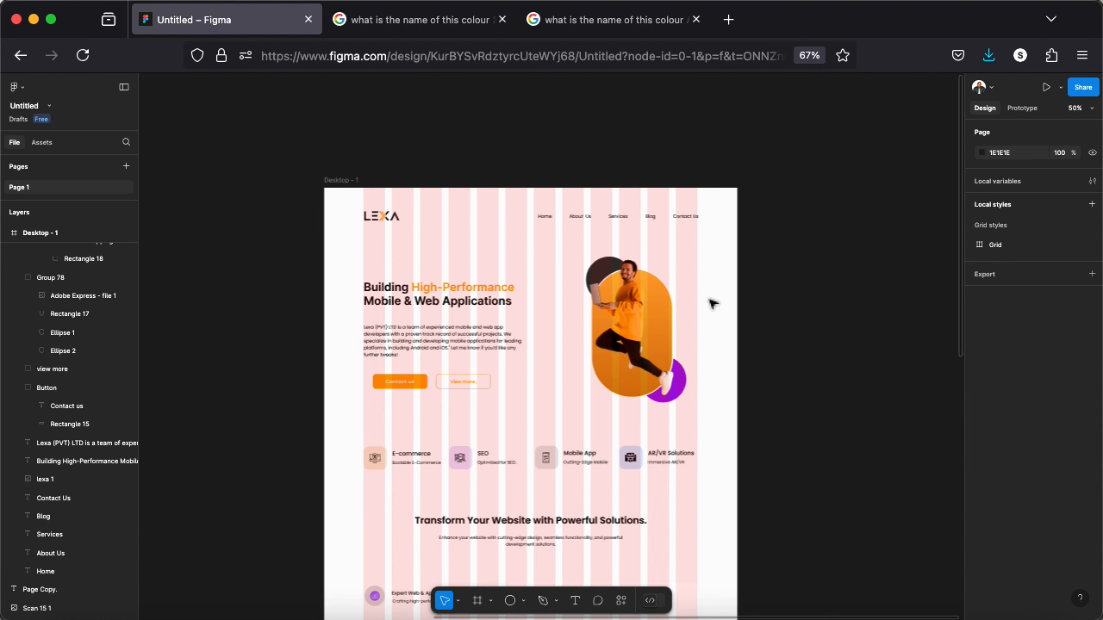
scroll(699, 305, up, 1)
key(shift+0)
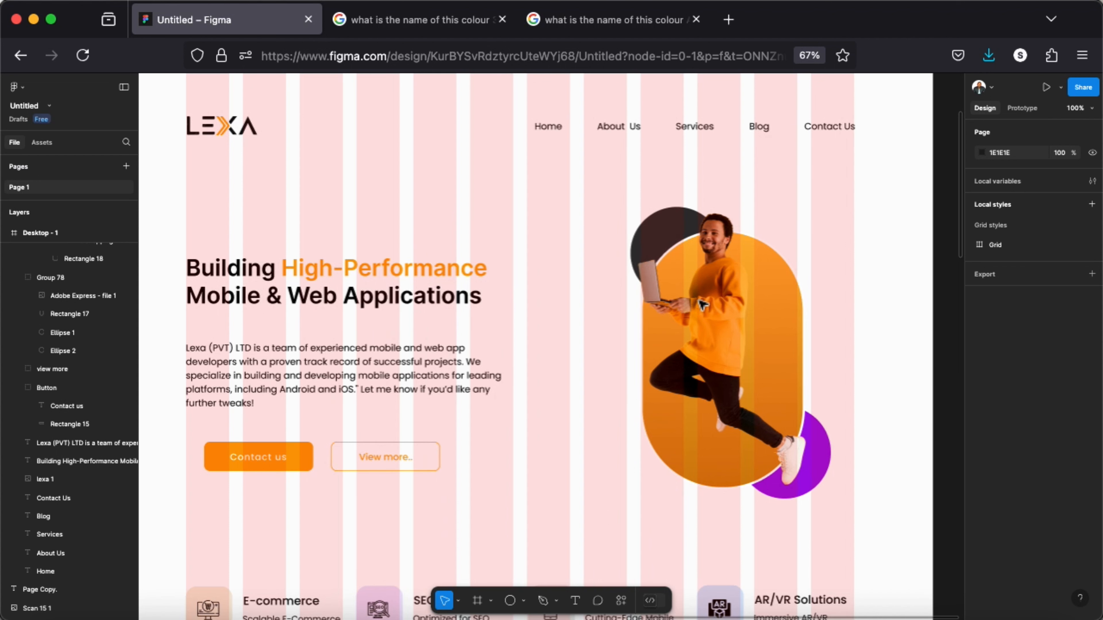